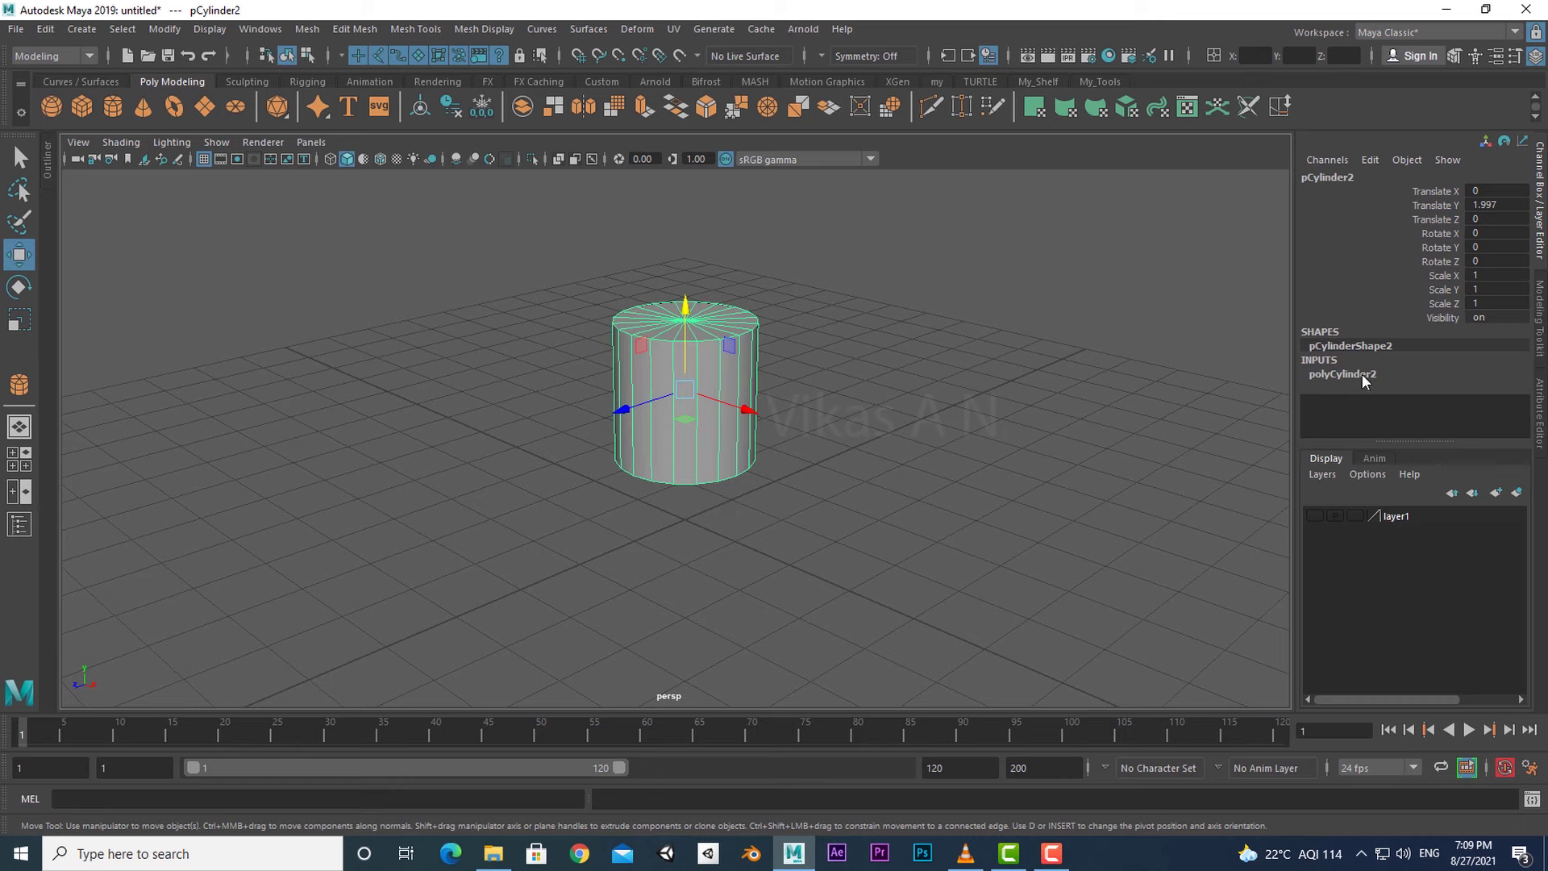
- Set the cylinder's height to 2.6 in its creation inputs
{"action": "left_click", "coordinate": [1364, 380]}
{"action": "scroll", "coordinate": [1021, 433], "scroll_direction": "down", "scroll_amount": 1}
{"action": "scroll", "coordinate": [1425, 375], "scroll_direction": "down", "scroll_amount": 2}
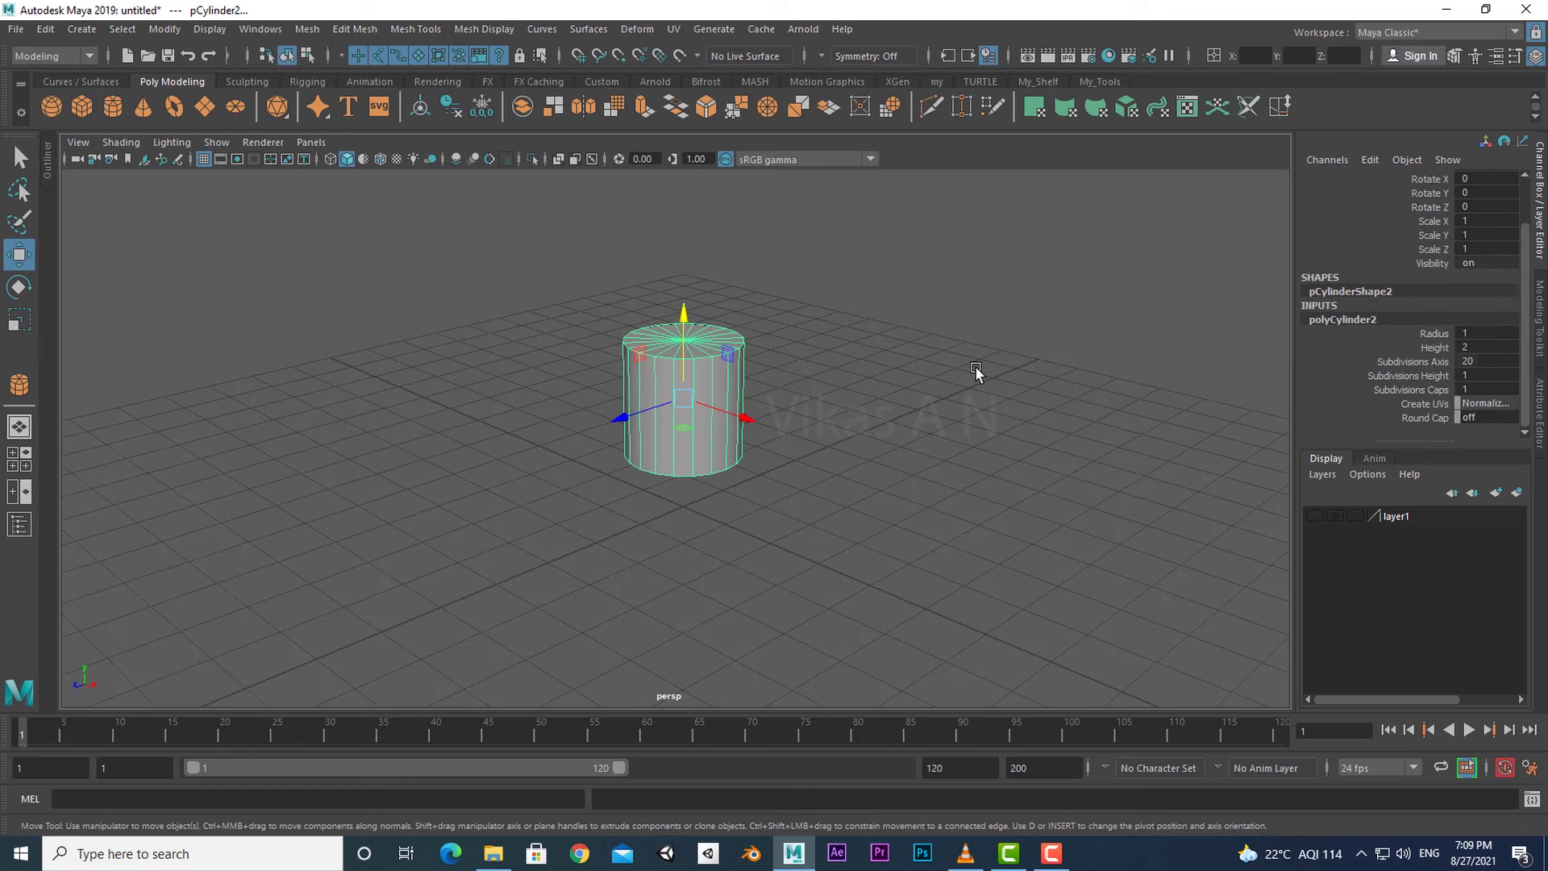
{"action": "left_click_drag", "start_coordinate": [976, 371], "coordinate": [996, 355], "text": "alt"}
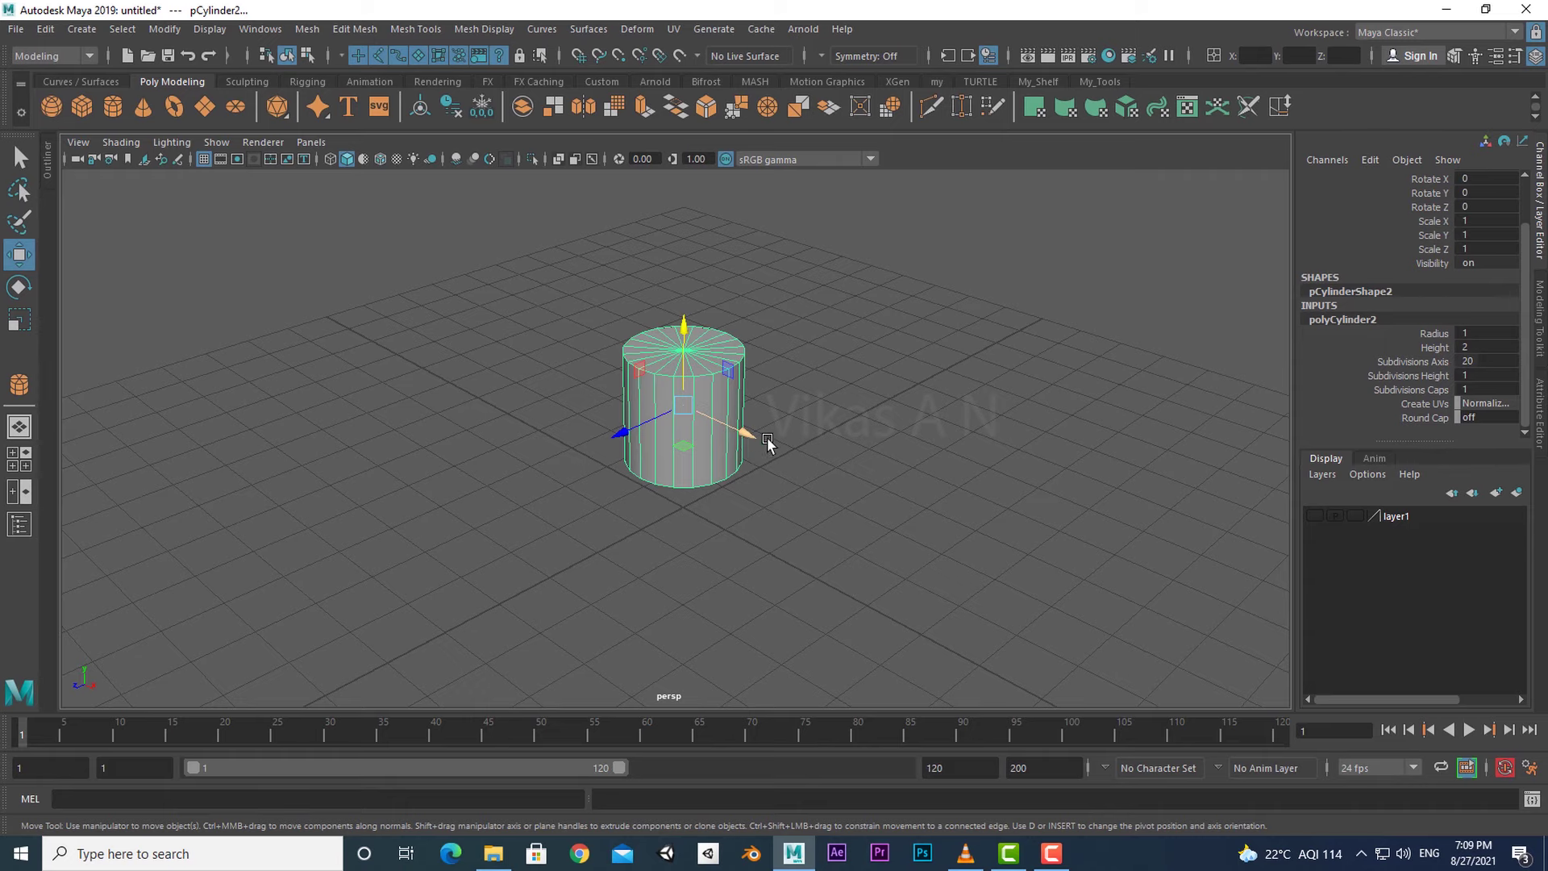
{"action": "left_click", "coordinate": [1434, 347]}
{"action": "middle_click_drag", "start_coordinate": [855, 472], "coordinate": [881, 470]}
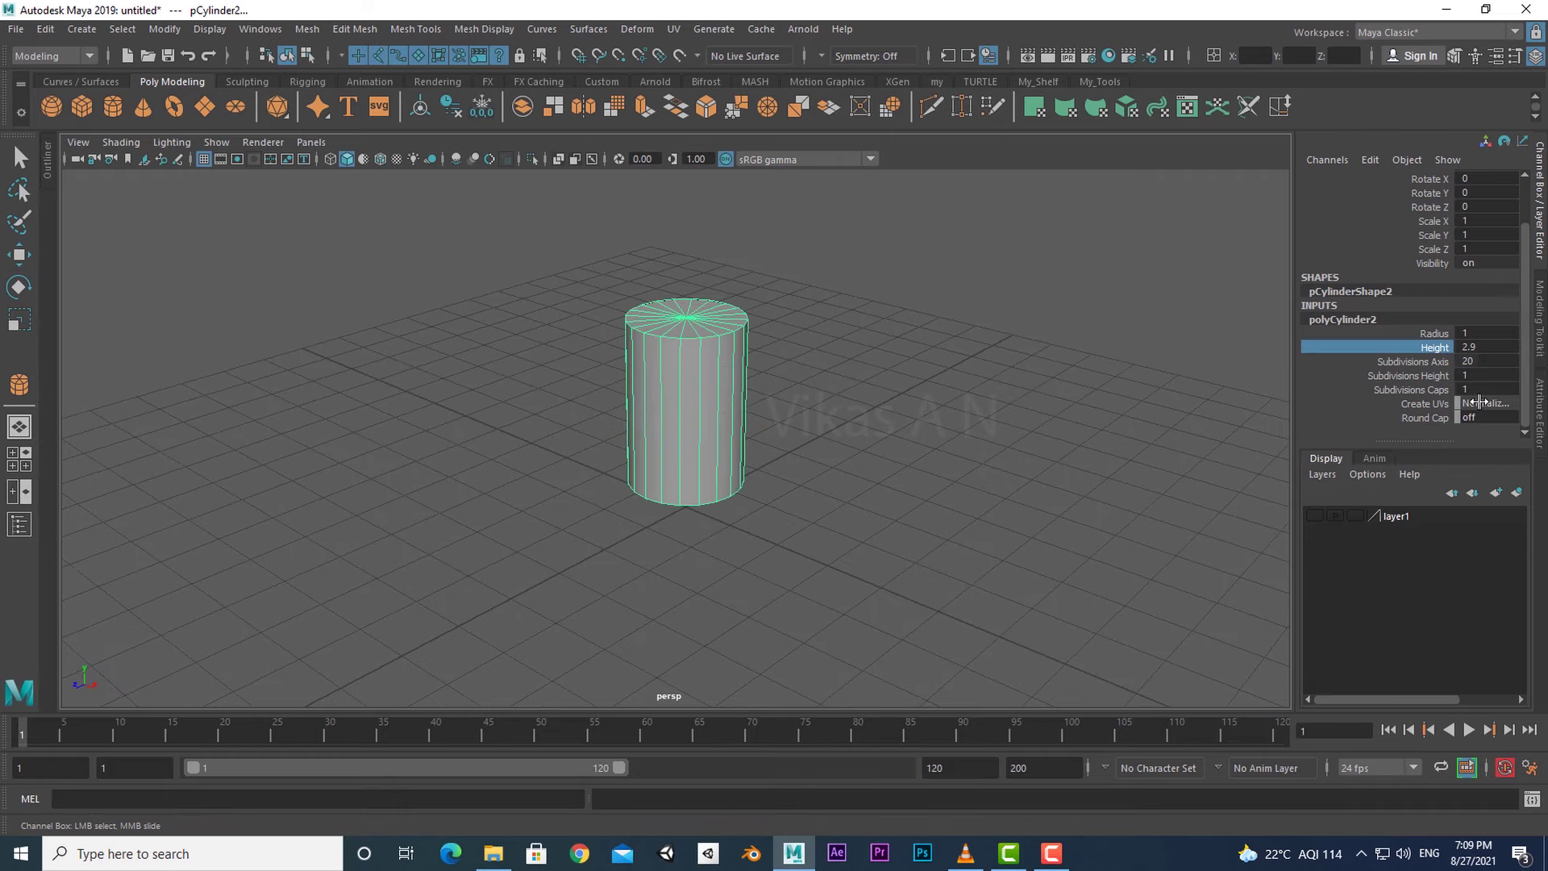
{"action": "left_click", "coordinate": [1484, 346]}
{"action": "type", "text": "2.6"}
{"action": "key", "text": "Return"}
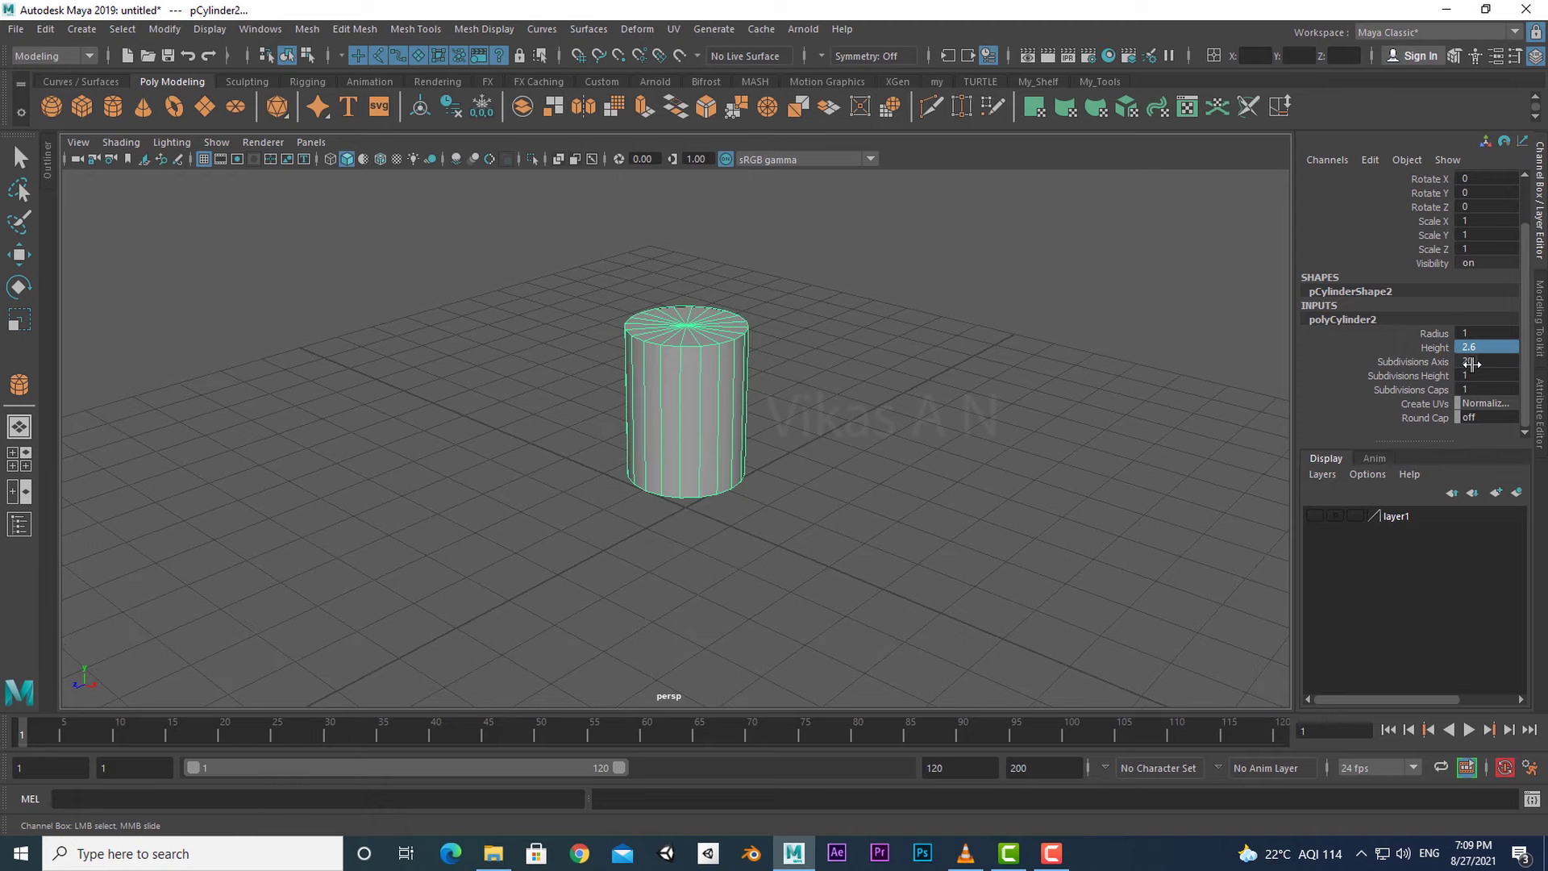
- Set the cylinder's height subdivisions to 6 and its cap subdivisions to 2
{"action": "left_click", "coordinate": [1423, 376]}
{"action": "middle_click_drag", "start_coordinate": [788, 453], "coordinate": [871, 486]}
{"action": "scroll", "coordinate": [1064, 505], "scroll_direction": "up", "scroll_amount": 4}
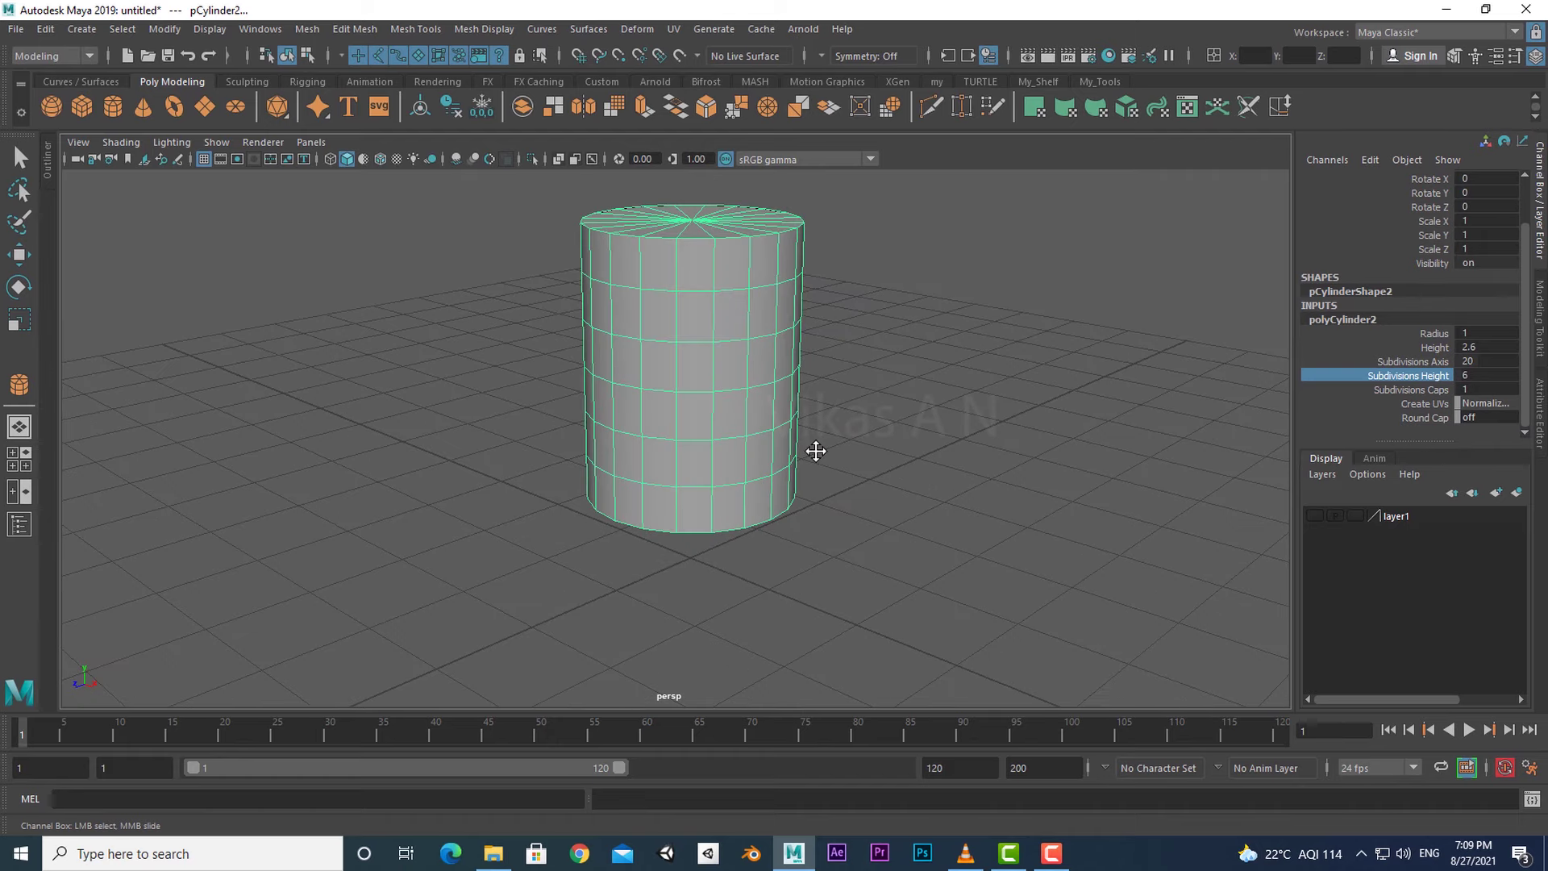
{"action": "middle_click_drag", "start_coordinate": [815, 449], "coordinate": [816, 525], "text": "alt"}
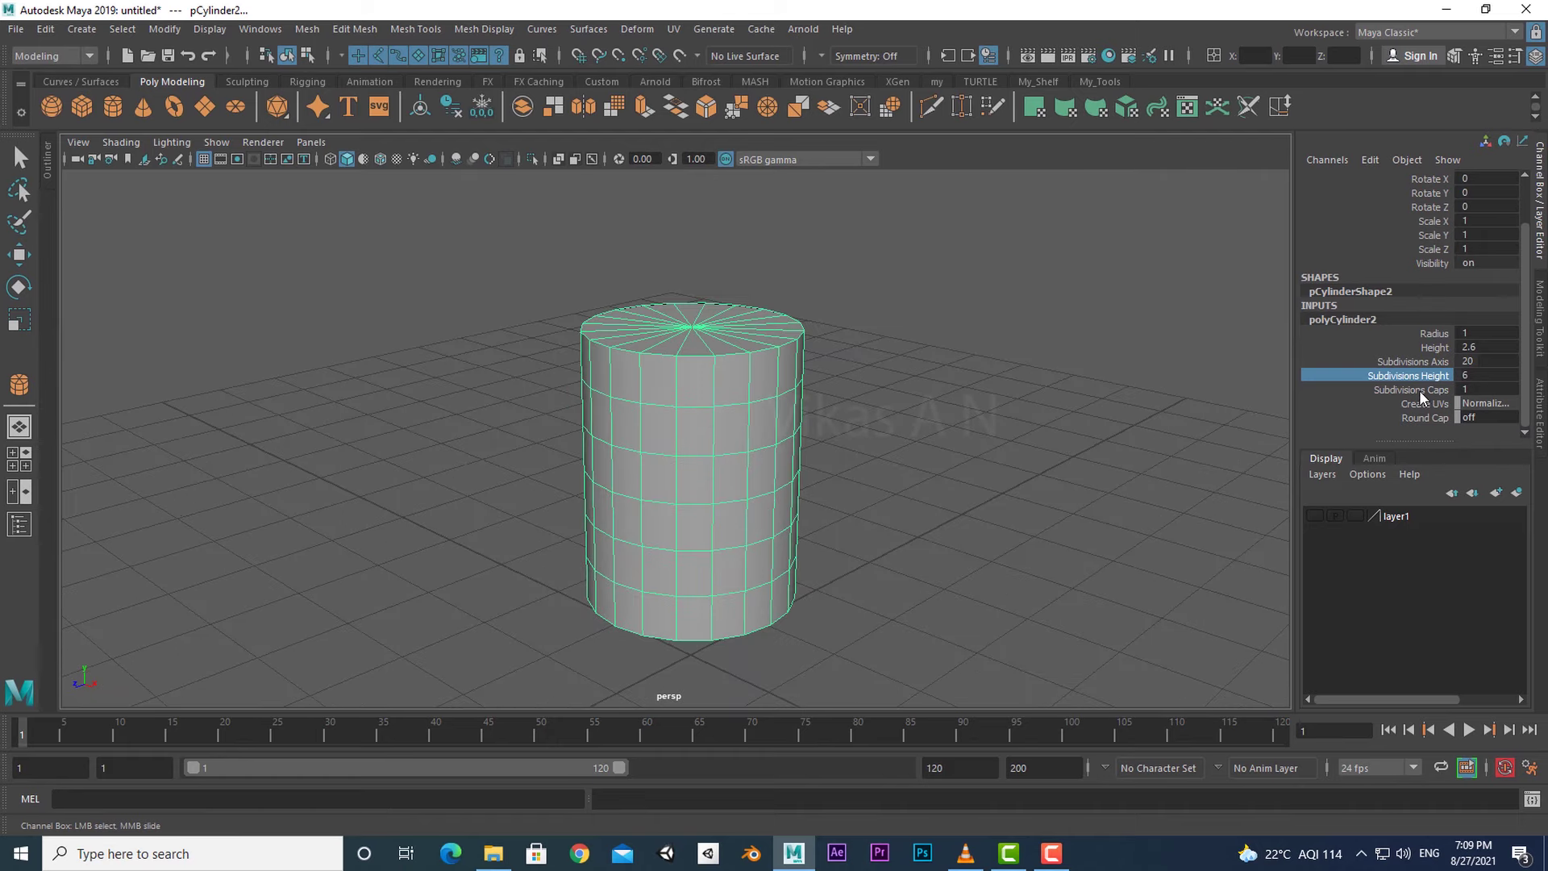
{"action": "left_click", "coordinate": [1421, 392]}
{"action": "left_click_drag", "start_coordinate": [1018, 469], "coordinate": [929, 498], "text": "alt"}
{"action": "middle_click_drag", "start_coordinate": [928, 497], "coordinate": [941, 495]}
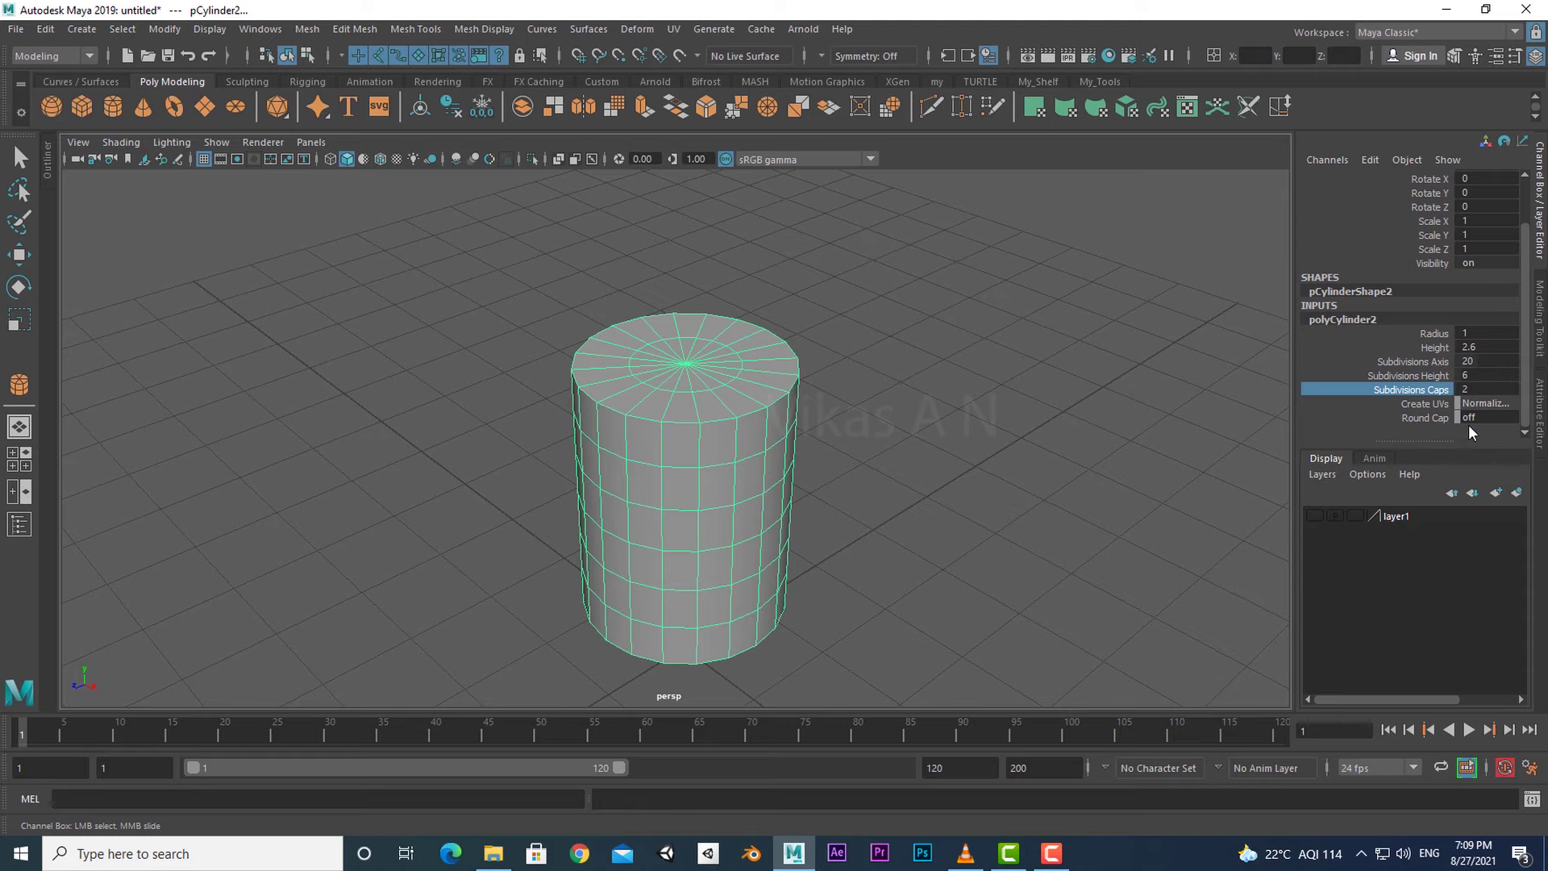
{"action": "left_click_drag", "start_coordinate": [967, 503], "coordinate": [939, 568], "text": "alt"}
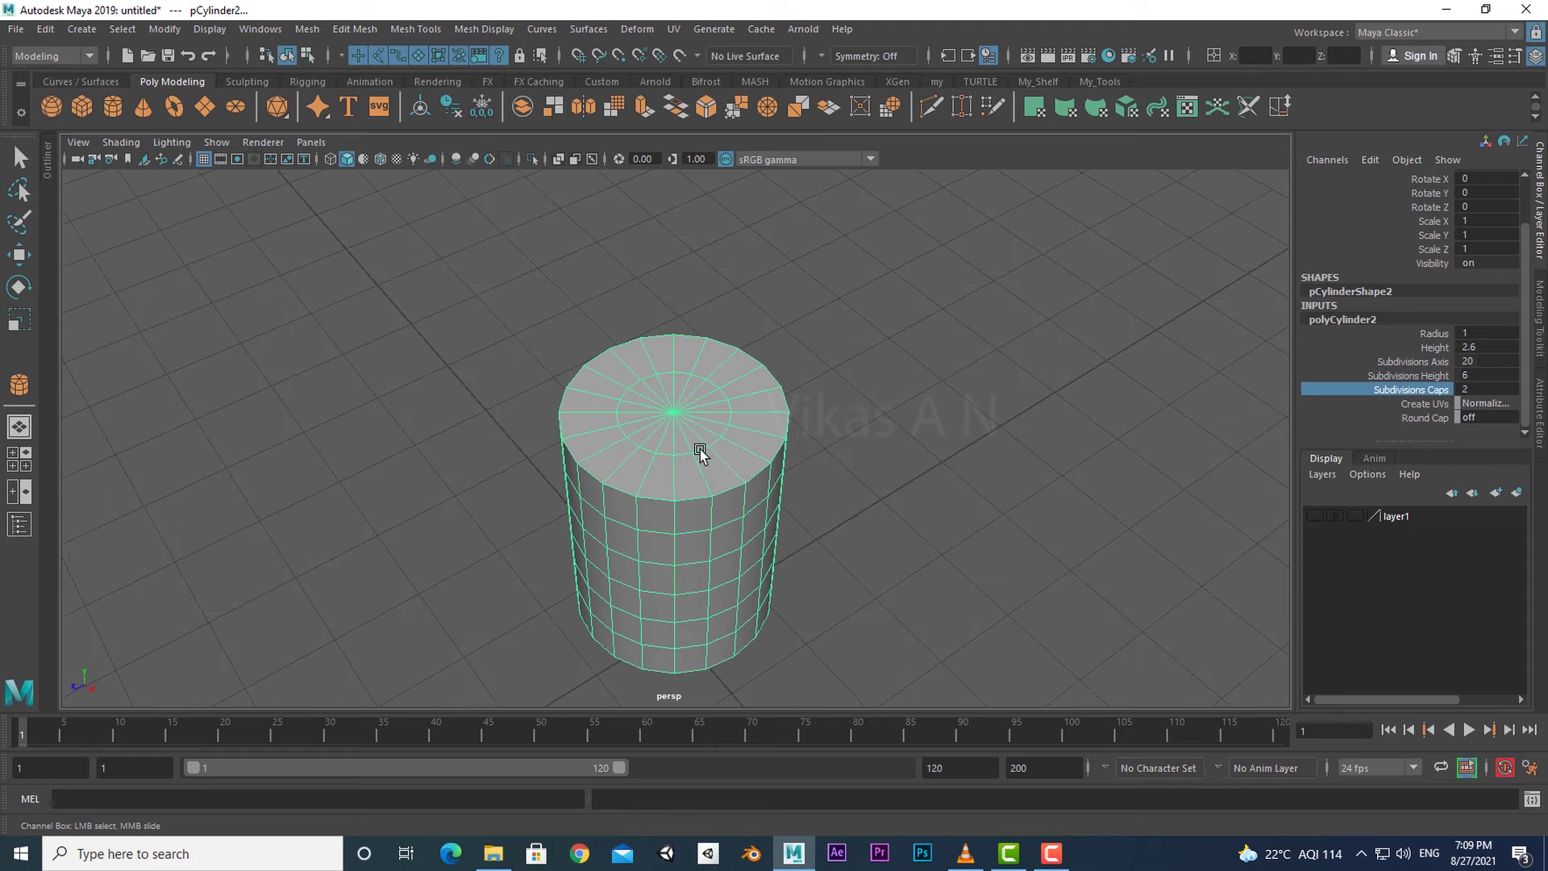
{"action": "left_click_drag", "start_coordinate": [752, 525], "coordinate": [768, 415], "text": "alt"}
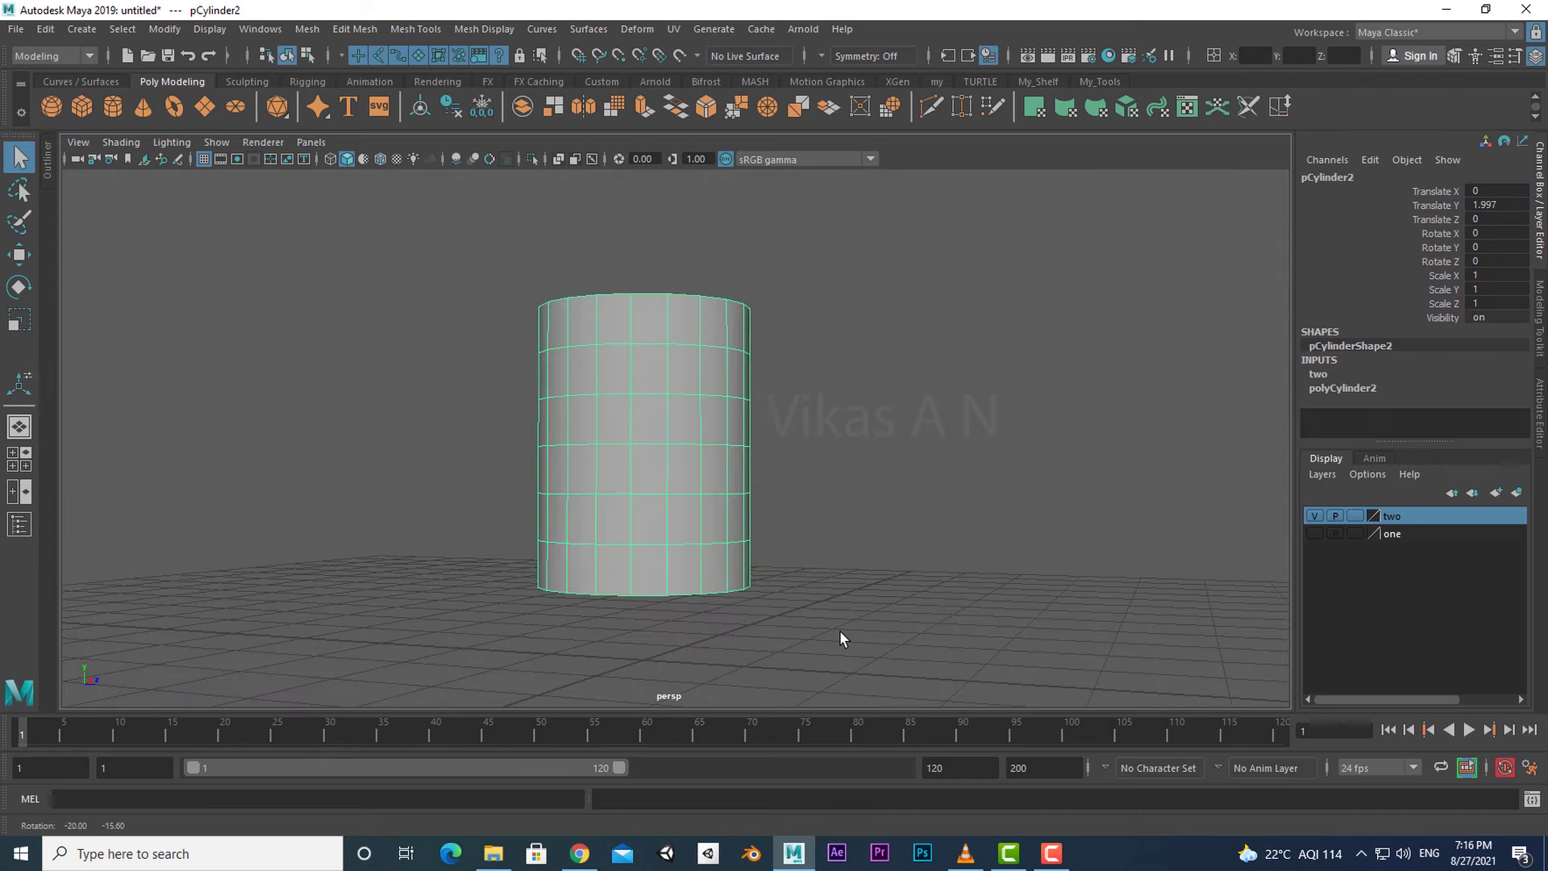
- In the side view, select all side-wall faces of the cylinder without the caps, then return to the perspective view
{"action": "left_click_drag", "start_coordinate": [839, 631], "coordinate": [768, 416], "text": "alt"}
{"action": "key", "text": "space"}
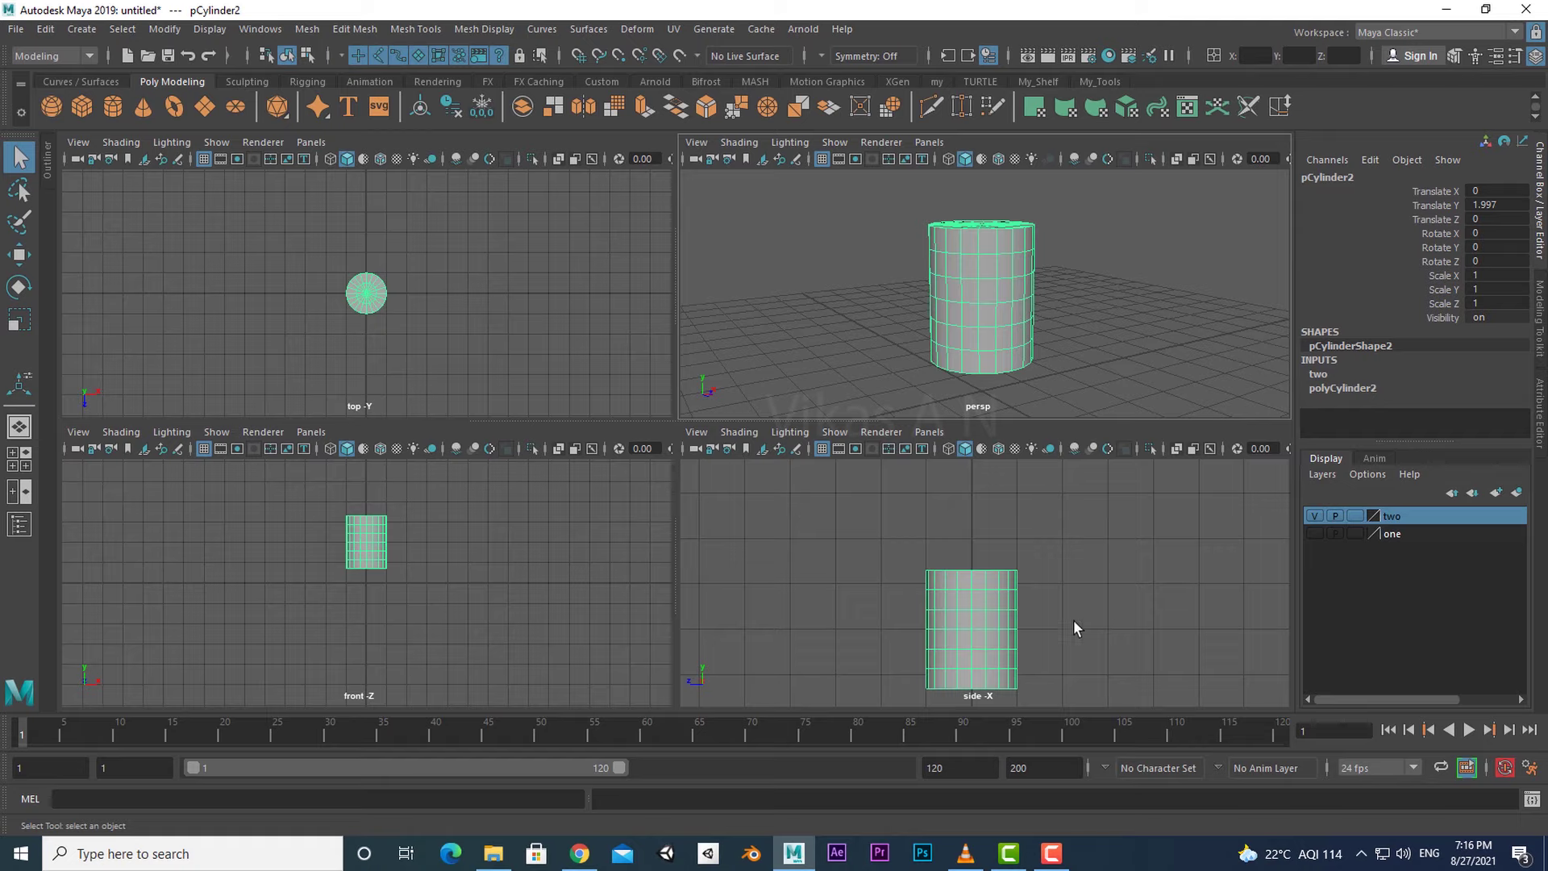
{"action": "key", "text": "space"}
{"action": "right_click_drag", "start_coordinate": [913, 374], "coordinate": [910, 419]}
{"action": "scroll", "coordinate": [886, 536], "scroll_direction": "up", "scroll_amount": 2}
{"action": "middle_click_drag", "start_coordinate": [913, 533], "coordinate": [912, 539], "text": "alt"}
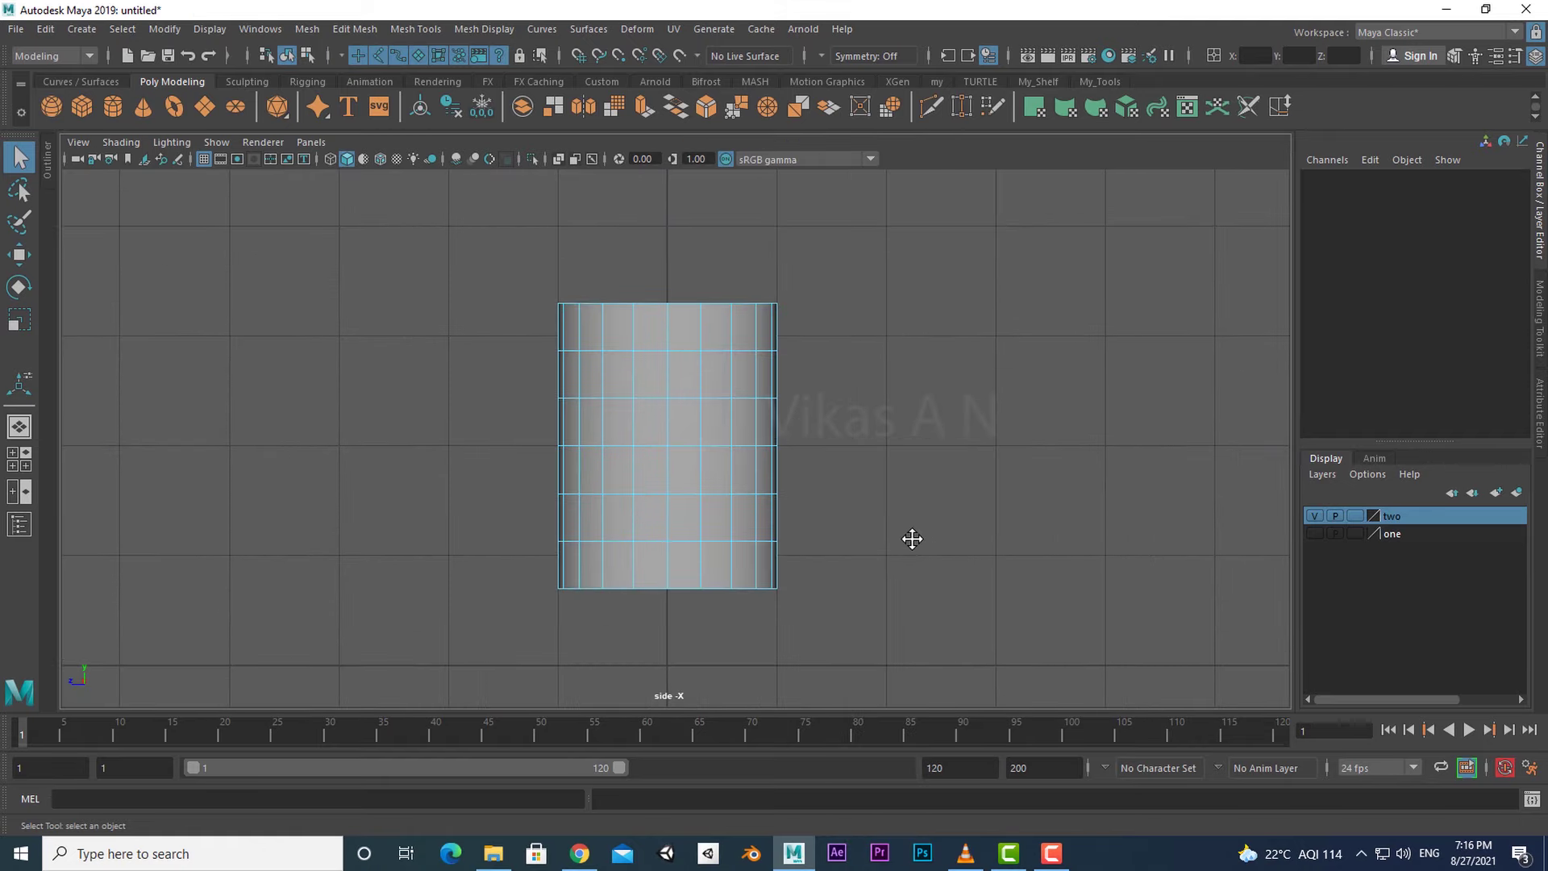
{"action": "left_click_drag", "start_coordinate": [405, 310], "coordinate": [824, 574]}
{"action": "key", "text": "space"}
{"action": "key", "text": "space"}
{"action": "left_click_drag", "start_coordinate": [839, 491], "coordinate": [506, 577], "text": "alt"}
{"action": "right_click_drag", "start_coordinate": [506, 578], "coordinate": [761, 599], "text": "alt"}
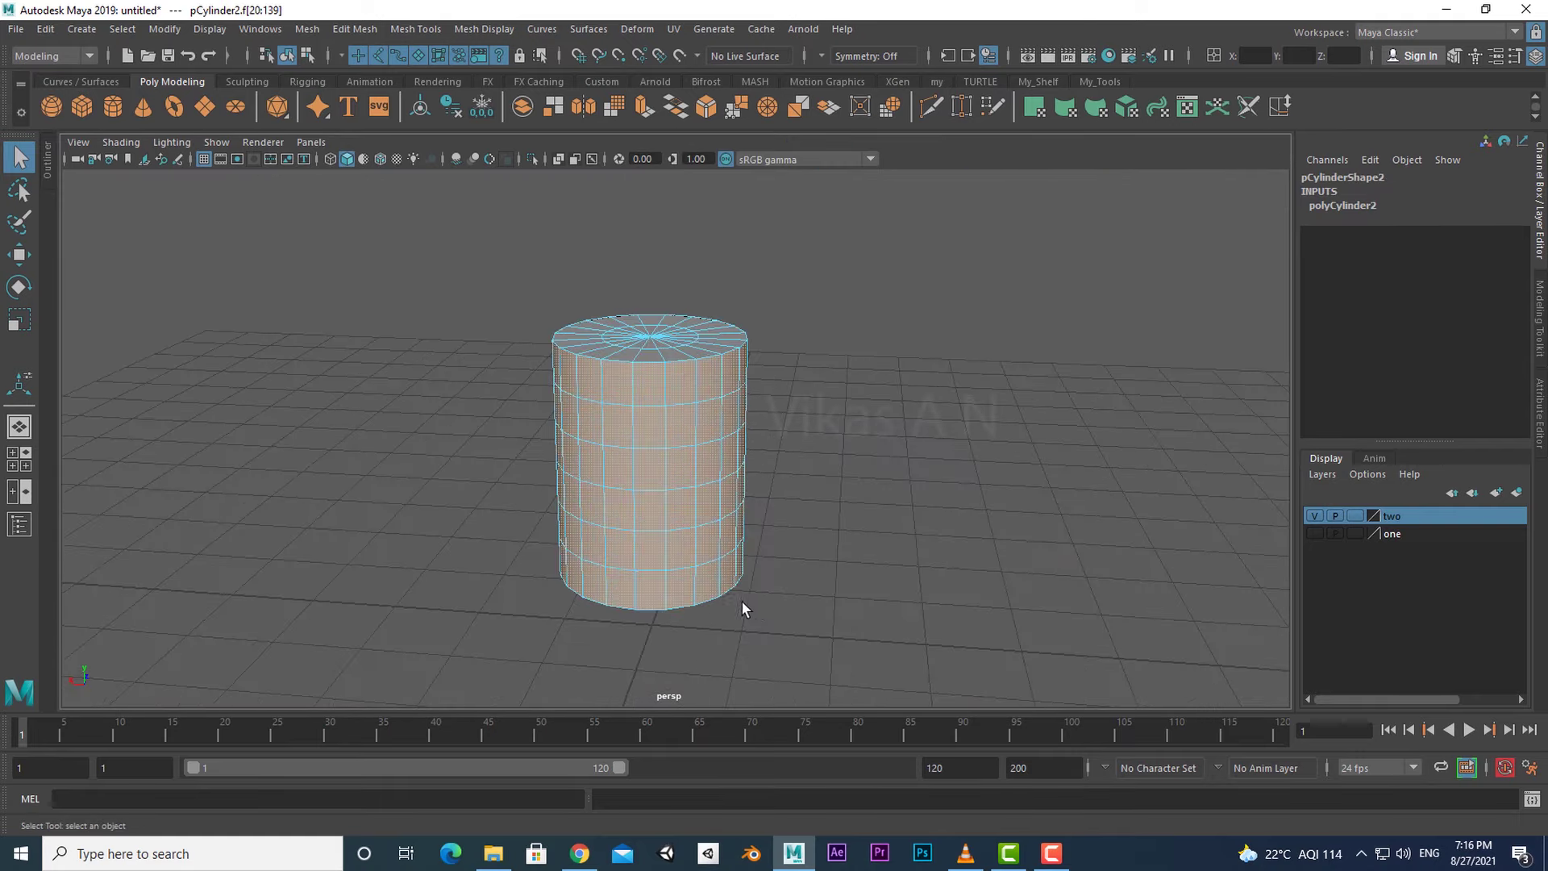
{"action": "left_click_drag", "start_coordinate": [742, 609], "coordinate": [681, 626], "text": "alt"}
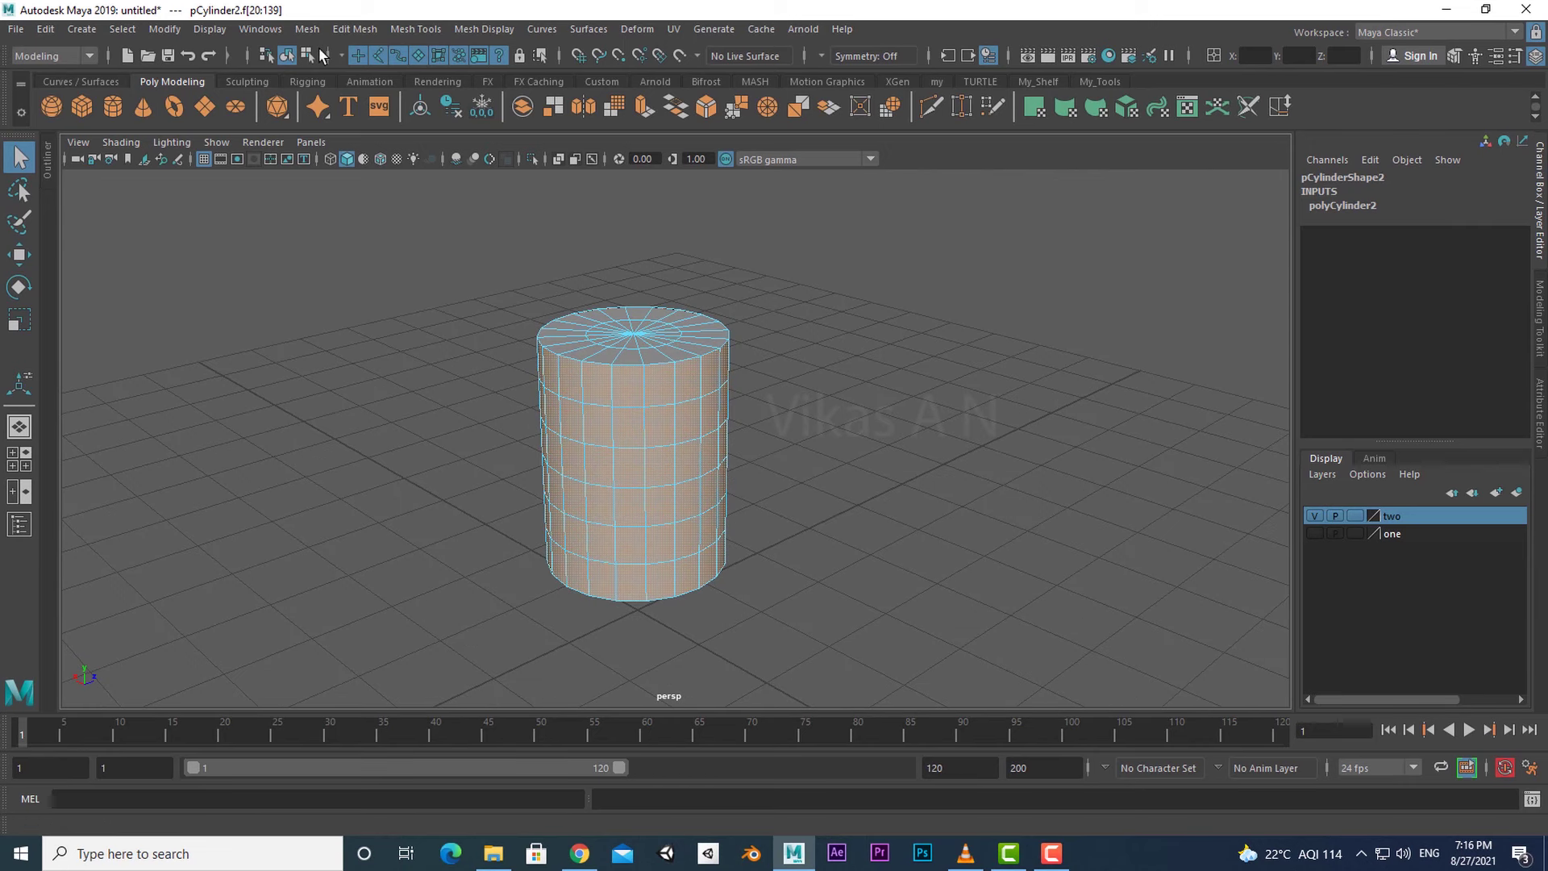
- Poke the selected side-wall faces and clear the selection
{"action": "left_click", "coordinate": [355, 29]}
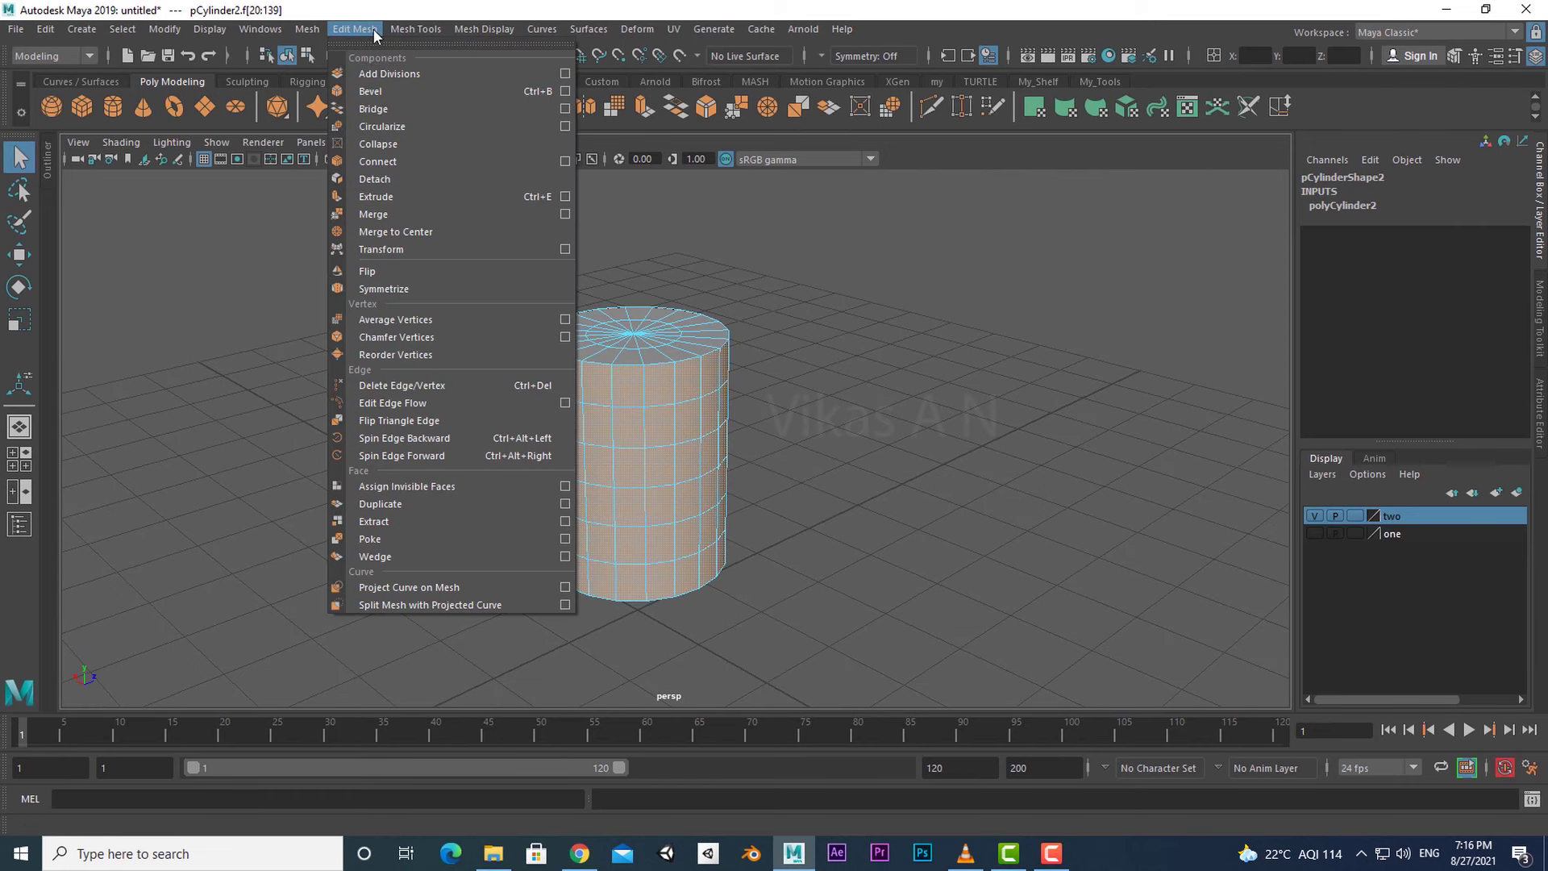
{"action": "left_click", "coordinate": [375, 539]}
{"action": "left_click_drag", "start_coordinate": [622, 564], "coordinate": [851, 601], "text": "alt"}
{"action": "key", "text": "q"}
{"action": "left_click", "coordinate": [908, 564]}
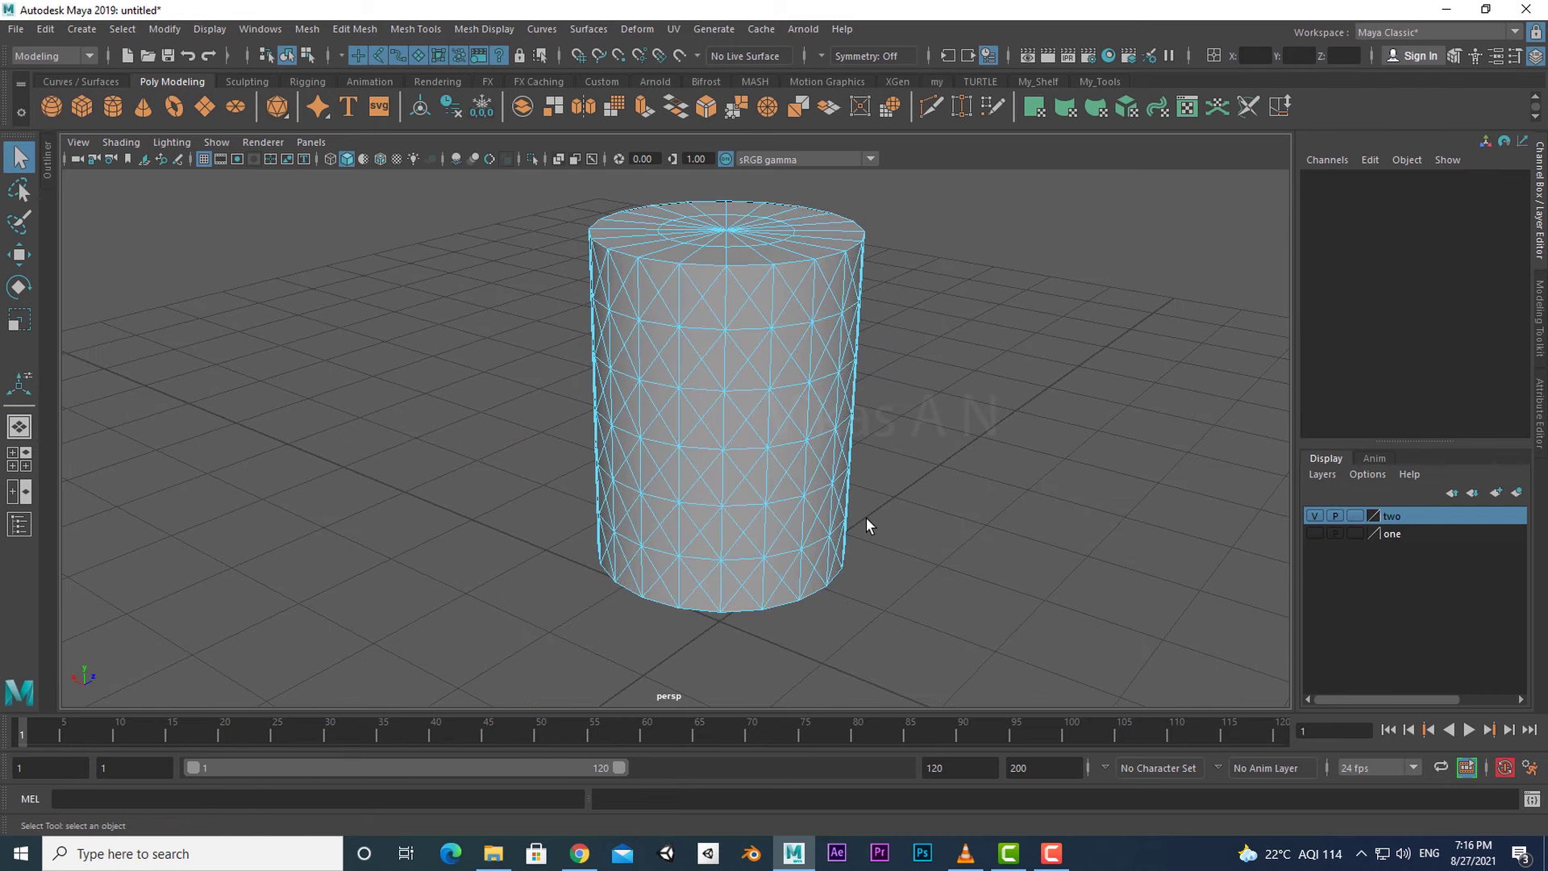
- Return to object mode, select the cylinder and examine the poked pattern on its side wall
{"action": "right_click_drag", "start_coordinate": [810, 409], "coordinate": [887, 346]}
{"action": "left_click_drag", "start_coordinate": [811, 651], "coordinate": [940, 587], "text": "alt"}
{"action": "left_click", "coordinate": [694, 640]}
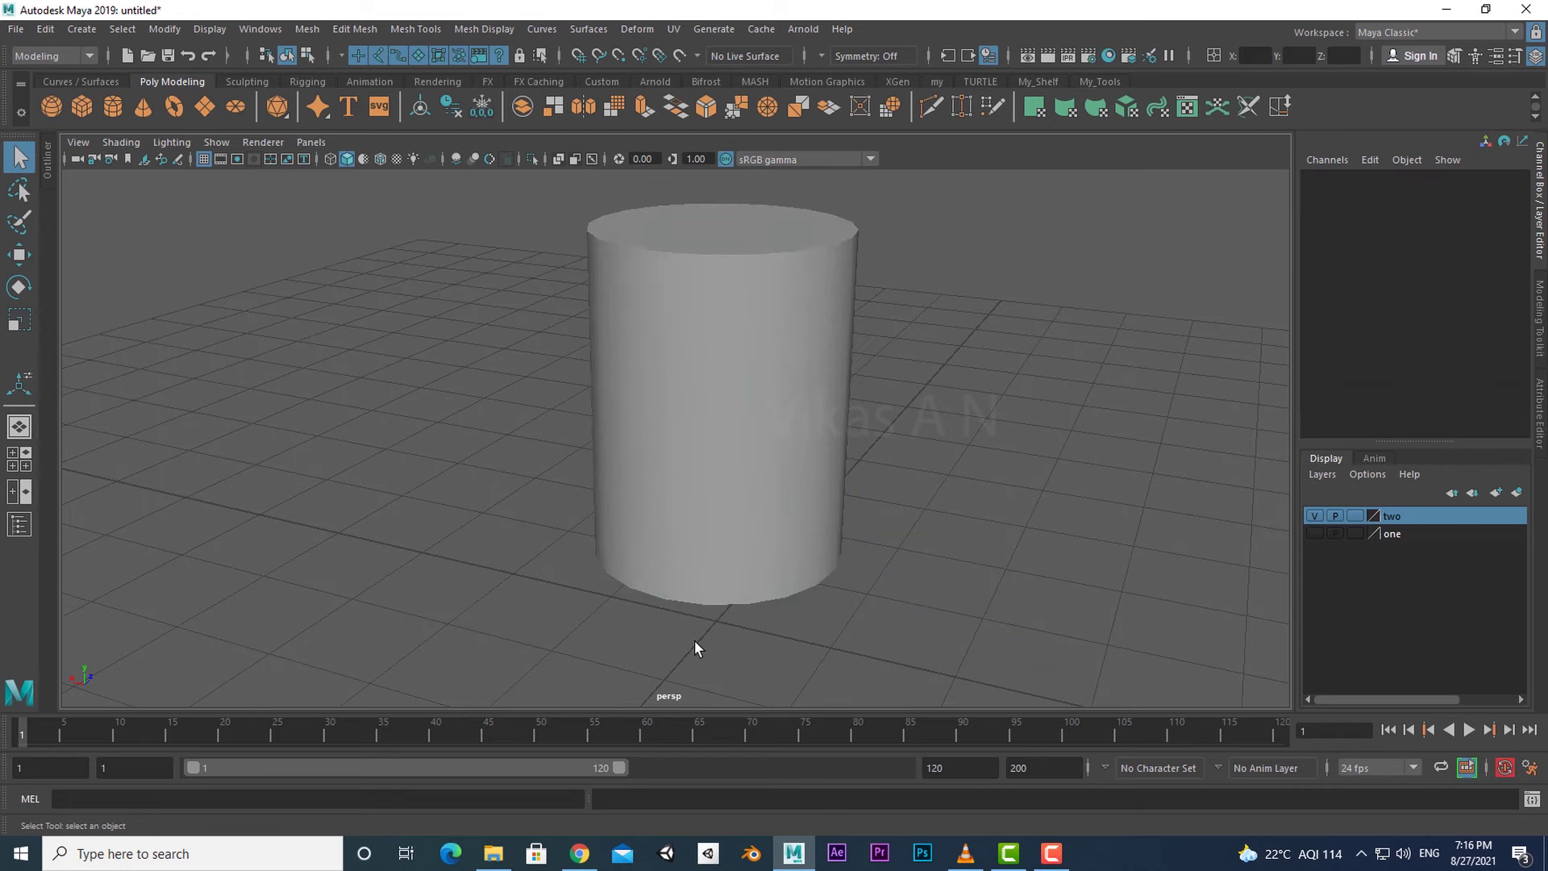
{"action": "left_click_drag", "start_coordinate": [694, 640], "coordinate": [806, 605], "text": "alt"}
{"action": "left_click", "coordinate": [793, 539]}
{"action": "left_click_drag", "start_coordinate": [792, 539], "coordinate": [680, 612], "text": "alt"}
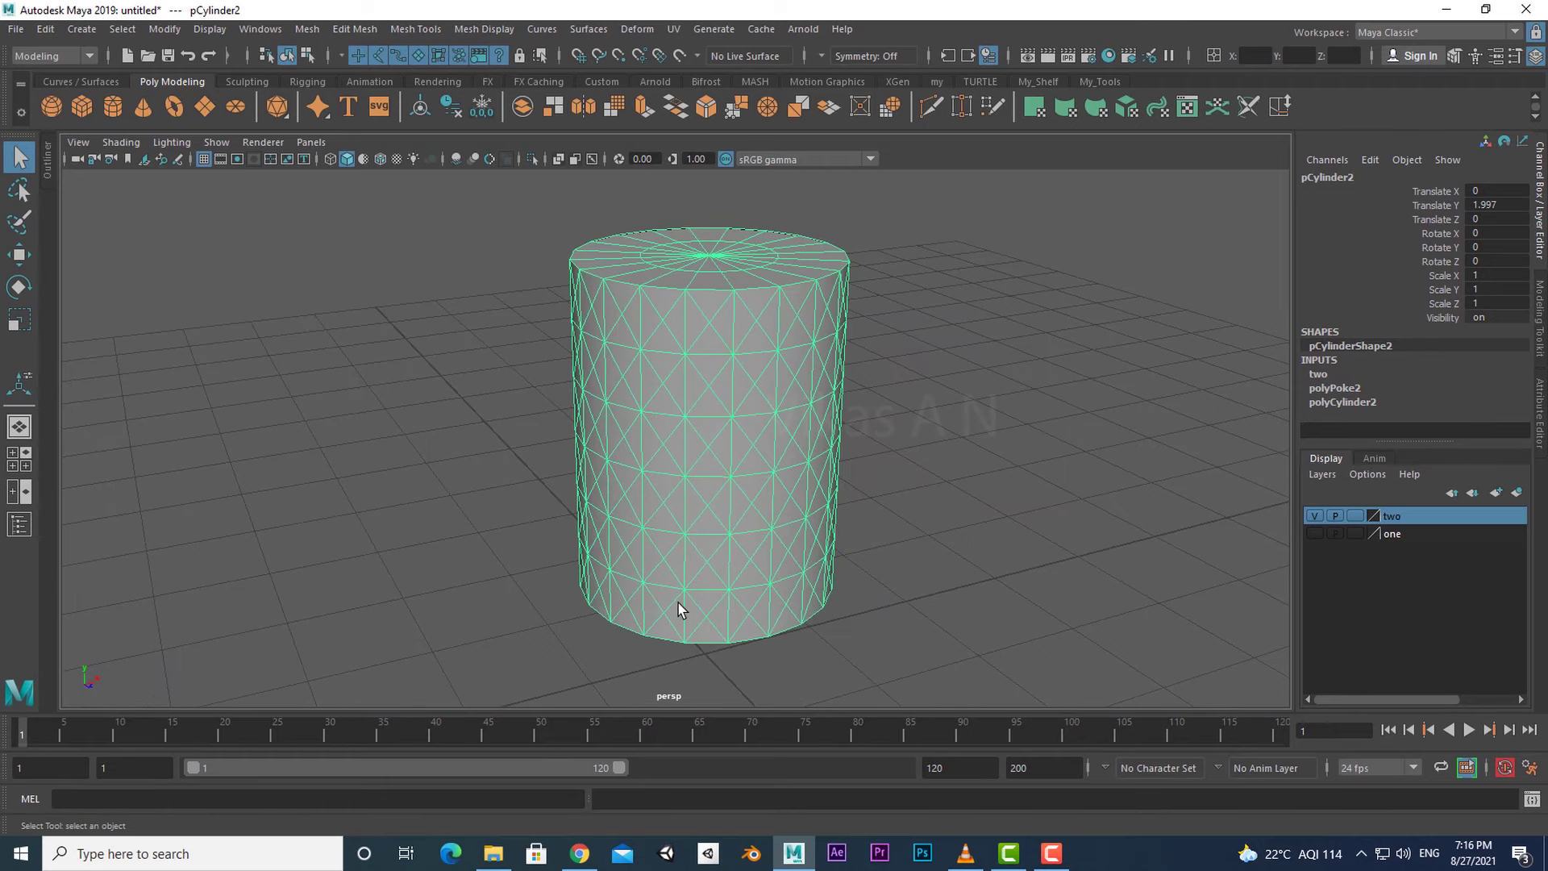
{"action": "scroll", "coordinate": [710, 603], "scroll_direction": "up", "scroll_amount": 4}
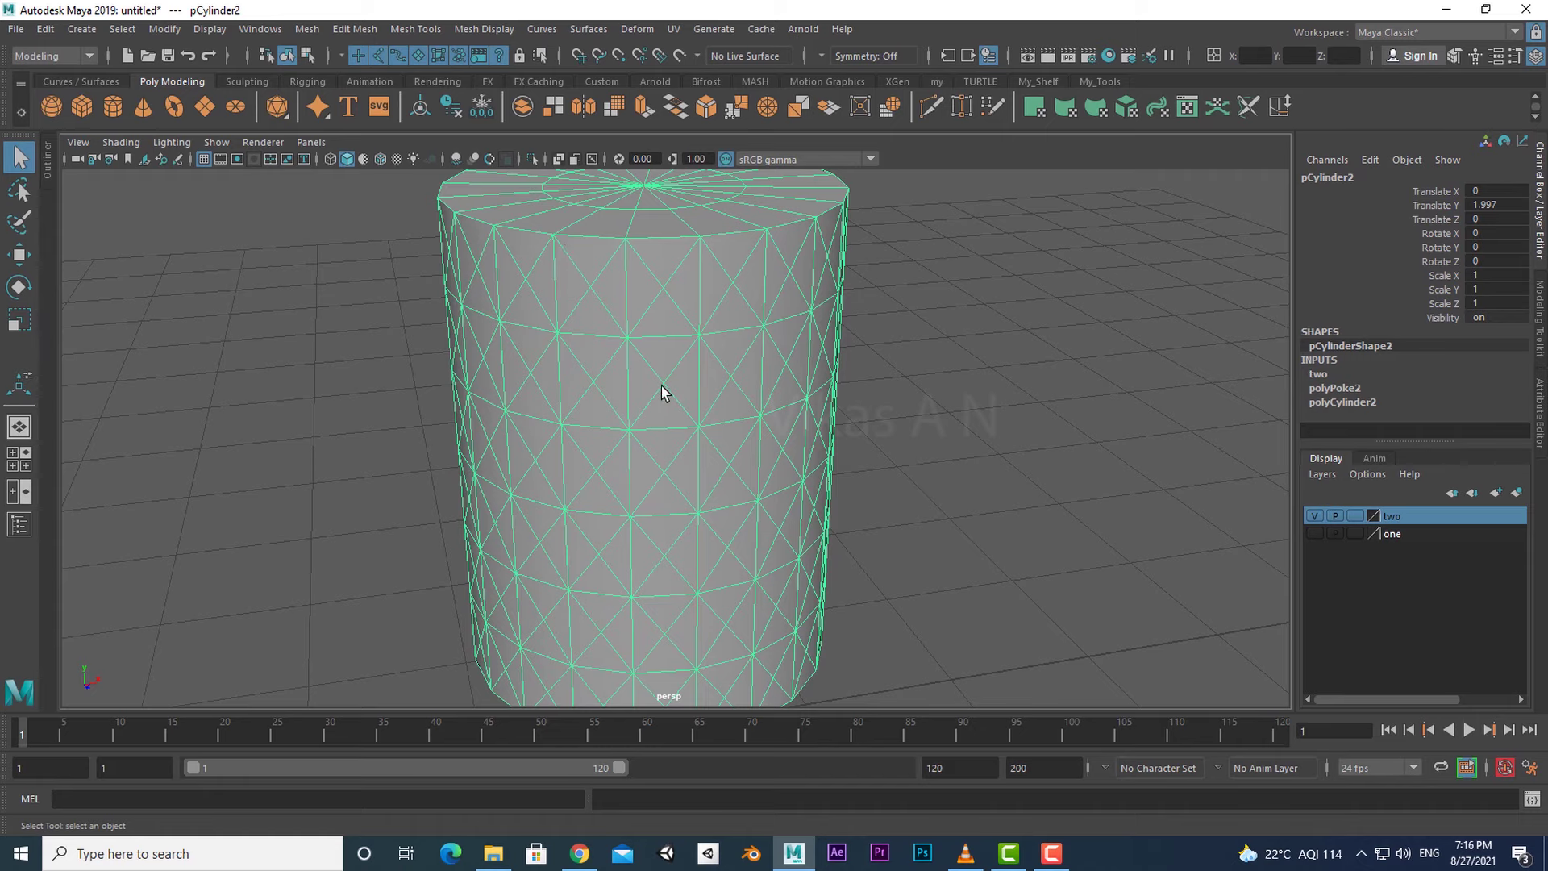
{"action": "scroll", "coordinate": [667, 484], "scroll_direction": "down", "scroll_amount": 3}
{"action": "scroll", "coordinate": [656, 422], "scroll_direction": "up", "scroll_amount": 3}
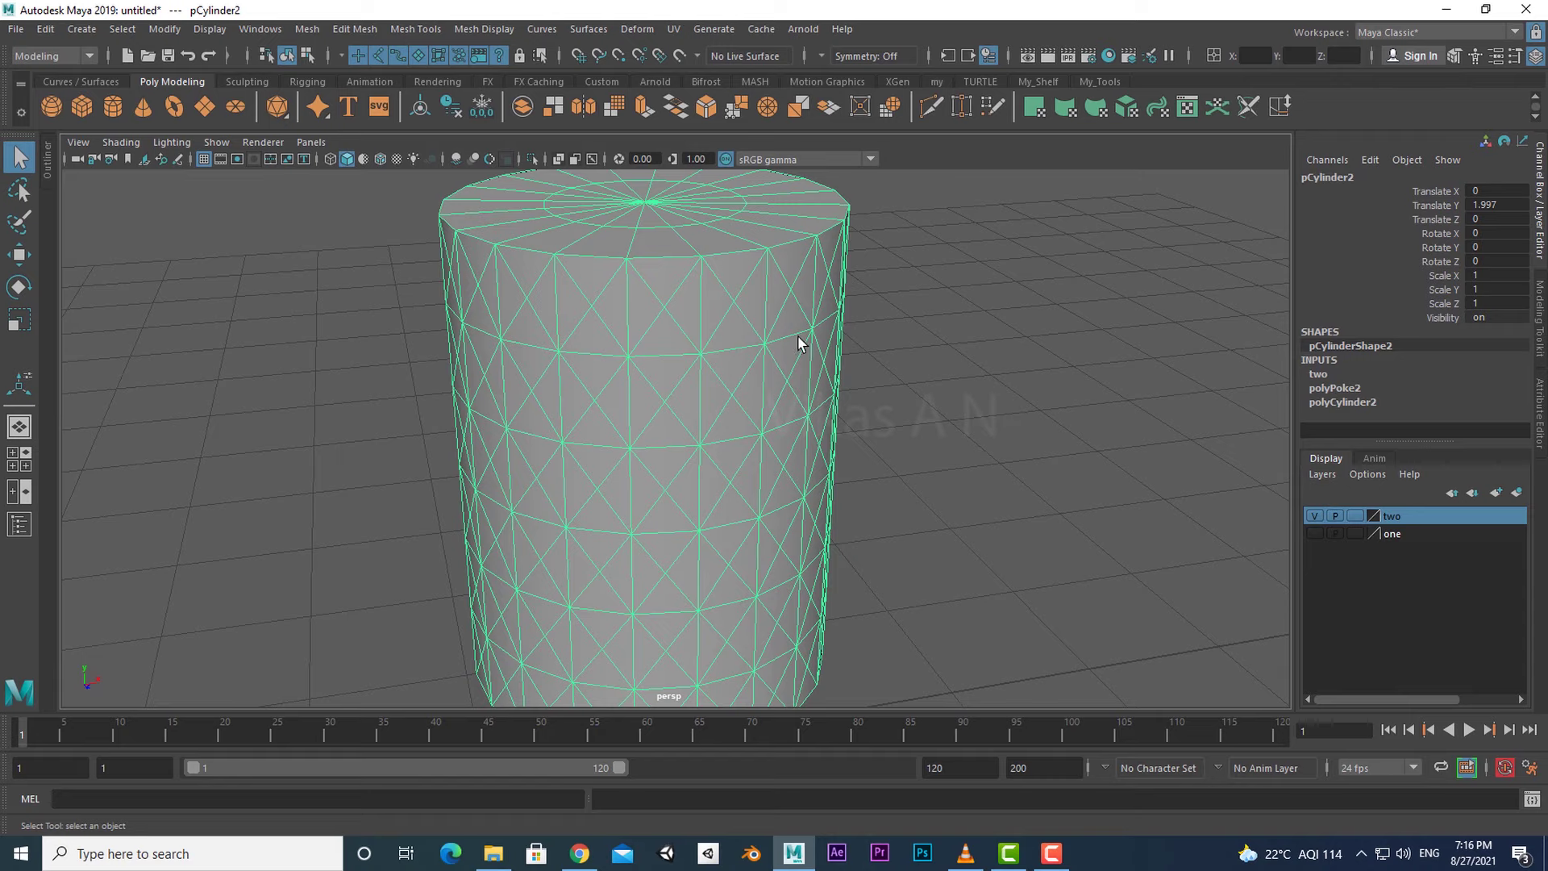
{"action": "scroll", "coordinate": [766, 475], "scroll_direction": "down", "scroll_amount": 4}
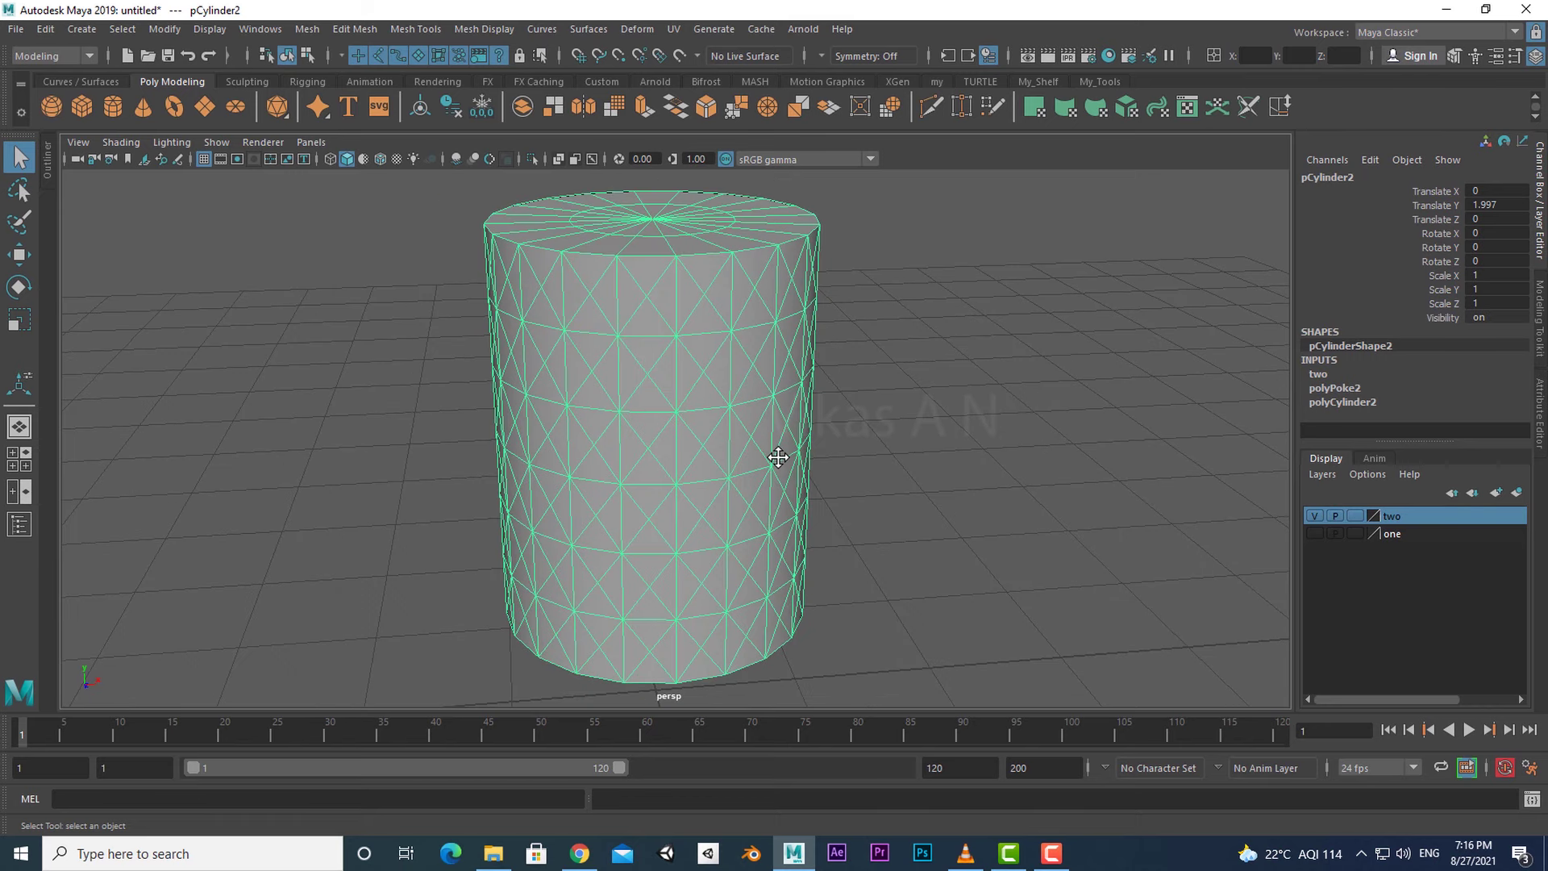
- Enter edge mode and try selecting a vertical line of edges and part of the upper horizontal ring one by one
{"action": "right_click_drag", "start_coordinate": [892, 390], "coordinate": [895, 321]}
{"action": "left_click", "coordinate": [615, 307]}
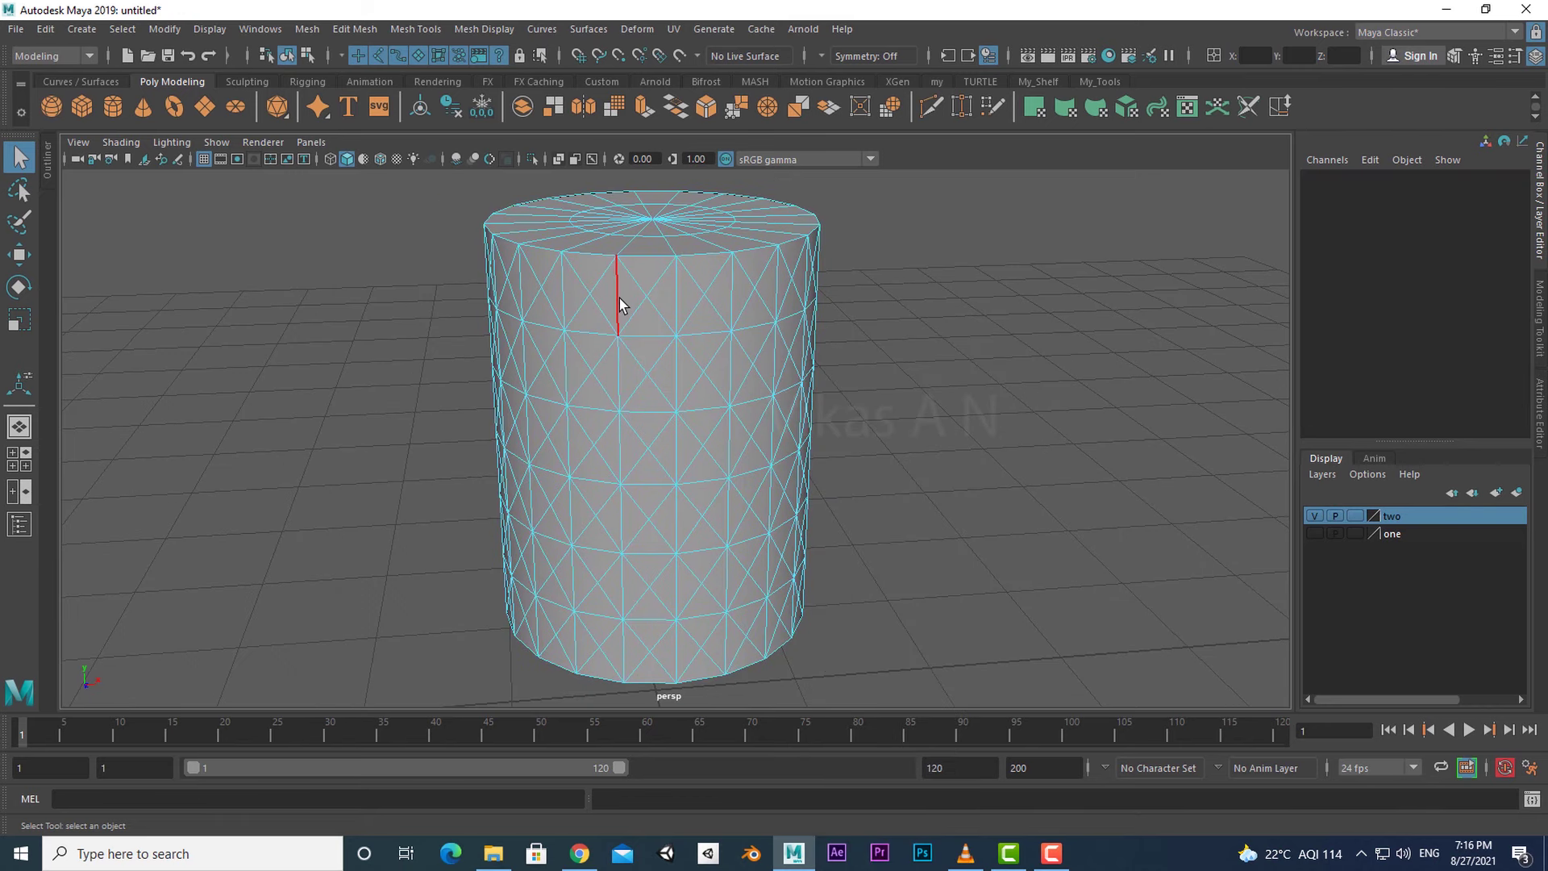
{"action": "left_click", "coordinate": [620, 298]}
{"action": "scroll", "coordinate": [864, 503], "scroll_direction": "down", "scroll_amount": 2}
{"action": "left_click", "coordinate": [623, 381], "text": "shift"}
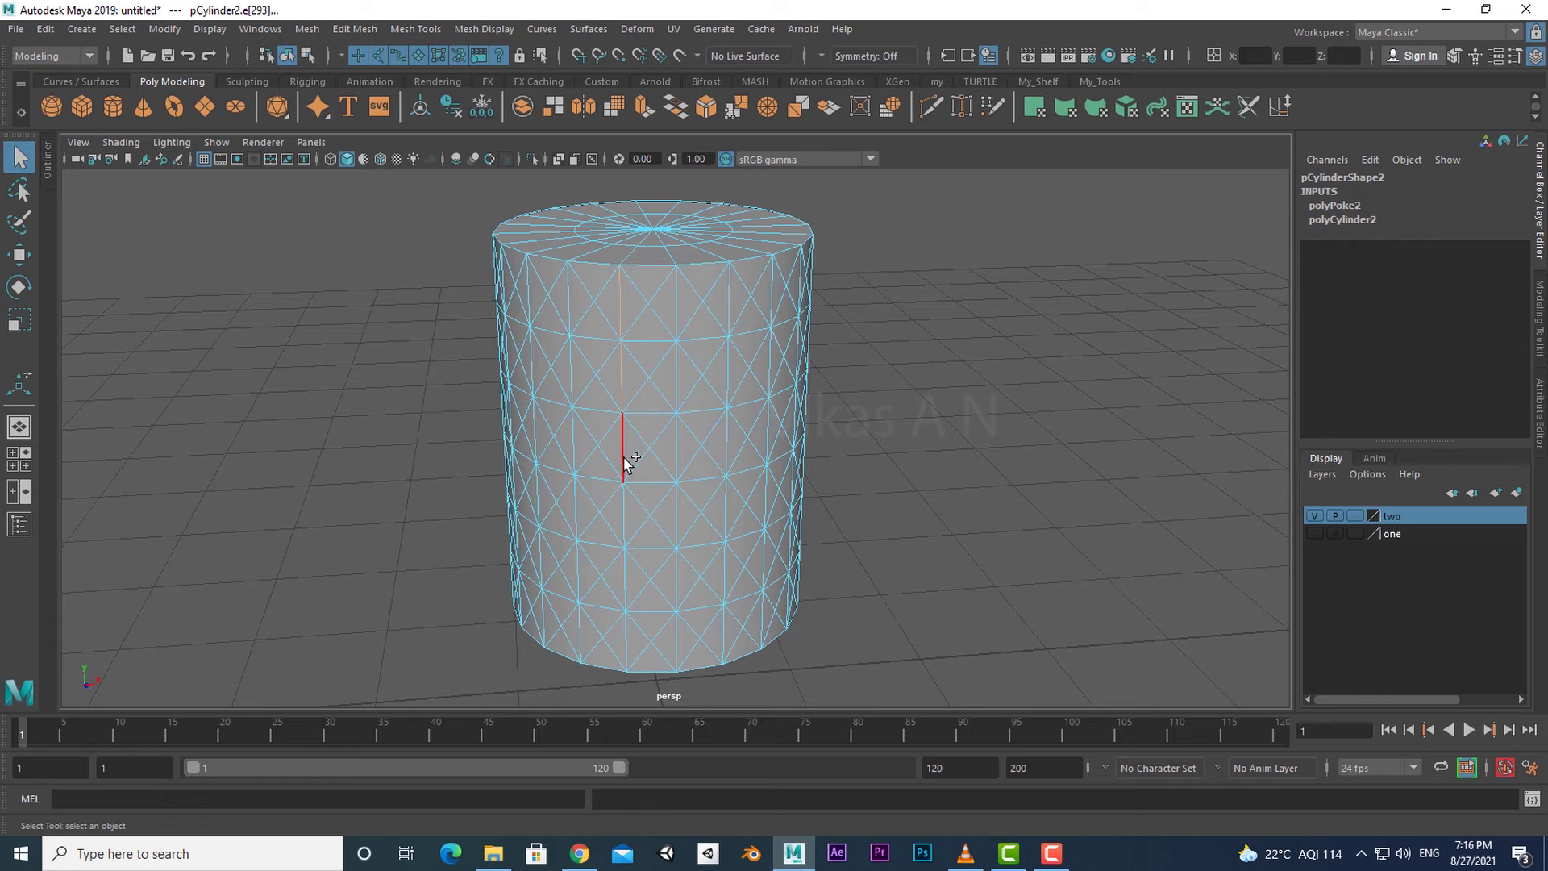
{"action": "left_click", "coordinate": [619, 503], "text": "shift"}
{"action": "left_click", "coordinate": [621, 587], "text": "shift"}
{"action": "left_click", "coordinate": [624, 630], "text": "shift"}
{"action": "left_click", "coordinate": [662, 340], "text": "shift"}
{"action": "left_click", "coordinate": [745, 333], "text": "shift"}
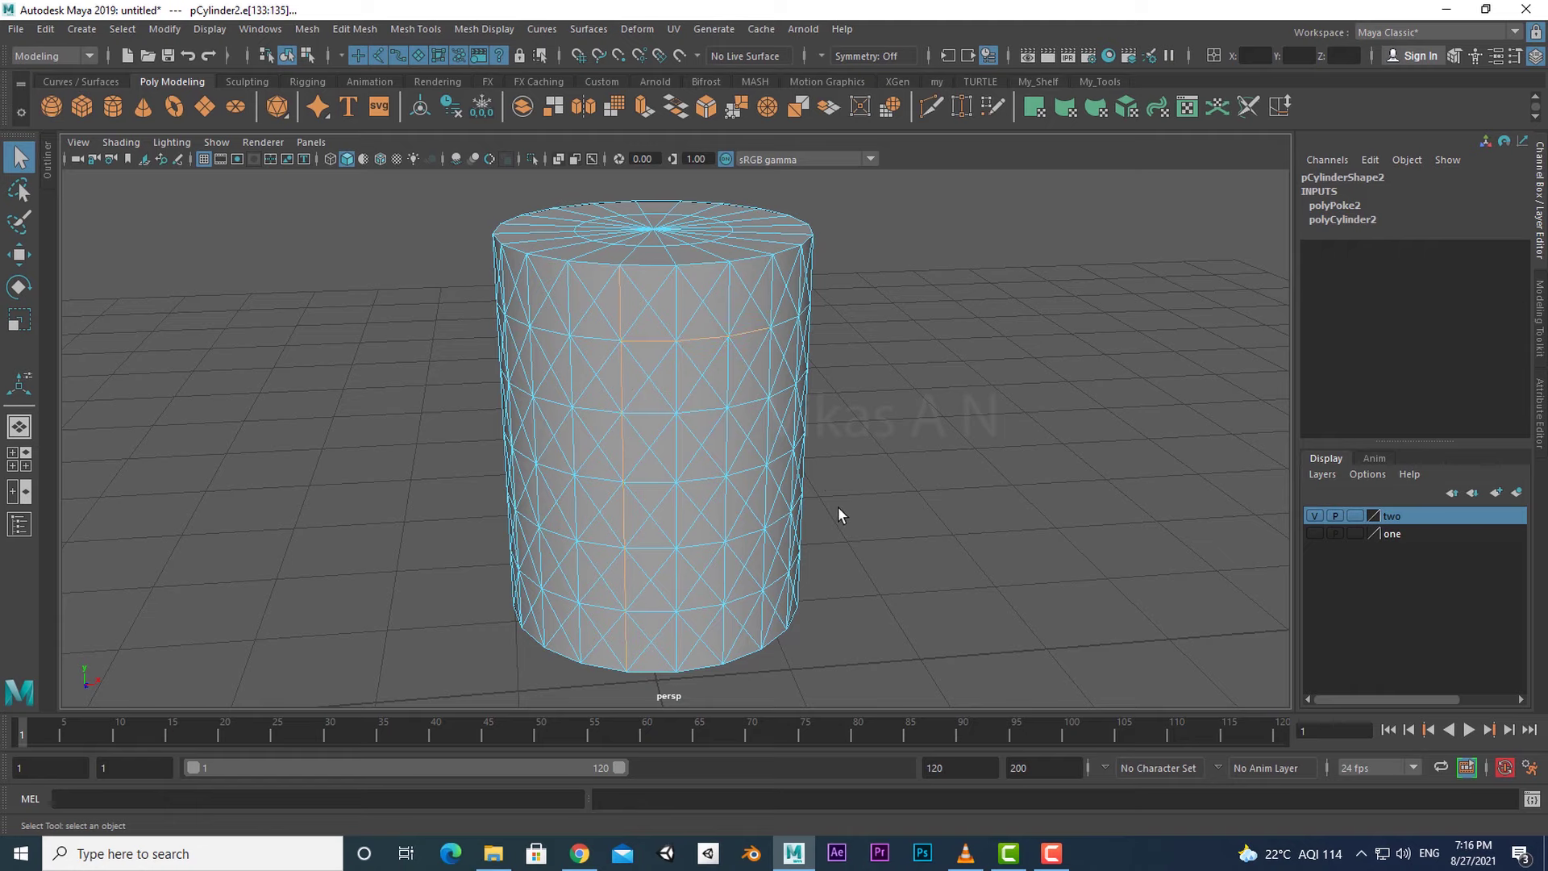
{"action": "left_click_drag", "start_coordinate": [837, 506], "coordinate": [756, 509], "text": "alt"}
{"action": "left_click", "coordinate": [709, 345], "text": "shift"}
{"action": "left_click", "coordinate": [755, 336], "text": "shift"}
{"action": "left_click_drag", "start_coordinate": [756, 341], "coordinate": [752, 481], "text": "alt"}
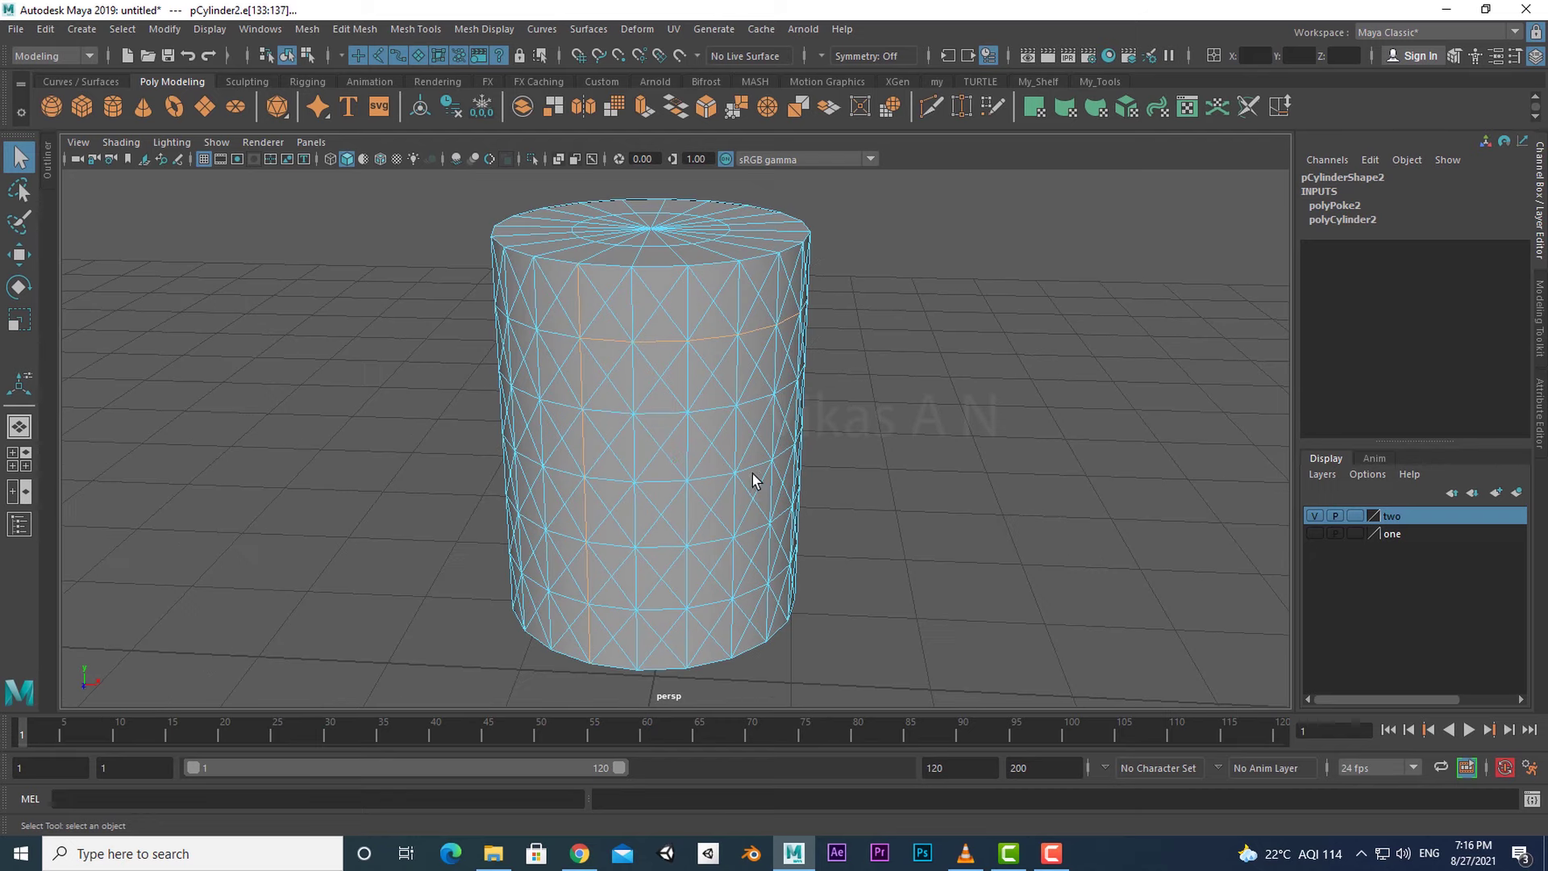
- Clear the selection and try using Select Similar from a single vertical edge in the side wall's top row
{"action": "left_click", "coordinate": [862, 403]}
{"action": "left_click", "coordinate": [670, 342]}
{"action": "left_click", "coordinate": [634, 327]}
{"action": "left_click_drag", "start_coordinate": [875, 633], "coordinate": [851, 636], "text": "alt"}
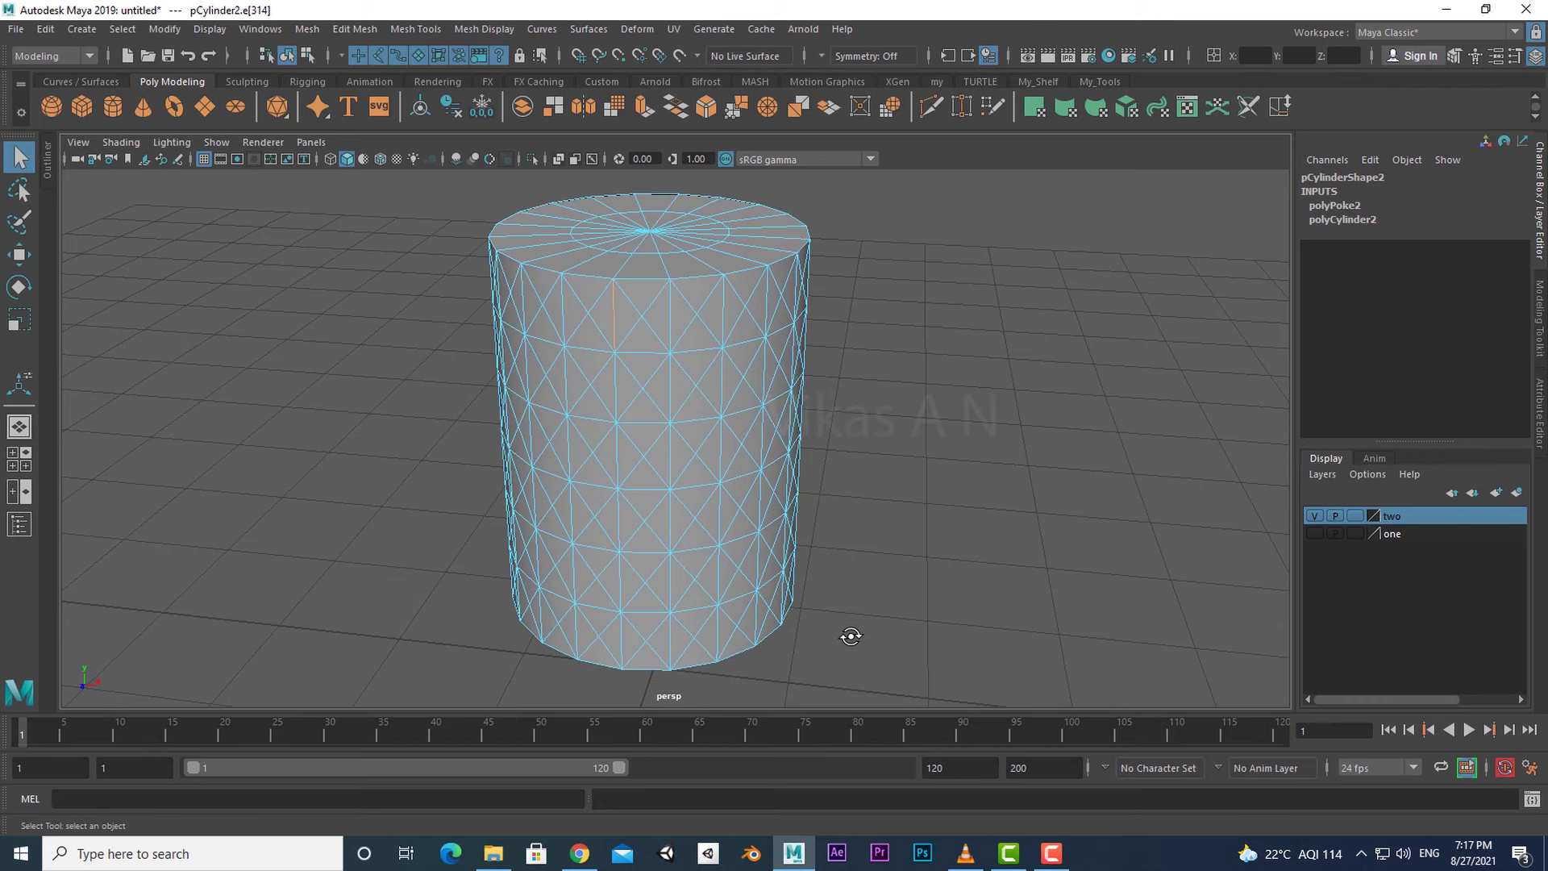
{"action": "left_click", "coordinate": [125, 30]}
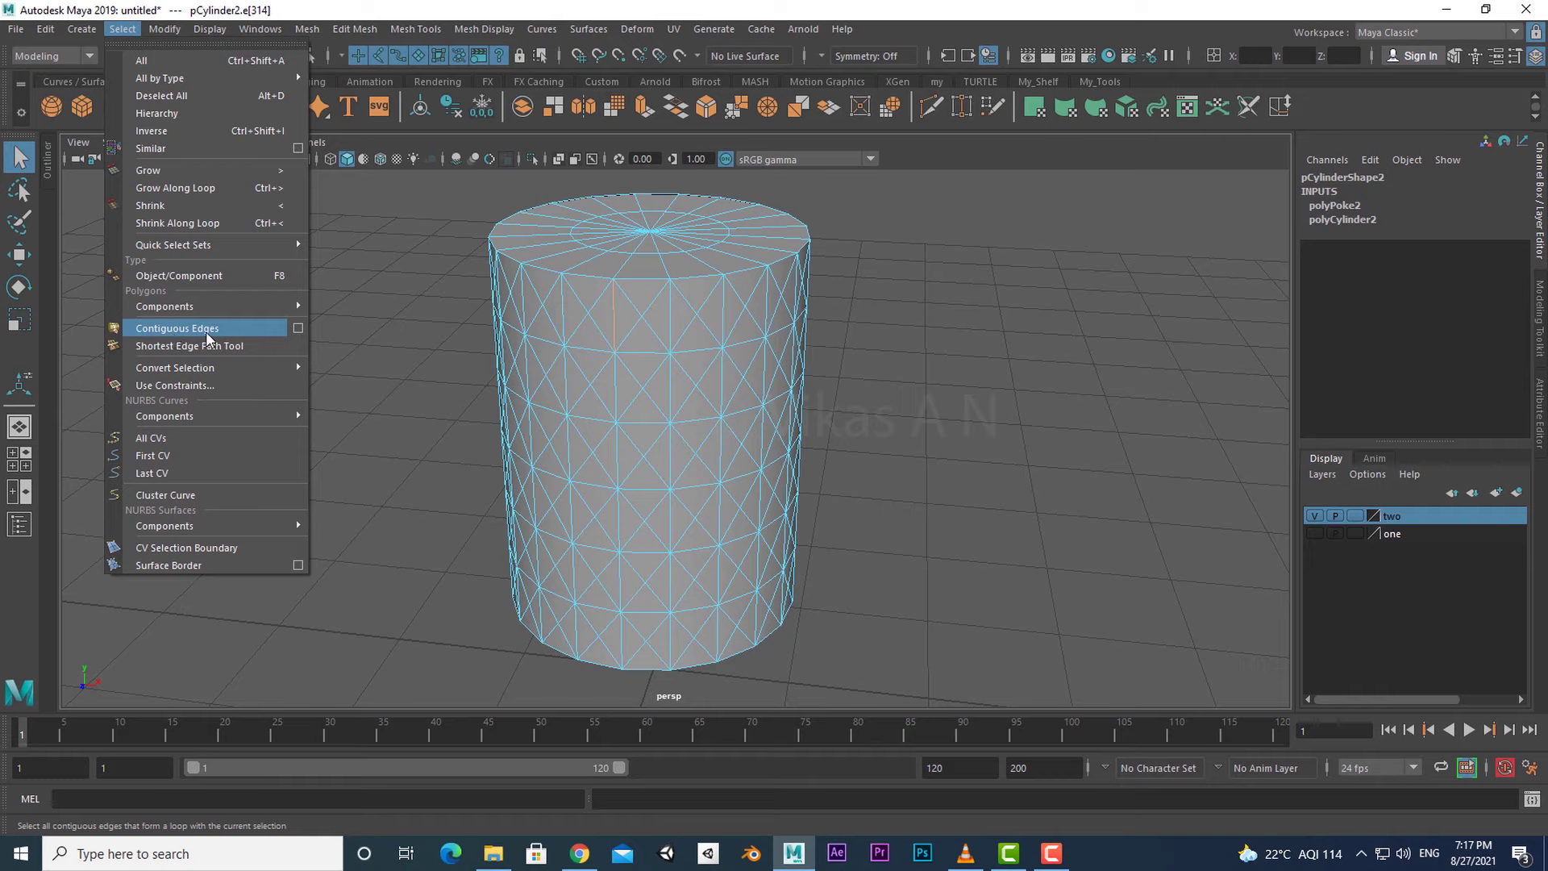
{"action": "left_click", "coordinate": [154, 150]}
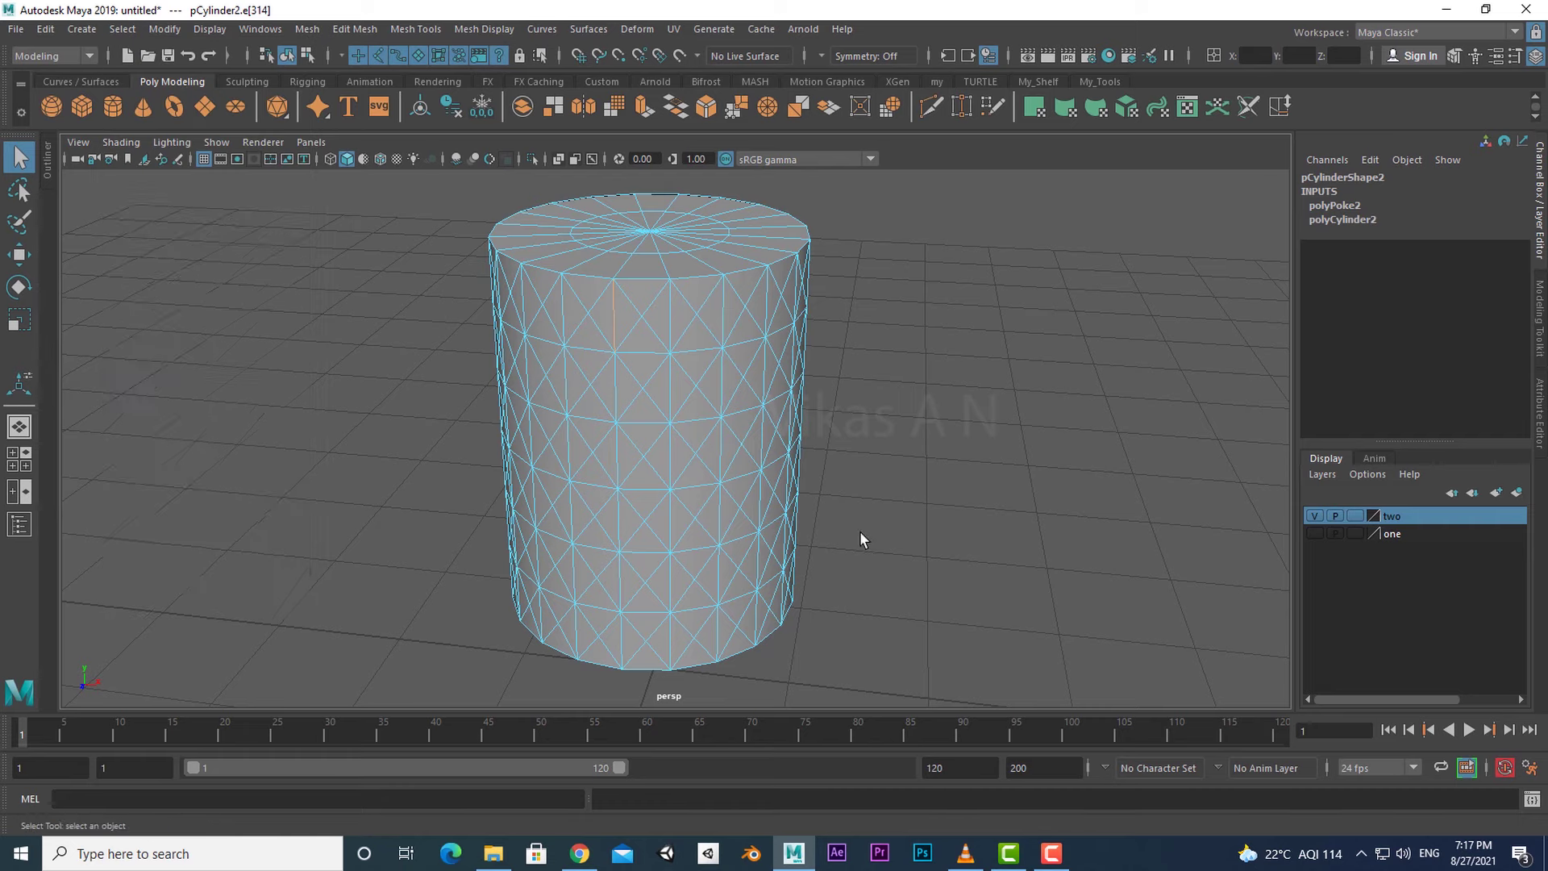
{"action": "left_click", "coordinate": [917, 562]}
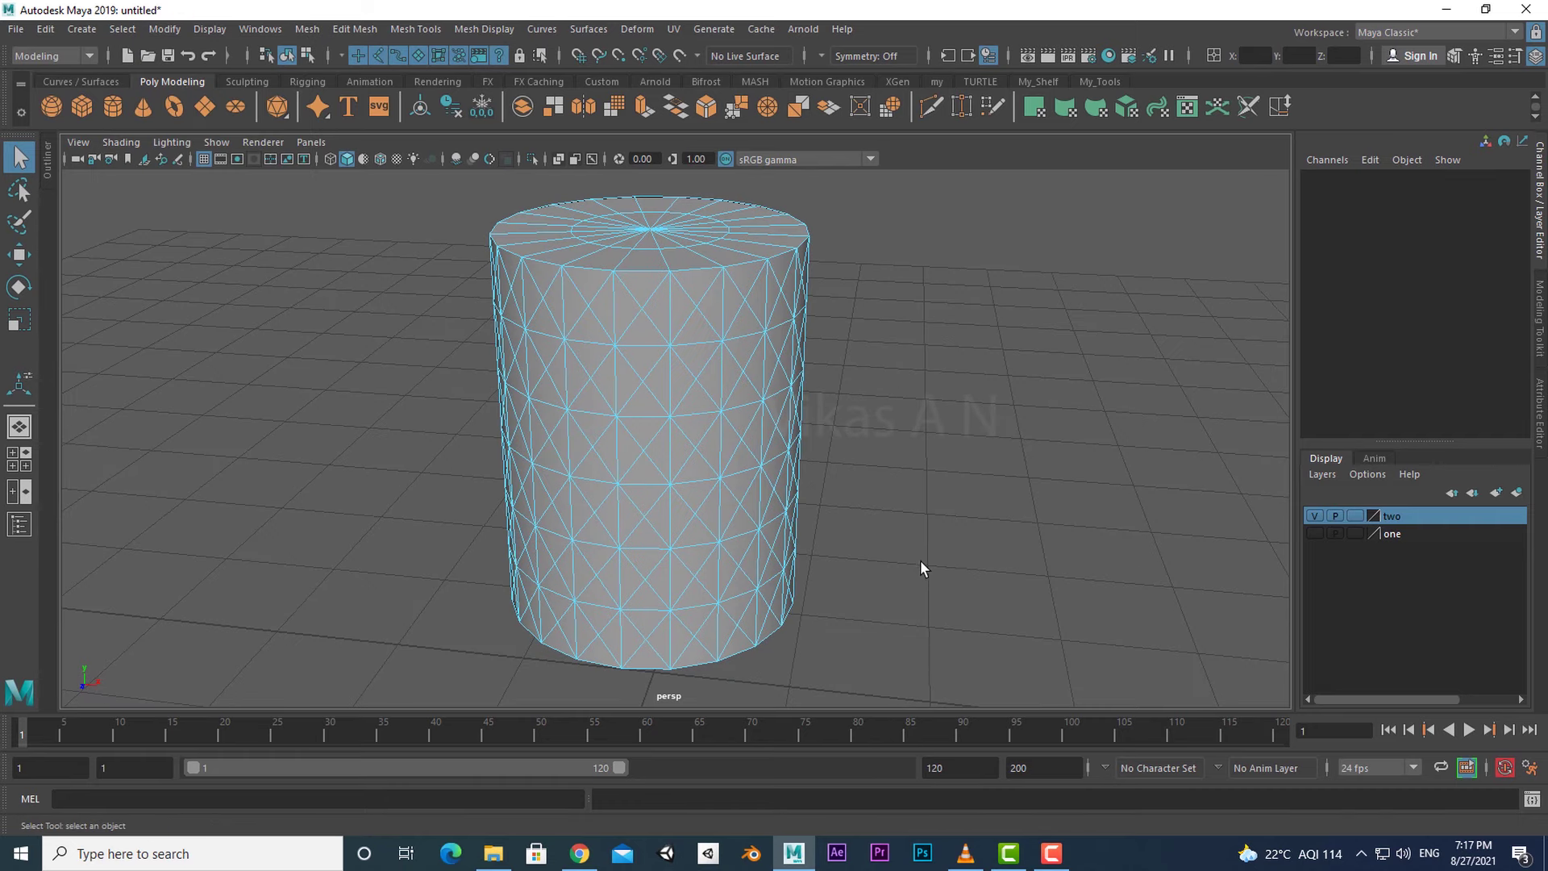
- Select one vertical edge in the side wall's top row and extend the selection to its contiguous edges
{"action": "left_click", "coordinate": [598, 314]}
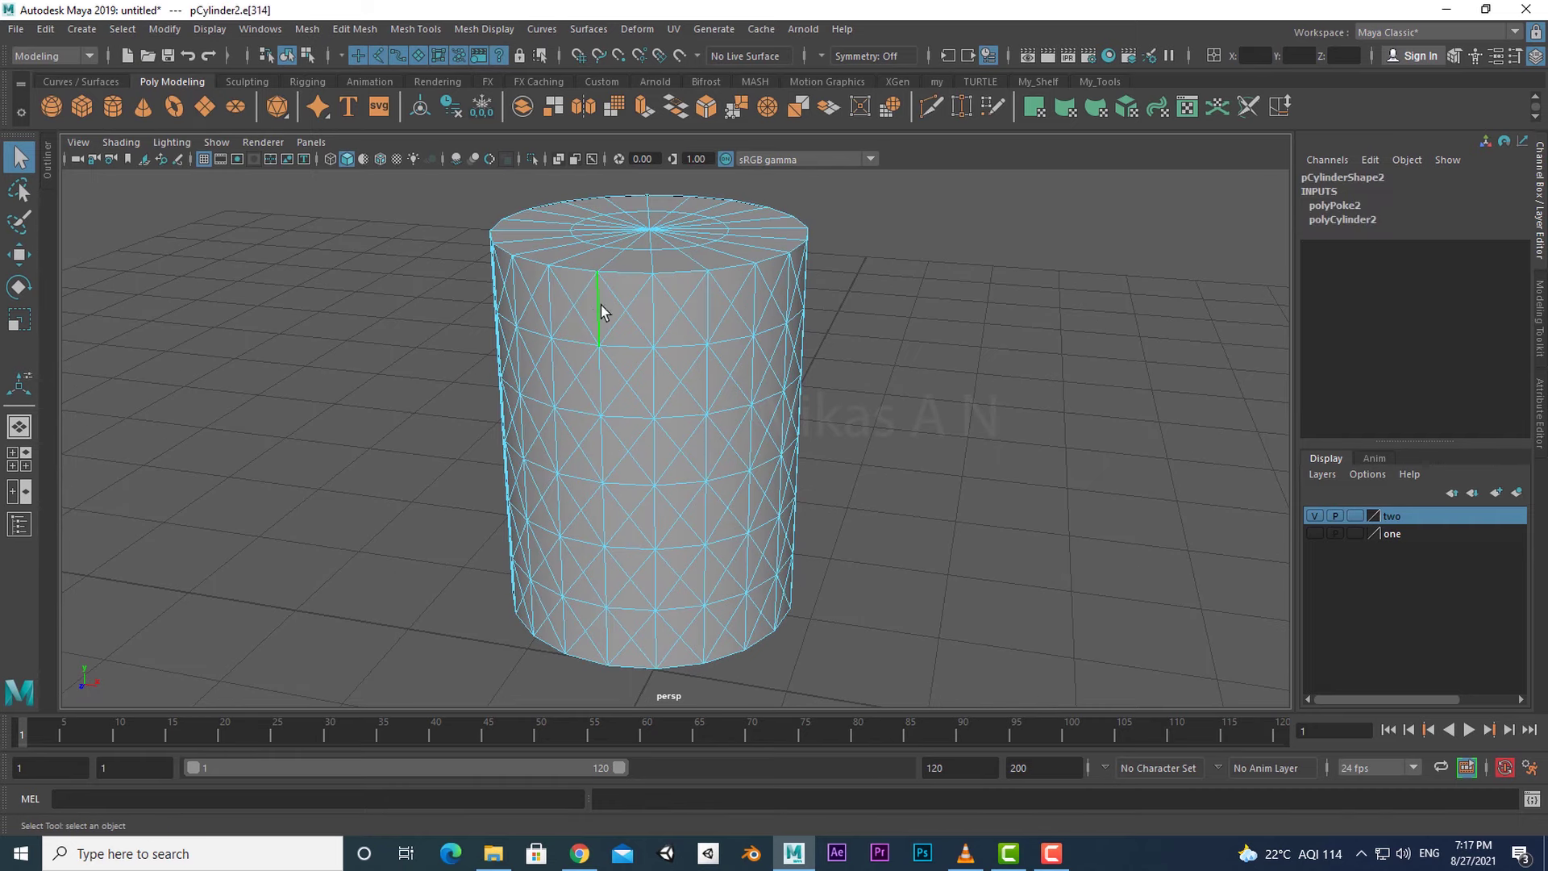
{"action": "left_click", "coordinate": [123, 29]}
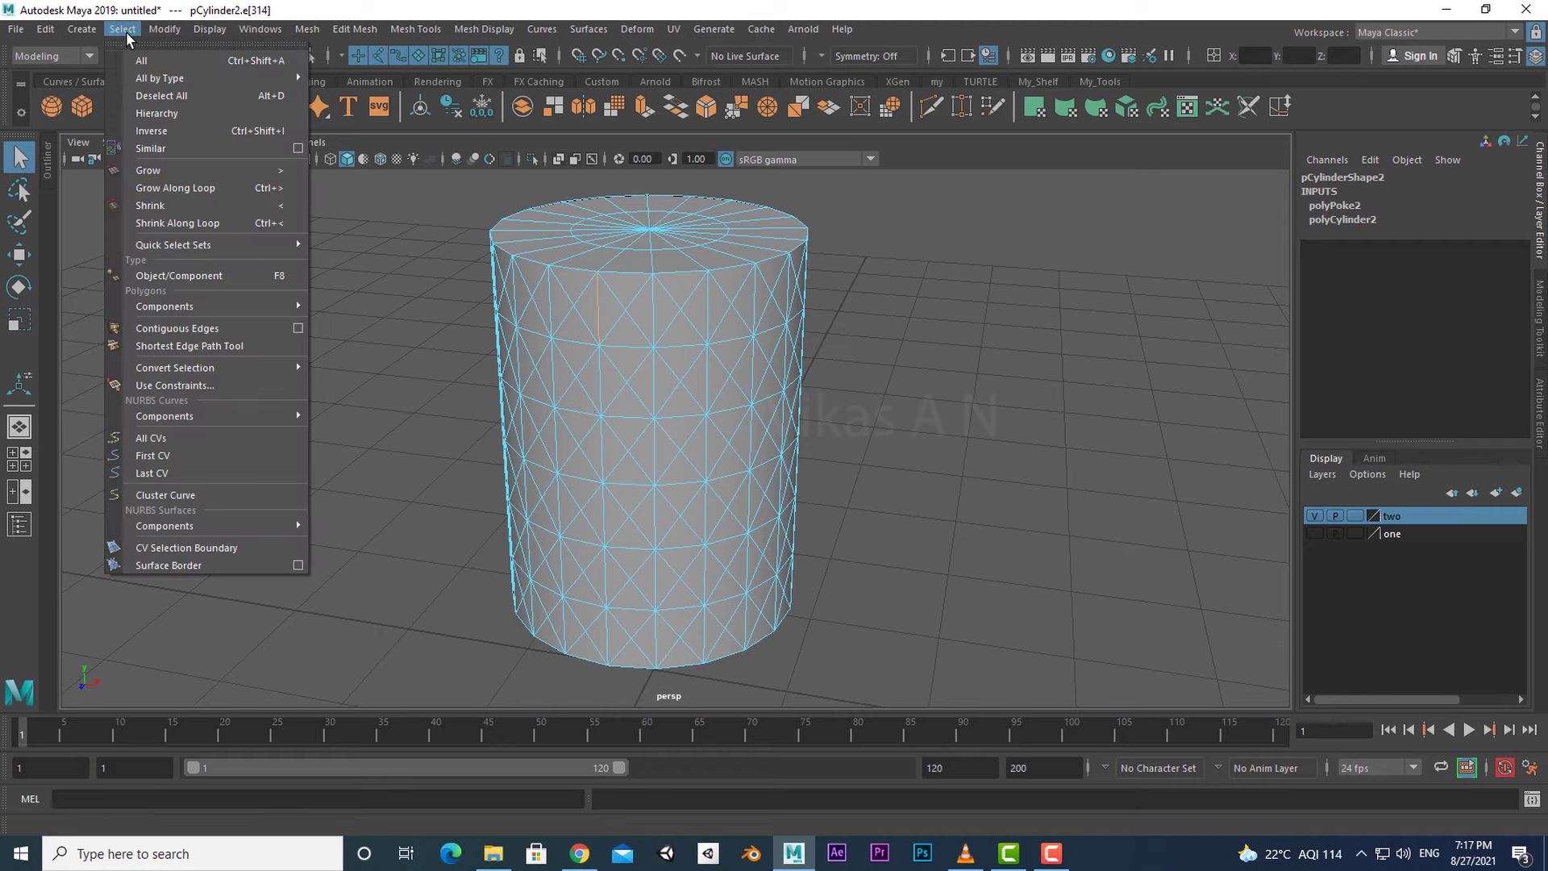
{"action": "left_click", "coordinate": [176, 330]}
- Deselect the edges crossing the top and bottom caps, keeping only the vertical side-wall edges selected
{"action": "left_click_drag", "start_coordinate": [883, 552], "coordinate": [758, 509], "text": "alt"}
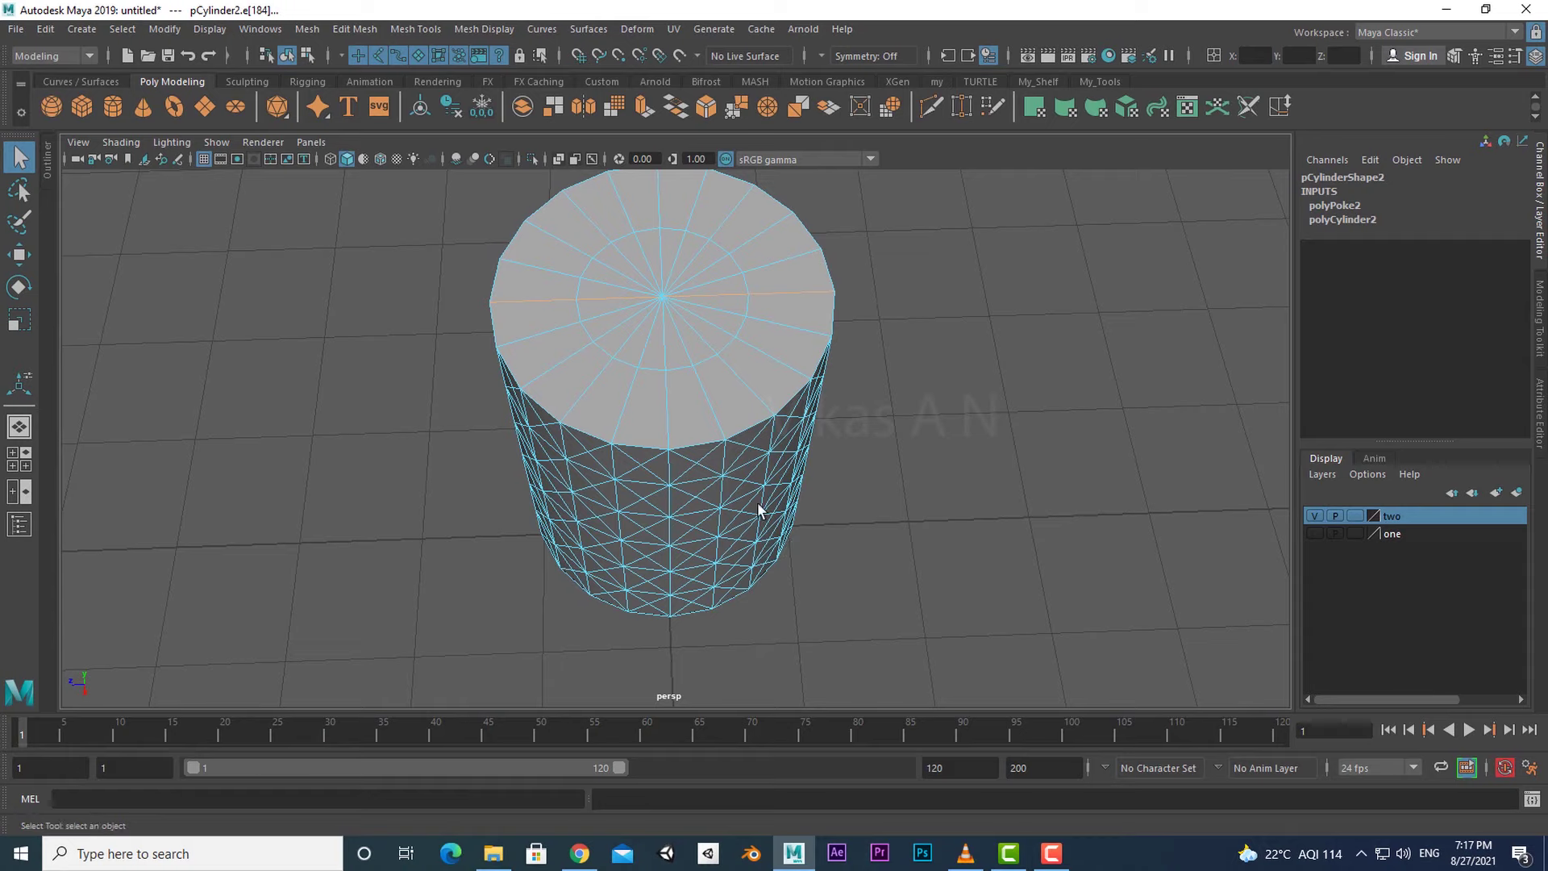
{"action": "left_click", "coordinate": [550, 299], "text": "ctrl"}
{"action": "left_click", "coordinate": [630, 298], "text": "ctrl"}
{"action": "left_click_drag", "start_coordinate": [792, 308], "coordinate": [606, 572], "text": "alt"}
{"action": "left_click", "coordinate": [552, 540], "text": "ctrl"}
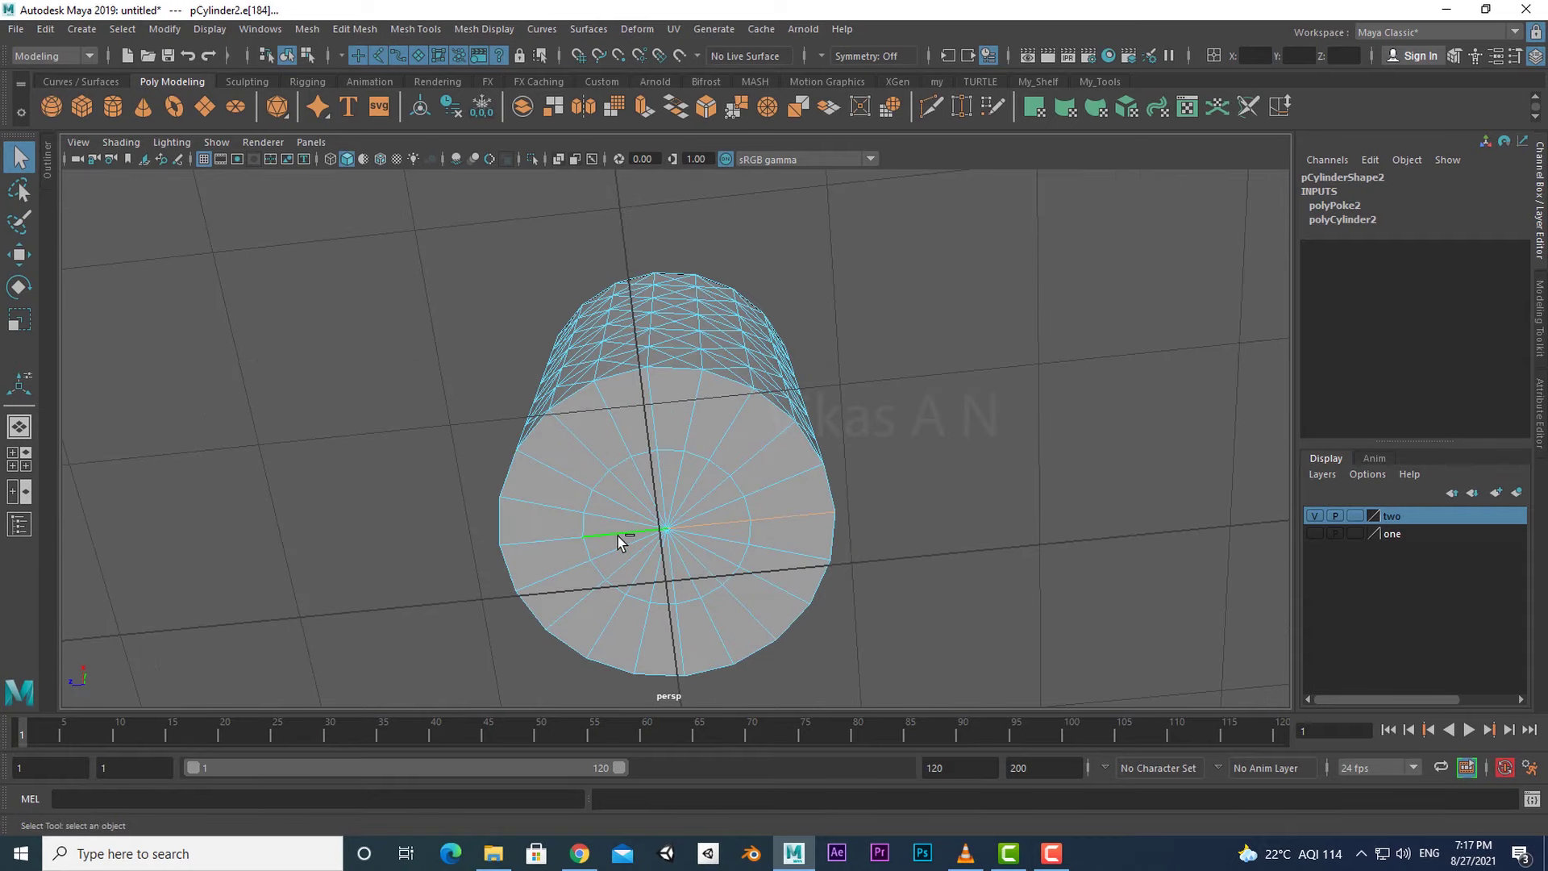
{"action": "left_click", "coordinate": [617, 535], "text": "ctrl"}
{"action": "left_click", "coordinate": [706, 525], "text": "ctrl"}
{"action": "left_click", "coordinate": [767, 523], "text": "ctrl"}
{"action": "left_click_drag", "start_coordinate": [853, 608], "coordinate": [650, 387], "text": "alt"}
{"action": "left_click_drag", "start_coordinate": [1003, 544], "coordinate": [953, 585], "text": "alt"}
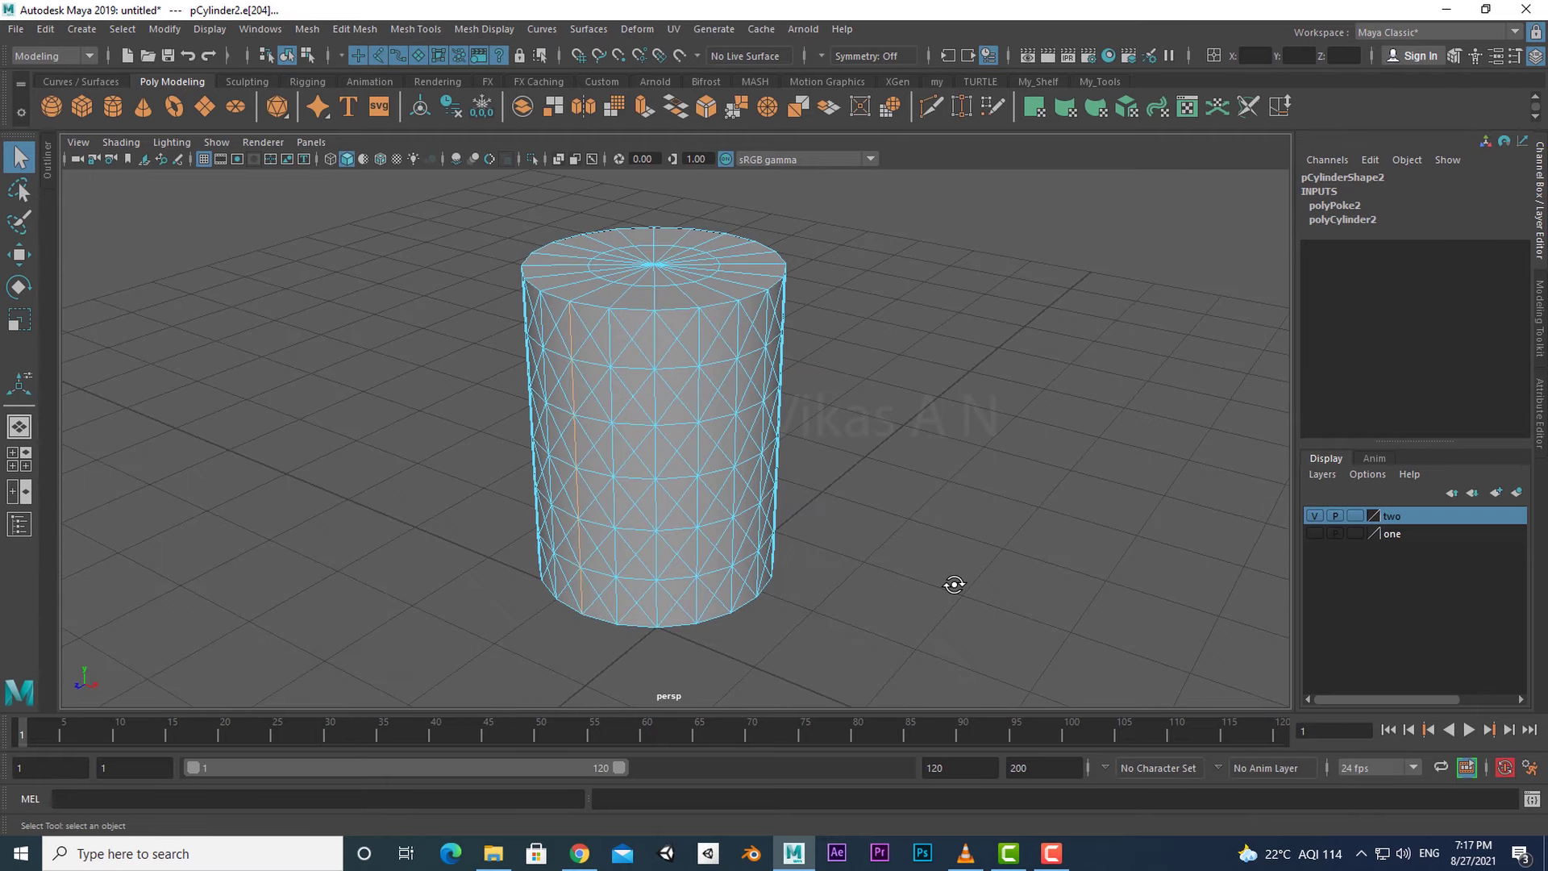
- Extend the vertical edge selection with Select Similar
{"action": "left_click", "coordinate": [122, 29]}
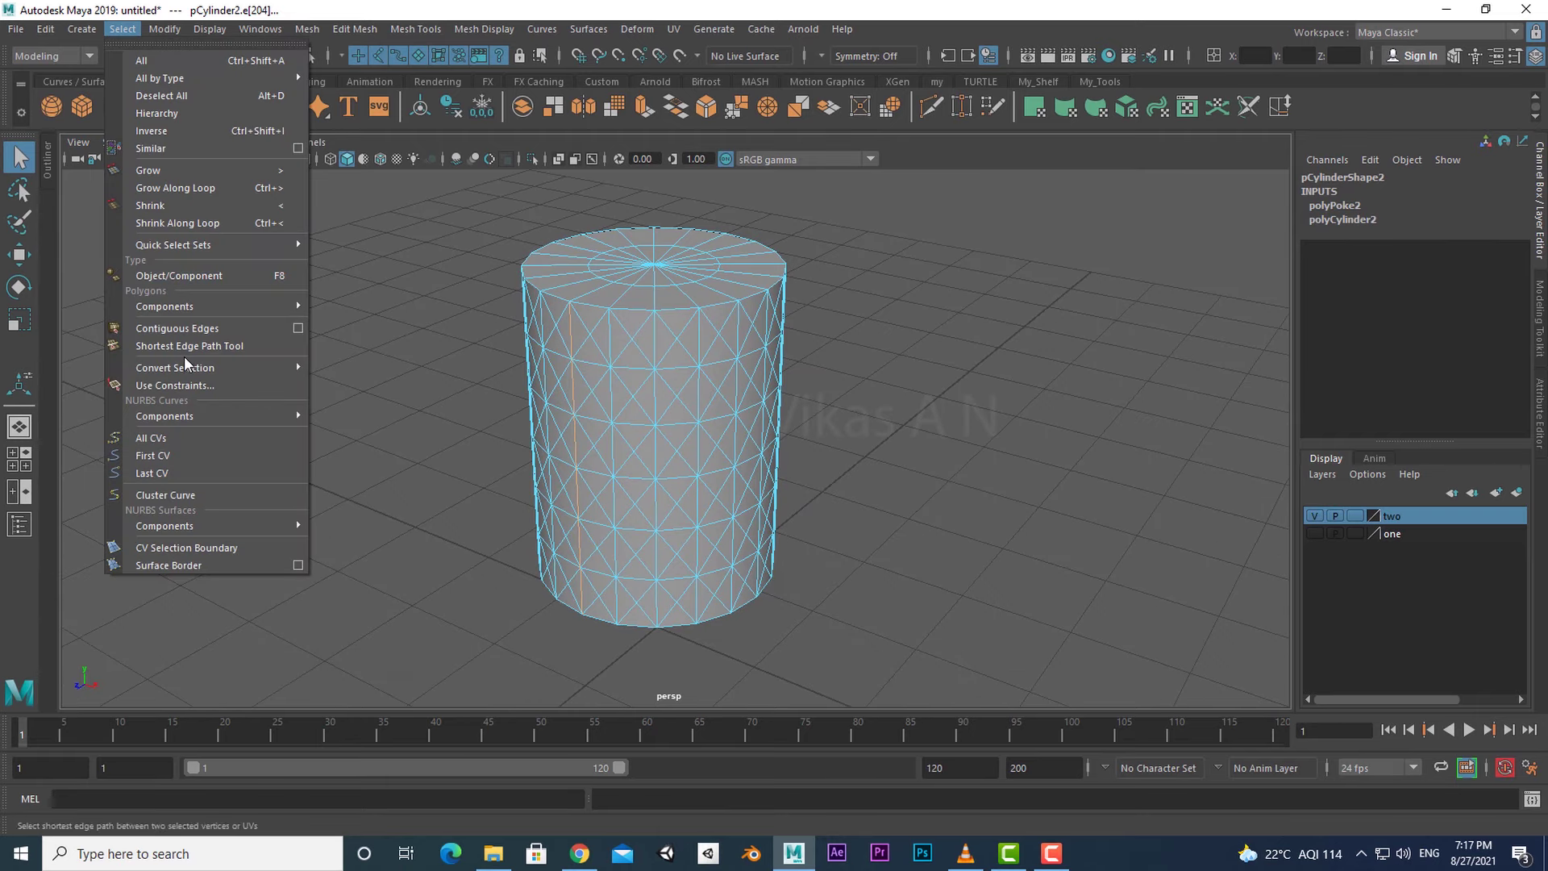
{"action": "left_click", "coordinate": [151, 149]}
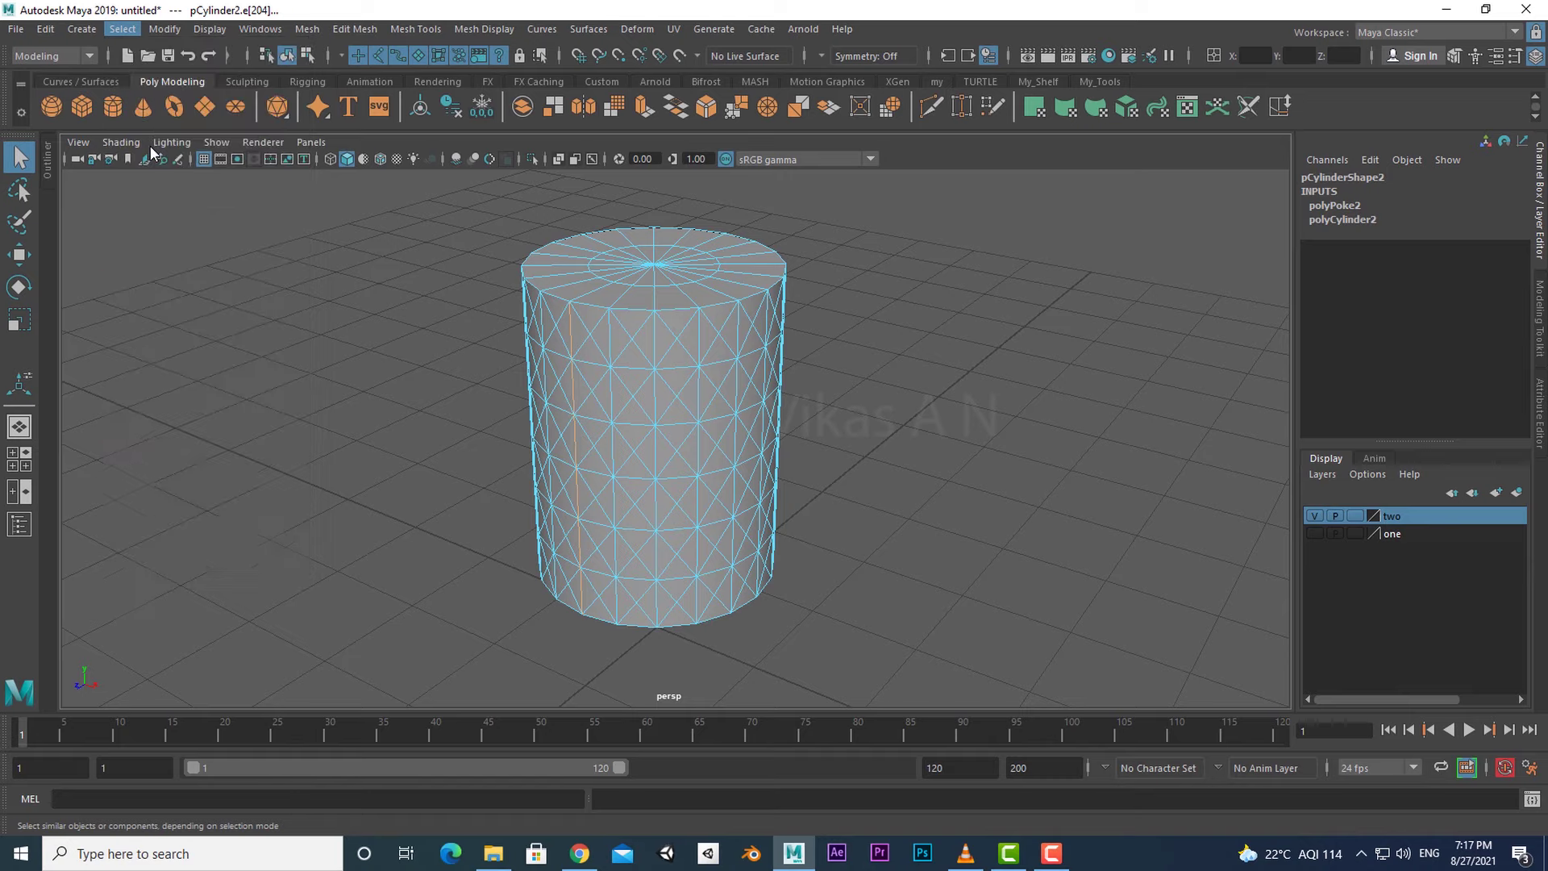
- Delete the selected vertical edges around the cylinder's side wall
{"action": "left_click_drag", "start_coordinate": [940, 541], "coordinate": [971, 566], "text": "alt"}
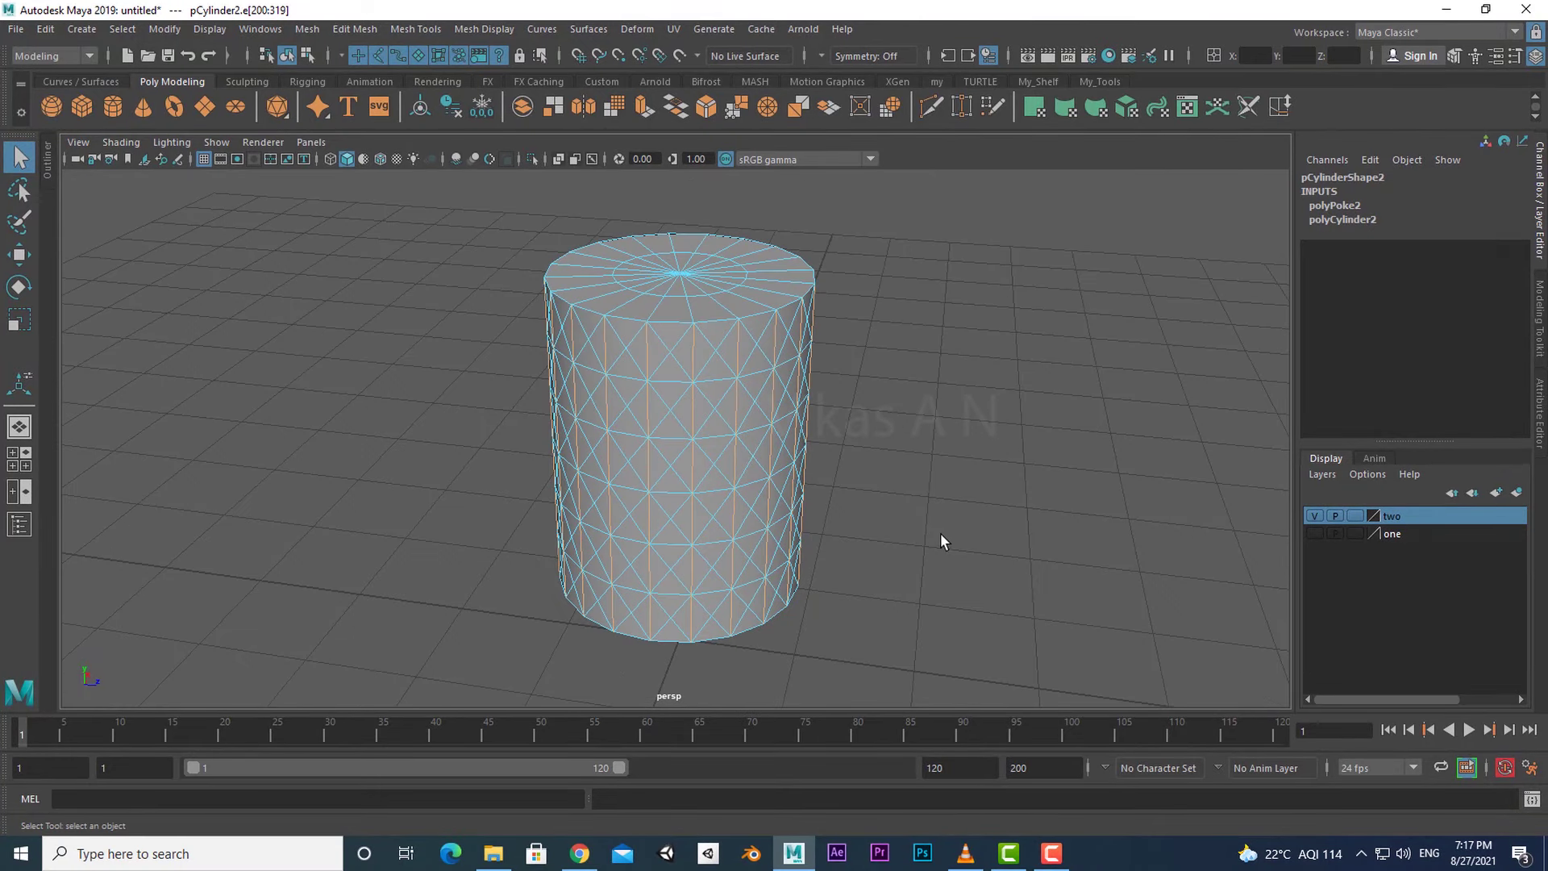
{"action": "middle_click_drag", "start_coordinate": [950, 527], "coordinate": [929, 518], "text": "alt"}
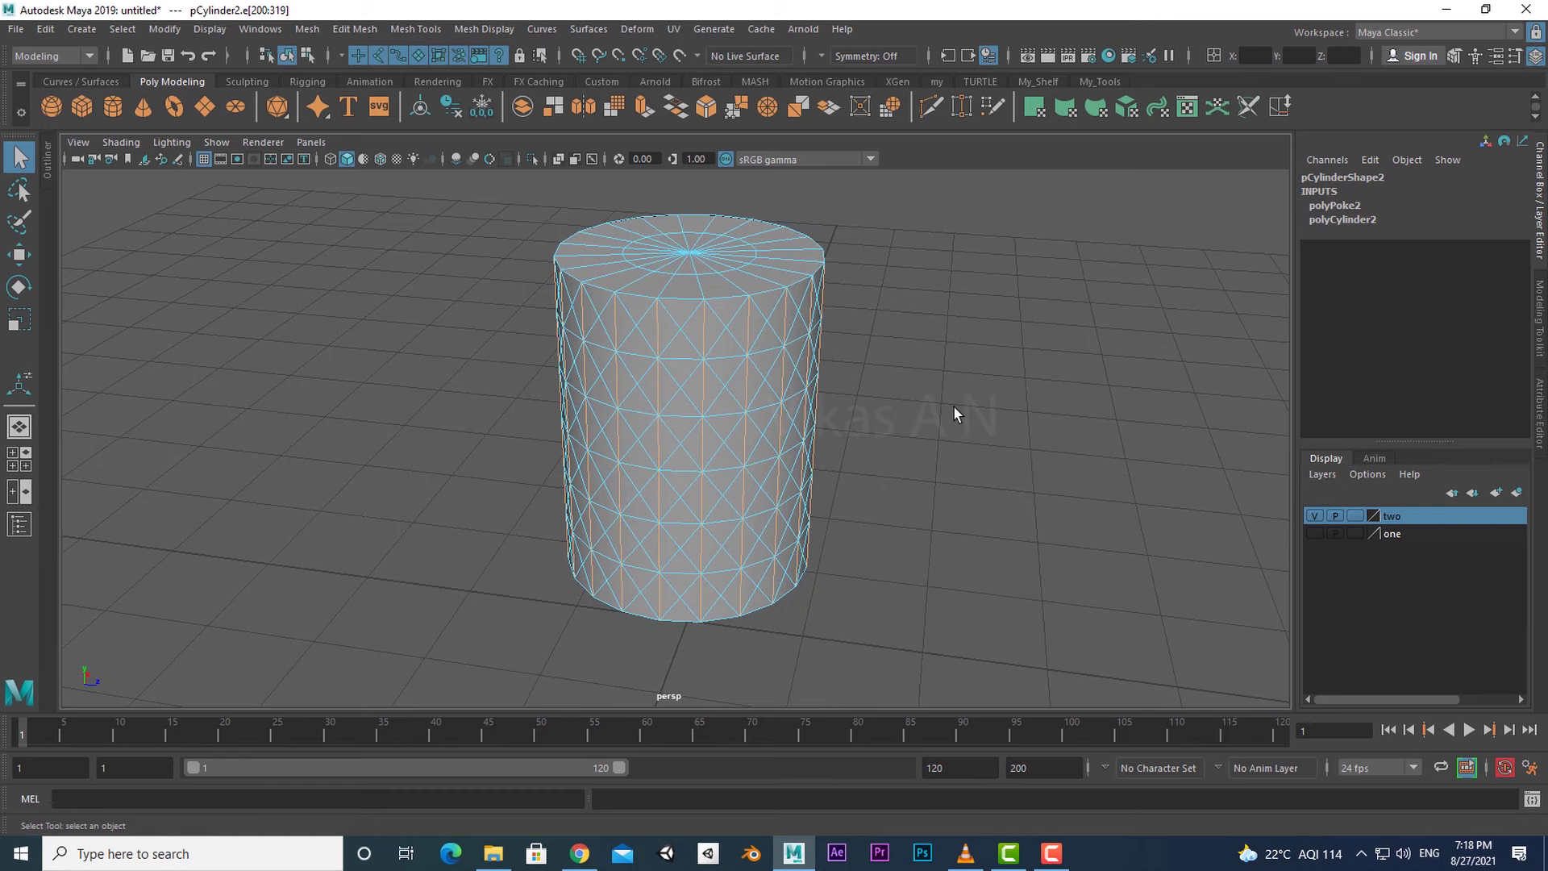
{"action": "mouse_move", "coordinate": [953, 405]}
{"action": "right_mouse_down", "text": "shift"}
{"action": "mouse_move", "coordinate": [899, 439]}
{"action": "mouse_move", "coordinate": [957, 413]}
{"action": "right_mouse_up", "text": "shift"}
{"action": "key", "text": "Delete"}
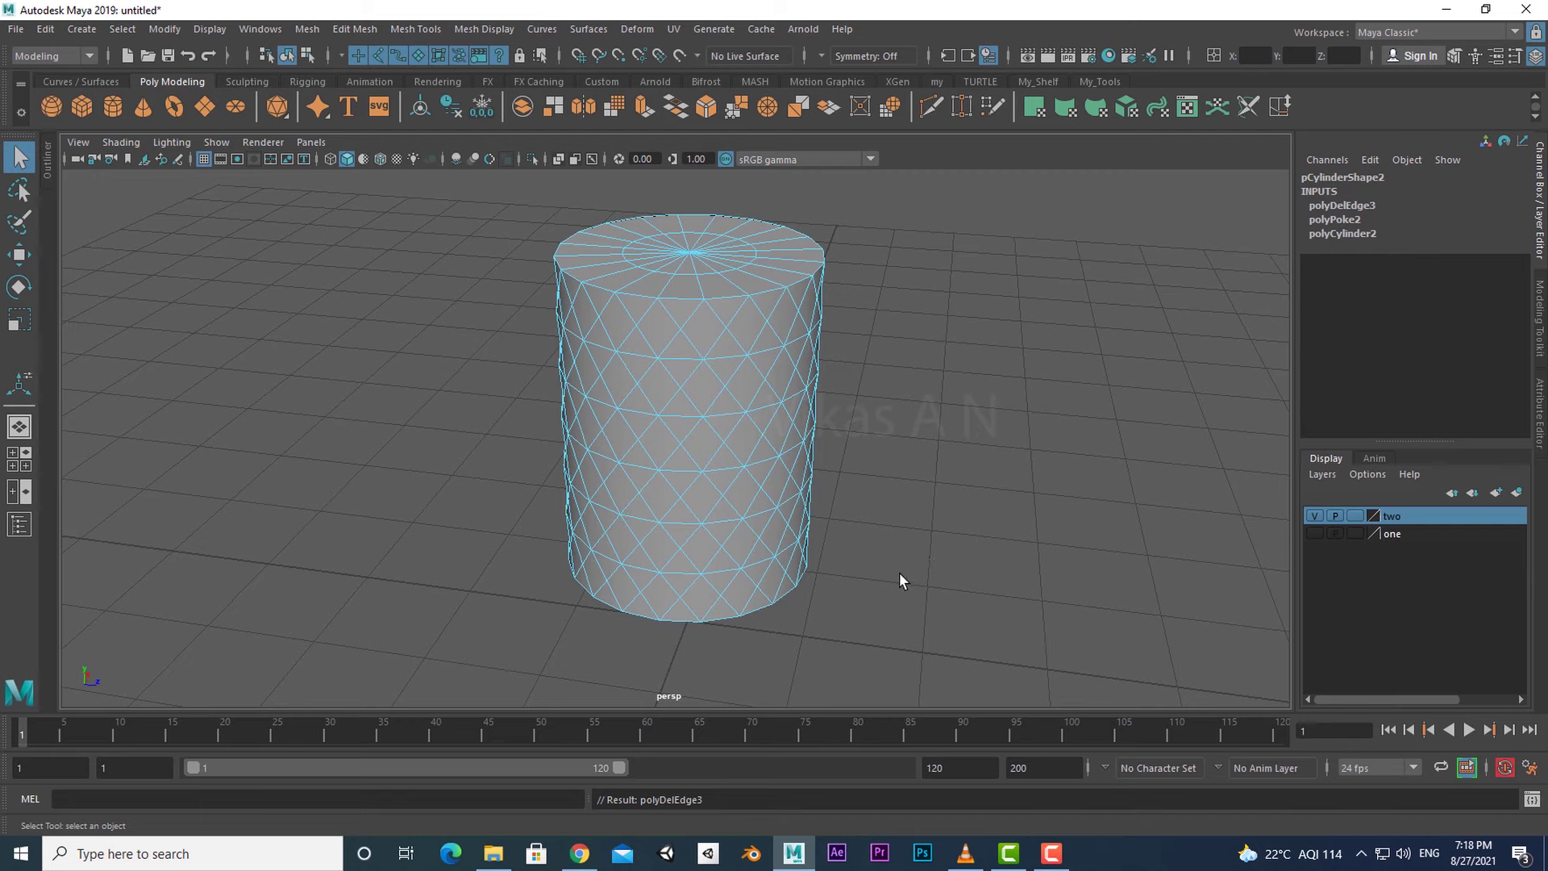
- Select one horizontal edge from each interior ring of the cylinder's side wall
{"action": "left_click_drag", "start_coordinate": [898, 581], "coordinate": [1066, 603], "text": "alt"}
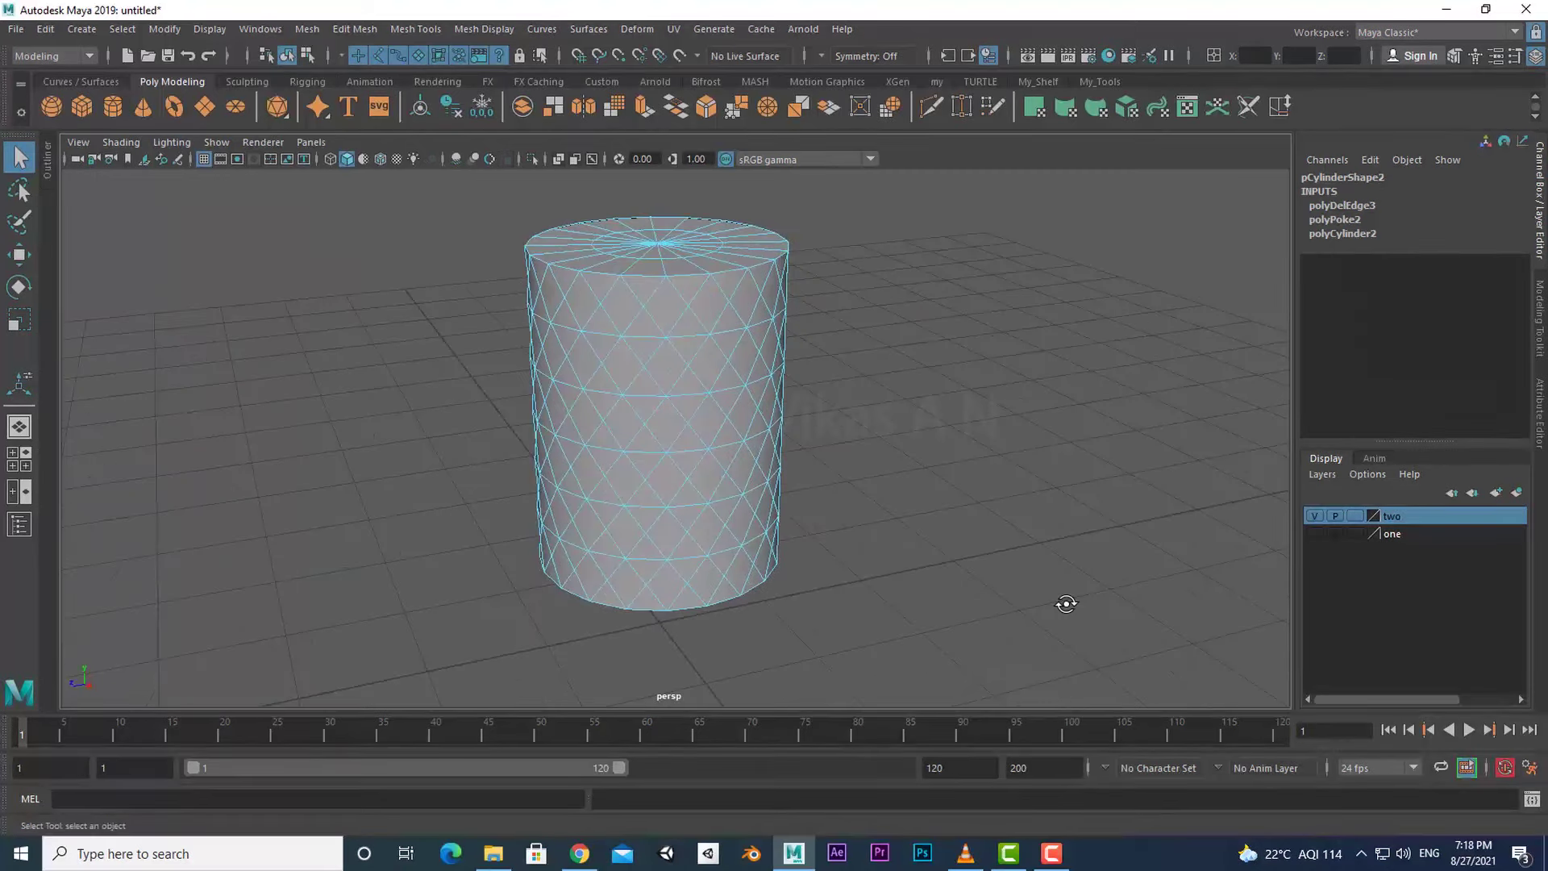
{"action": "left_click_drag", "start_coordinate": [820, 628], "coordinate": [777, 650], "text": "alt"}
{"action": "left_click", "coordinate": [692, 345]}
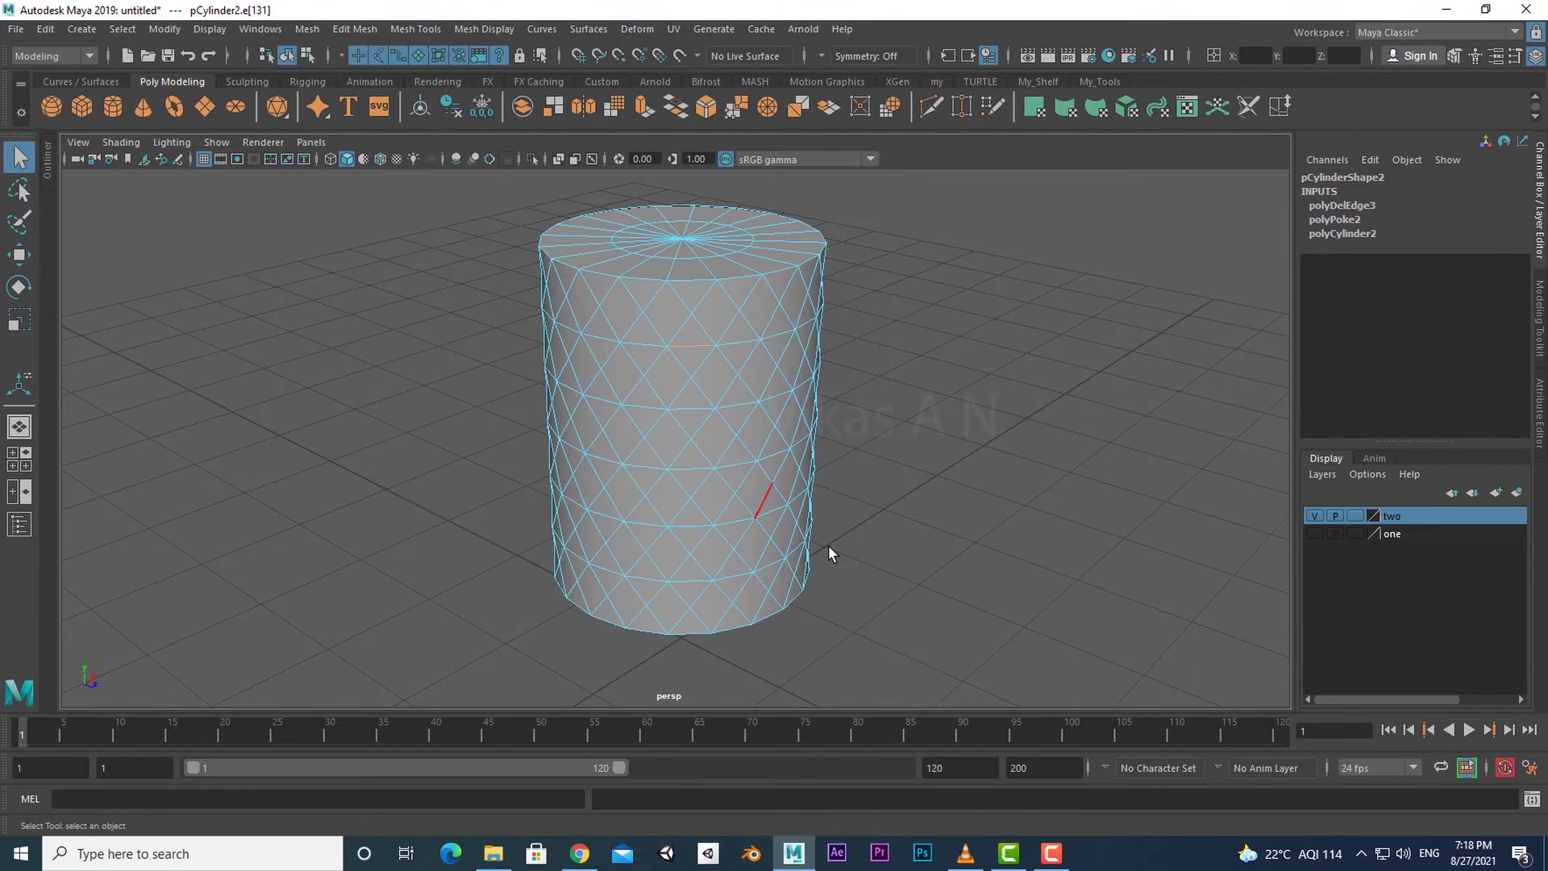
{"action": "left_click_drag", "start_coordinate": [829, 545], "coordinate": [801, 594], "text": "alt"}
{"action": "left_click_drag", "start_coordinate": [660, 376], "coordinate": [712, 346], "text": "alt"}
{"action": "left_click", "coordinate": [702, 347]}
{"action": "left_click_drag", "start_coordinate": [990, 644], "coordinate": [855, 552], "text": "alt"}
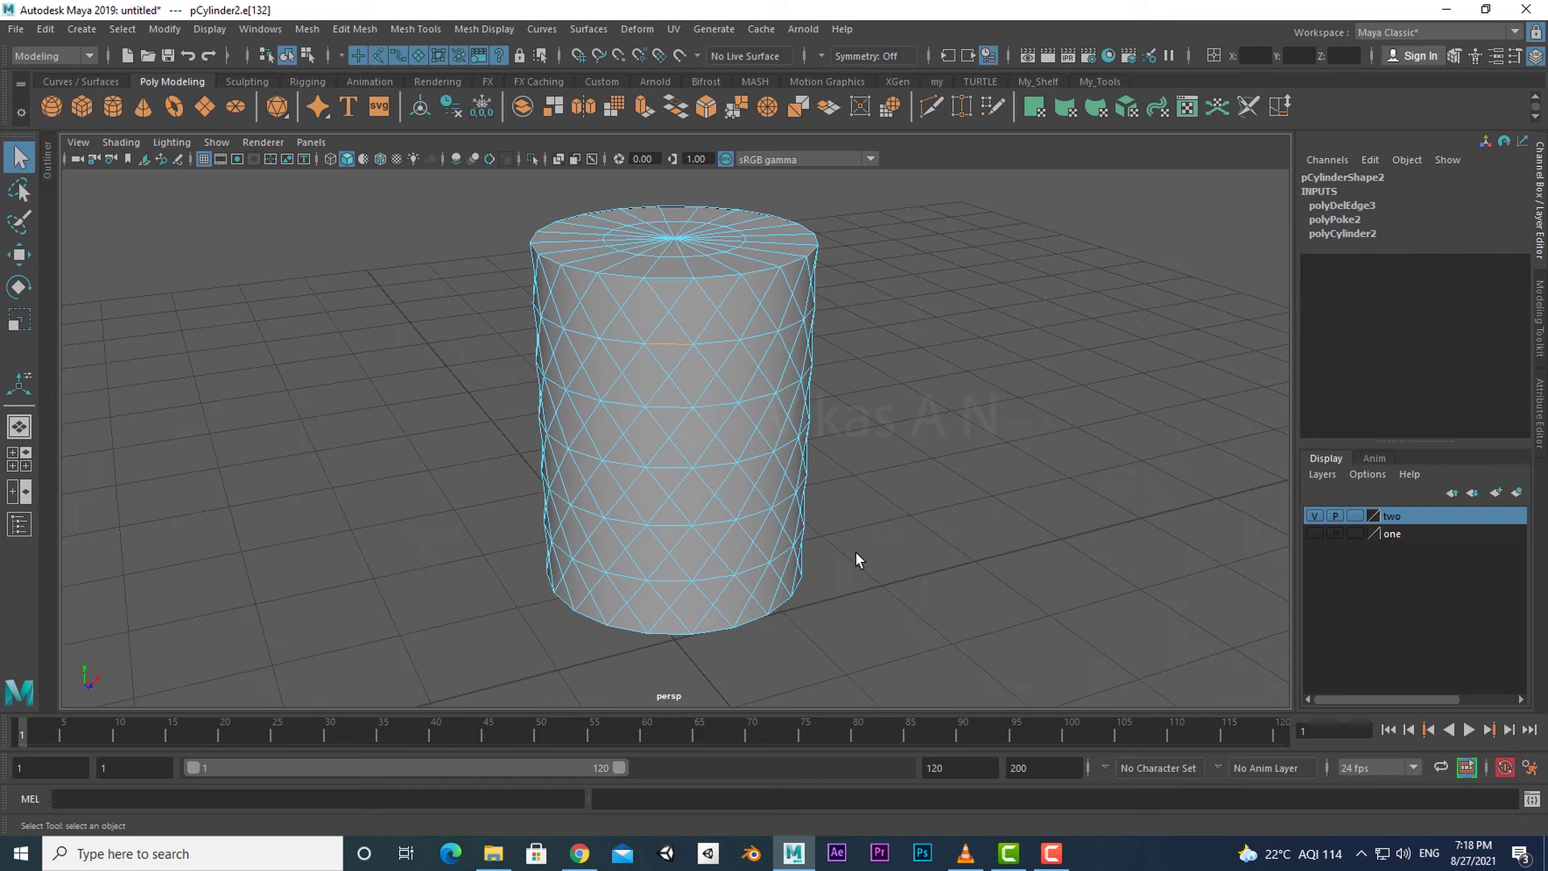
{"action": "left_click", "coordinate": [673, 406], "text": "shift"}
{"action": "left_click", "coordinate": [672, 525], "text": "shift"}
{"action": "left_click", "coordinate": [671, 579], "text": "shift"}
{"action": "left_click_drag", "start_coordinate": [887, 610], "coordinate": [897, 627], "text": "alt"}
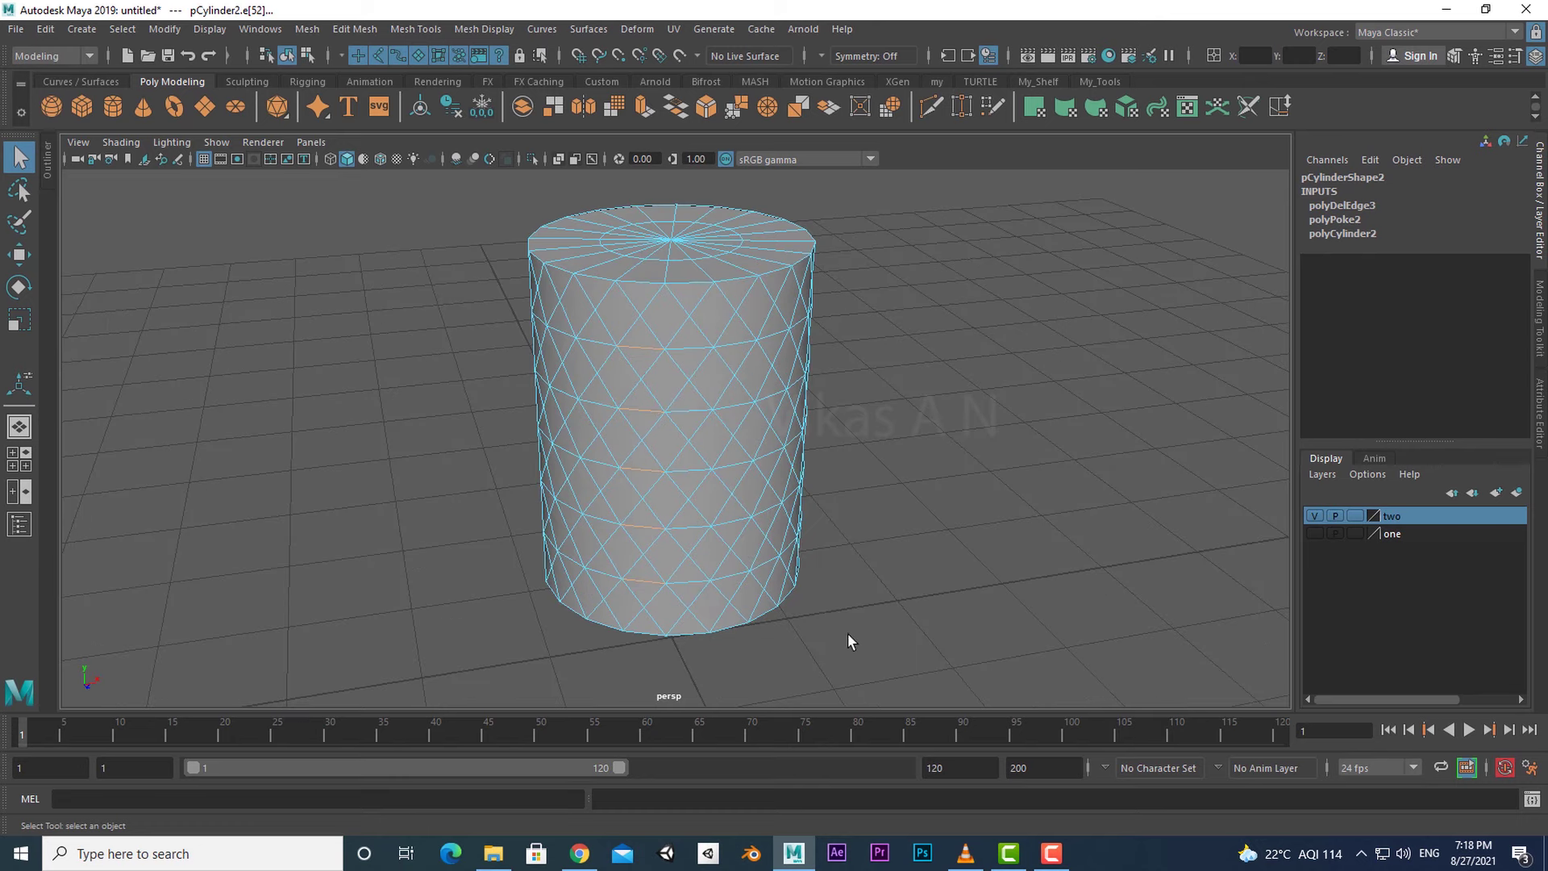
- Extend the horizontal edge selection with Contiguous Edges and delete the full edge rings
{"action": "left_click", "coordinate": [164, 29]}
{"action": "mouse_move", "coordinate": [122, 29]}
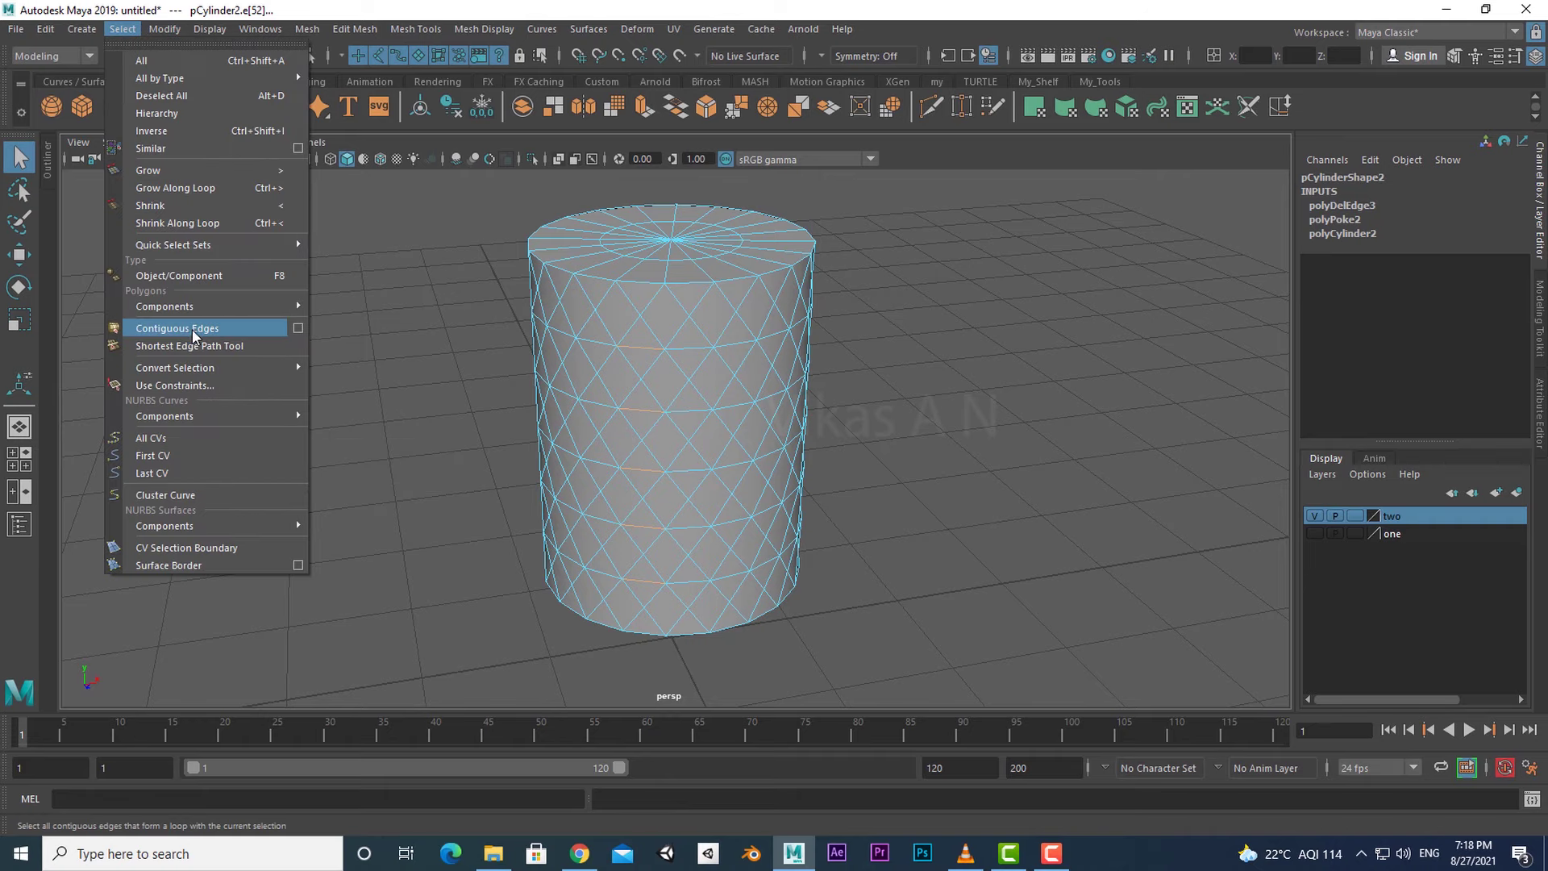
{"action": "left_click", "coordinate": [178, 328]}
{"action": "left_click_drag", "start_coordinate": [1061, 615], "coordinate": [882, 533], "text": "alt"}
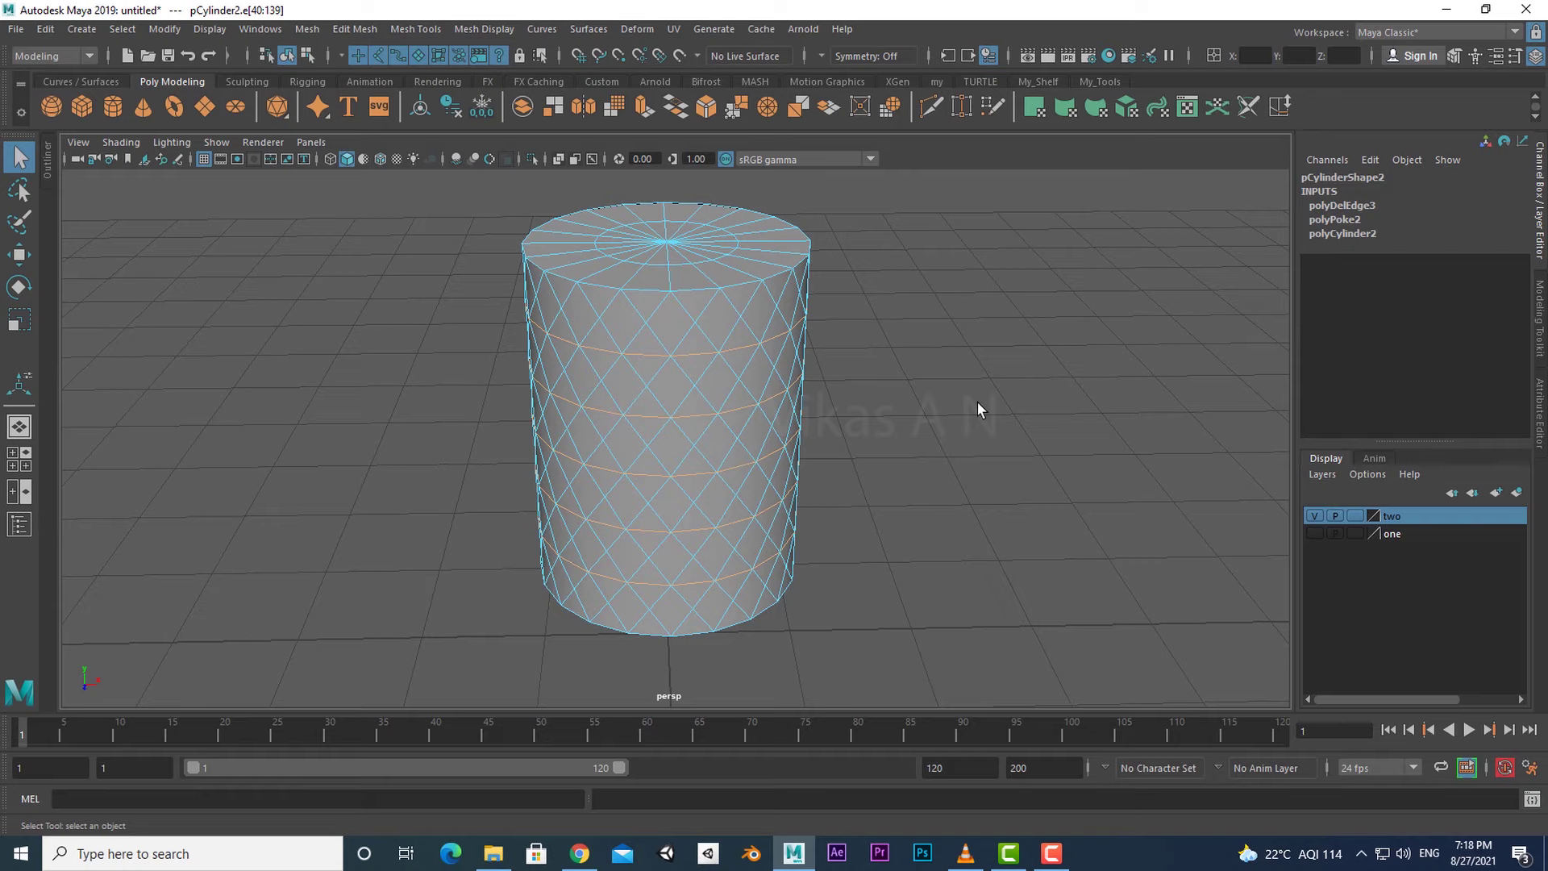
{"action": "right_click_drag", "start_coordinate": [978, 402], "coordinate": [910, 429], "text": "shift"}
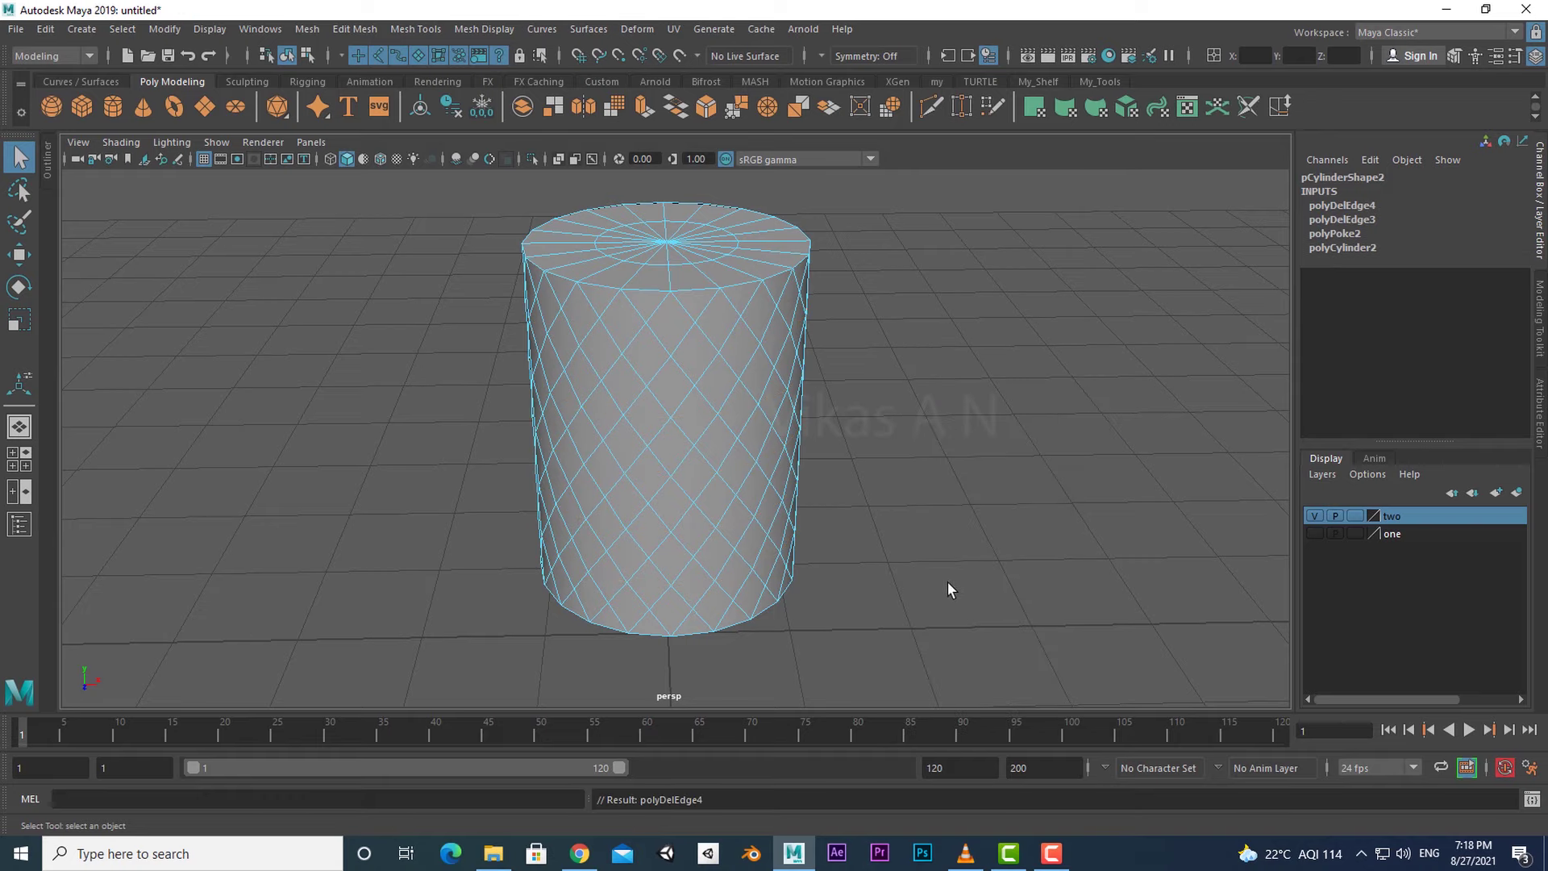
- Examine the diamond face pattern on the cylinder's side wall and its caps from several angles
{"action": "left_click_drag", "start_coordinate": [998, 578], "coordinate": [945, 601], "text": "alt"}
{"action": "scroll", "coordinate": [945, 601], "scroll_direction": "up", "scroll_amount": 2}
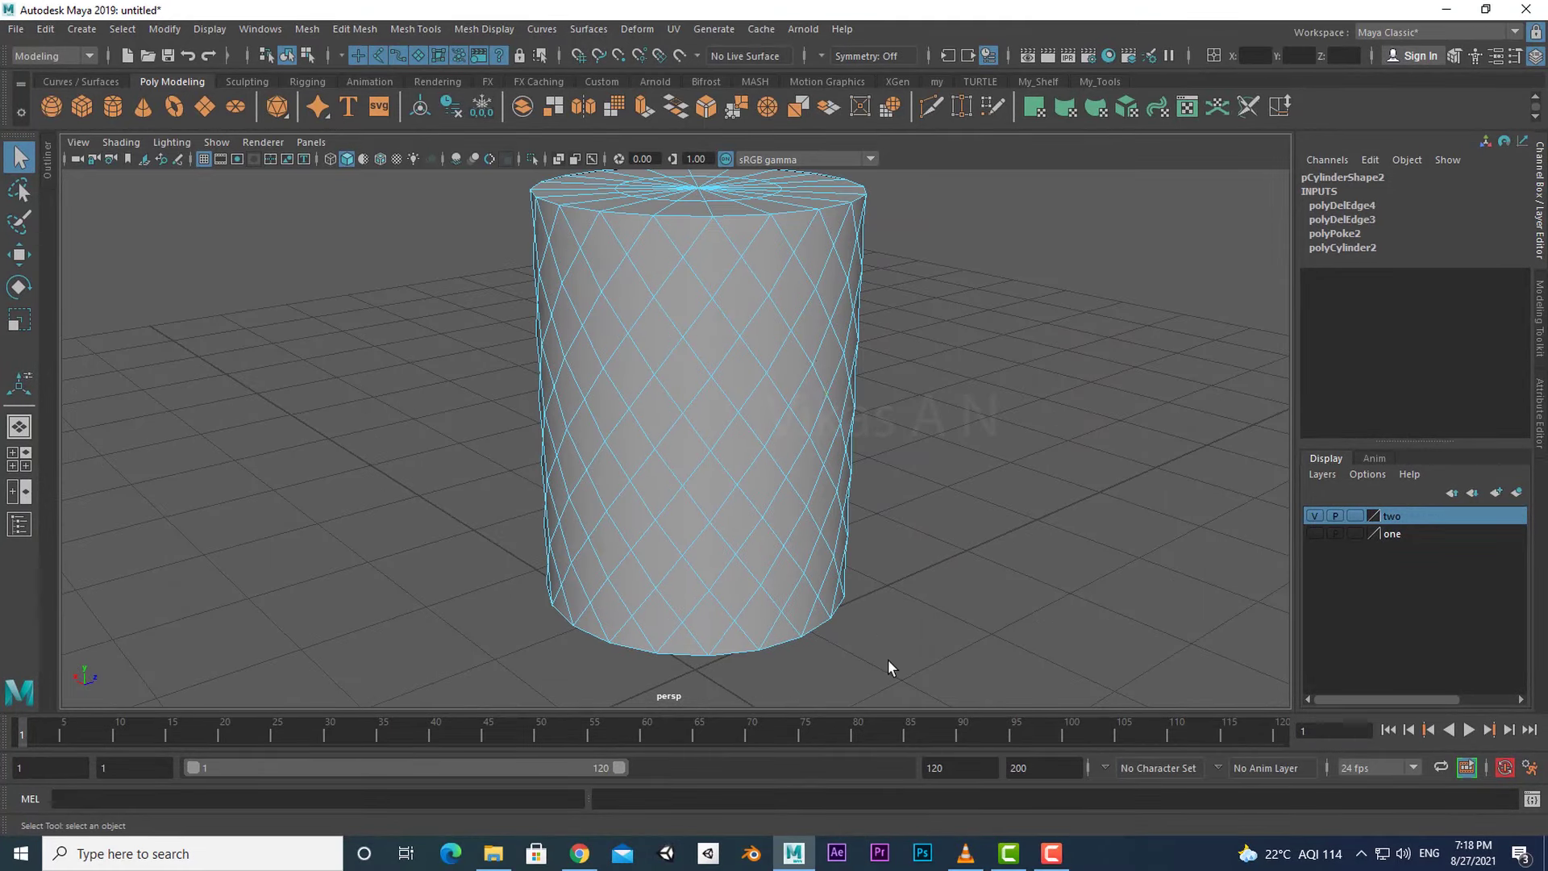
{"action": "left_click_drag", "start_coordinate": [888, 660], "coordinate": [659, 612], "text": "alt"}
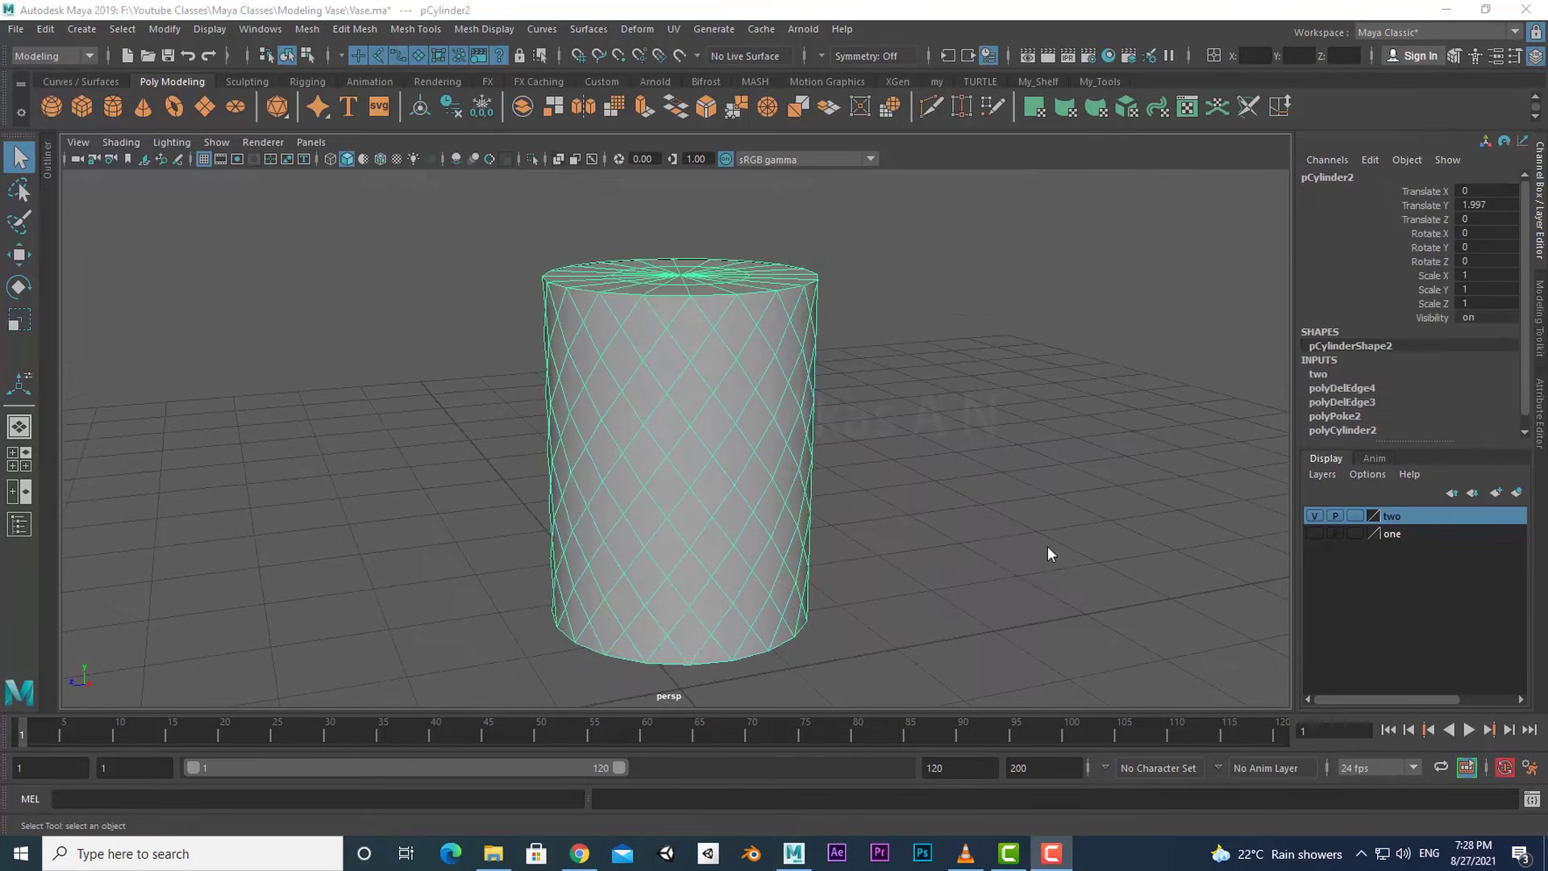
{"action": "left_click_drag", "start_coordinate": [912, 502], "coordinate": [802, 492], "text": "alt"}
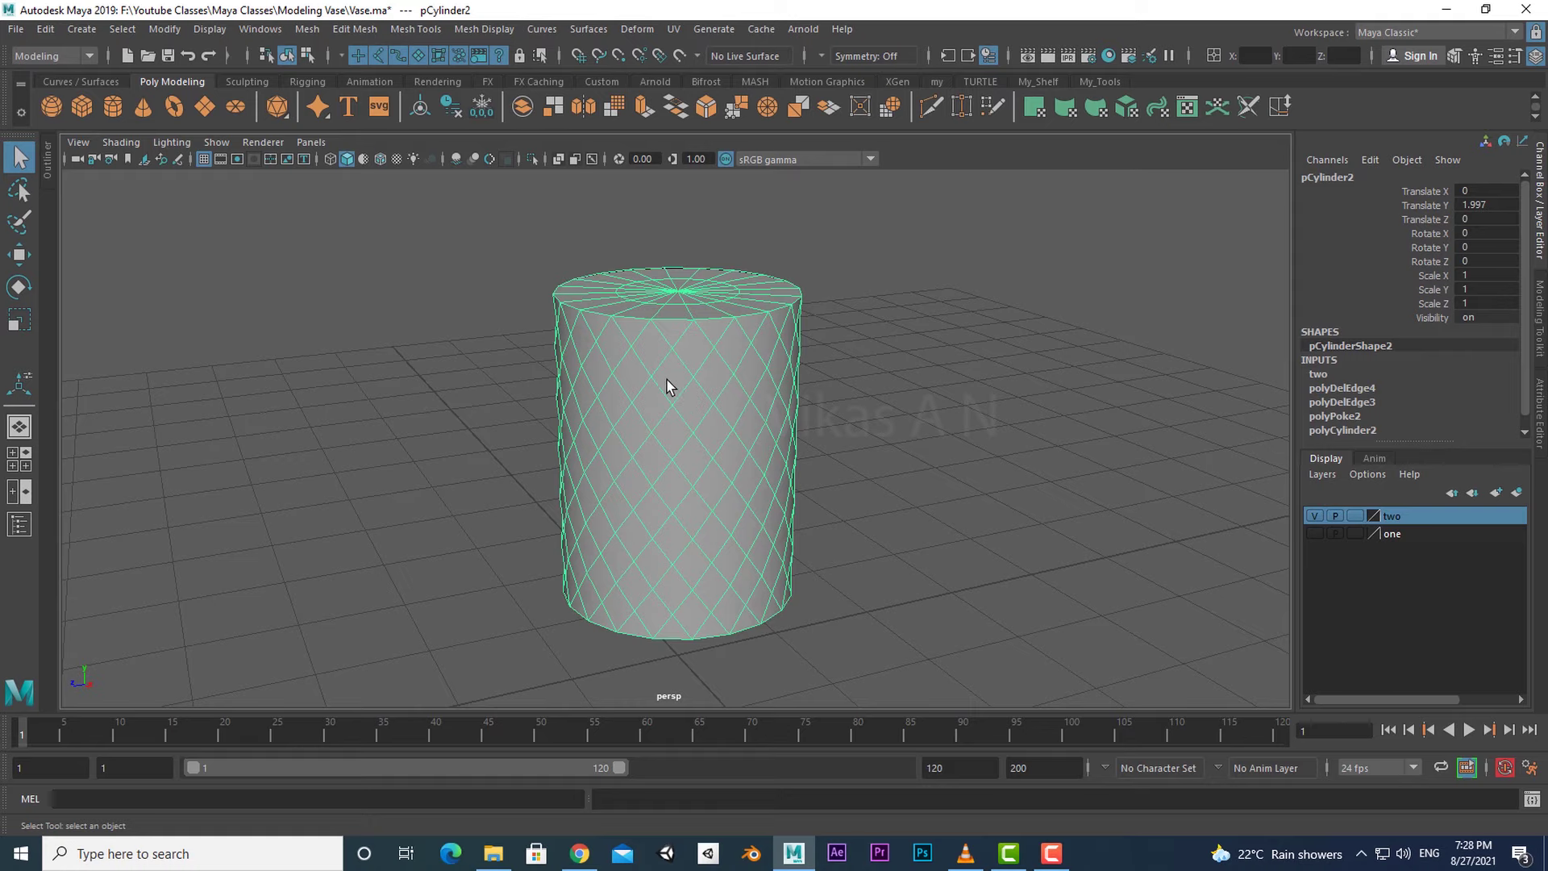
{"action": "left_click_drag", "start_coordinate": [728, 494], "coordinate": [673, 512], "text": "alt"}
{"action": "scroll", "coordinate": [718, 511], "scroll_direction": "up", "scroll_amount": 4}
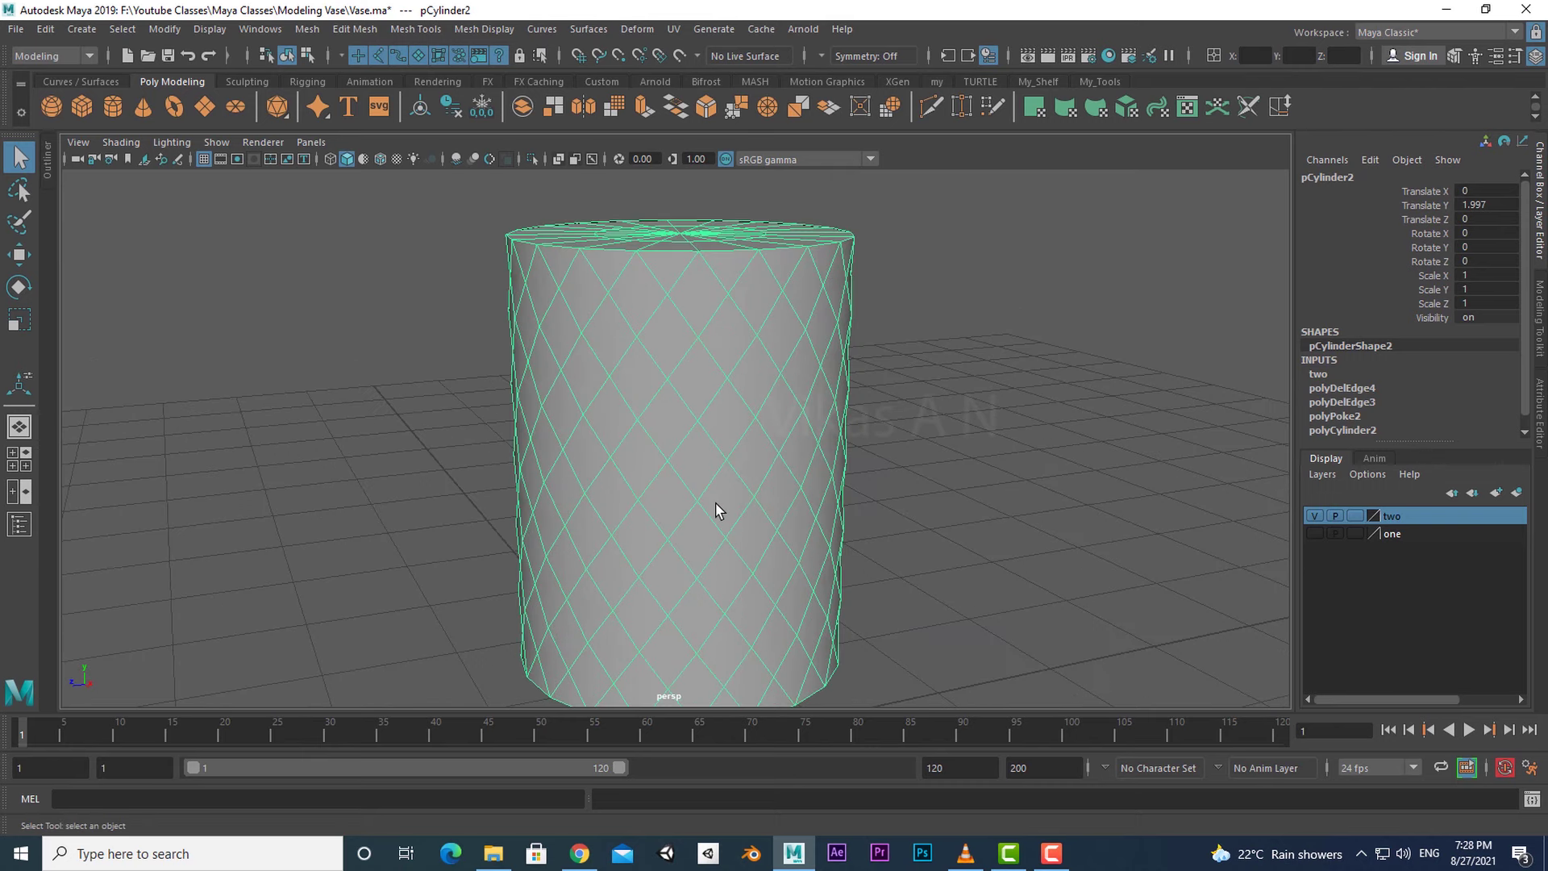
{"action": "scroll", "coordinate": [723, 495], "scroll_direction": "down", "scroll_amount": 2}
{"action": "middle_click_drag", "start_coordinate": [723, 495], "coordinate": [737, 546], "text": "alt"}
{"action": "scroll", "coordinate": [737, 546], "scroll_direction": "up", "scroll_amount": 4}
{"action": "left_click_drag", "start_coordinate": [725, 504], "coordinate": [637, 419], "text": "alt"}
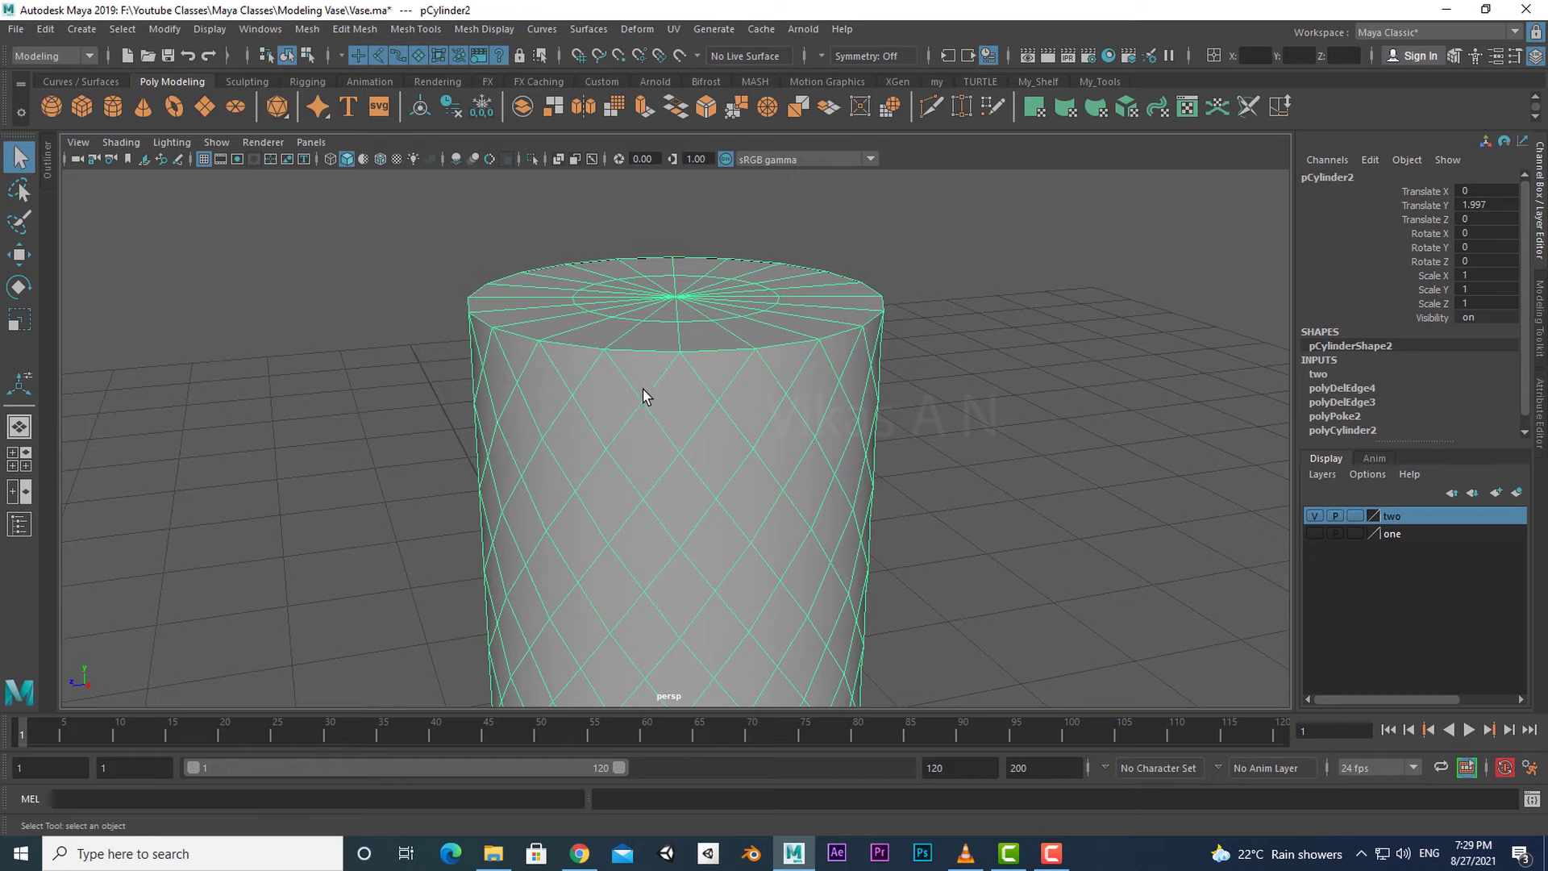
{"action": "scroll", "coordinate": [692, 433], "scroll_direction": "down", "scroll_amount": 5}
{"action": "middle_click_drag", "start_coordinate": [702, 443], "coordinate": [701, 380], "text": "alt"}
{"action": "scroll", "coordinate": [702, 365], "scroll_direction": "up", "scroll_amount": 3}
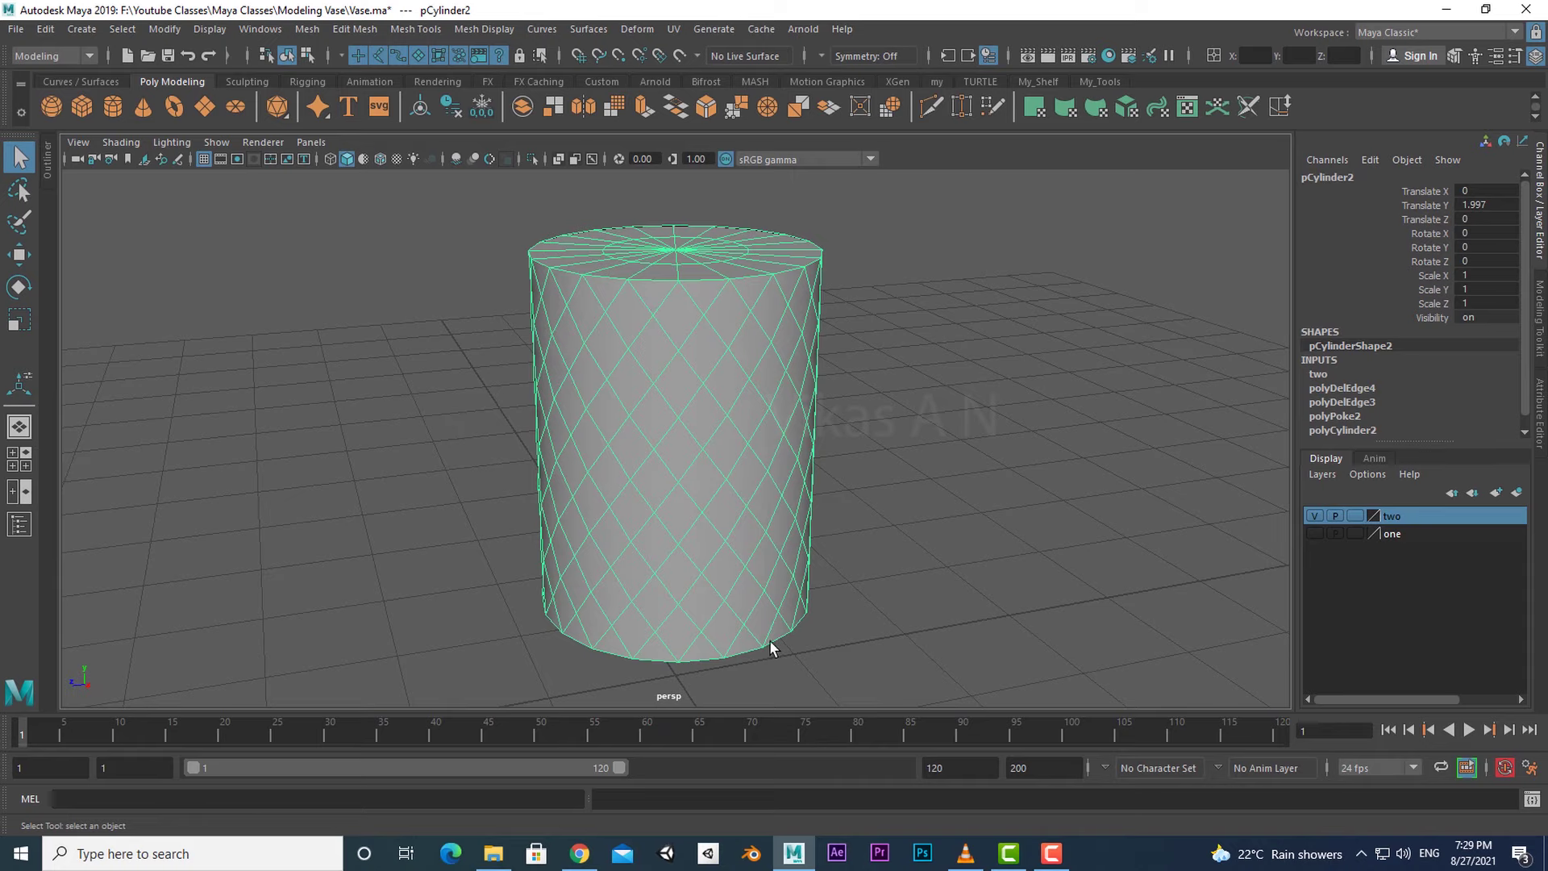
- Frame the cylinder in the side view and select all of its side-wall faces in face mode
{"action": "key", "text": "space"}
{"action": "key", "text": "space"}
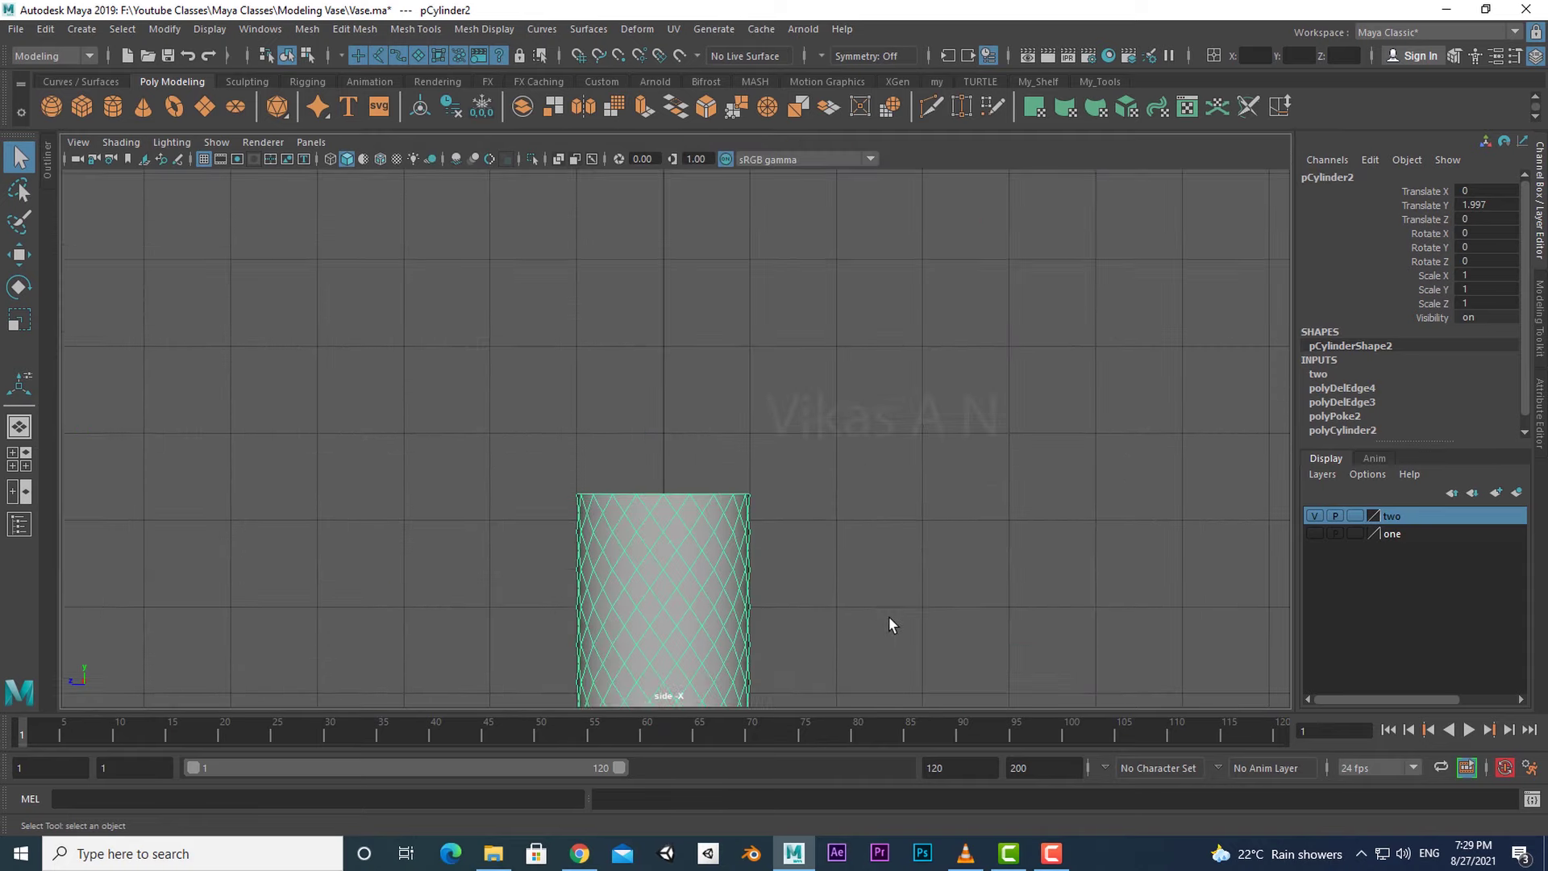
{"action": "key", "text": "f"}
{"action": "right_click_drag", "start_coordinate": [846, 370], "coordinate": [849, 418]}
{"action": "middle_click_drag", "start_coordinate": [870, 525], "coordinate": [871, 546], "text": "alt"}
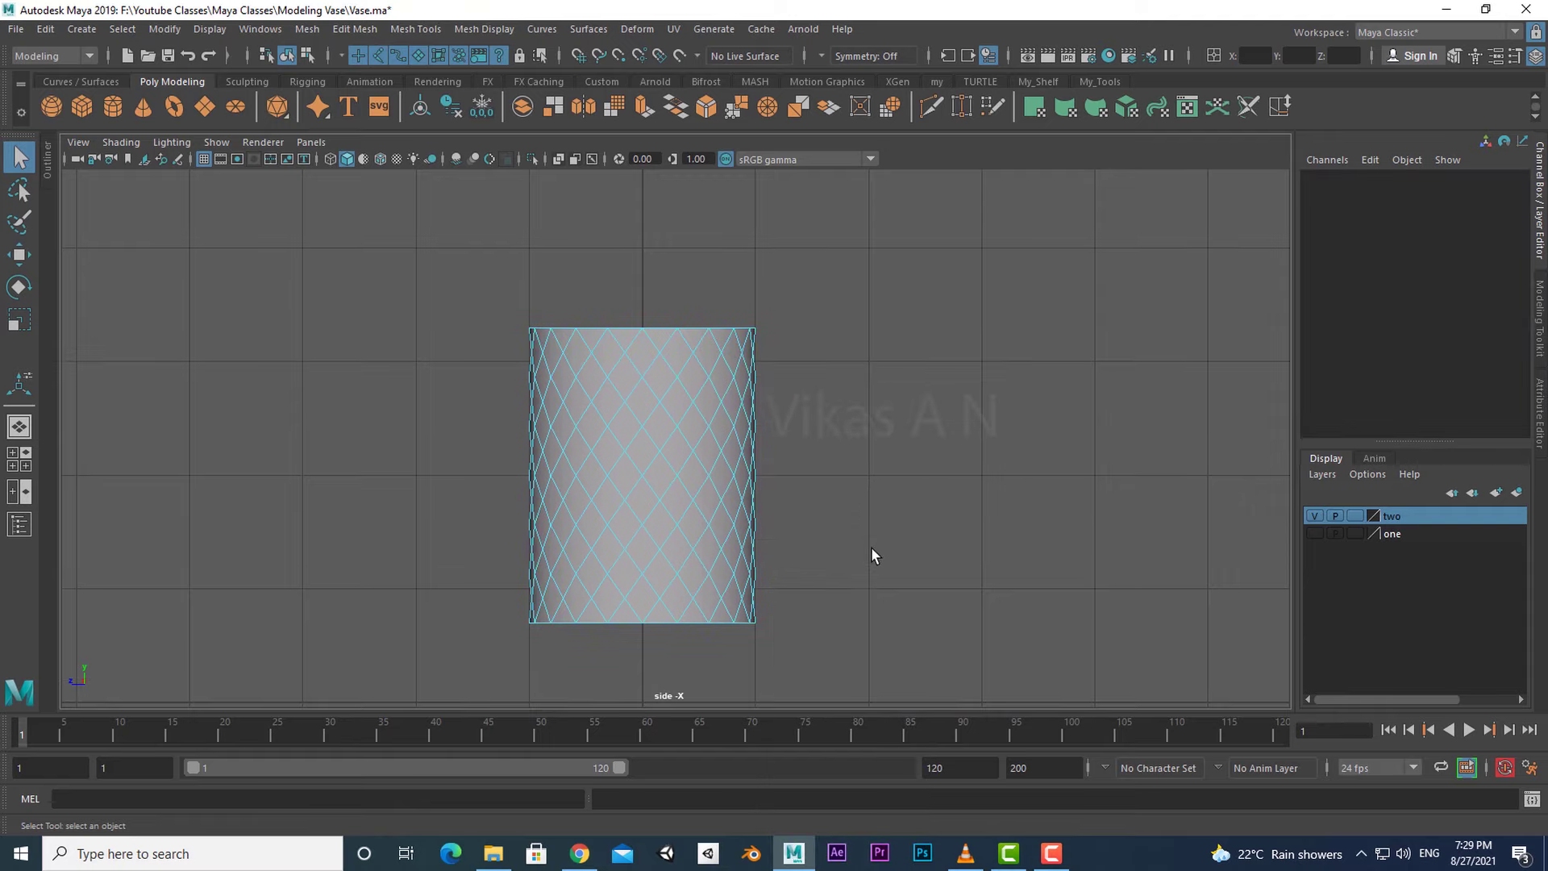
{"action": "scroll", "coordinate": [871, 547], "scroll_direction": "up", "scroll_amount": 2}
{"action": "middle_click_drag", "start_coordinate": [449, 405], "coordinate": [439, 353], "text": "alt"}
{"action": "scroll", "coordinate": [341, 298], "scroll_direction": "up", "scroll_amount": 1}
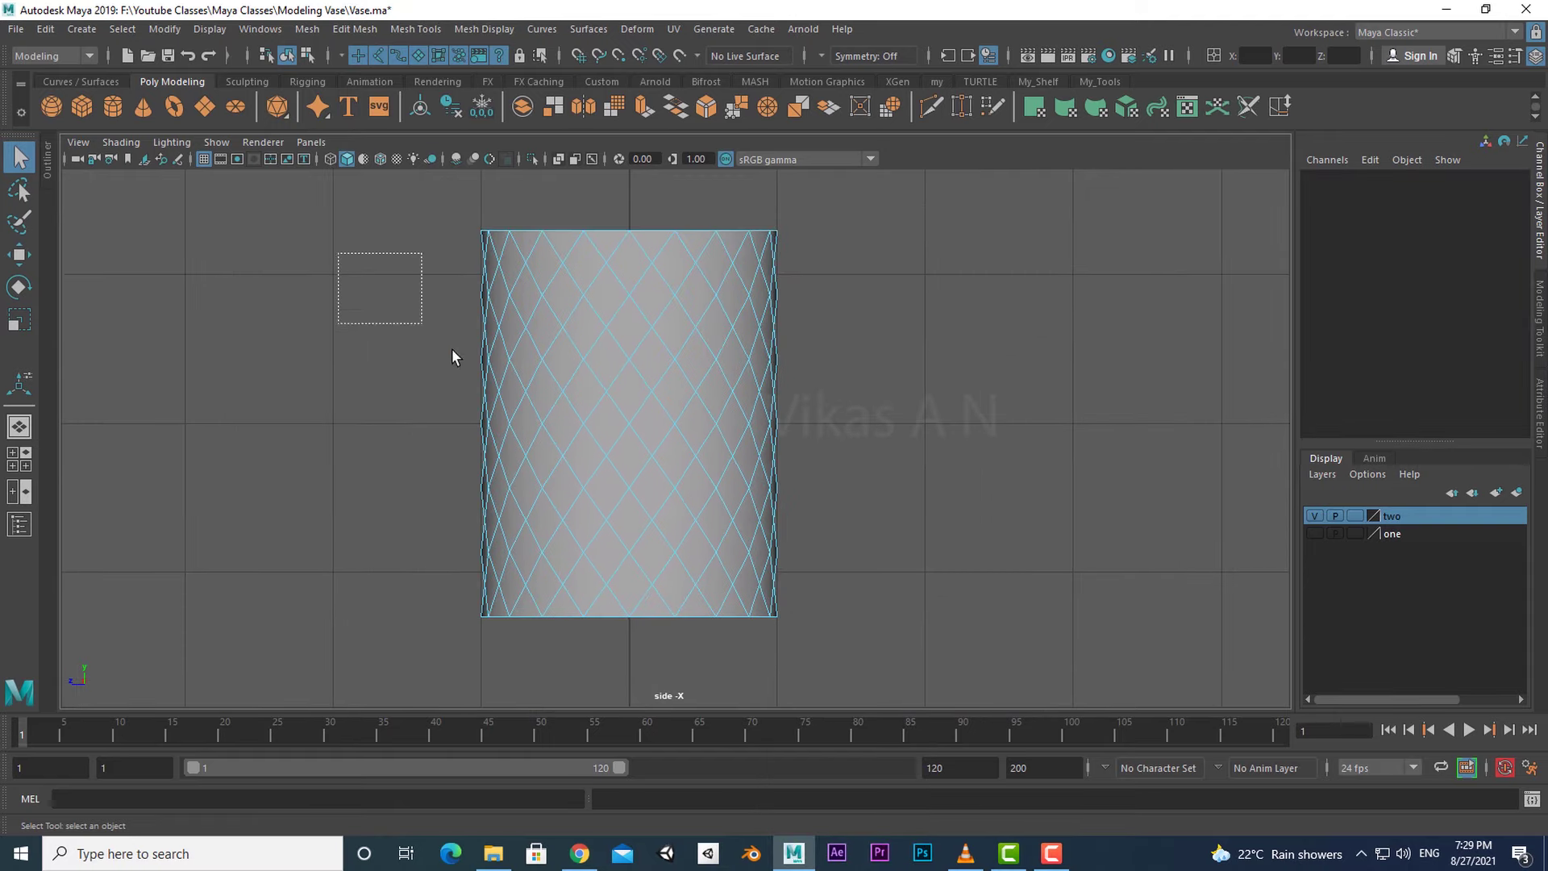
{"action": "left_click_drag", "start_coordinate": [452, 350], "coordinate": [825, 592]}
- Remove the row of triangular faces along the cylinder's bottom rim from the selection, keeping the full diamonds selected
{"action": "middle_click_drag", "start_coordinate": [867, 604], "coordinate": [874, 470], "text": "alt"}
{"action": "scroll", "coordinate": [807, 480], "scroll_direction": "up", "scroll_amount": 2}
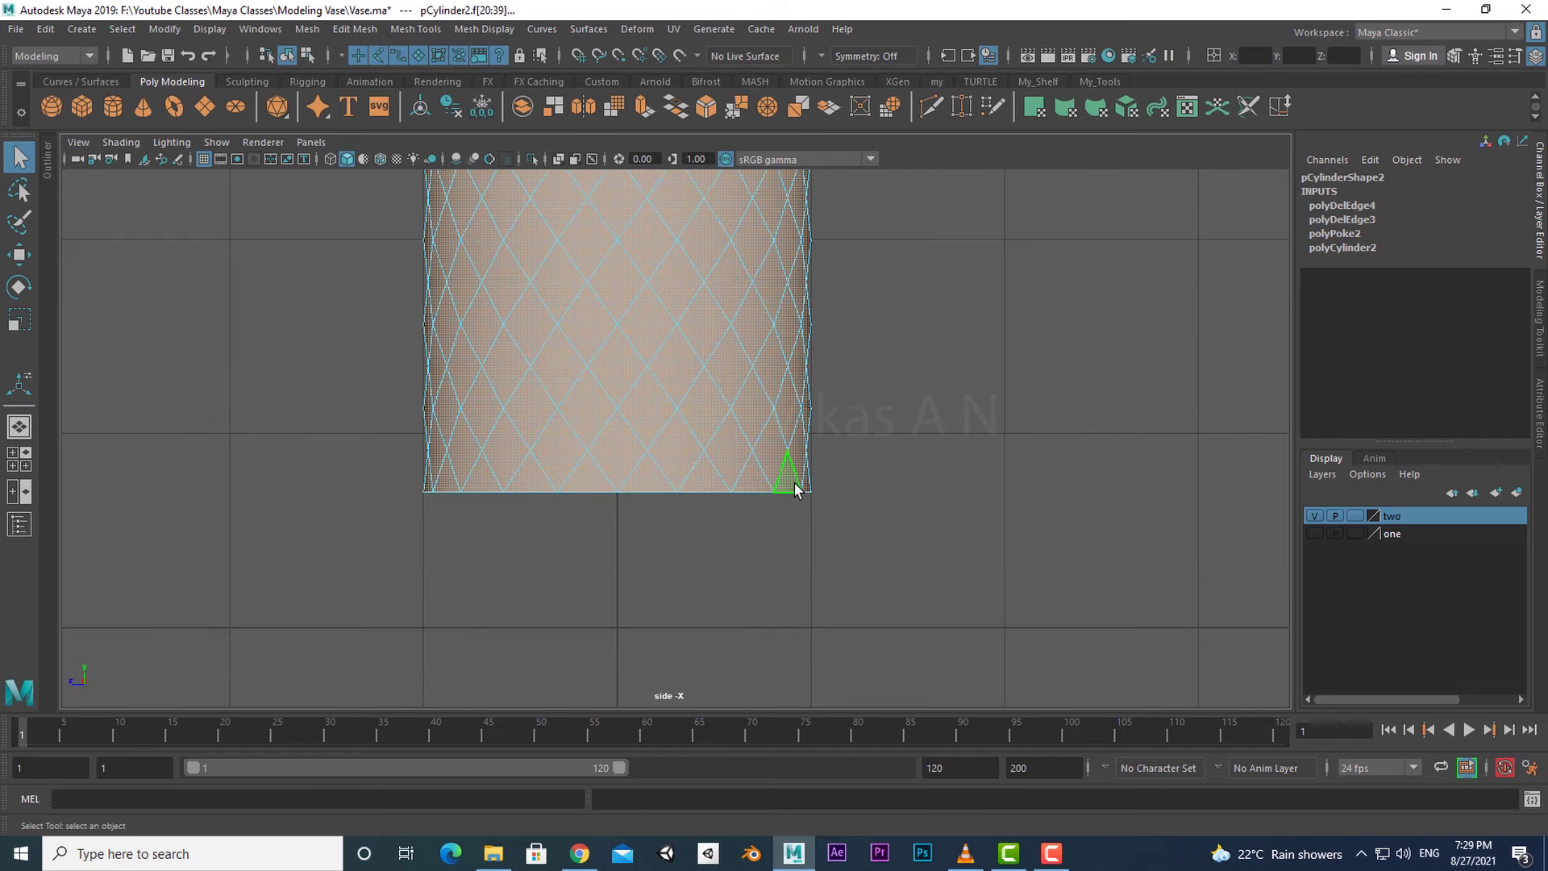
{"action": "scroll", "coordinate": [285, 549], "scroll_direction": "up", "scroll_amount": 1}
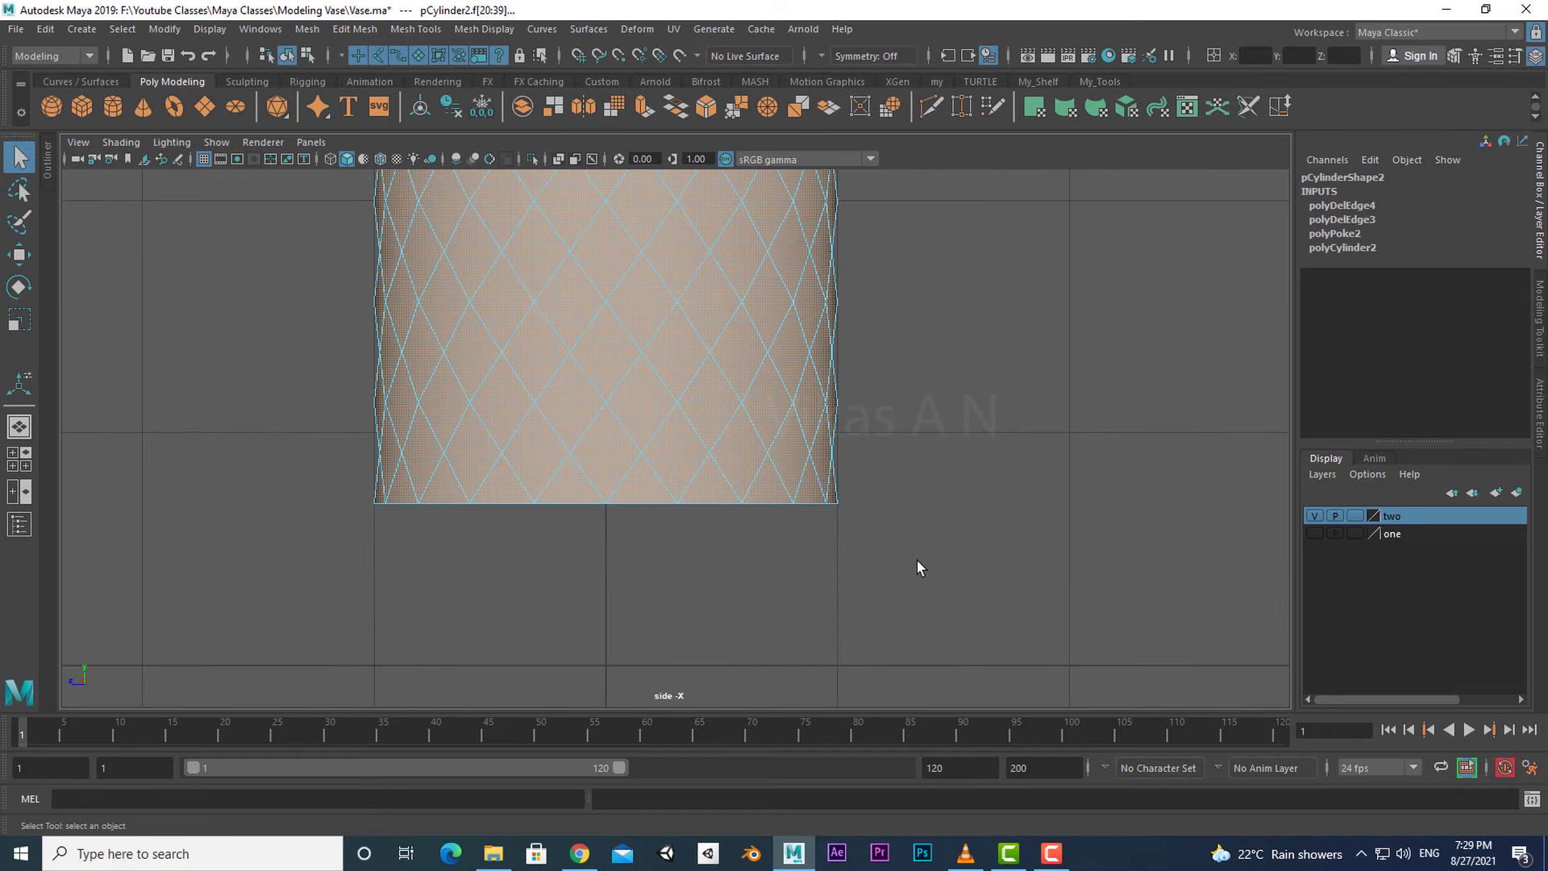
{"action": "left_click_drag", "start_coordinate": [938, 577], "coordinate": [274, 494], "text": "ctrl"}
{"action": "scroll", "coordinate": [757, 565], "scroll_direction": "up", "scroll_amount": 1}
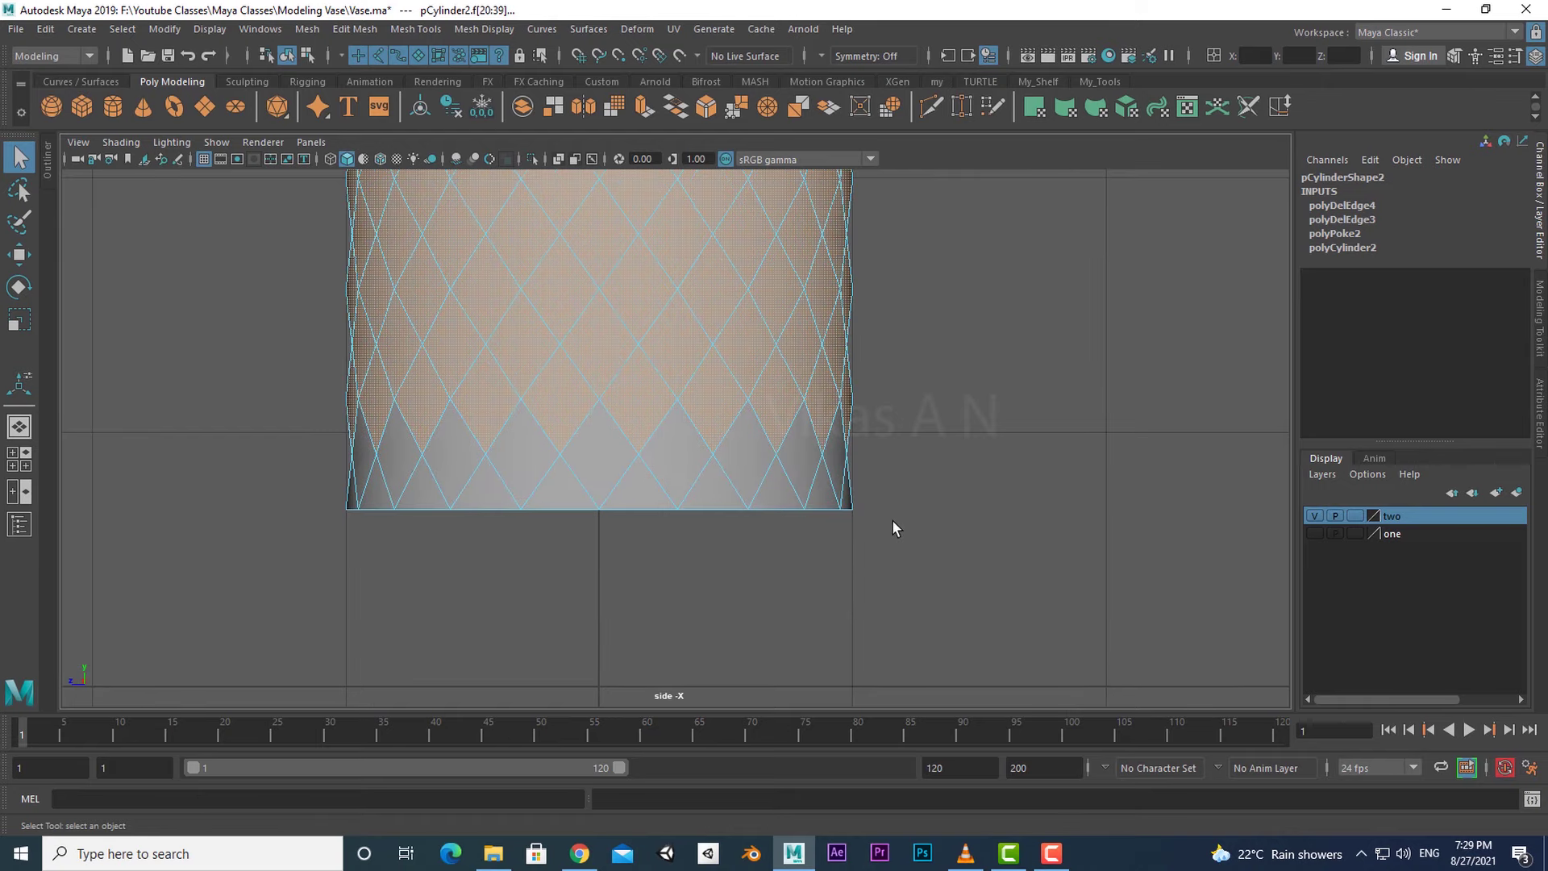
{"action": "scroll", "coordinate": [890, 548], "scroll_direction": "up", "scroll_amount": 1}
{"action": "scroll", "coordinate": [864, 573], "scroll_direction": "down", "scroll_amount": 4}
{"action": "scroll", "coordinate": [818, 565], "scroll_direction": "up", "scroll_amount": 3}
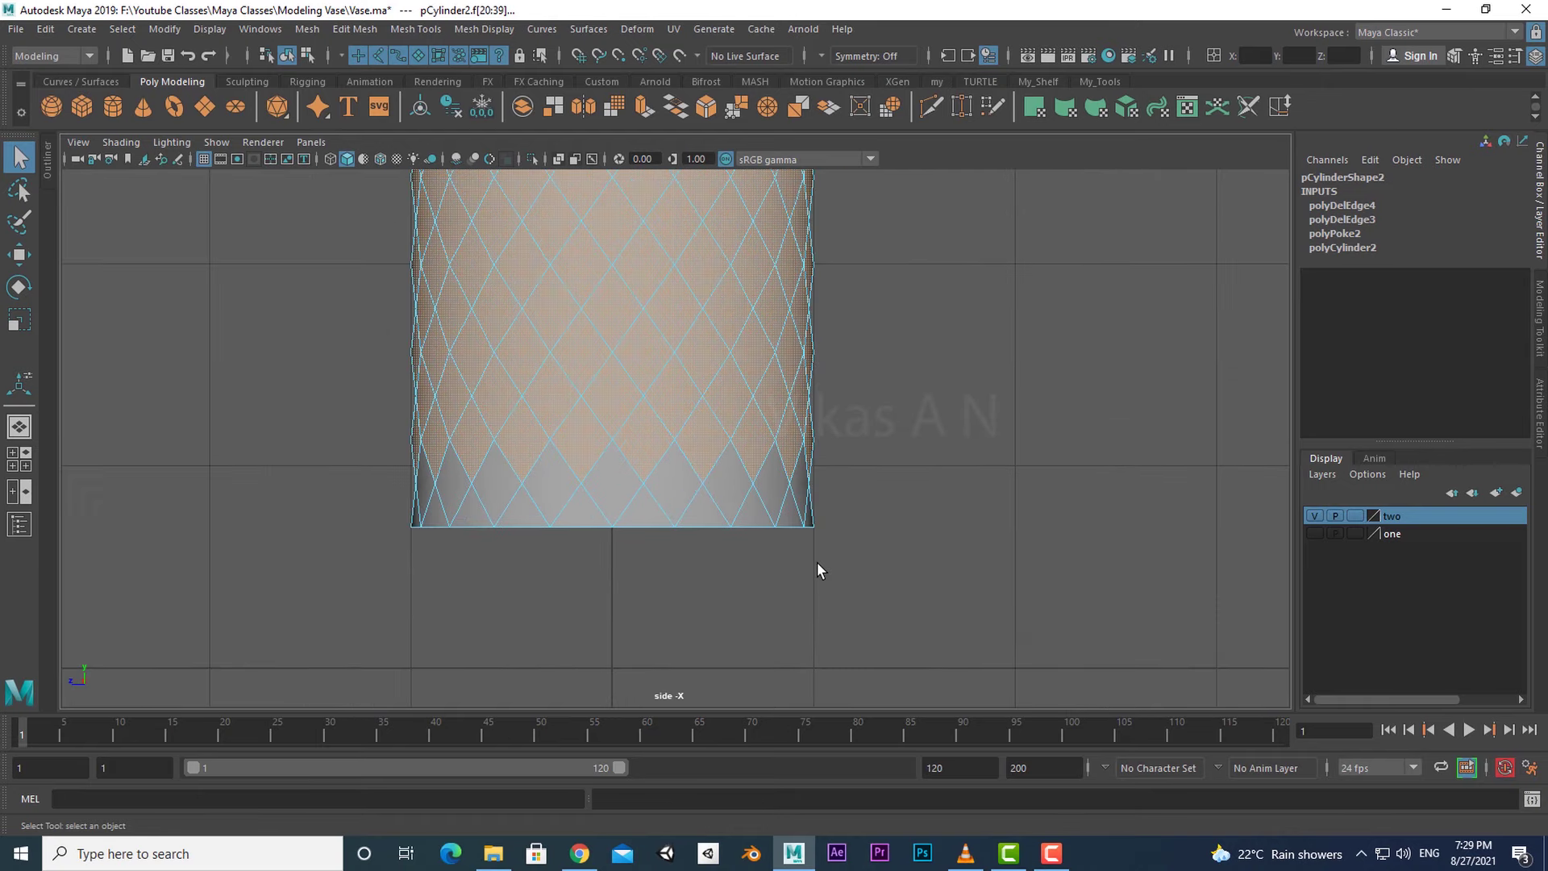
{"action": "left_click_drag", "start_coordinate": [828, 380], "coordinate": [359, 477]}
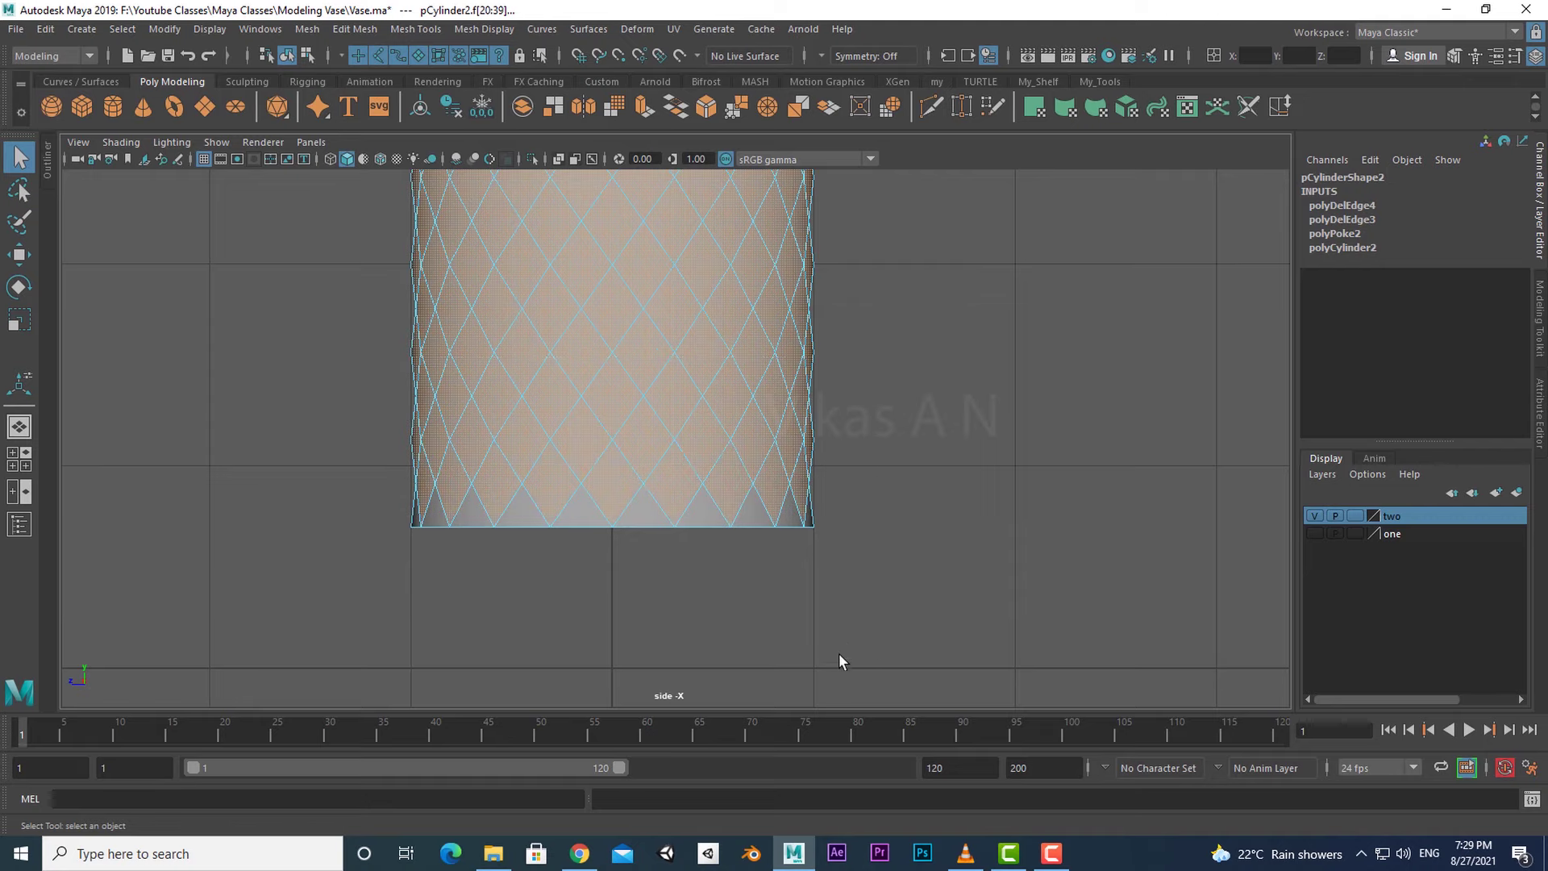
- Remove the row of triangular faces along the cylinder's top rim from the selection, keeping the full diamonds selected
{"action": "scroll", "coordinate": [806, 655], "scroll_direction": "up", "scroll_amount": 2}
{"action": "scroll", "coordinate": [760, 593], "scroll_direction": "down", "scroll_amount": 3}
{"action": "scroll", "coordinate": [867, 643], "scroll_direction": "up", "scroll_amount": 3}
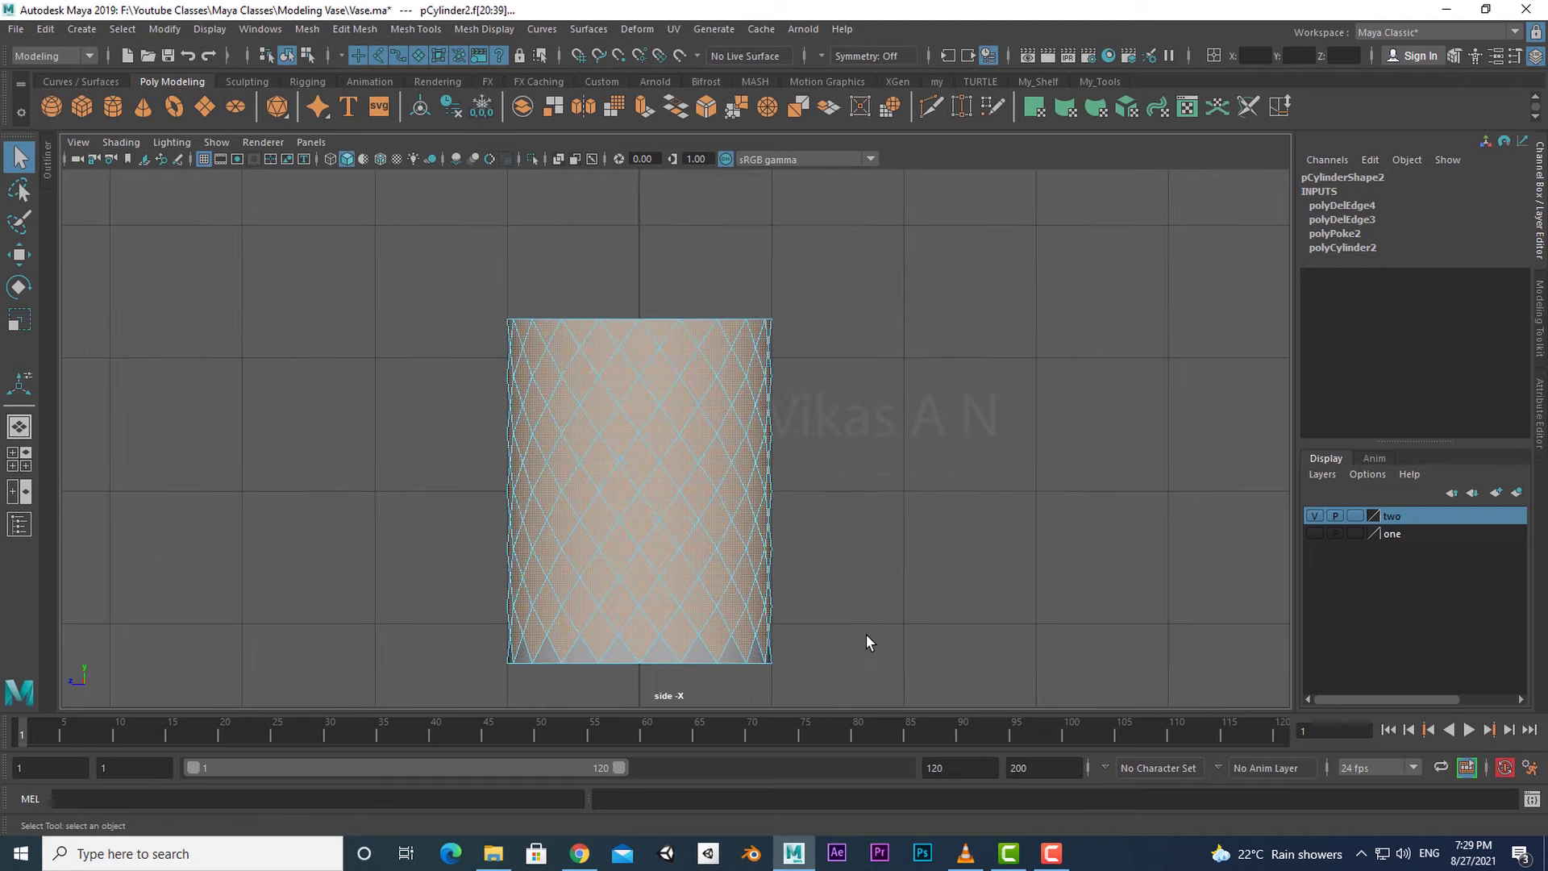
{"action": "scroll", "coordinate": [910, 415], "scroll_direction": "up", "scroll_amount": 1}
{"action": "middle_click_drag", "start_coordinate": [910, 415], "coordinate": [923, 480], "text": "alt"}
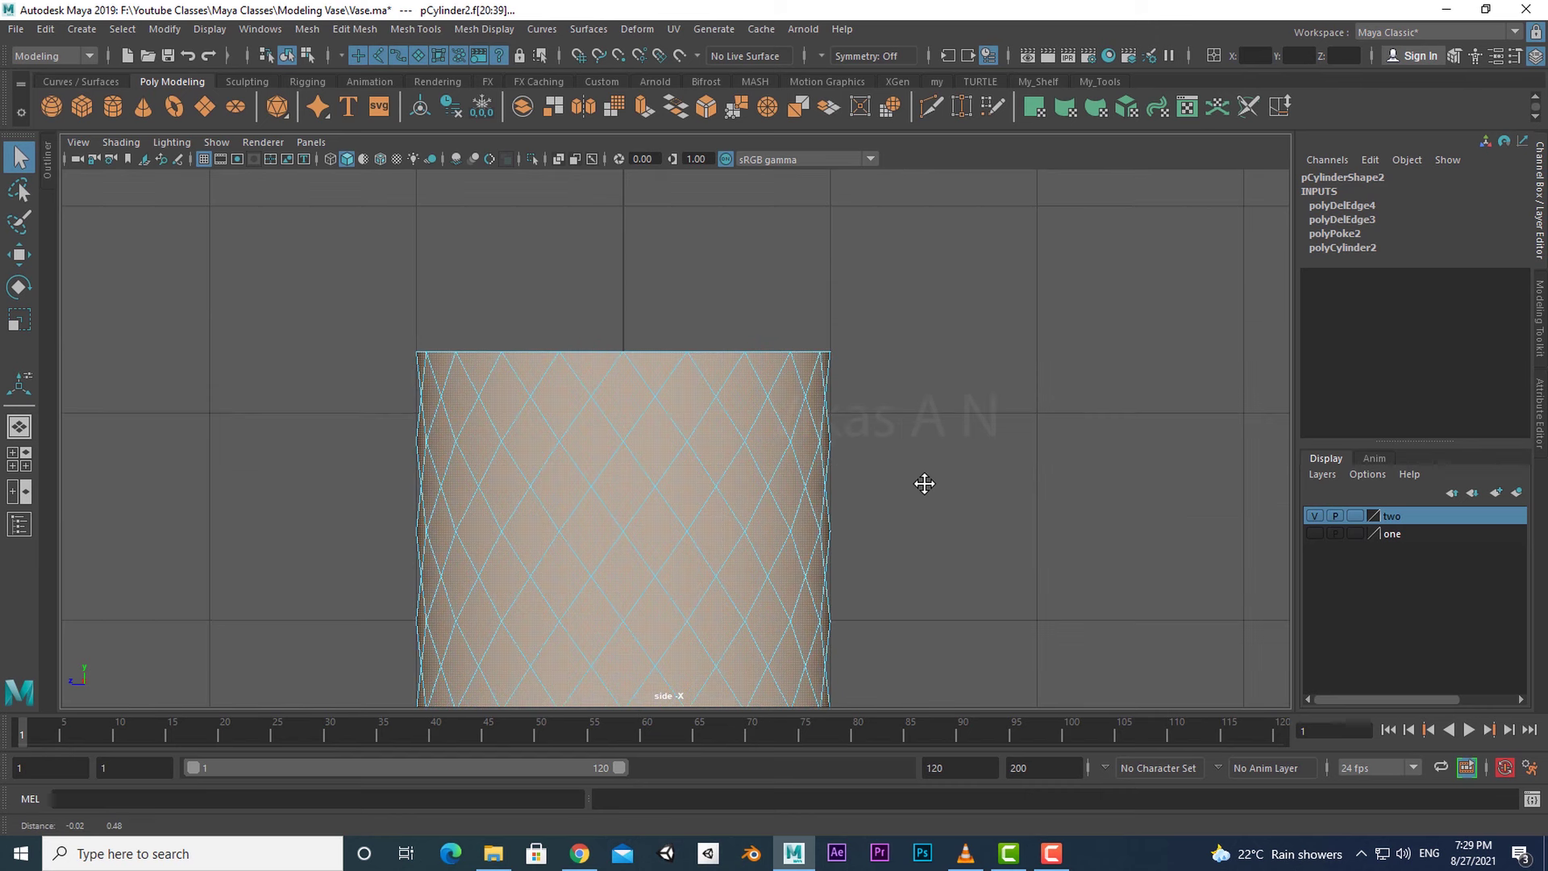
{"action": "left_click_drag", "start_coordinate": [926, 268], "coordinate": [331, 359], "text": "ctrl"}
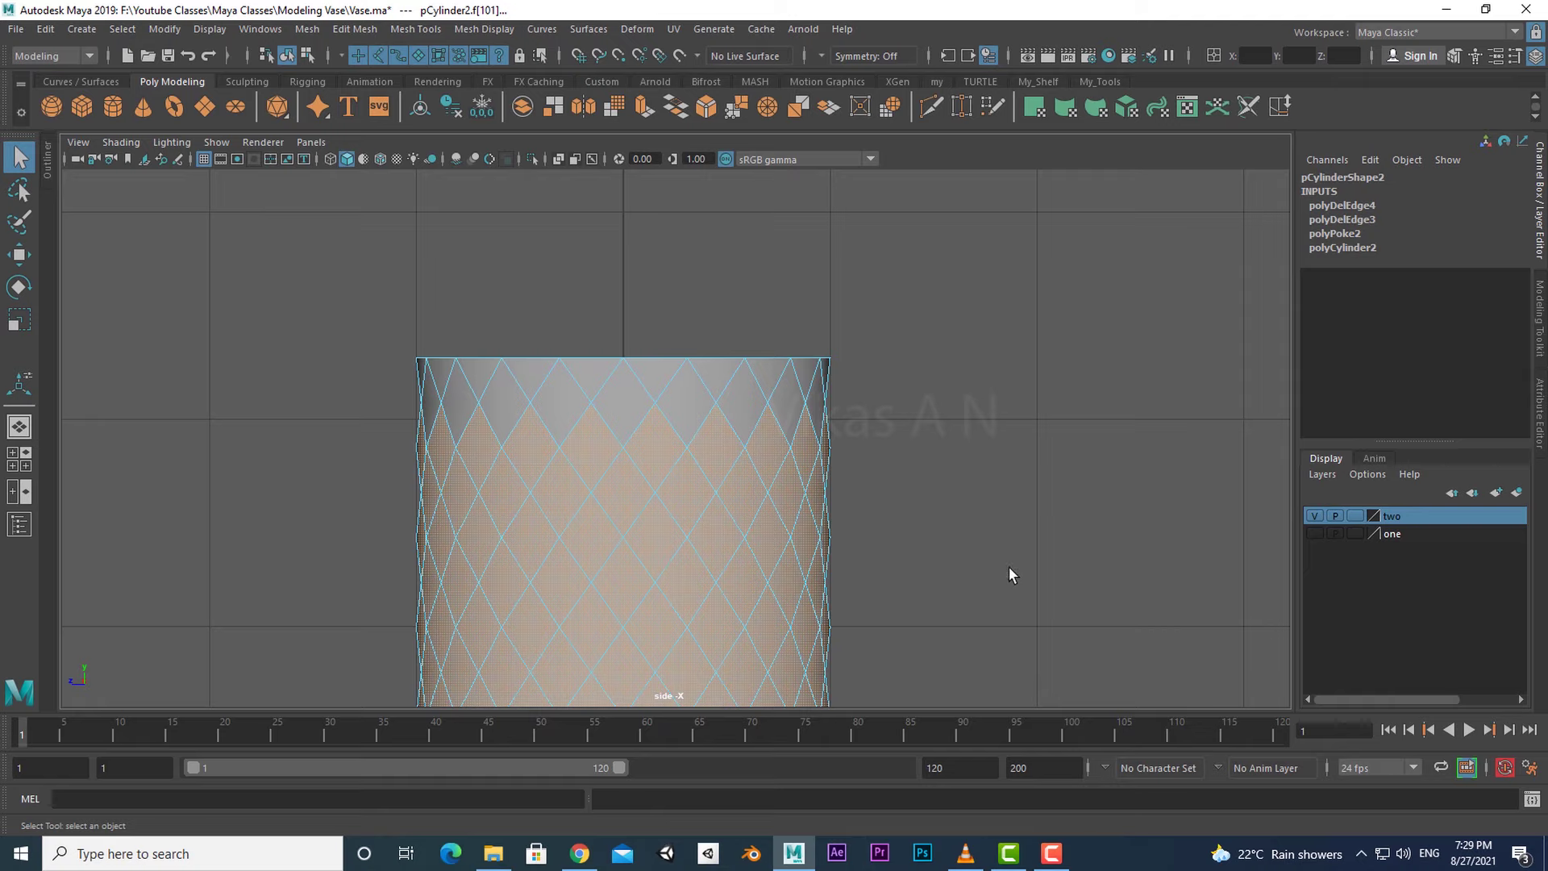
{"action": "left_click_drag", "start_coordinate": [945, 515], "coordinate": [338, 413], "text": "shift"}
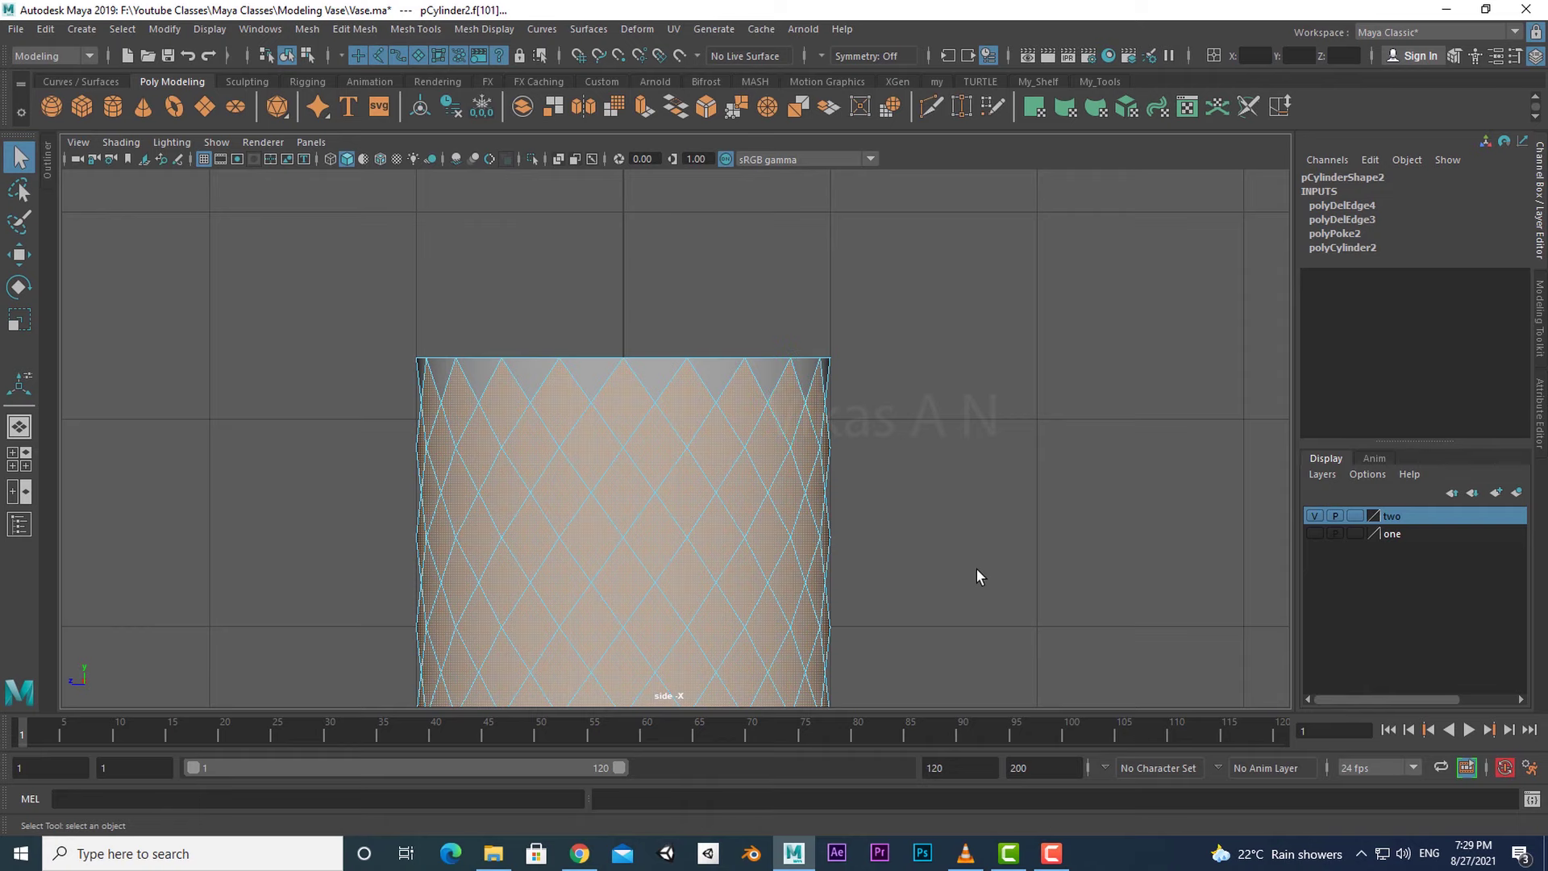
- Return to the perspective view and poke the selected diamond faces
{"action": "scroll", "coordinate": [975, 568], "scroll_direction": "down", "scroll_amount": 5}
{"action": "key", "text": "space"}
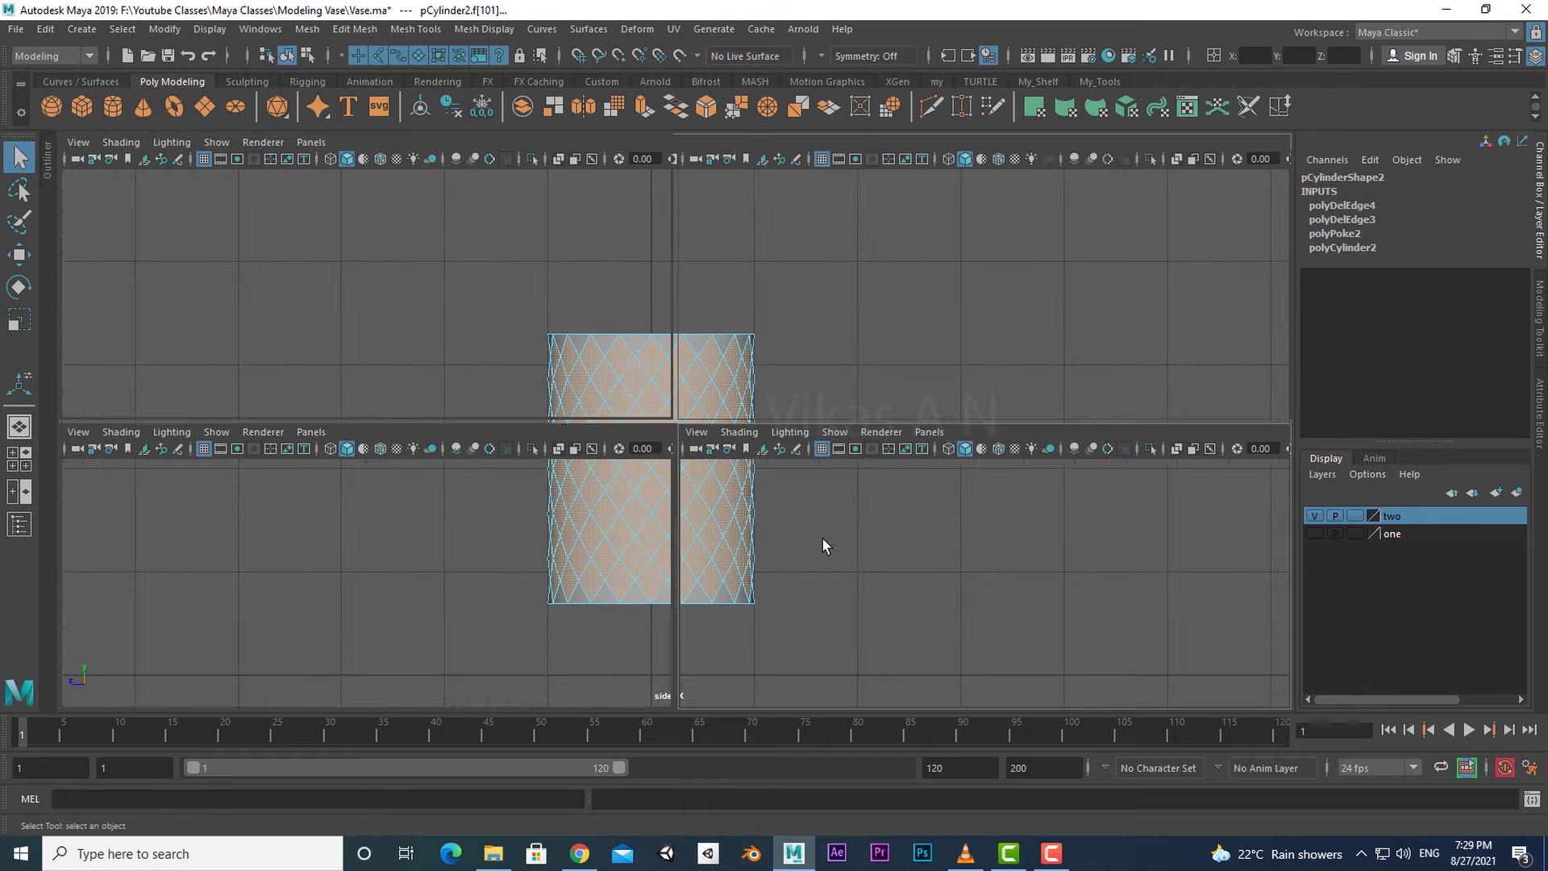
{"action": "key", "text": "space"}
{"action": "left_click_drag", "start_coordinate": [868, 573], "coordinate": [927, 565], "text": "alt"}
{"action": "middle_click_drag", "start_coordinate": [939, 538], "coordinate": [973, 534], "text": "alt"}
{"action": "mouse_move", "coordinate": [972, 534]}
{"action": "left_mouse_down", "text": "alt"}
{"action": "mouse_move", "coordinate": [943, 511]}
{"action": "mouse_move", "coordinate": [747, 501]}
{"action": "mouse_move", "coordinate": [960, 521]}
{"action": "left_mouse_up", "text": "alt"}
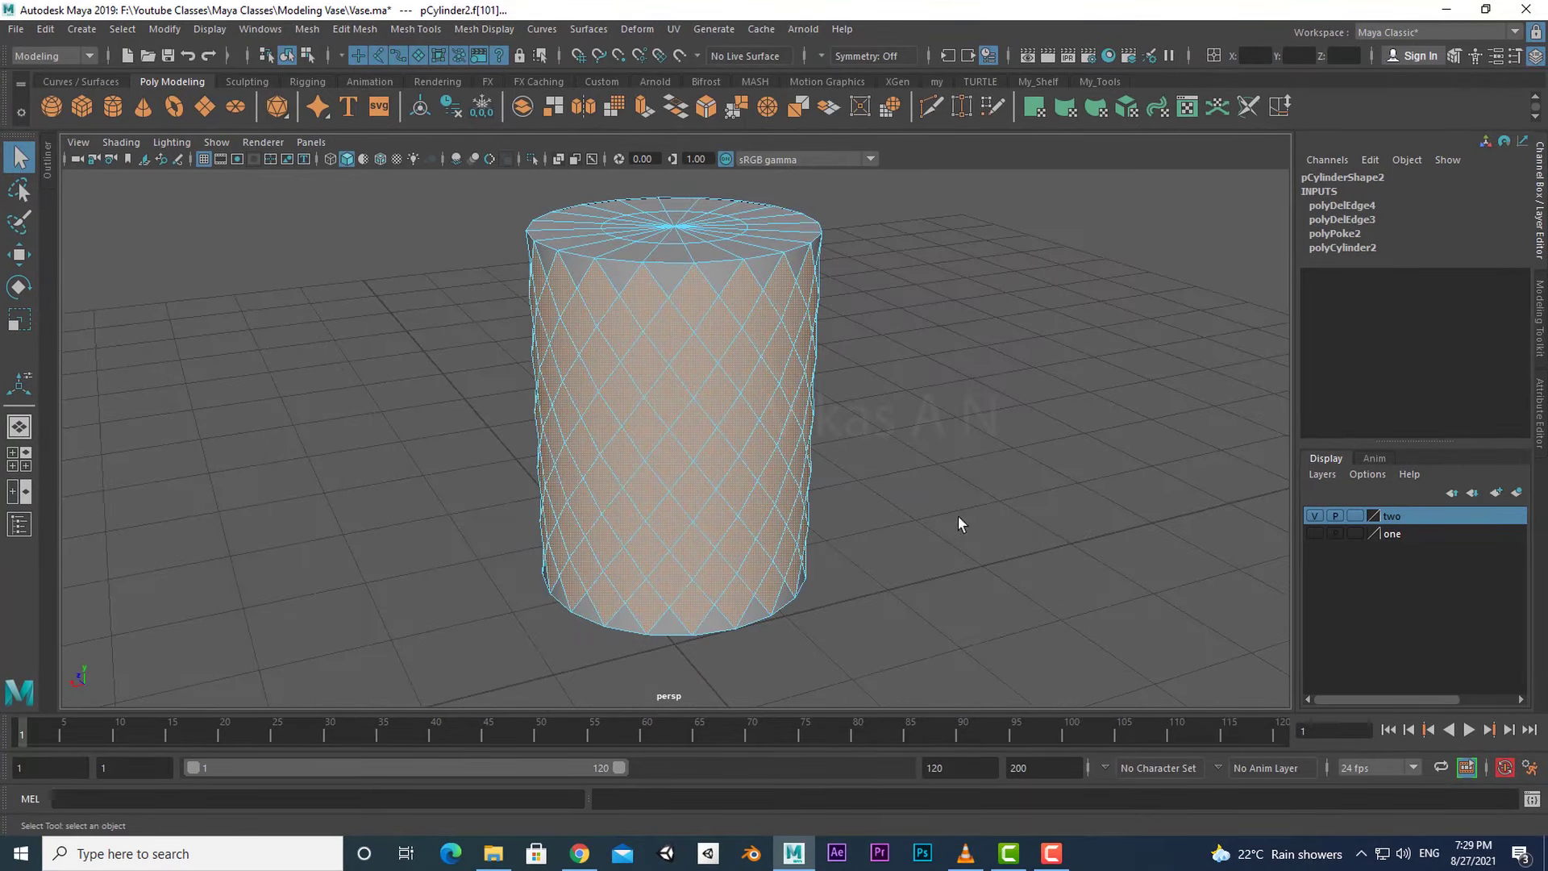
{"action": "middle_click_drag", "start_coordinate": [961, 522], "coordinate": [1047, 536], "text": "alt"}
{"action": "left_click", "coordinate": [355, 29]}
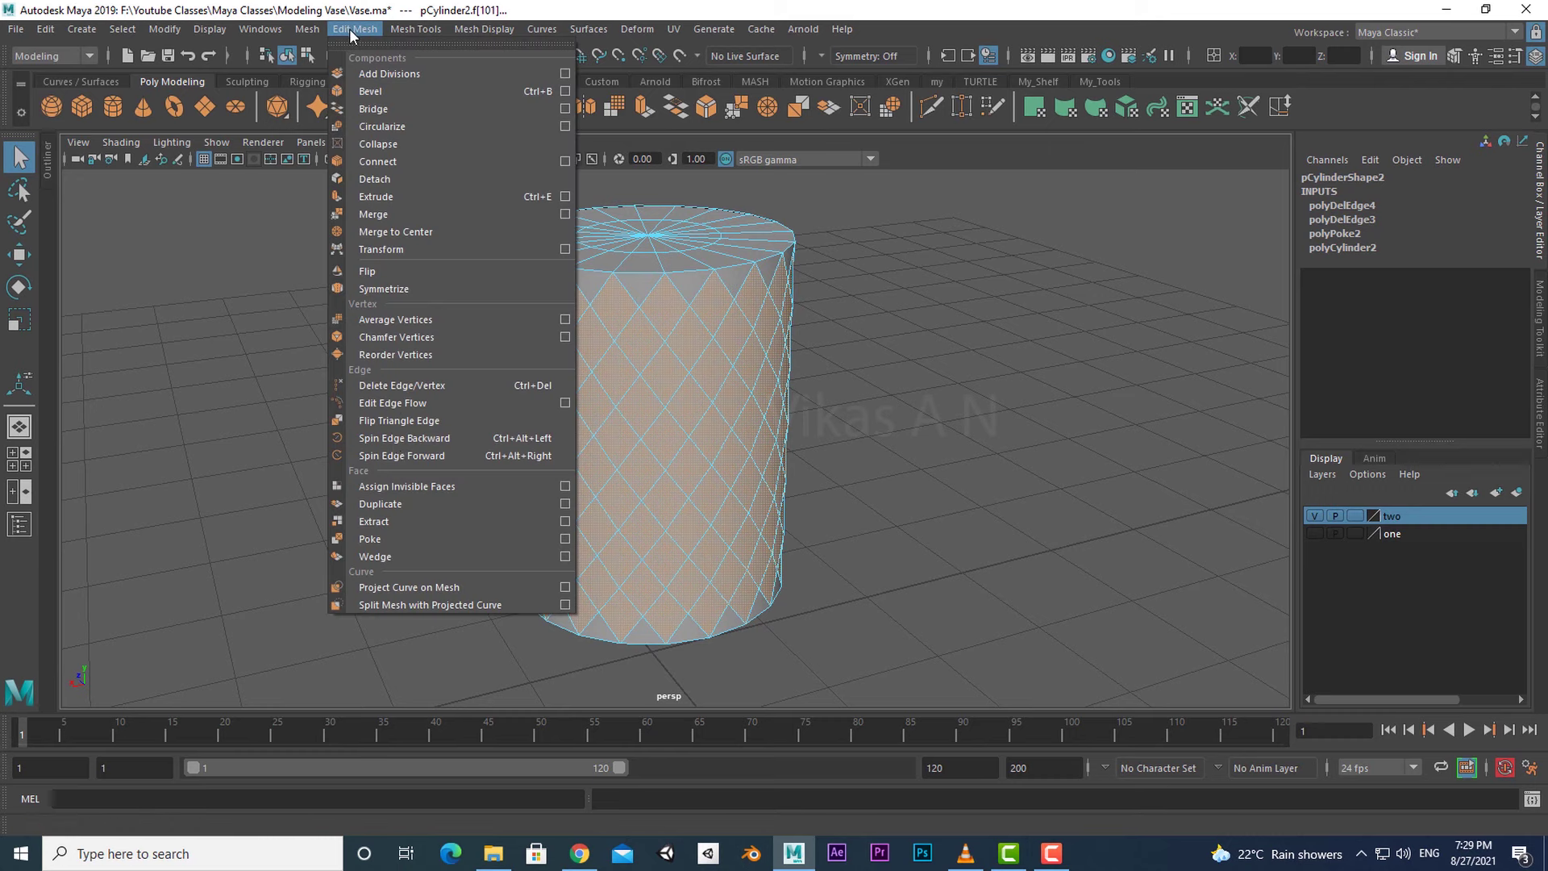
{"action": "left_click", "coordinate": [375, 539]}
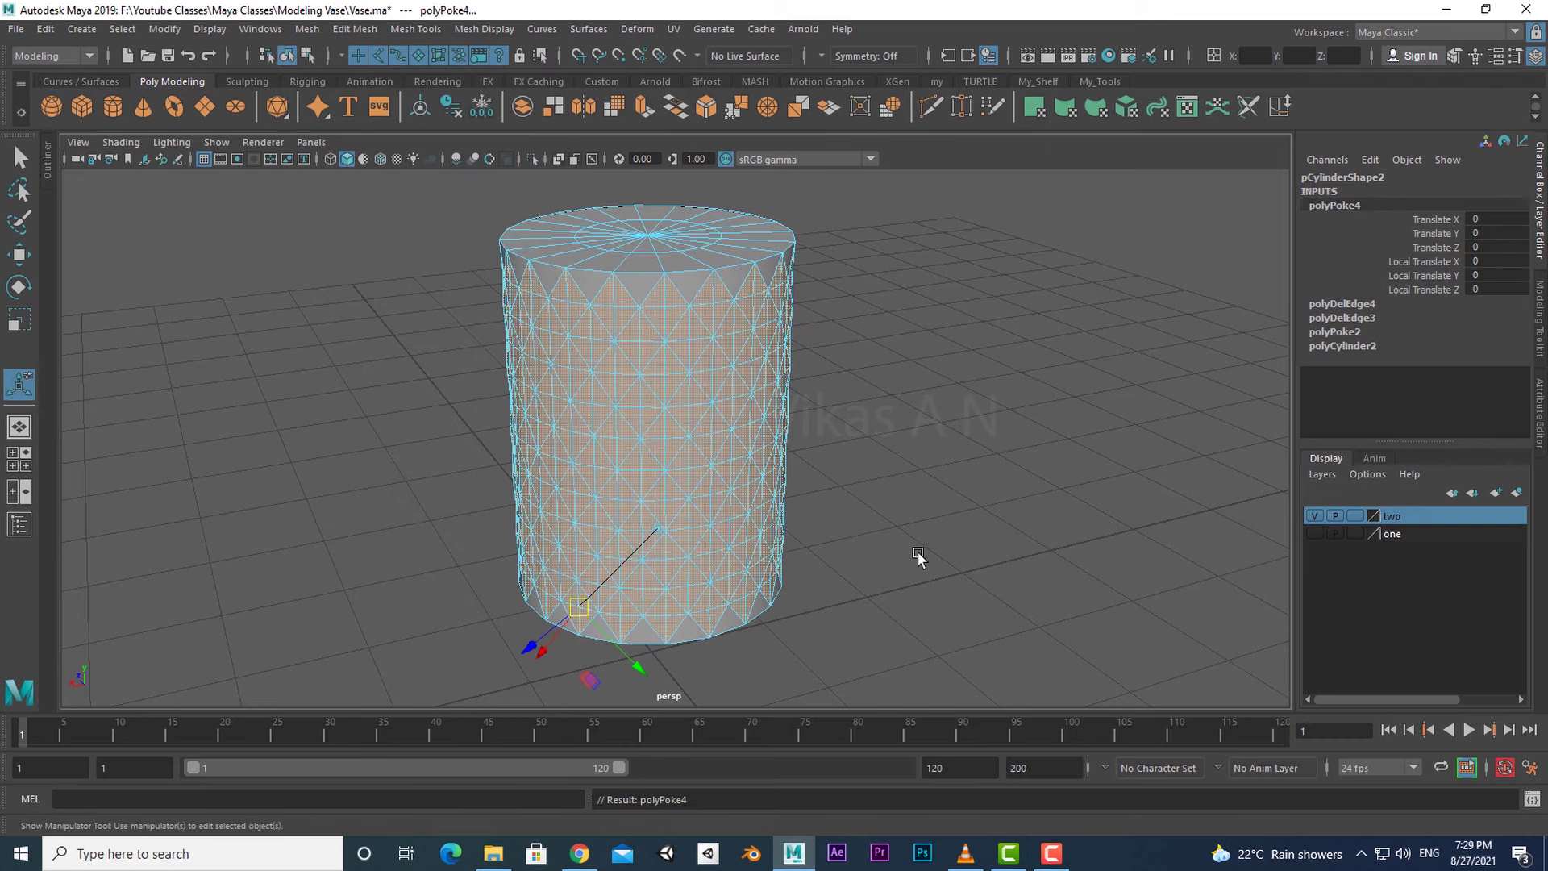
{"action": "left_click_drag", "start_coordinate": [920, 557], "coordinate": [577, 619], "text": "alt"}
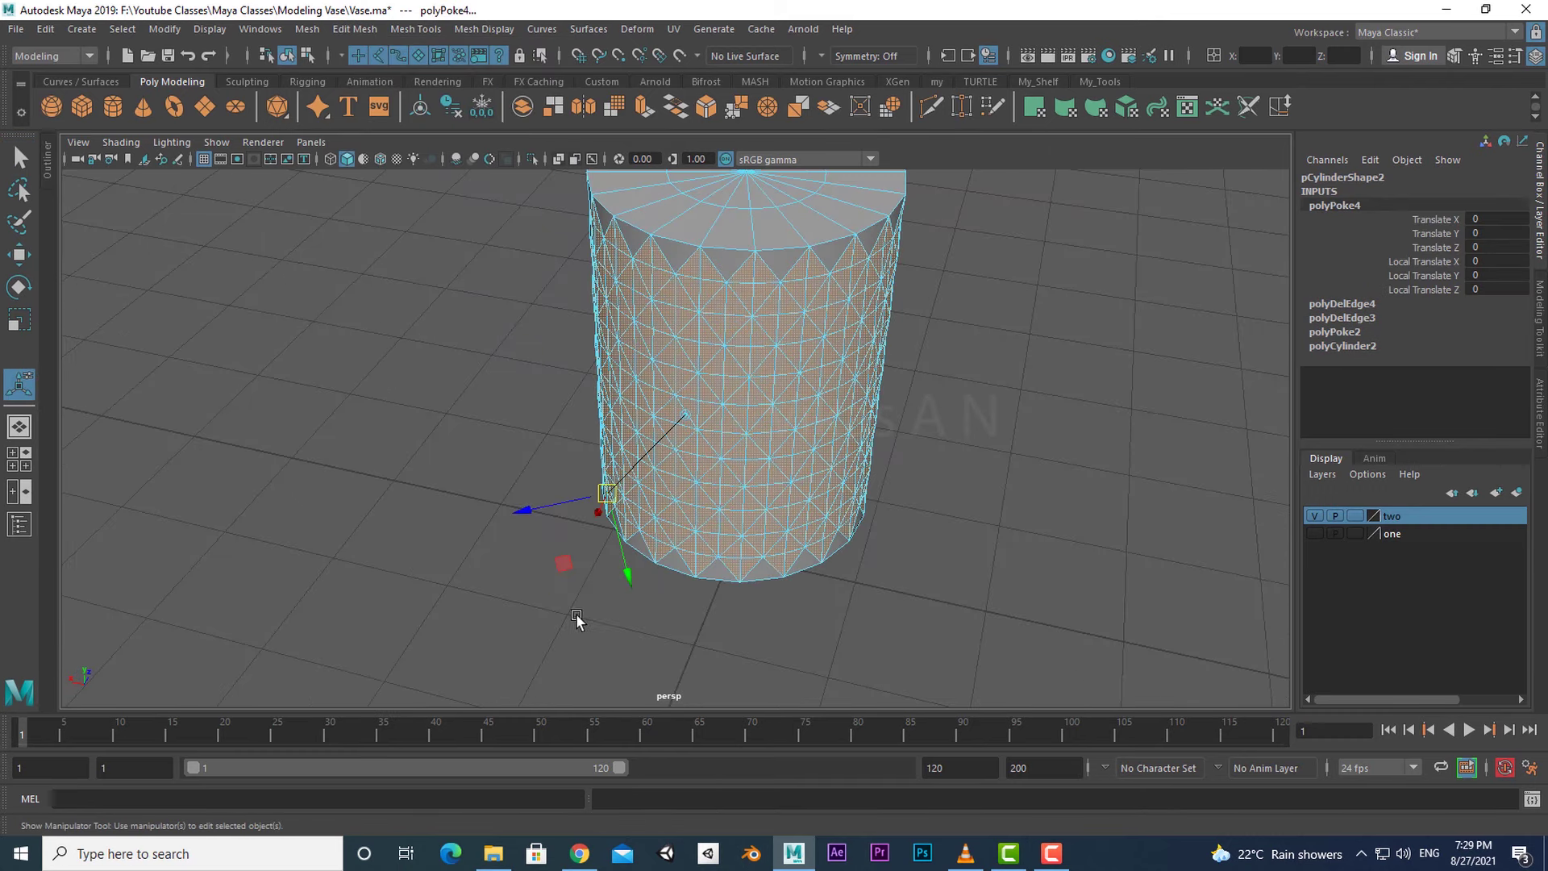
{"action": "left_click_drag", "start_coordinate": [529, 513], "coordinate": [513, 529]}
{"action": "left_click_drag", "start_coordinate": [811, 622], "coordinate": [806, 656], "text": "alt"}
{"action": "key", "text": "ctrl+z"}
- Clear the face selection with the Select tool, return to object mode and select the whole cylinder
{"action": "key", "text": "q"}
{"action": "left_click", "coordinate": [868, 558]}
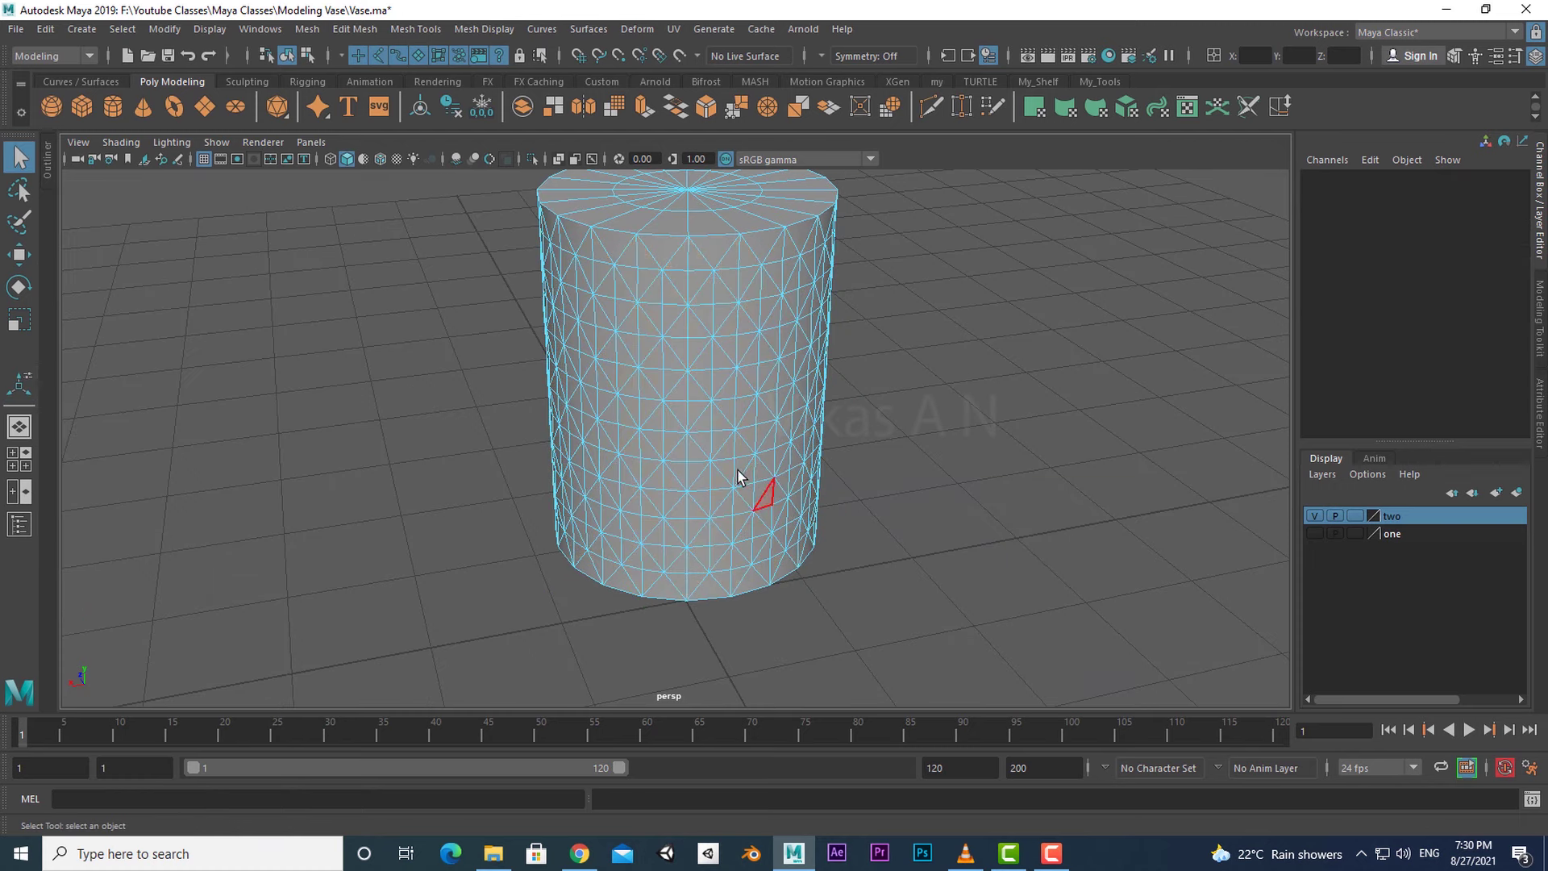
{"action": "right_click_drag", "start_coordinate": [739, 471], "coordinate": [900, 347]}
{"action": "middle_click_drag", "start_coordinate": [919, 374], "coordinate": [897, 429], "text": "alt"}
{"action": "left_click", "coordinate": [897, 429]}
{"action": "left_click", "coordinate": [758, 477]}
{"action": "left_click_drag", "start_coordinate": [836, 557], "coordinate": [799, 556], "text": "alt"}
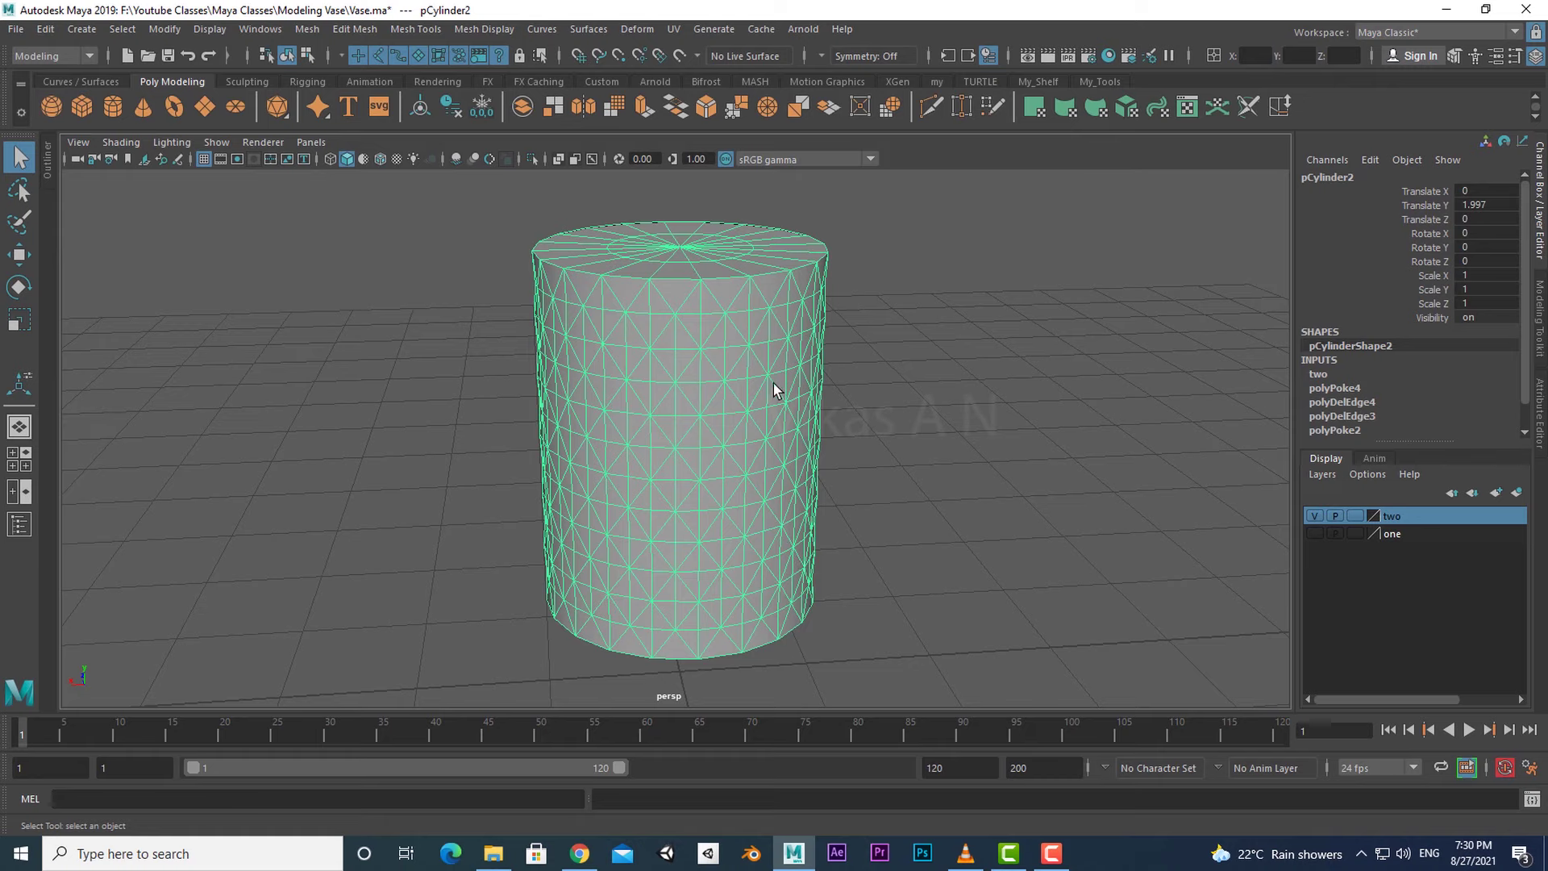
- Switch the whole cylinder to vertex component mode, with the patterned side wall in close view
{"action": "left_click_drag", "start_coordinate": [846, 576], "coordinate": [836, 573], "text": "alt"}
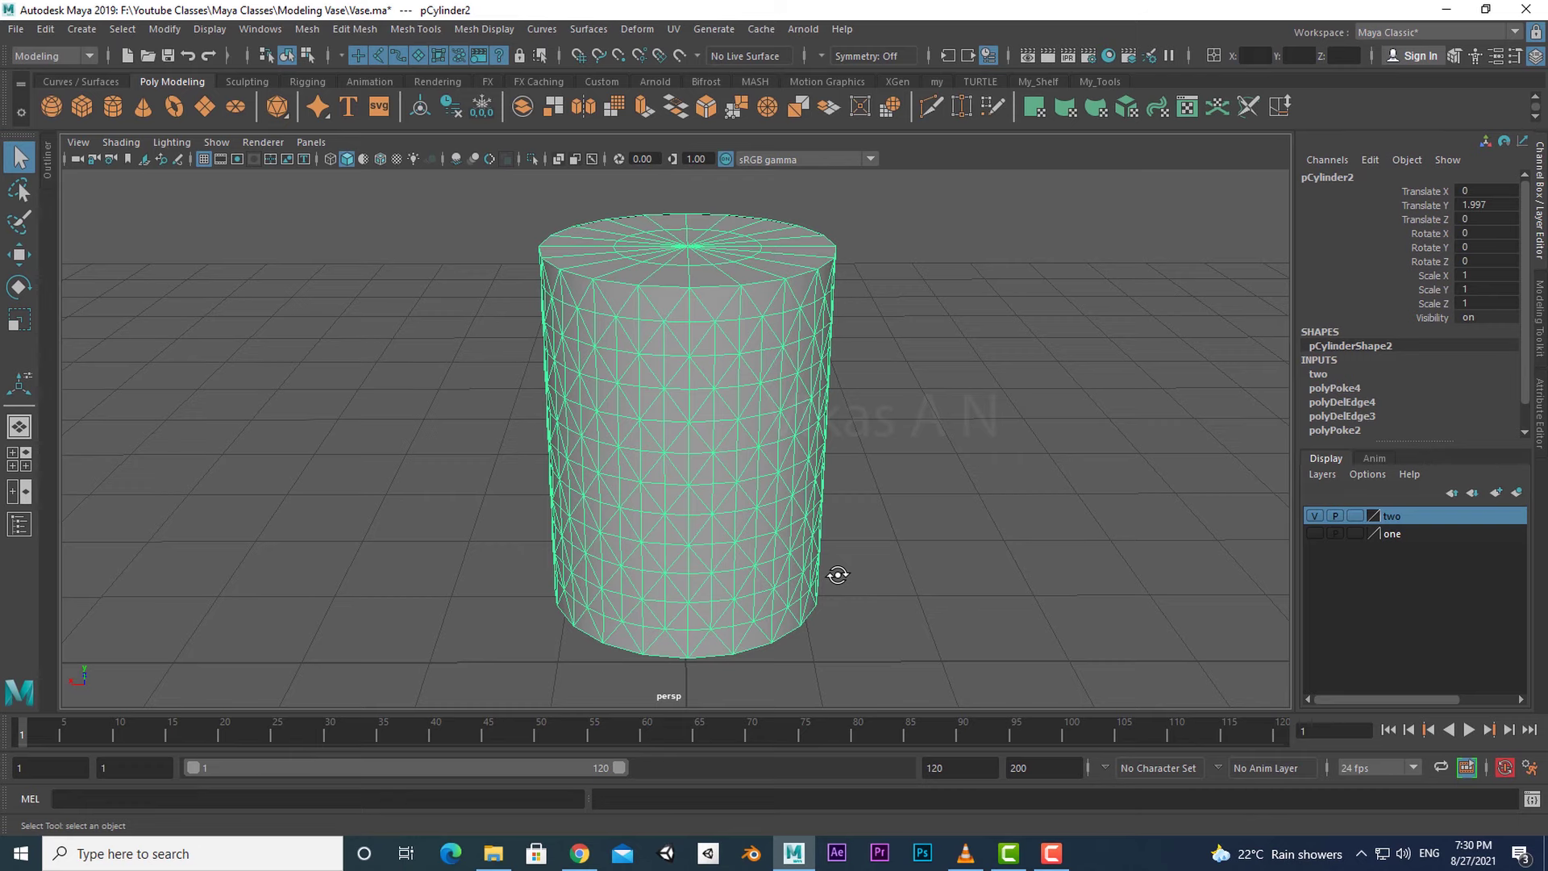
{"action": "left_click_drag", "start_coordinate": [830, 576], "coordinate": [907, 544], "text": "alt"}
{"action": "right_click_drag", "start_coordinate": [910, 485], "coordinate": [886, 478]}
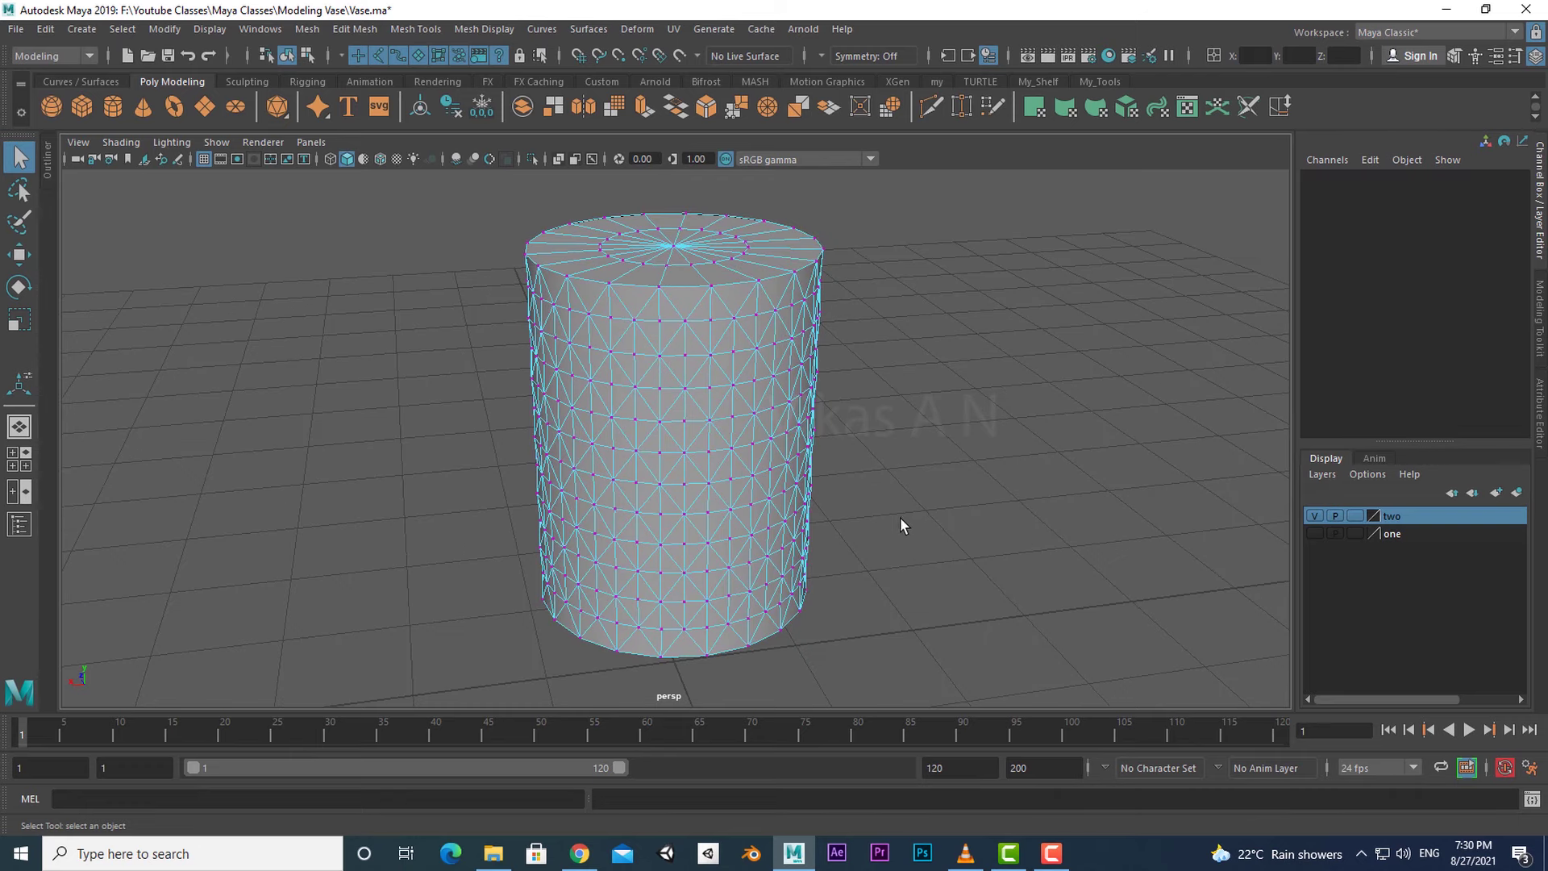
{"action": "scroll", "coordinate": [900, 517], "scroll_direction": "up", "scroll_amount": 3}
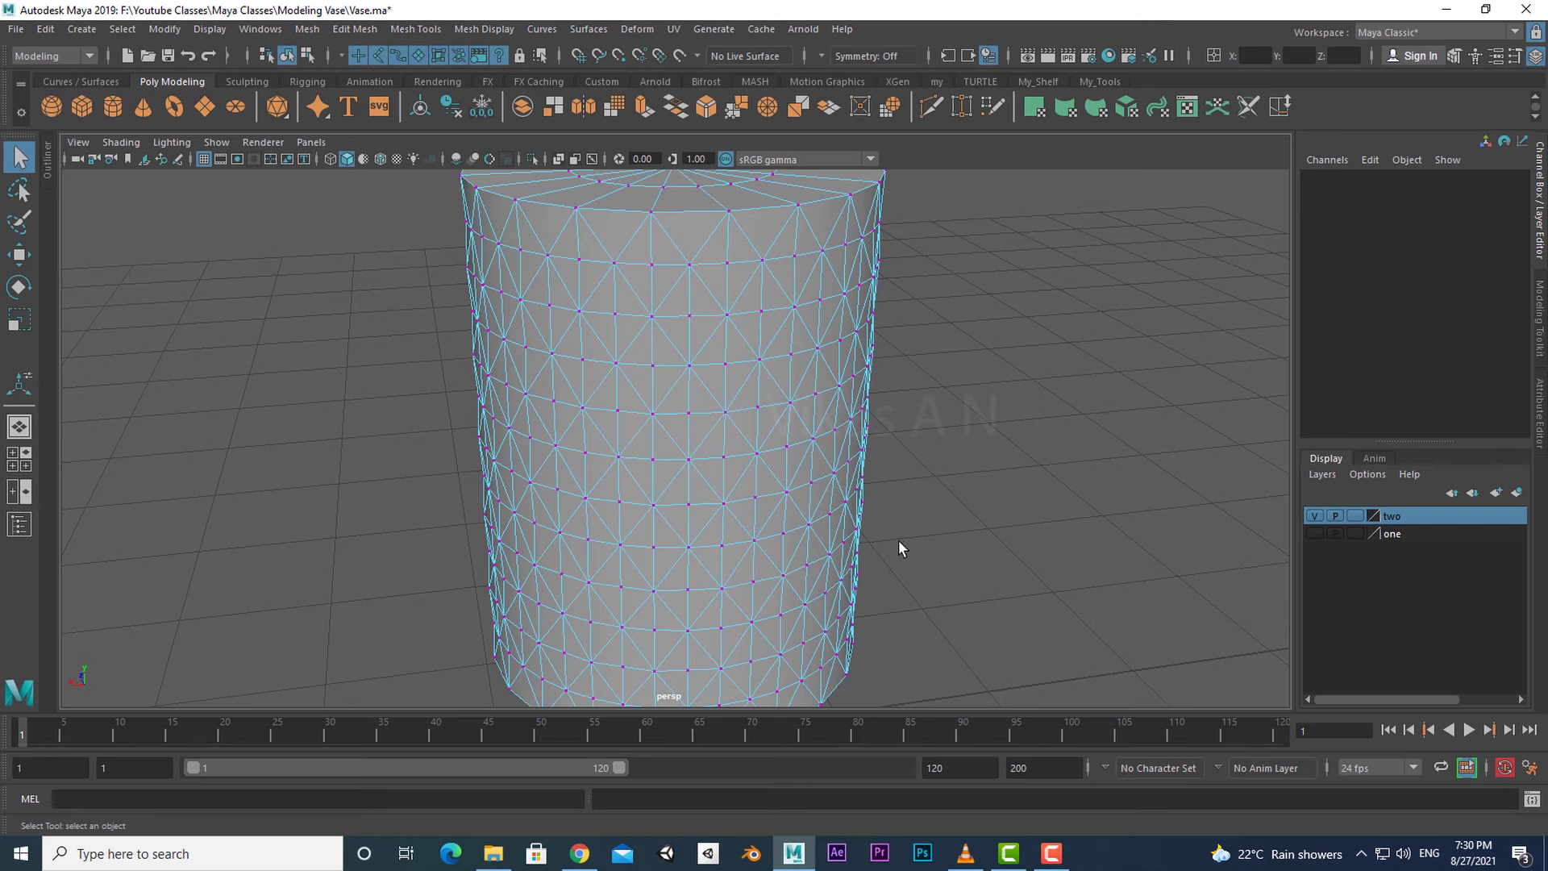
{"action": "scroll", "coordinate": [899, 540], "scroll_direction": "down", "scroll_amount": 2}
{"action": "middle_click_drag", "start_coordinate": [912, 506], "coordinate": [912, 522], "text": "alt"}
{"action": "scroll", "coordinate": [908, 524], "scroll_direction": "up", "scroll_amount": 2}
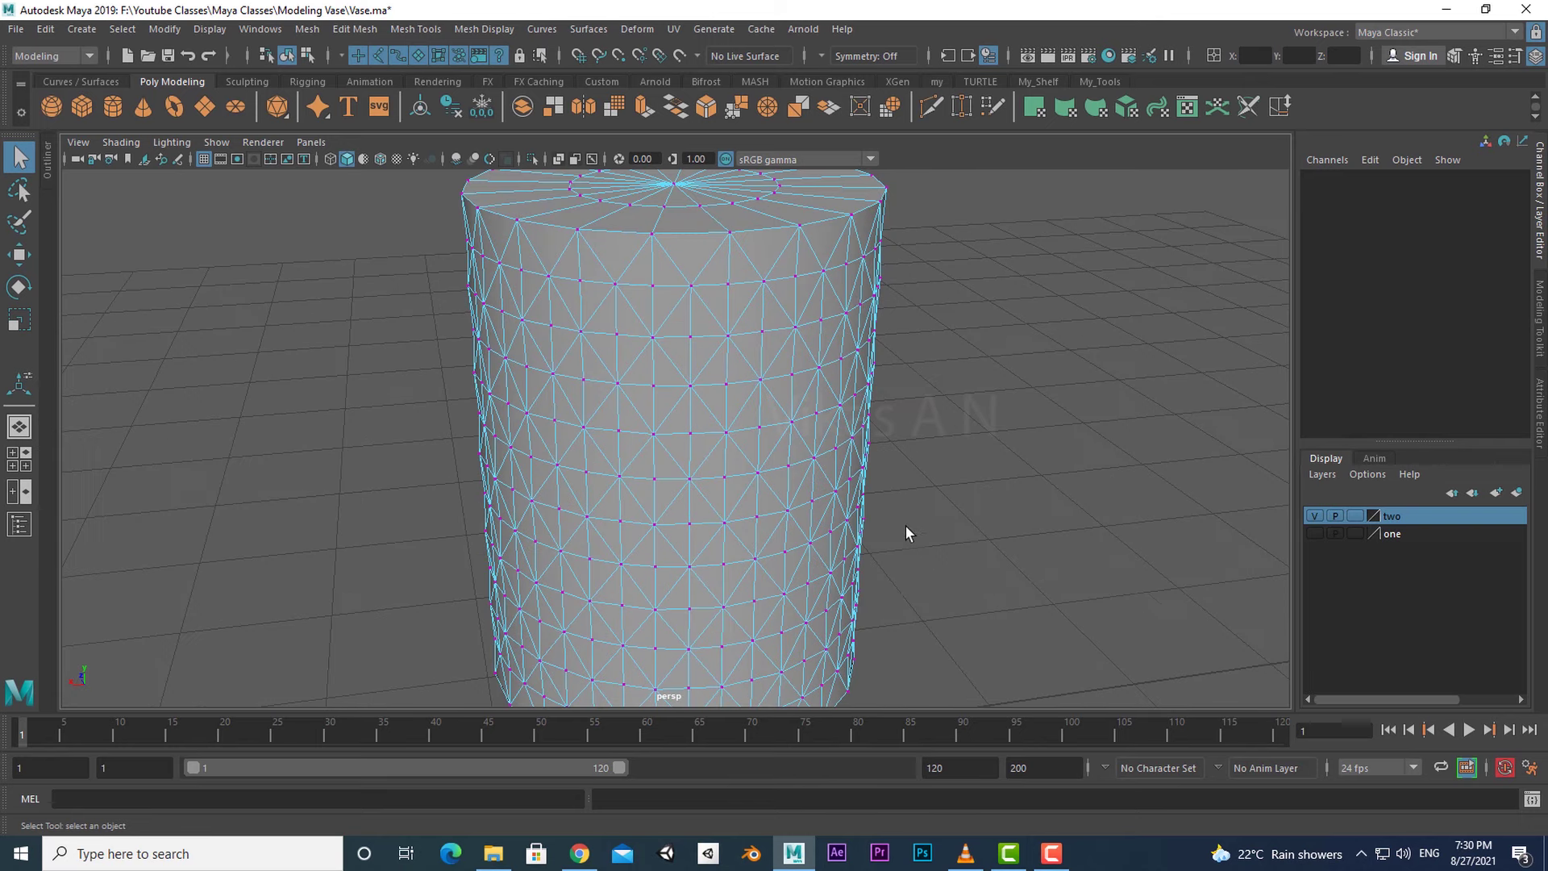
{"action": "left_click_drag", "start_coordinate": [906, 525], "coordinate": [810, 495], "text": "alt"}
- Try to select all diamond-centre vertices by extending one centre vertex below the top rim with Select Similar, and clear the selection
{"action": "left_click", "coordinate": [623, 293]}
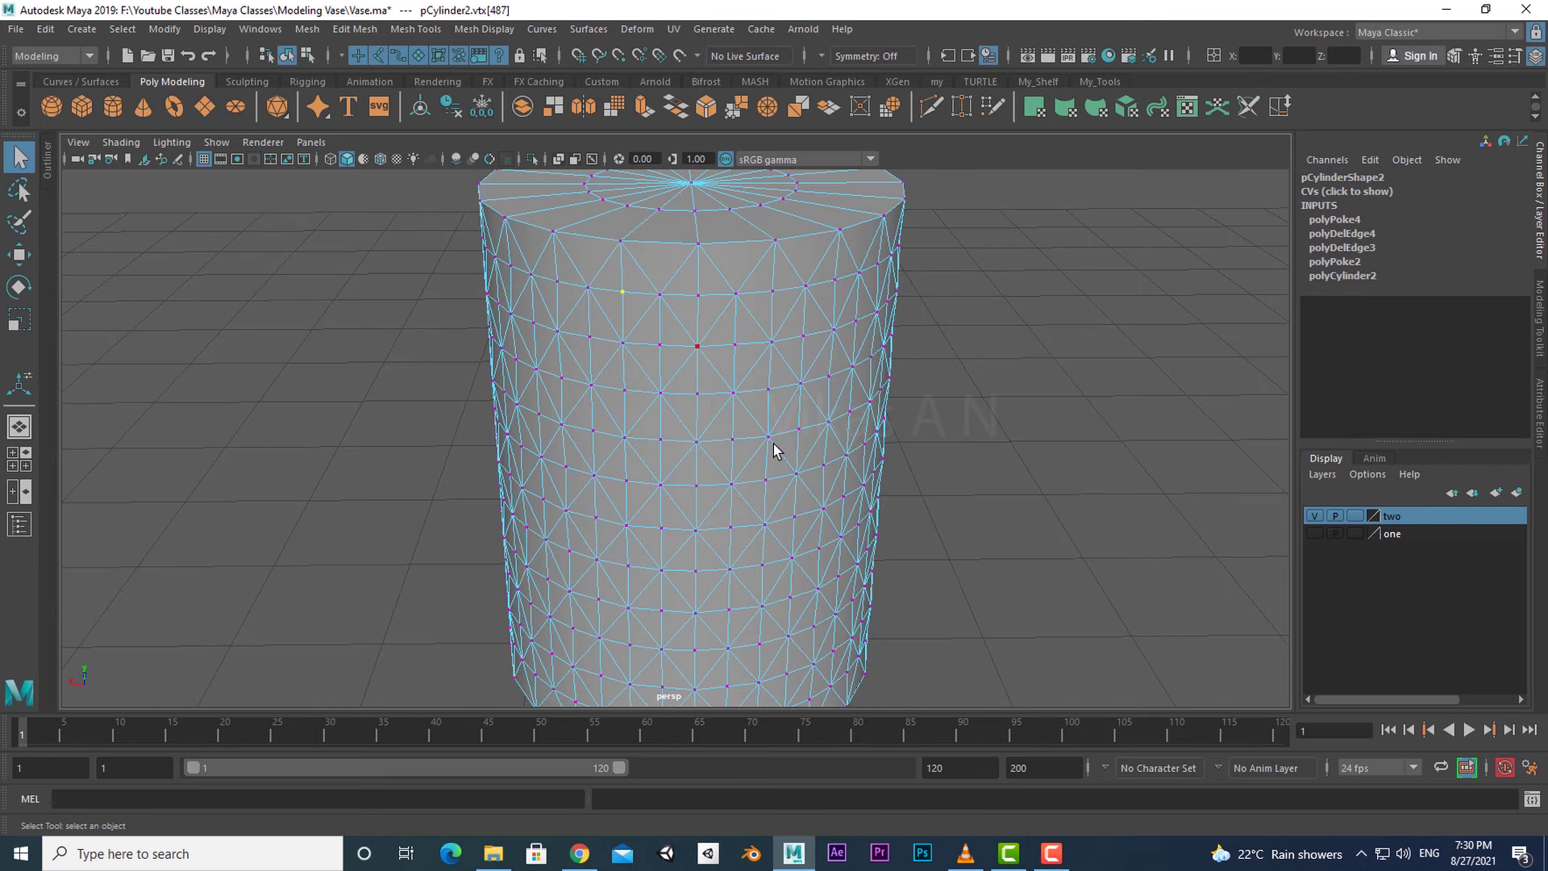
{"action": "left_click_drag", "start_coordinate": [772, 445], "coordinate": [724, 373], "text": "alt"}
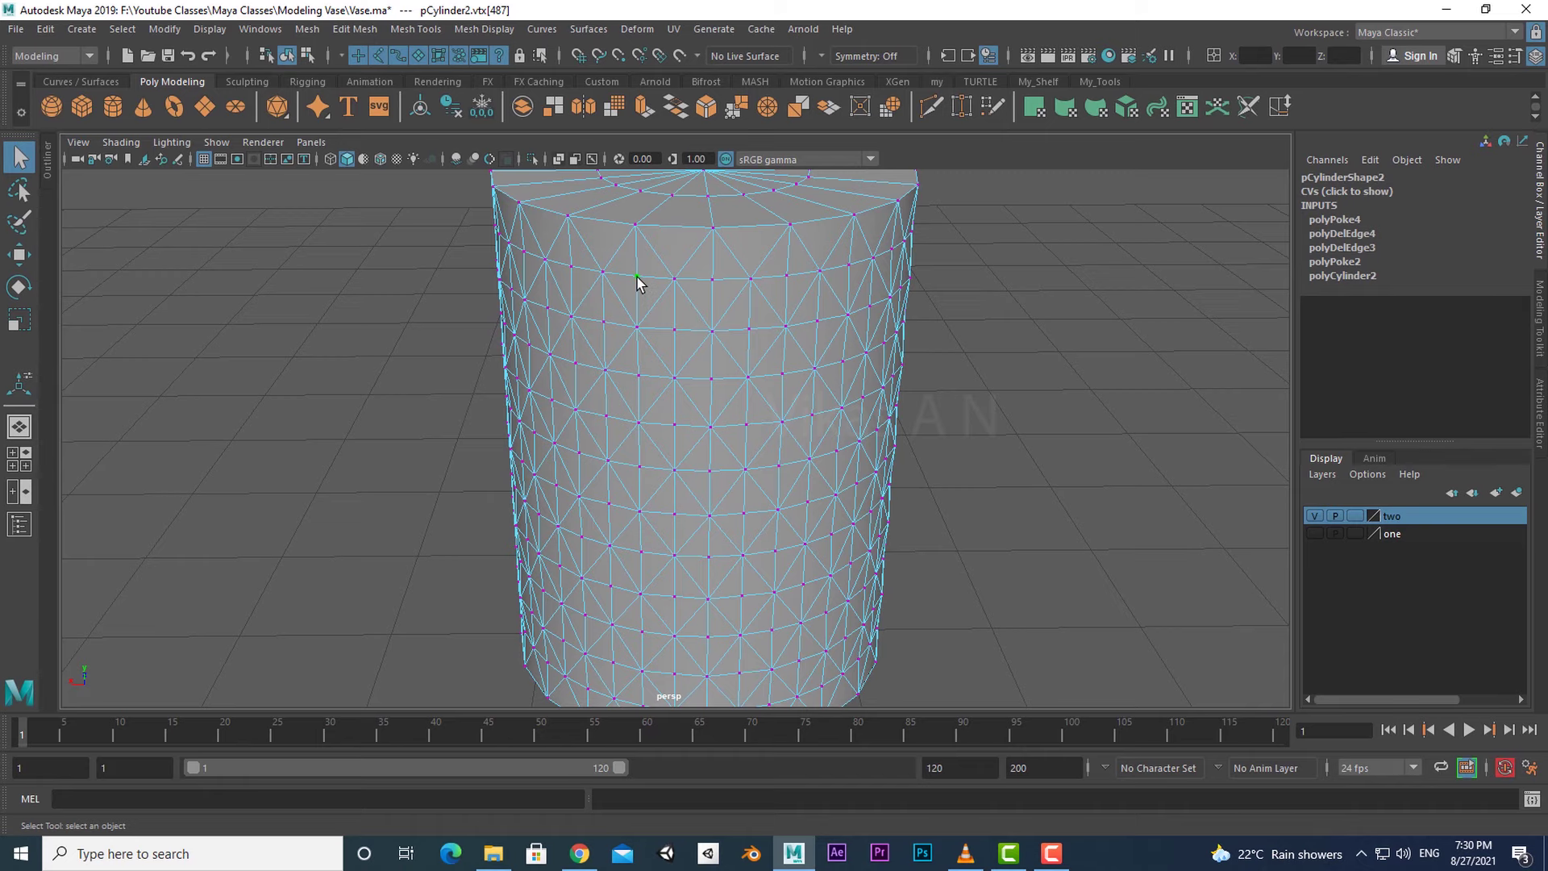
{"action": "mouse_move", "coordinate": [708, 416]}
{"action": "left_mouse_down", "text": "alt"}
{"action": "mouse_move", "coordinate": [712, 432]}
{"action": "mouse_move", "coordinate": [710, 417]}
{"action": "left_mouse_up", "text": "alt"}
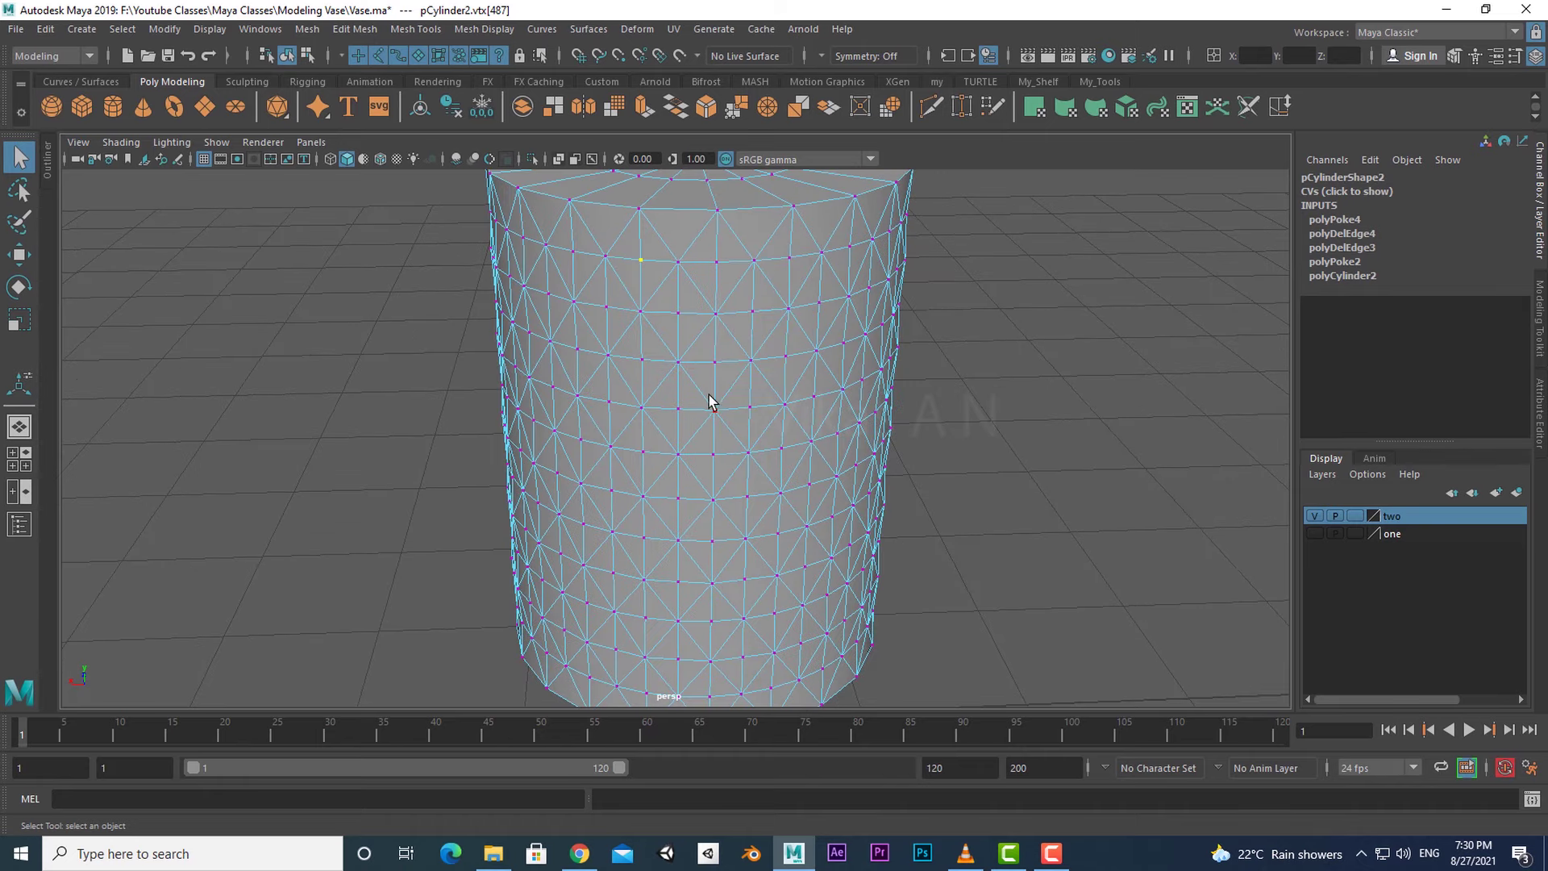
{"action": "left_click", "coordinate": [123, 29]}
{"action": "left_click", "coordinate": [153, 149]}
{"action": "middle_click_drag", "start_coordinate": [941, 354], "coordinate": [926, 384], "text": "alt"}
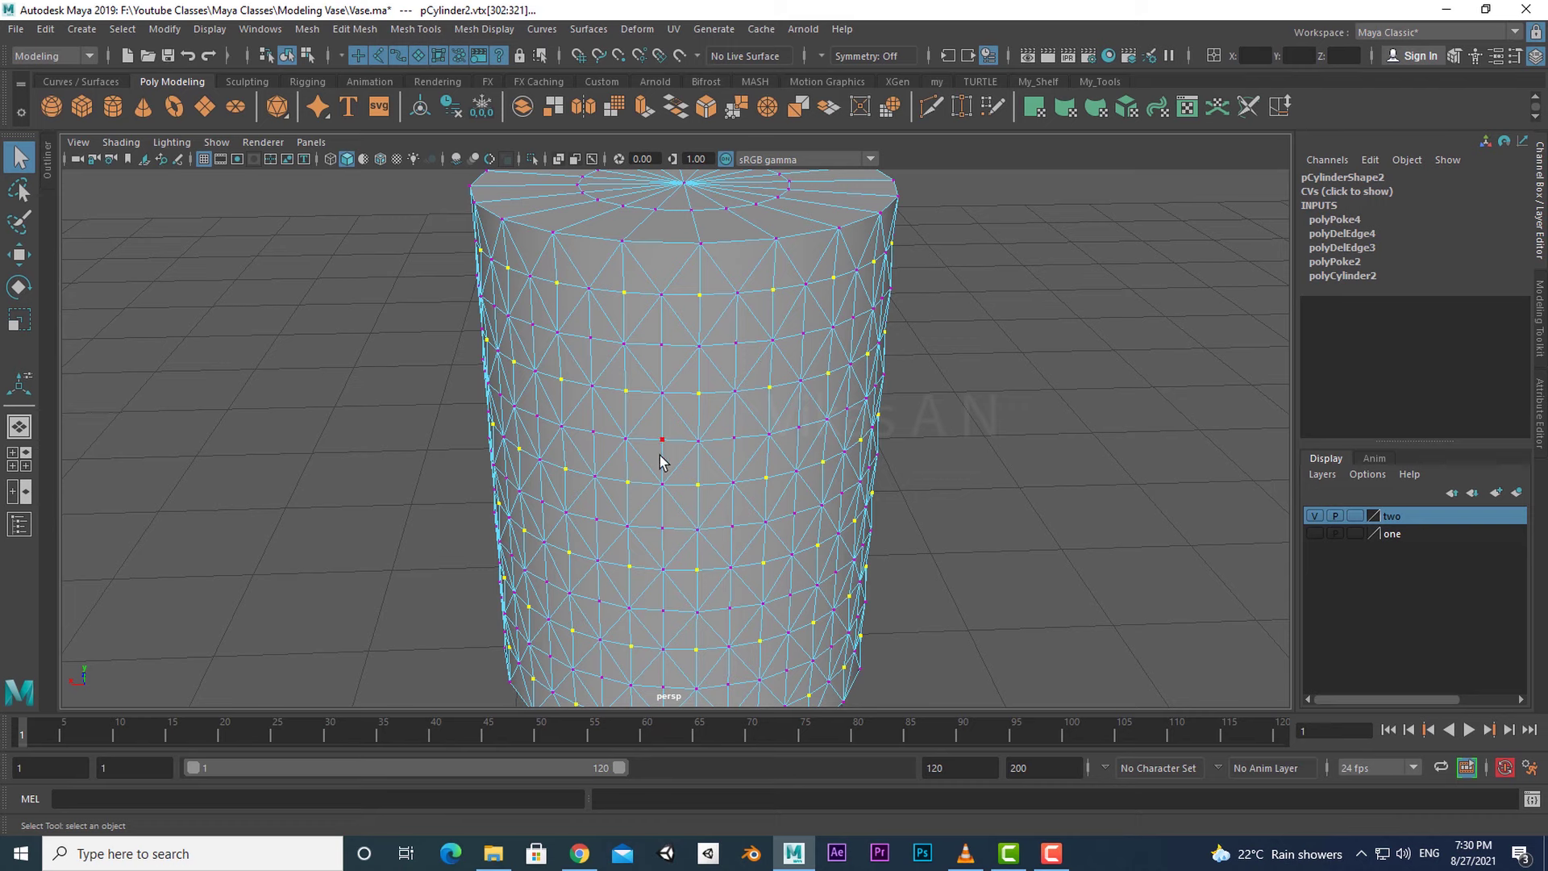
{"action": "left_click_drag", "start_coordinate": [698, 632], "coordinate": [688, 403], "text": "alt"}
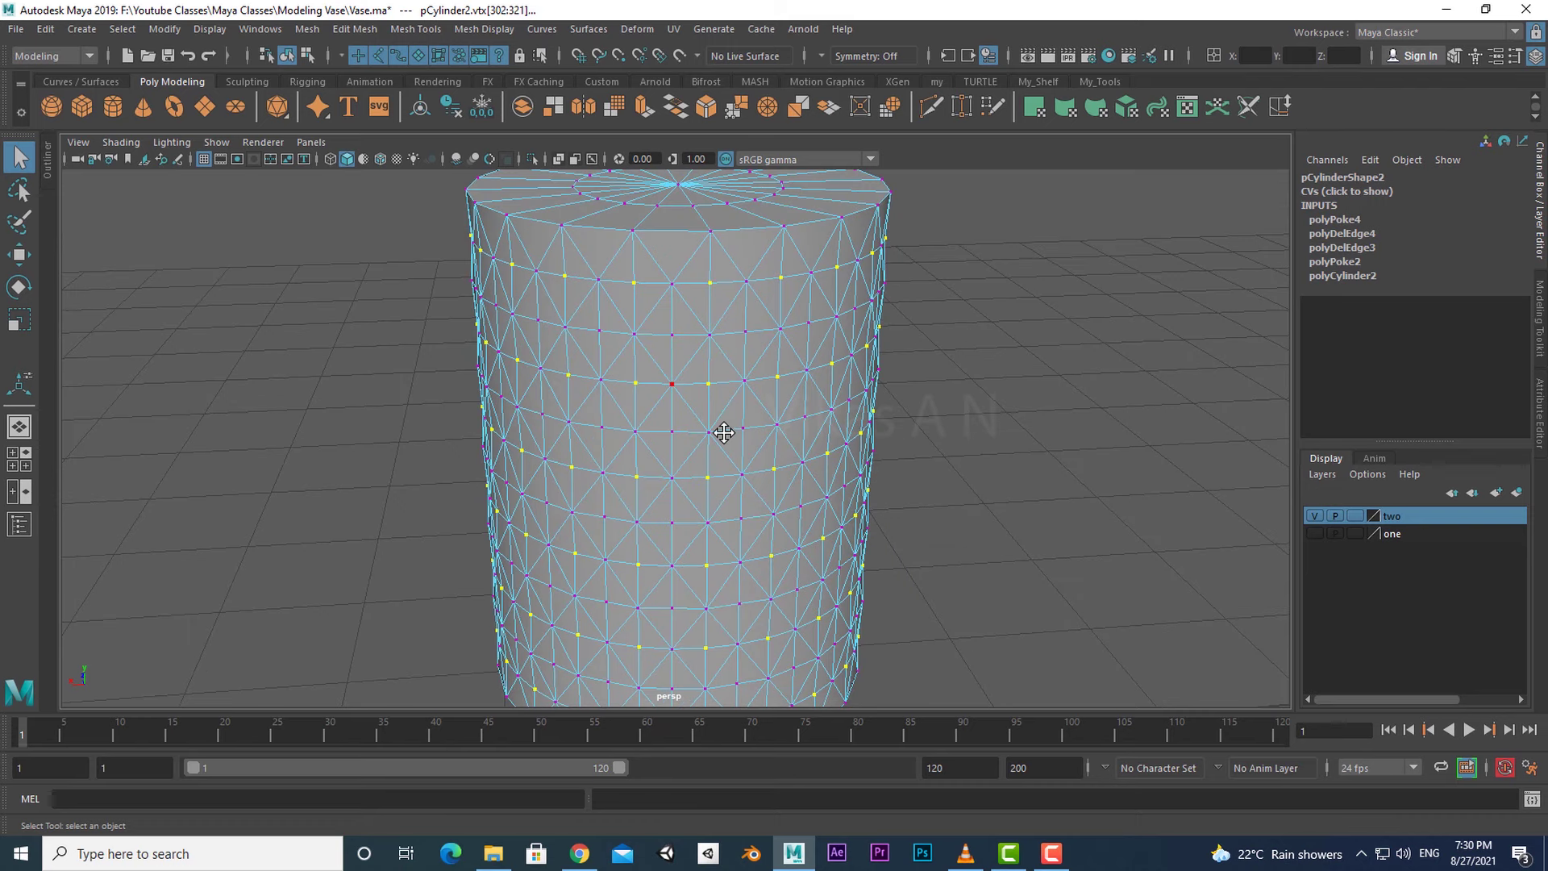
{"action": "middle_click_drag", "start_coordinate": [726, 432], "coordinate": [710, 472], "text": "alt"}
{"action": "left_click", "coordinate": [845, 483]}
- Select one diamond-centre vertex in each row, zigzagging down the cylinder's side from the top row to the bottom row
{"action": "left_click", "coordinate": [616, 325]}
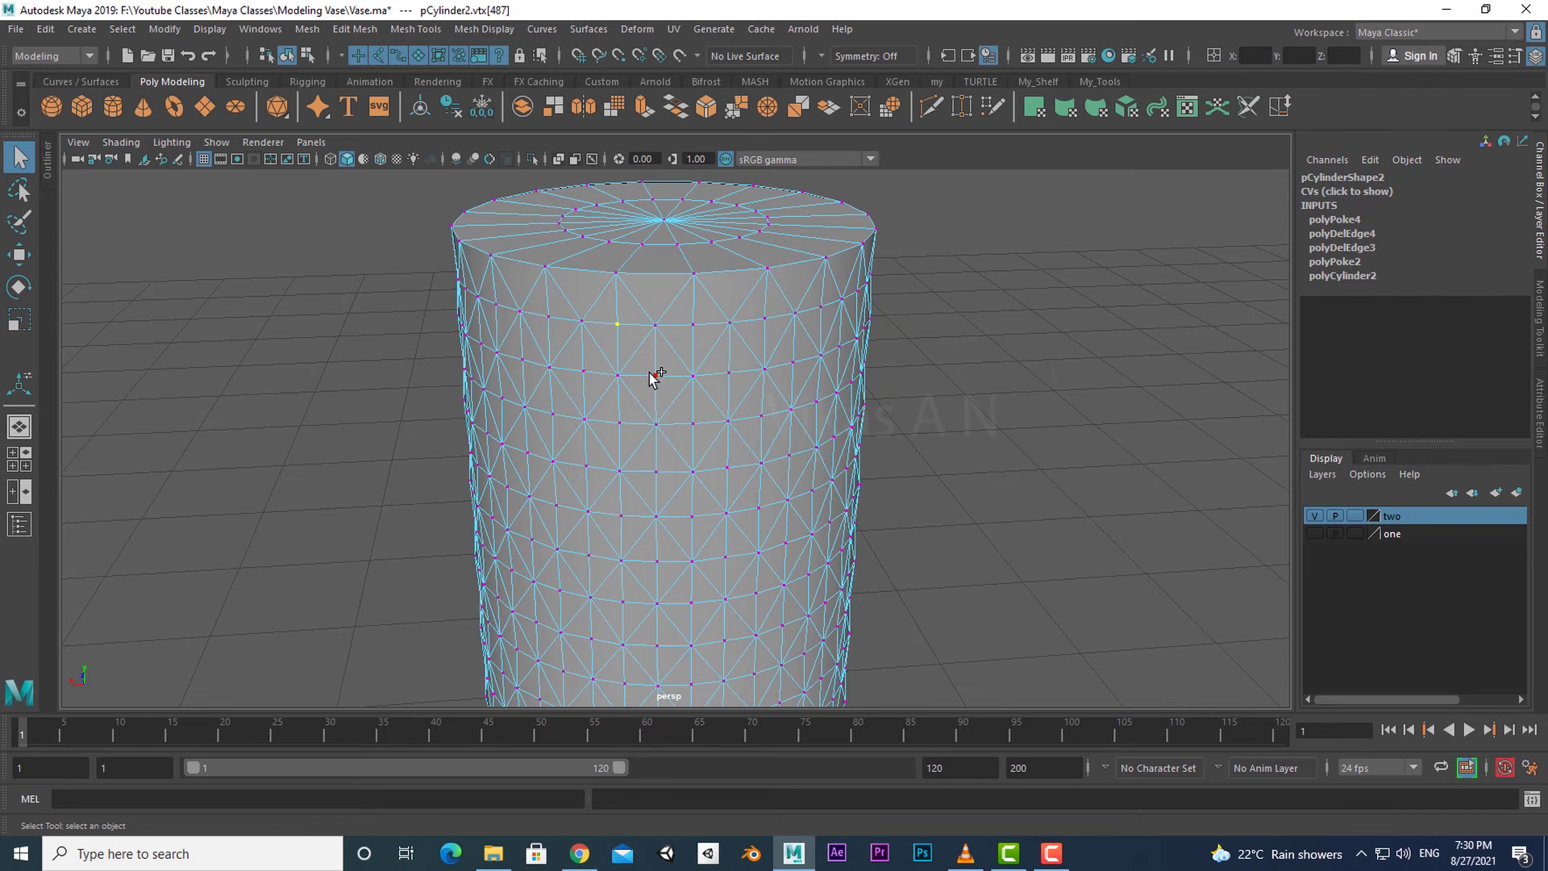
{"action": "left_click", "coordinate": [618, 423], "text": "shift"}
{"action": "left_click", "coordinate": [655, 471], "text": "shift"}
{"action": "middle_click_drag", "start_coordinate": [844, 549], "coordinate": [708, 428], "text": "alt"}
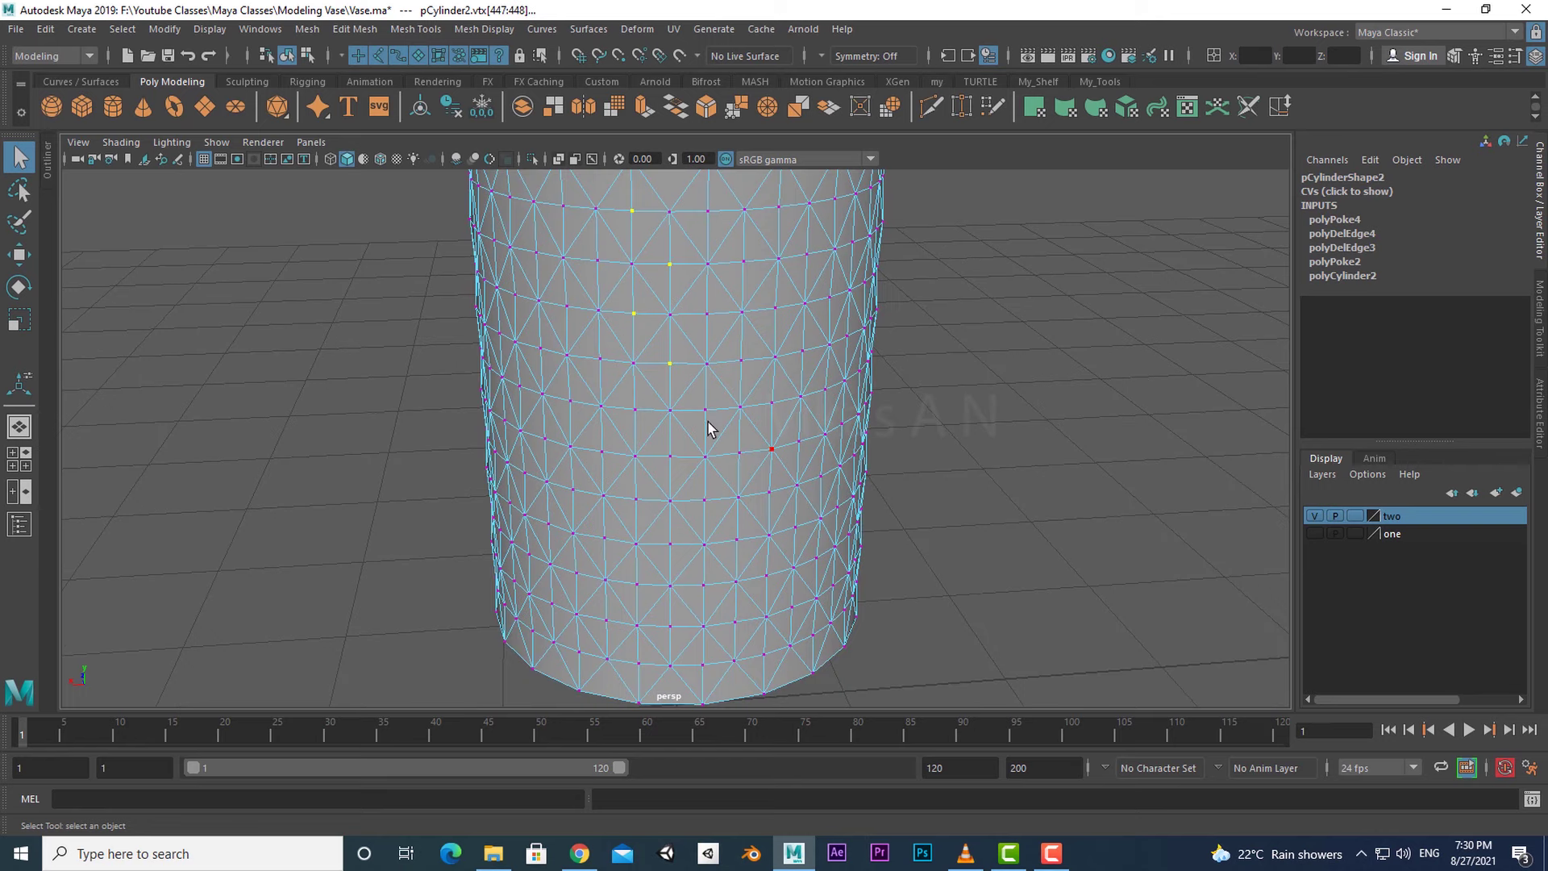
{"action": "left_click", "coordinate": [637, 411], "text": "shift"}
{"action": "left_click_drag", "start_coordinate": [787, 543], "coordinate": [708, 447], "text": "alt"}
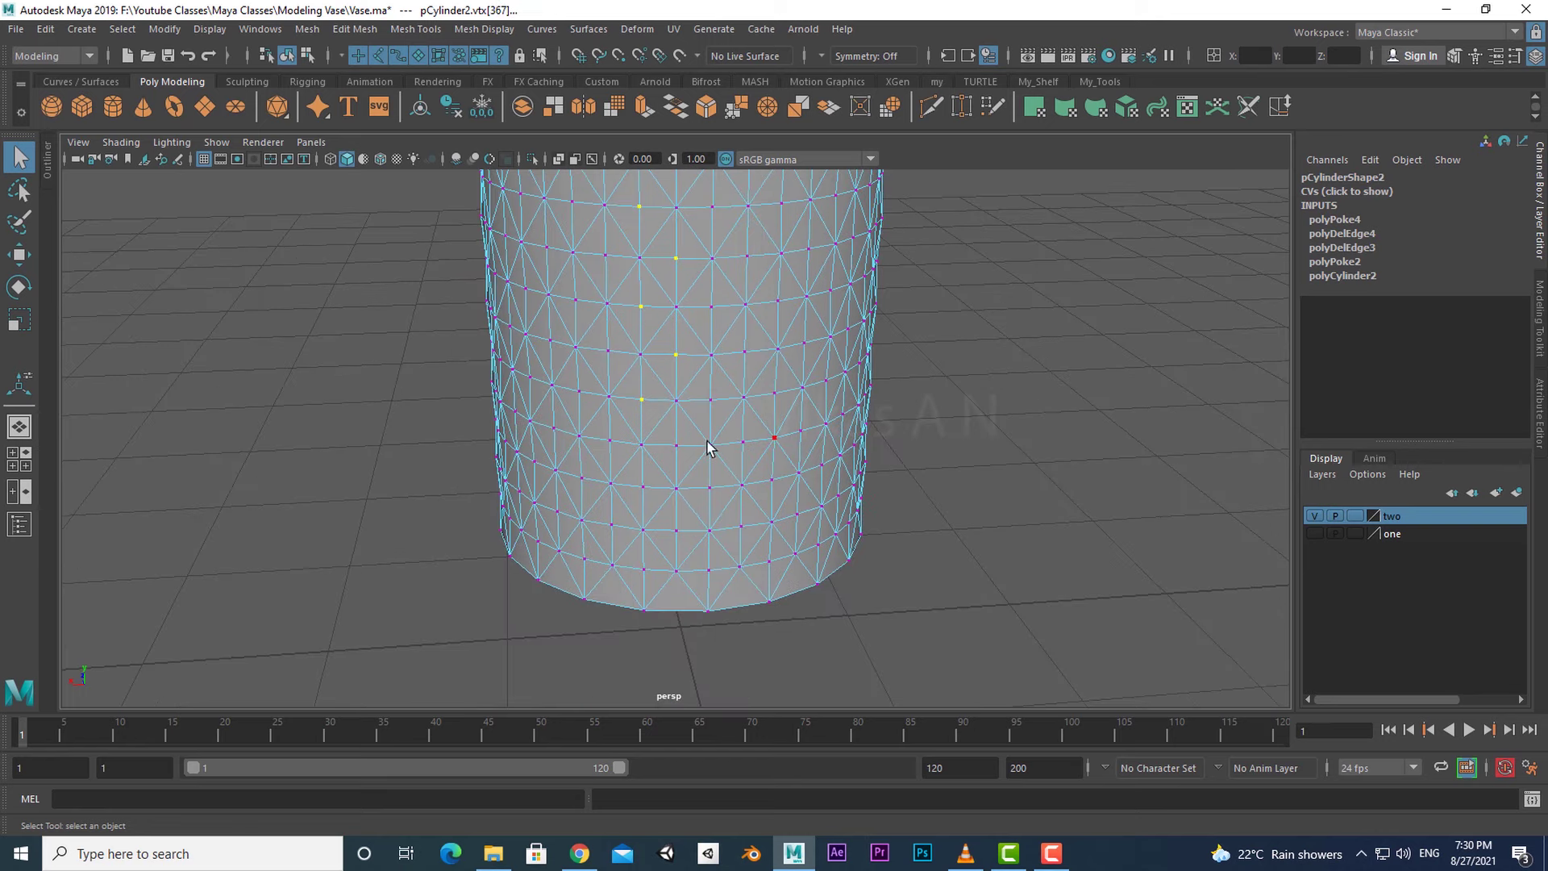
{"action": "left_click", "coordinate": [676, 444], "text": "shift"}
{"action": "left_click", "coordinate": [676, 528], "text": "shift"}
{"action": "left_click_drag", "start_coordinate": [661, 578], "coordinate": [629, 394], "text": "alt"}
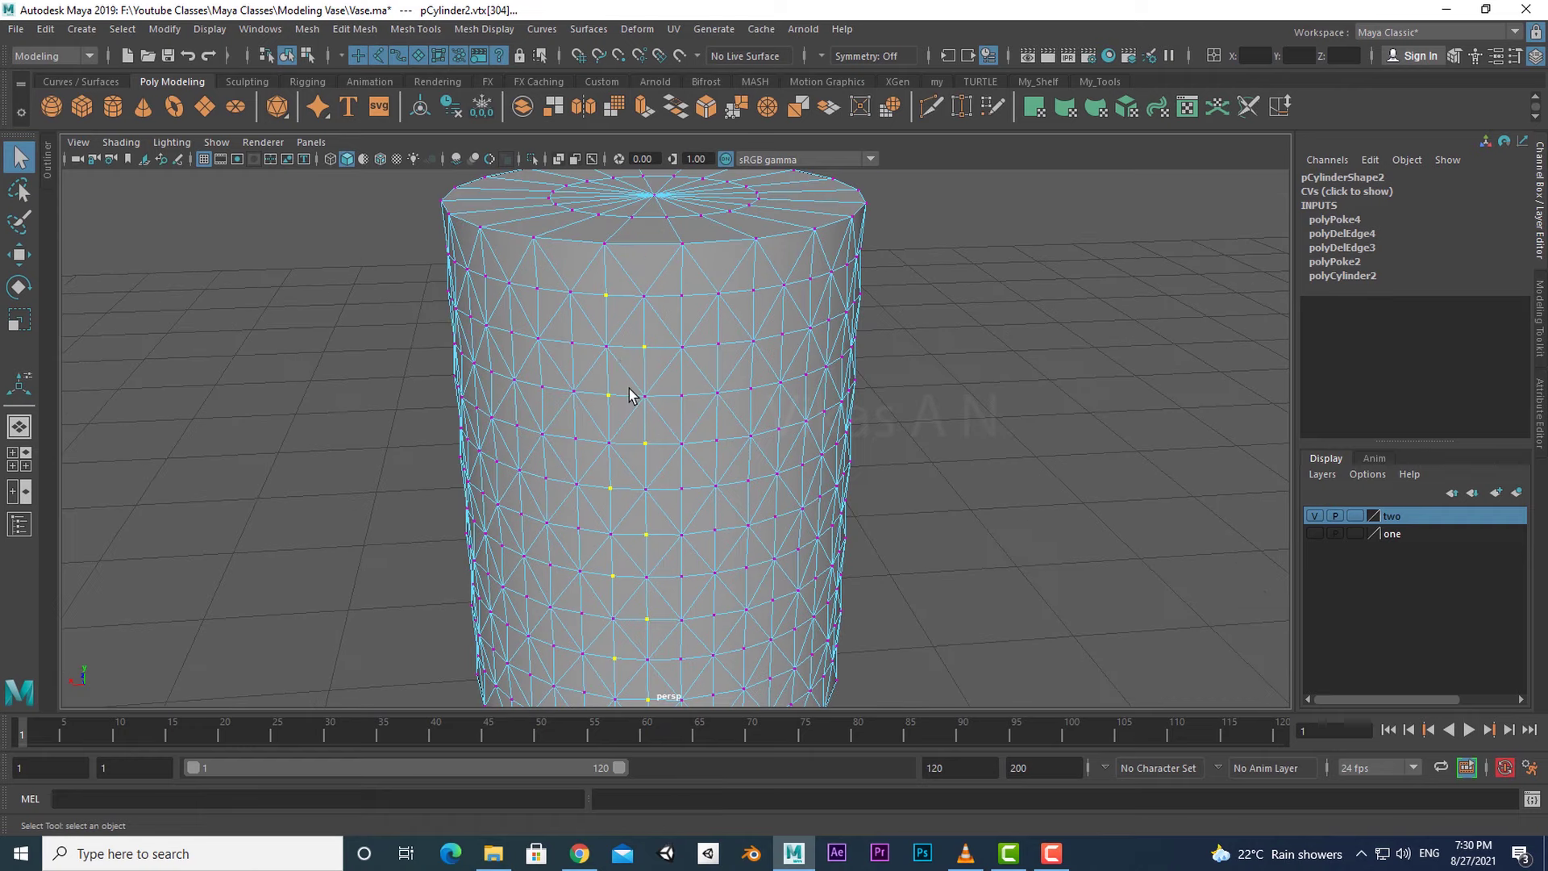
- Extend the selection to all similar diamond-centre vertices around the cylinder's side
{"action": "left_click", "coordinate": [123, 29]}
{"action": "left_click", "coordinate": [151, 148]}
{"action": "left_click_drag", "start_coordinate": [906, 501], "coordinate": [684, 332], "text": "alt"}
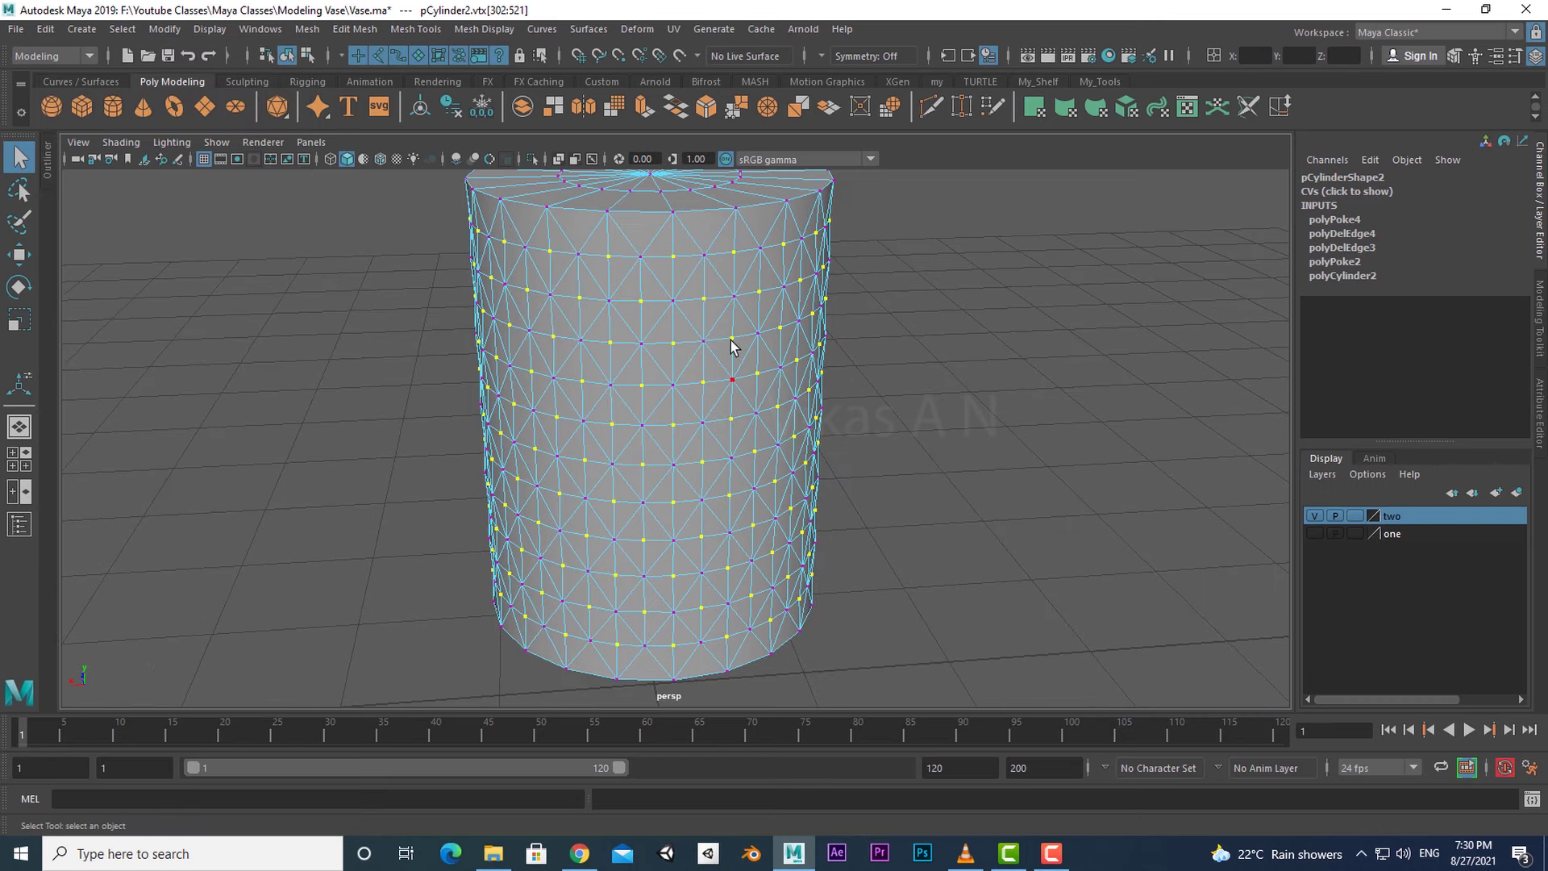
{"action": "left_click_drag", "start_coordinate": [871, 452], "coordinate": [738, 361], "text": "alt"}
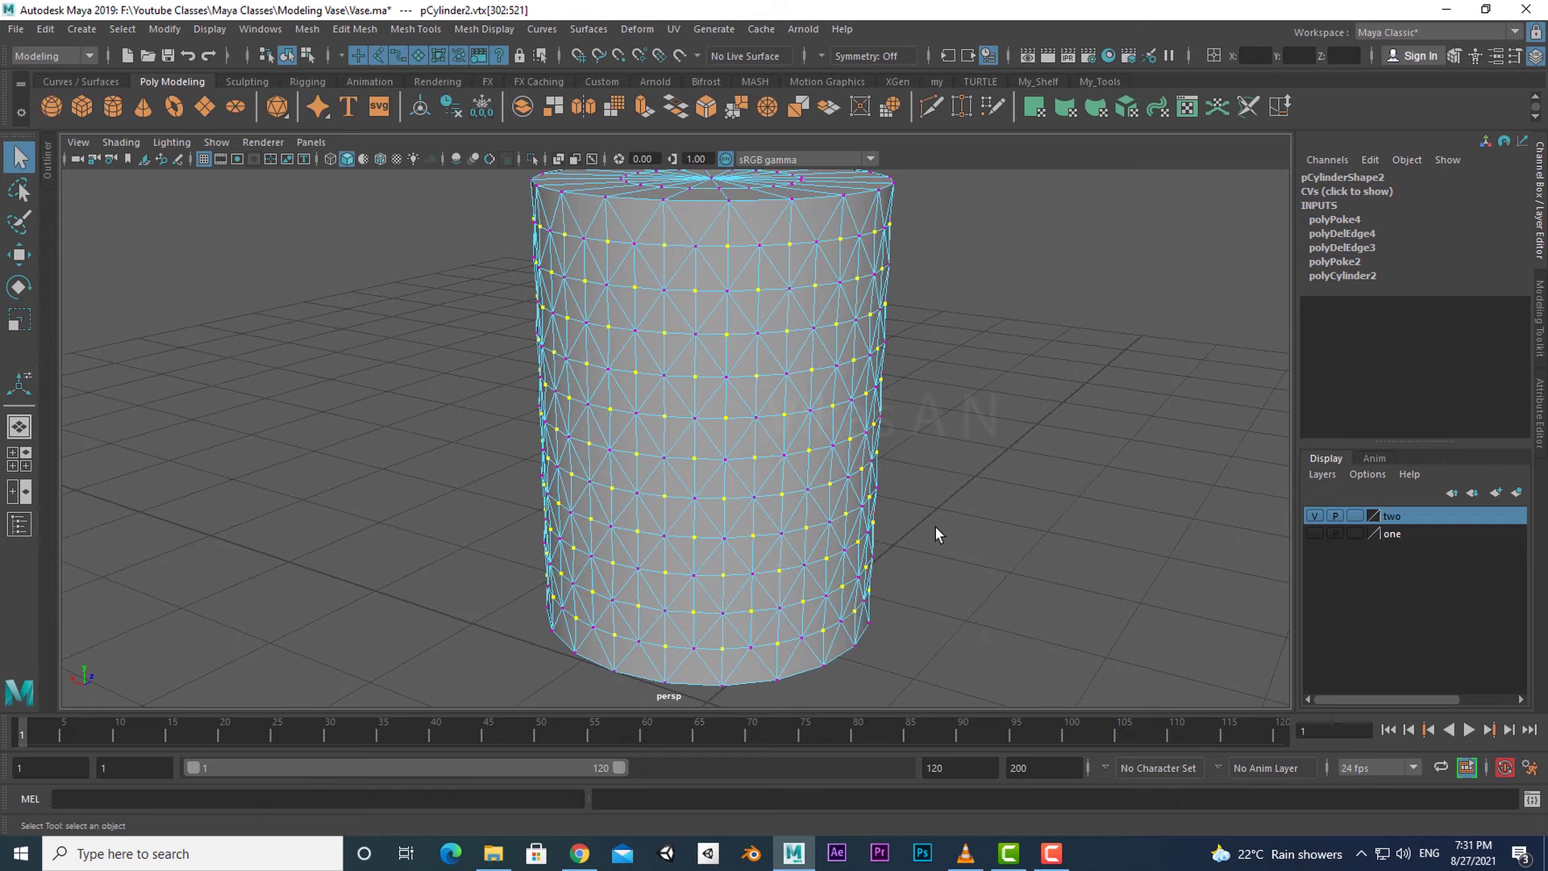
{"action": "mouse_move", "coordinate": [938, 534]}
{"action": "left_mouse_down", "text": "alt"}
{"action": "mouse_move", "coordinate": [861, 536]}
{"action": "mouse_move", "coordinate": [1064, 543]}
{"action": "mouse_move", "coordinate": [881, 556]}
{"action": "mouse_move", "coordinate": [968, 570]}
{"action": "mouse_move", "coordinate": [1116, 560]}
{"action": "mouse_move", "coordinate": [868, 553]}
{"action": "mouse_move", "coordinate": [964, 546]}
{"action": "left_mouse_up", "text": "alt"}
- Try to scale the selected diamond-centre vertices outward in the horizontal plane, and undo the scaling
{"action": "key", "text": "r"}
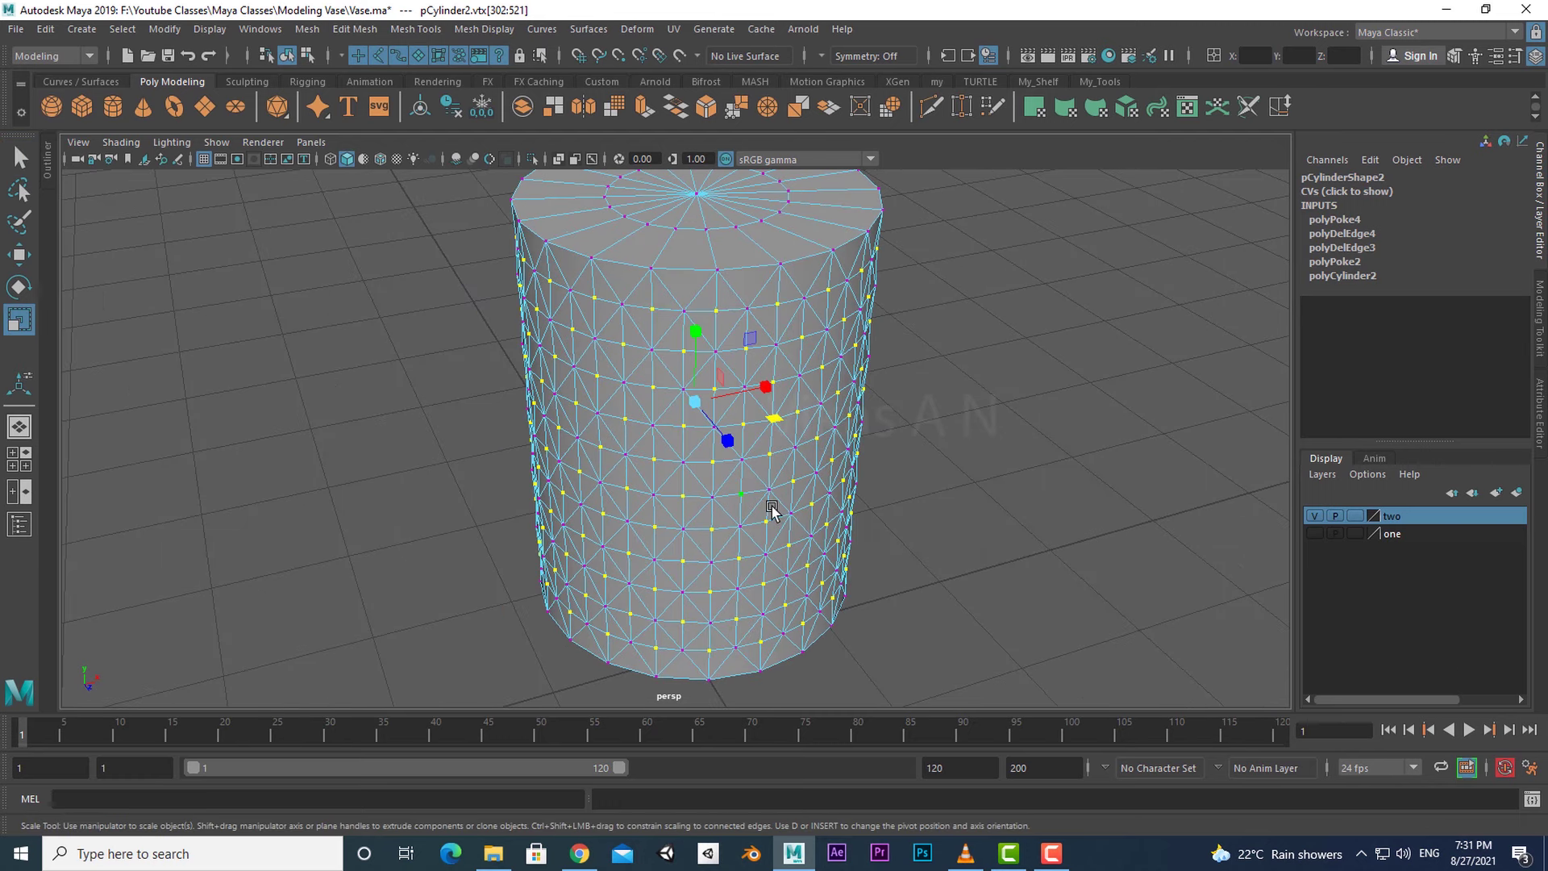
{"action": "left_click_drag", "start_coordinate": [771, 510], "coordinate": [782, 472], "text": "alt"}
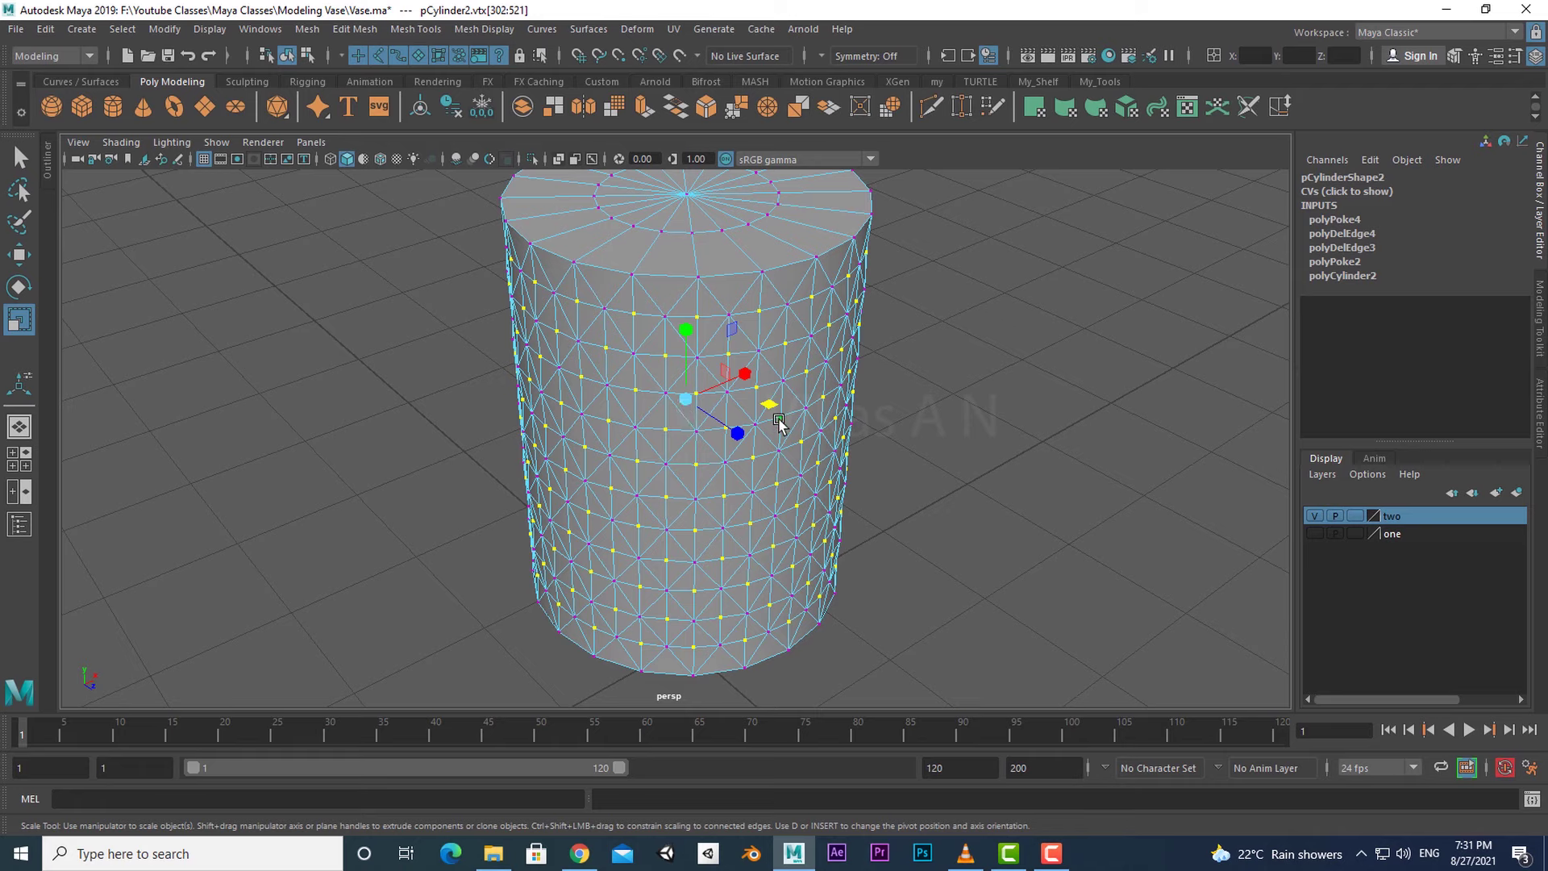
{"action": "mouse_move", "coordinate": [768, 408]}
{"action": "left_mouse_down"}
{"action": "mouse_move", "coordinate": [781, 406]}
{"action": "mouse_move", "coordinate": [767, 408]}
{"action": "left_mouse_up"}
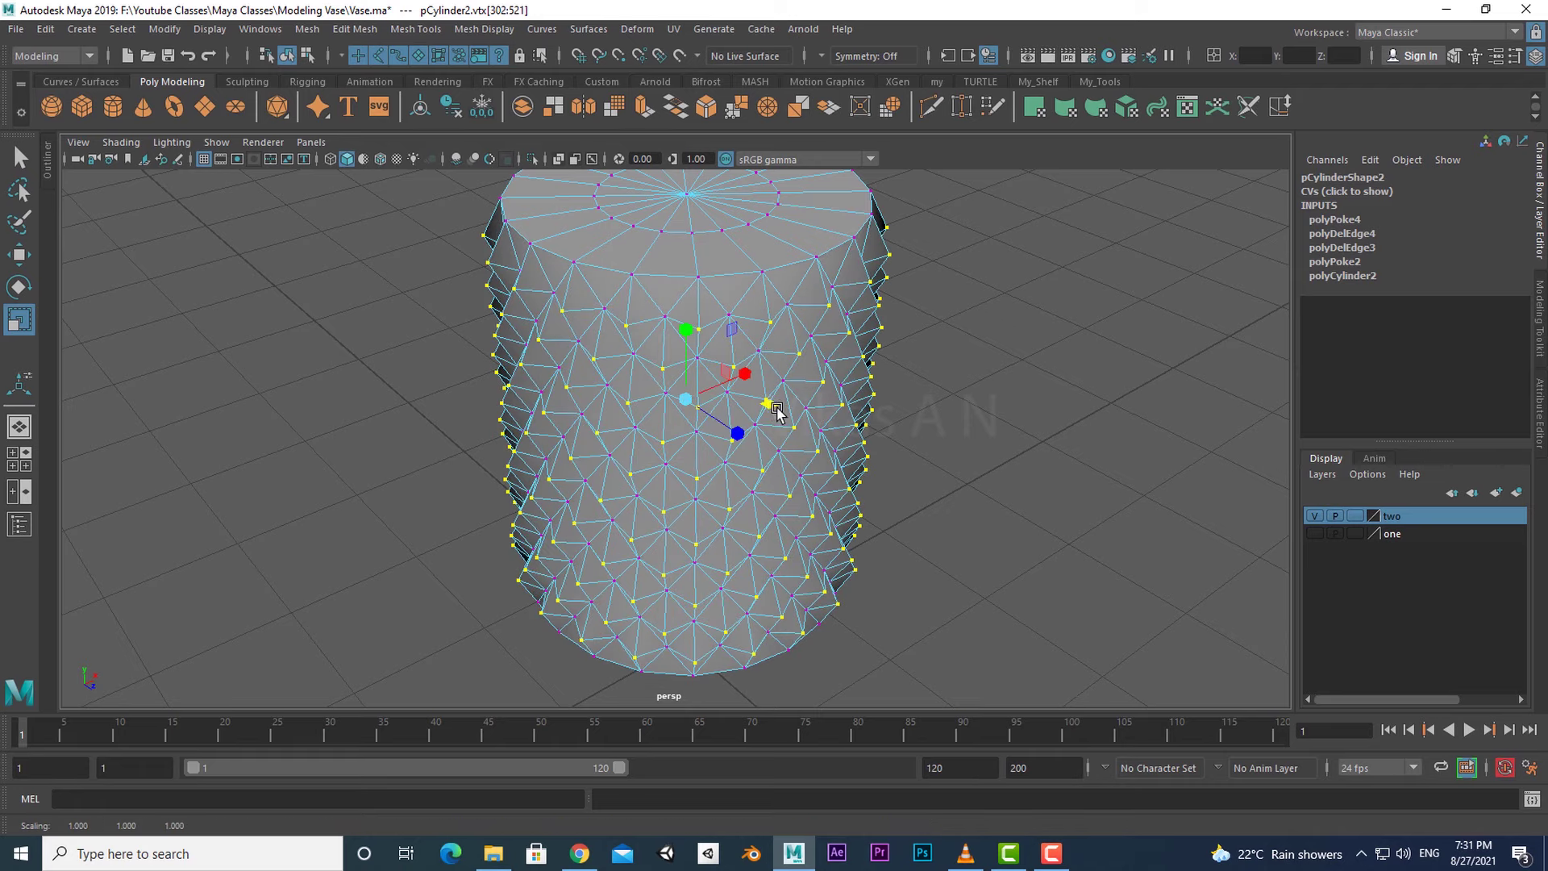
{"action": "key", "text": "ctrl+z"}
- Try moving the selected diamond-centre vertices along single axes with the Move tool, undoing the moves
{"action": "key", "text": "w"}
{"action": "left_click_drag", "start_coordinate": [753, 535], "coordinate": [786, 466], "text": "alt"}
{"action": "key", "text": "ctrl+z"}
{"action": "left_click_drag", "start_coordinate": [704, 372], "coordinate": [733, 458]}
{"action": "key", "text": "ctrl+z"}
{"action": "left_click_drag", "start_coordinate": [808, 522], "coordinate": [787, 404], "text": "alt"}
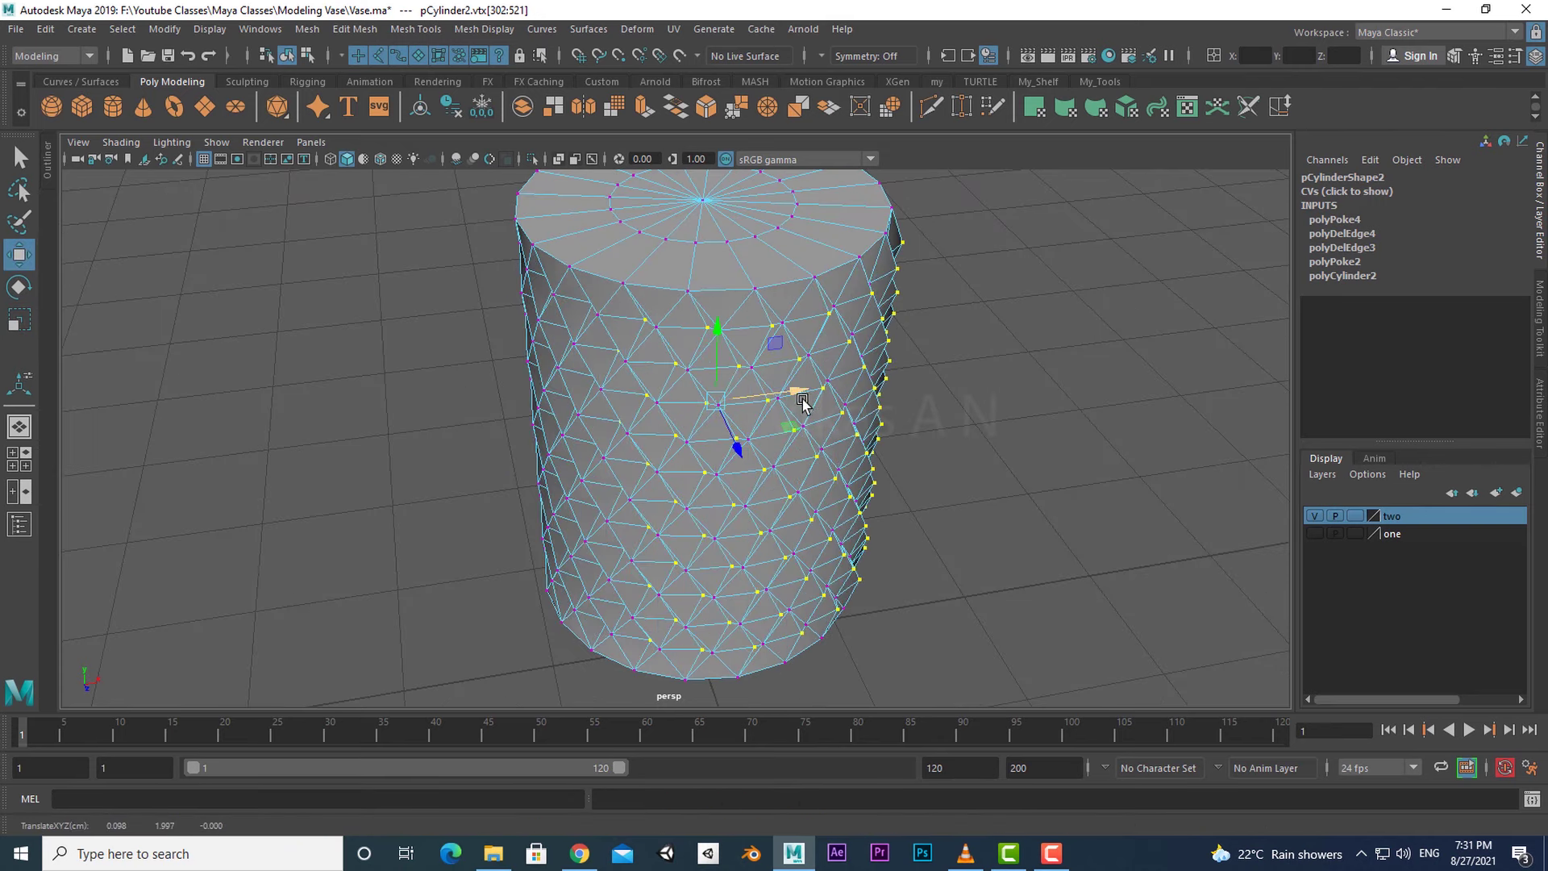
- Move the selected diamond-centre vertices outward along their normals to raise the diamonds into spikes
{"action": "left_click_drag", "start_coordinate": [774, 591], "coordinate": [815, 593], "text": "alt"}
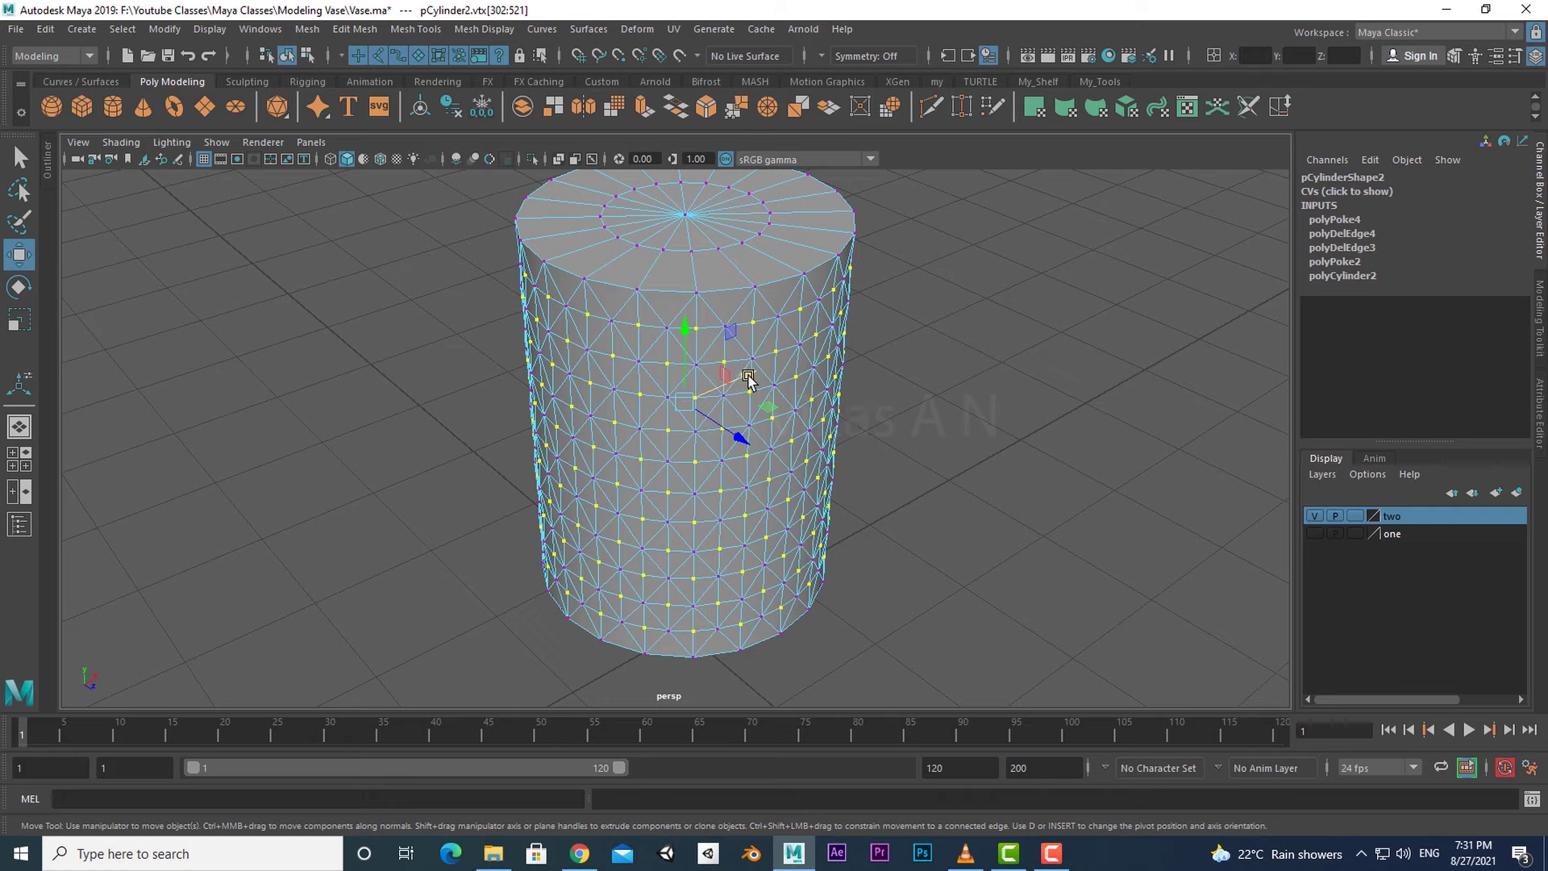
{"action": "middle_click_drag", "start_coordinate": [748, 375], "coordinate": [766, 379], "text": "ctrl"}
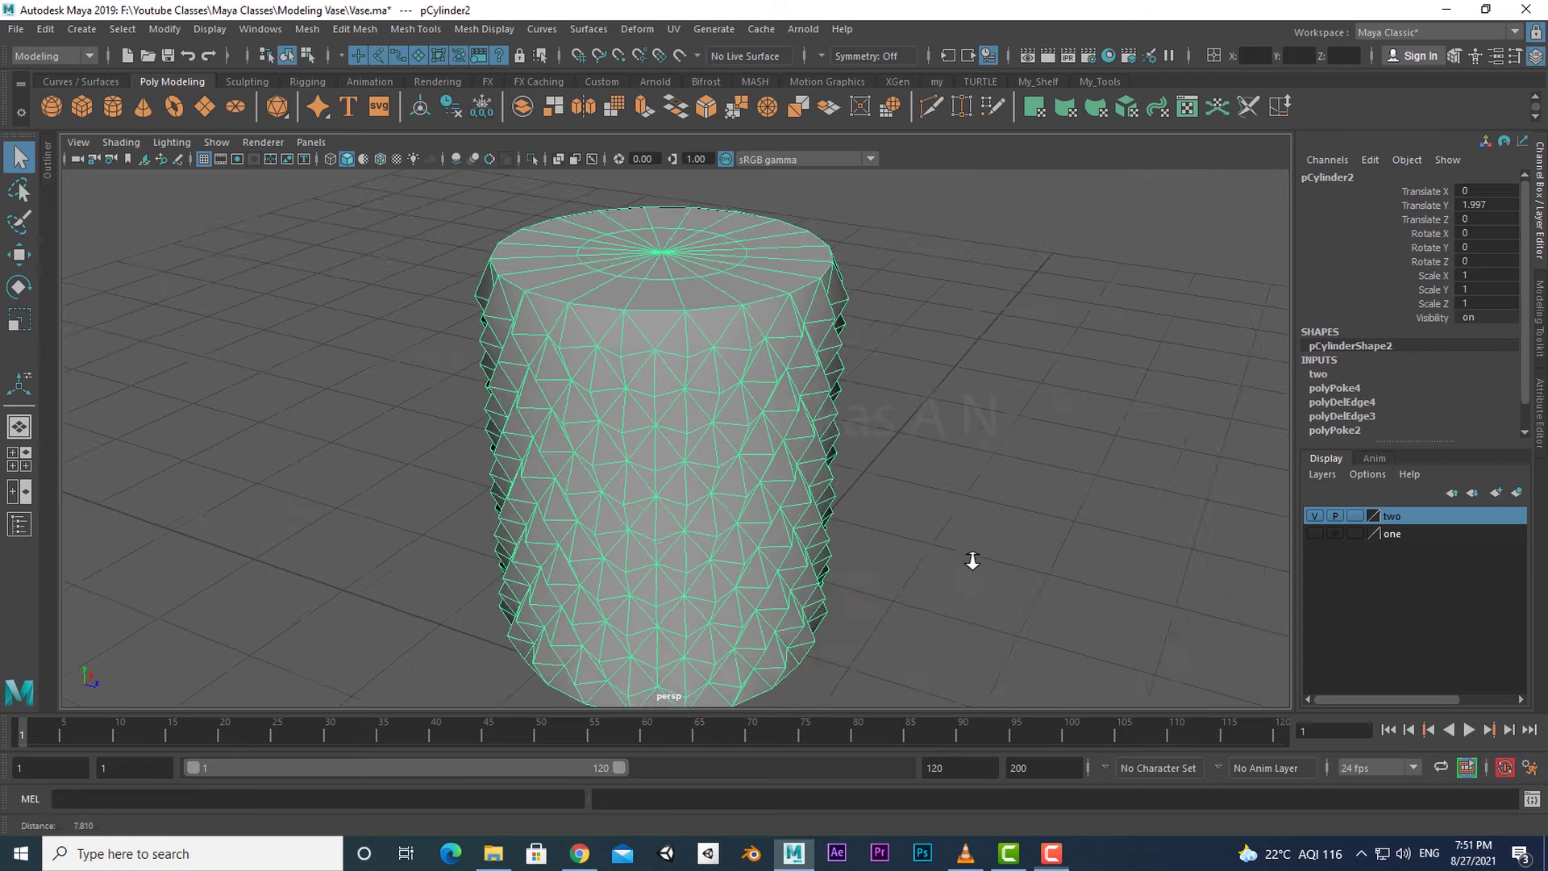
- Switch the cylinder to edge mode and select the complete inner edge ring on its top cap
{"action": "mouse_move", "coordinate": [973, 559]}
{"action": "left_mouse_down", "text": "alt"}
{"action": "mouse_move", "coordinate": [945, 508]}
{"action": "mouse_move", "coordinate": [950, 566]}
{"action": "left_mouse_up", "text": "alt"}
{"action": "scroll", "coordinate": [949, 566], "scroll_direction": "up", "scroll_amount": 2}
{"action": "middle_click_drag", "start_coordinate": [973, 429], "coordinate": [971, 512], "text": "alt"}
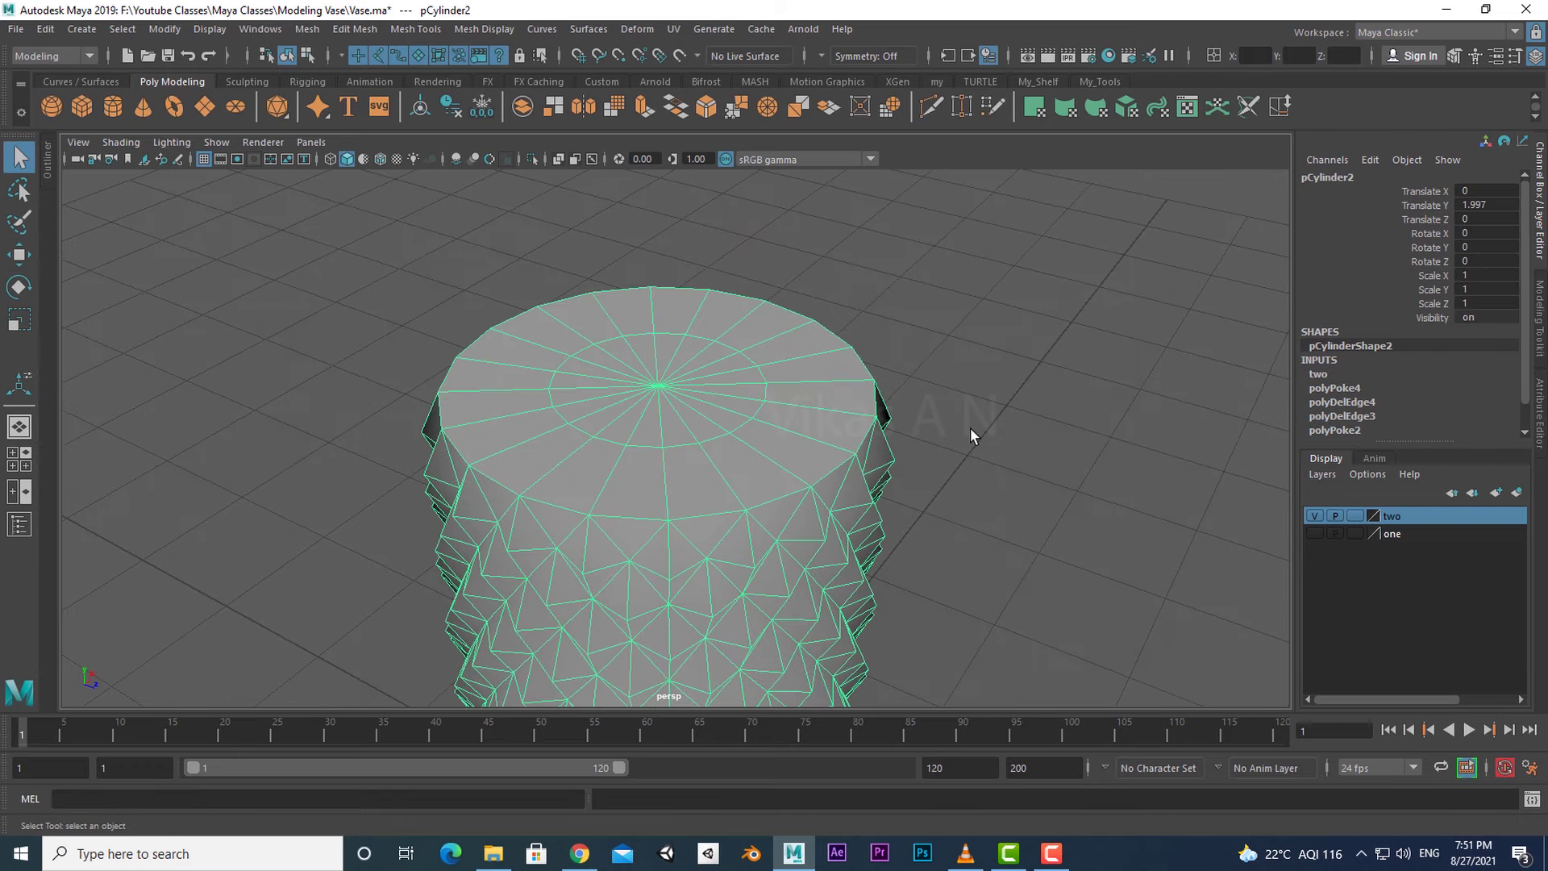
{"action": "right_click_drag", "start_coordinate": [970, 370], "coordinate": [971, 324]}
{"action": "middle_click_drag", "start_coordinate": [994, 413], "coordinate": [992, 433], "text": "alt"}
{"action": "left_click", "coordinate": [919, 434]}
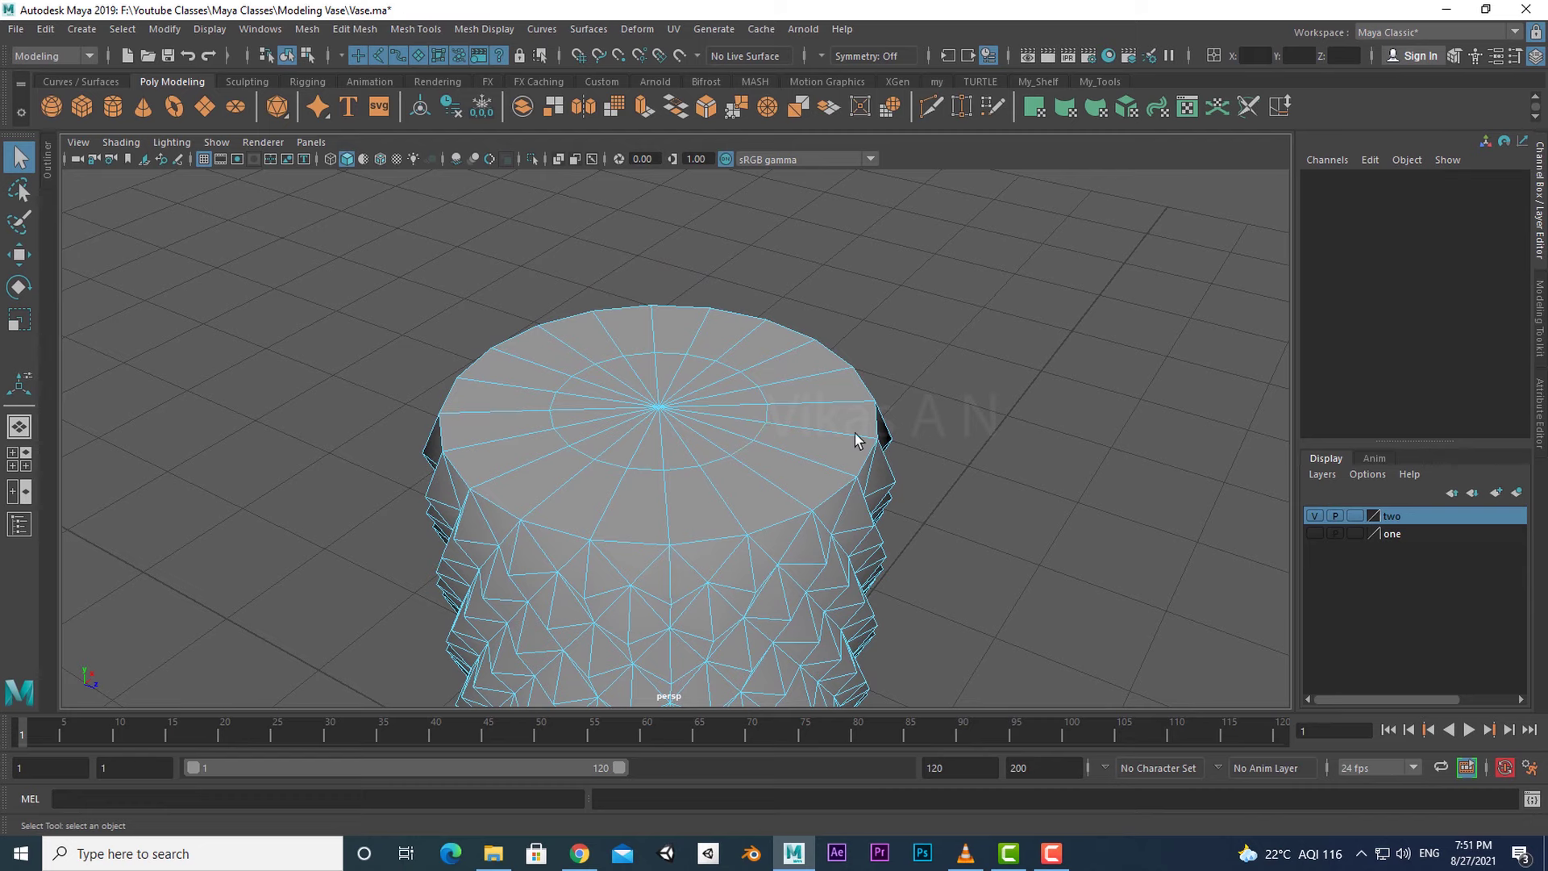
{"action": "left_click", "coordinate": [762, 434]}
- Scale the top cap's inner edge ring outward in the horizontal plane until it lies close to the rim
{"action": "left_click_drag", "start_coordinate": [906, 509], "coordinate": [752, 452], "text": "alt"}
{"action": "key", "text": "r"}
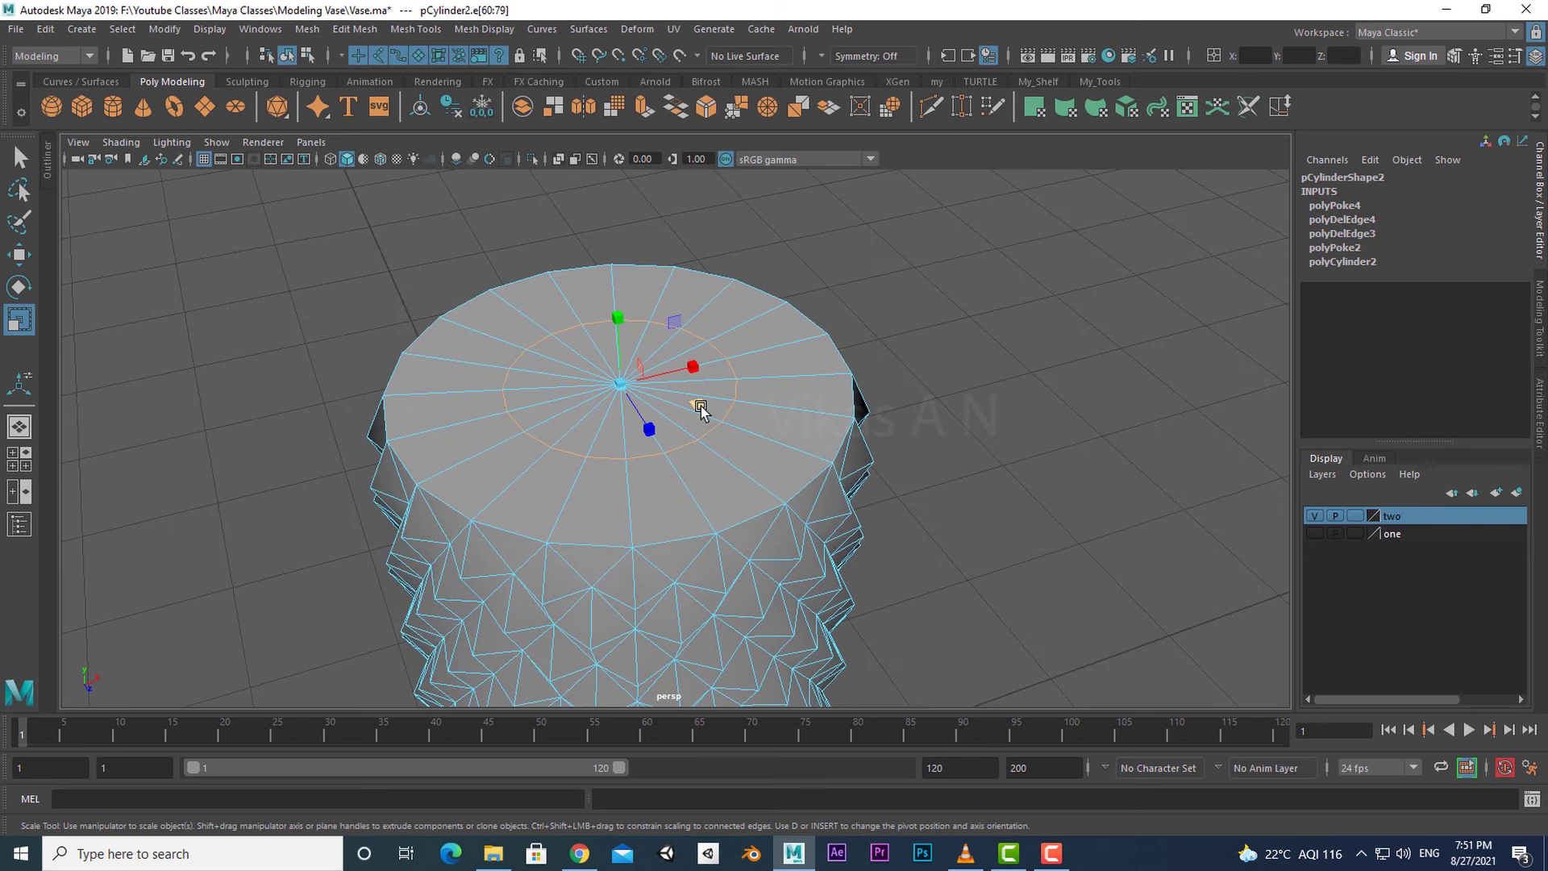
{"action": "left_click_drag", "start_coordinate": [699, 403], "coordinate": [869, 501]}
{"action": "scroll", "coordinate": [806, 520], "scroll_direction": "down", "scroll_amount": 3}
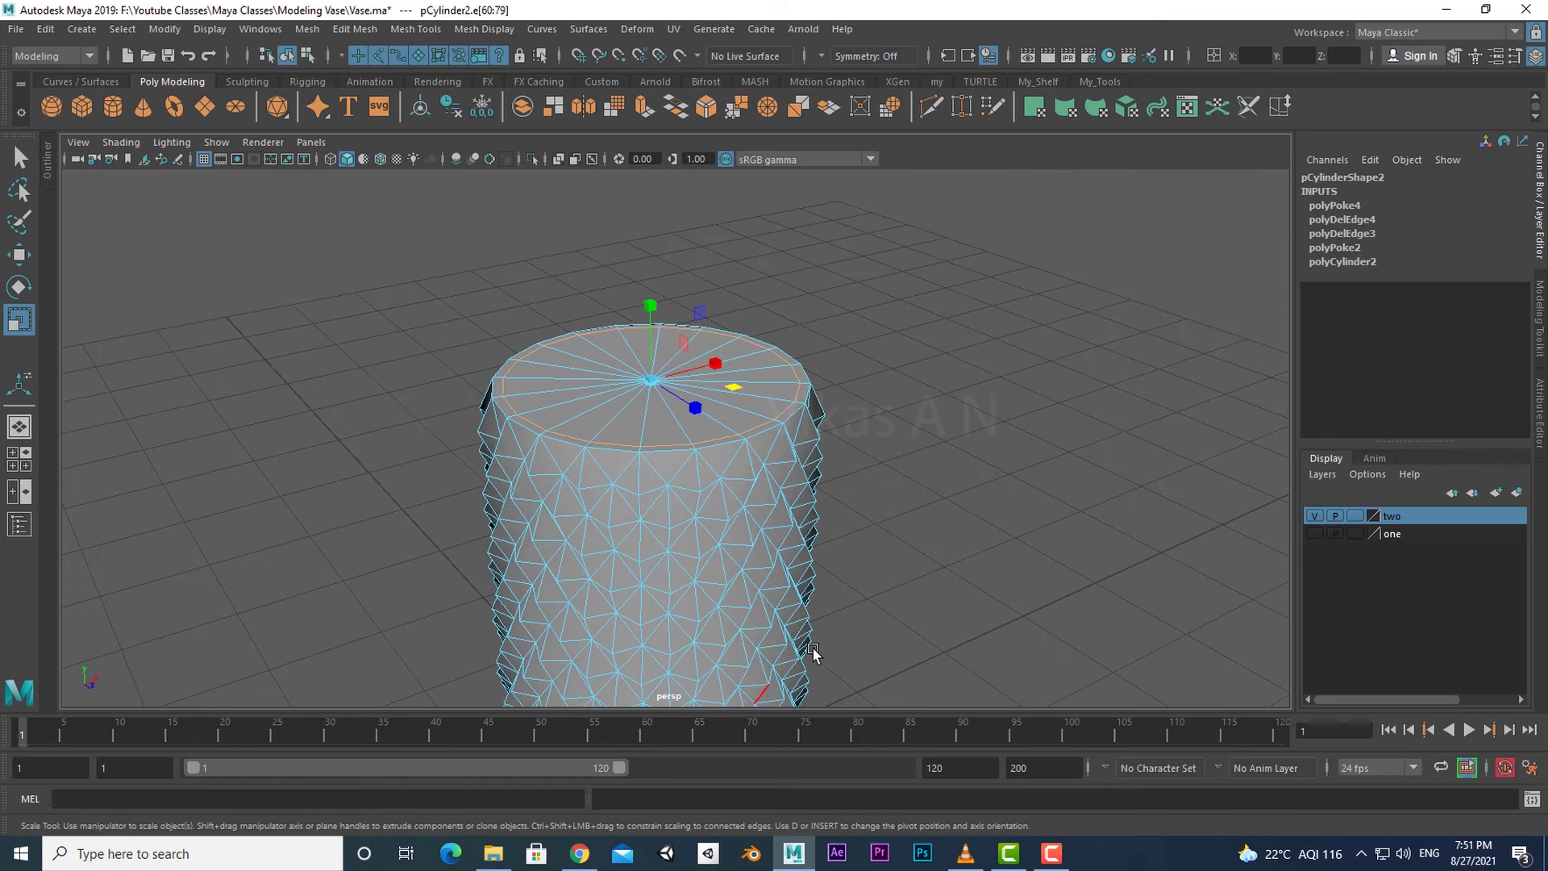
- Scale the top cap's inner edge ring slightly further outward in the horizontal plane, by a factor of about 1.017
{"action": "middle_click_drag", "start_coordinate": [812, 650], "coordinate": [842, 555], "text": "alt"}
{"action": "scroll", "coordinate": [817, 466], "scroll_direction": "up", "scroll_amount": 3}
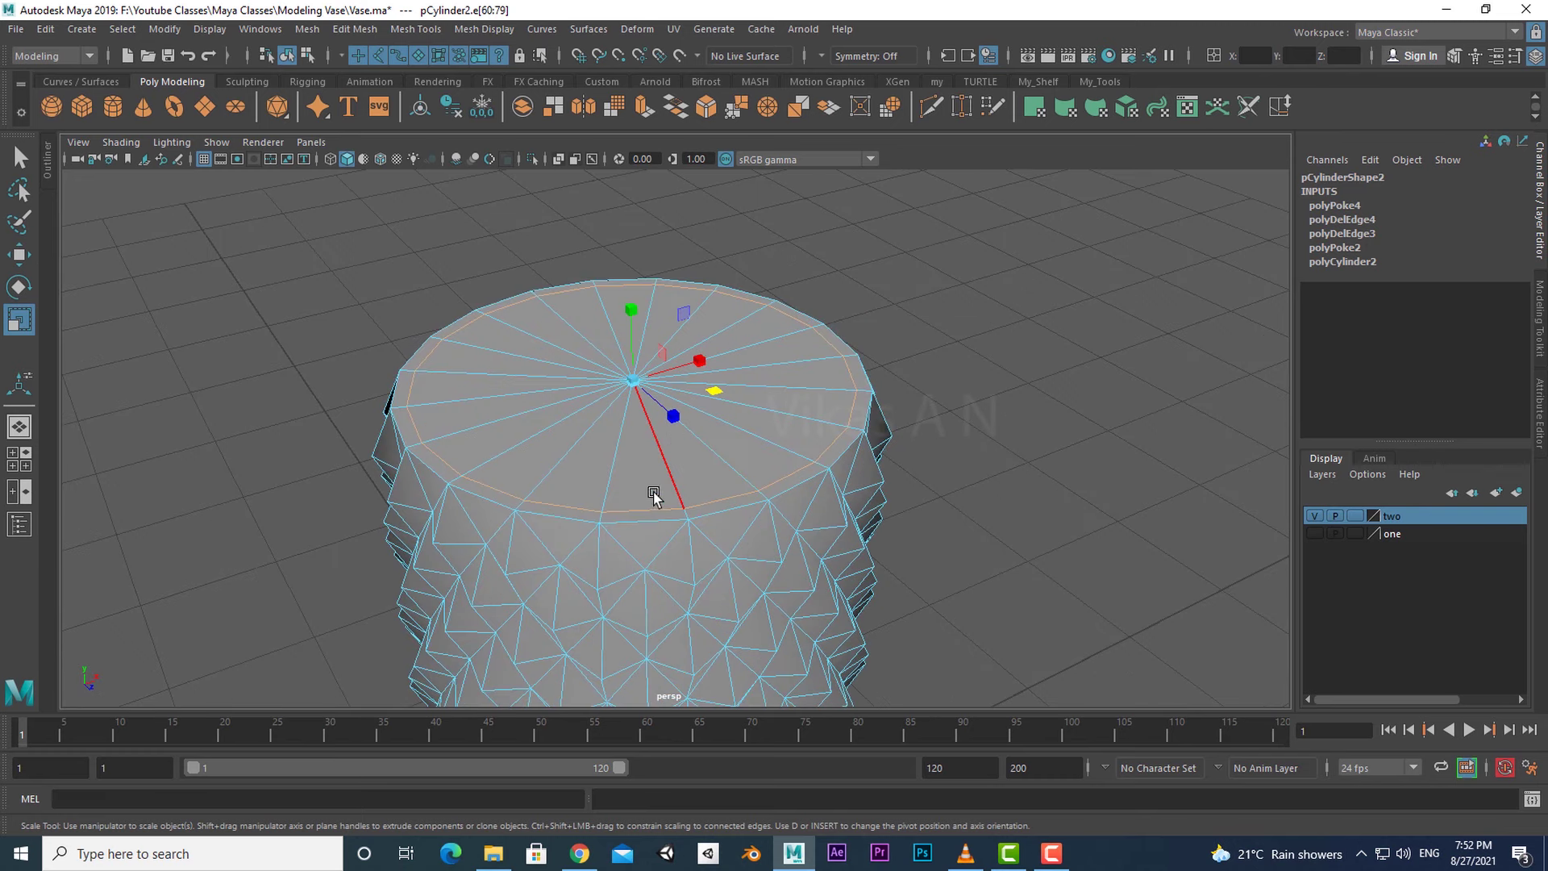
{"action": "left_click_drag", "start_coordinate": [657, 494], "coordinate": [815, 463], "text": "alt"}
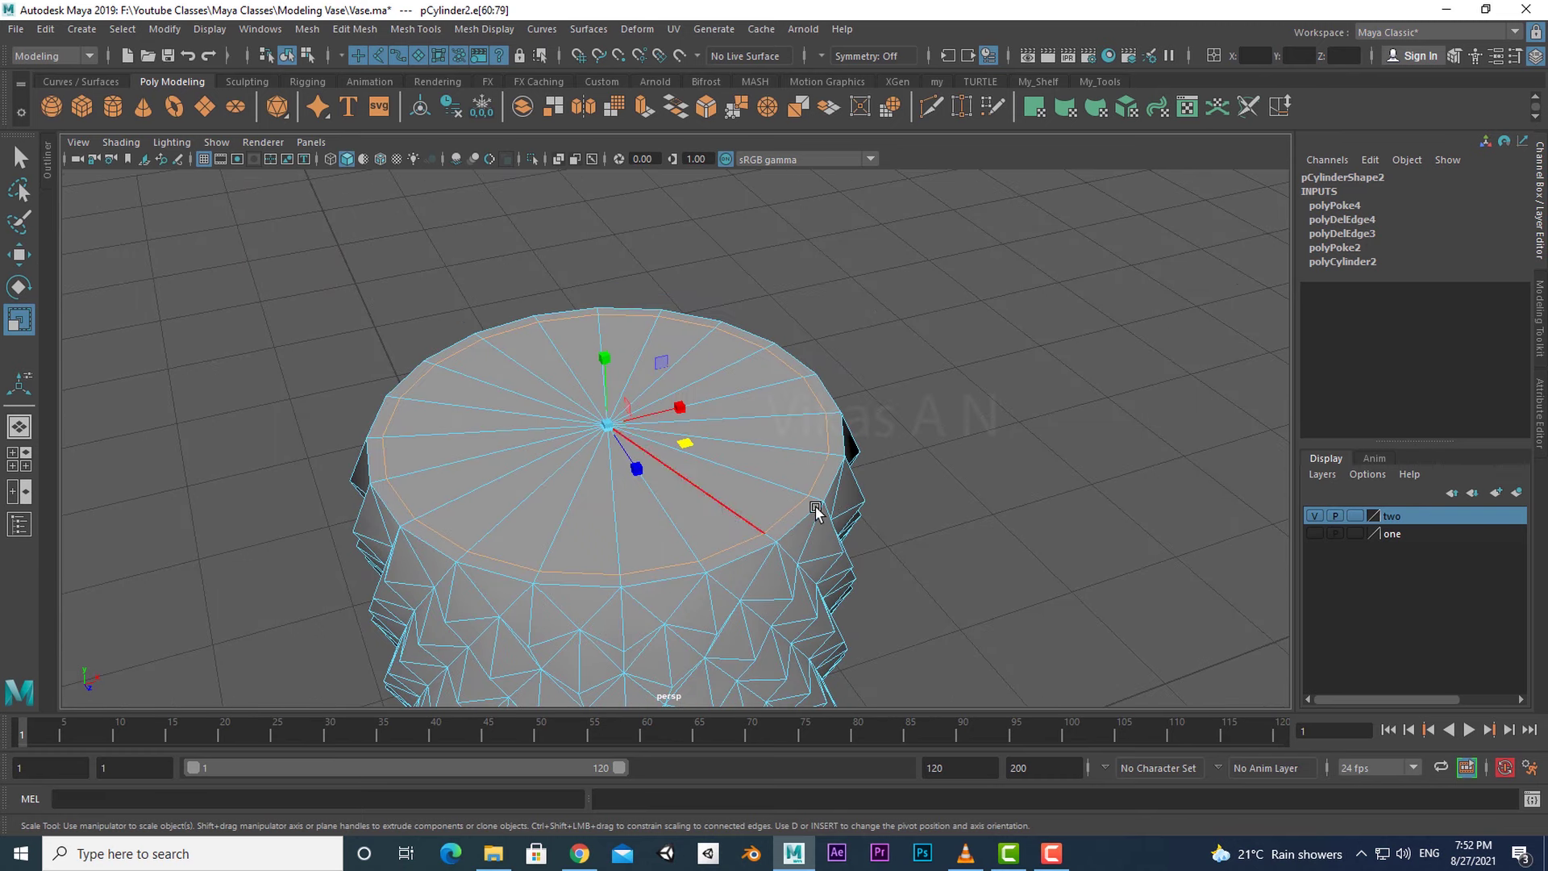
{"action": "scroll", "coordinate": [864, 466], "scroll_direction": "up", "scroll_amount": 3}
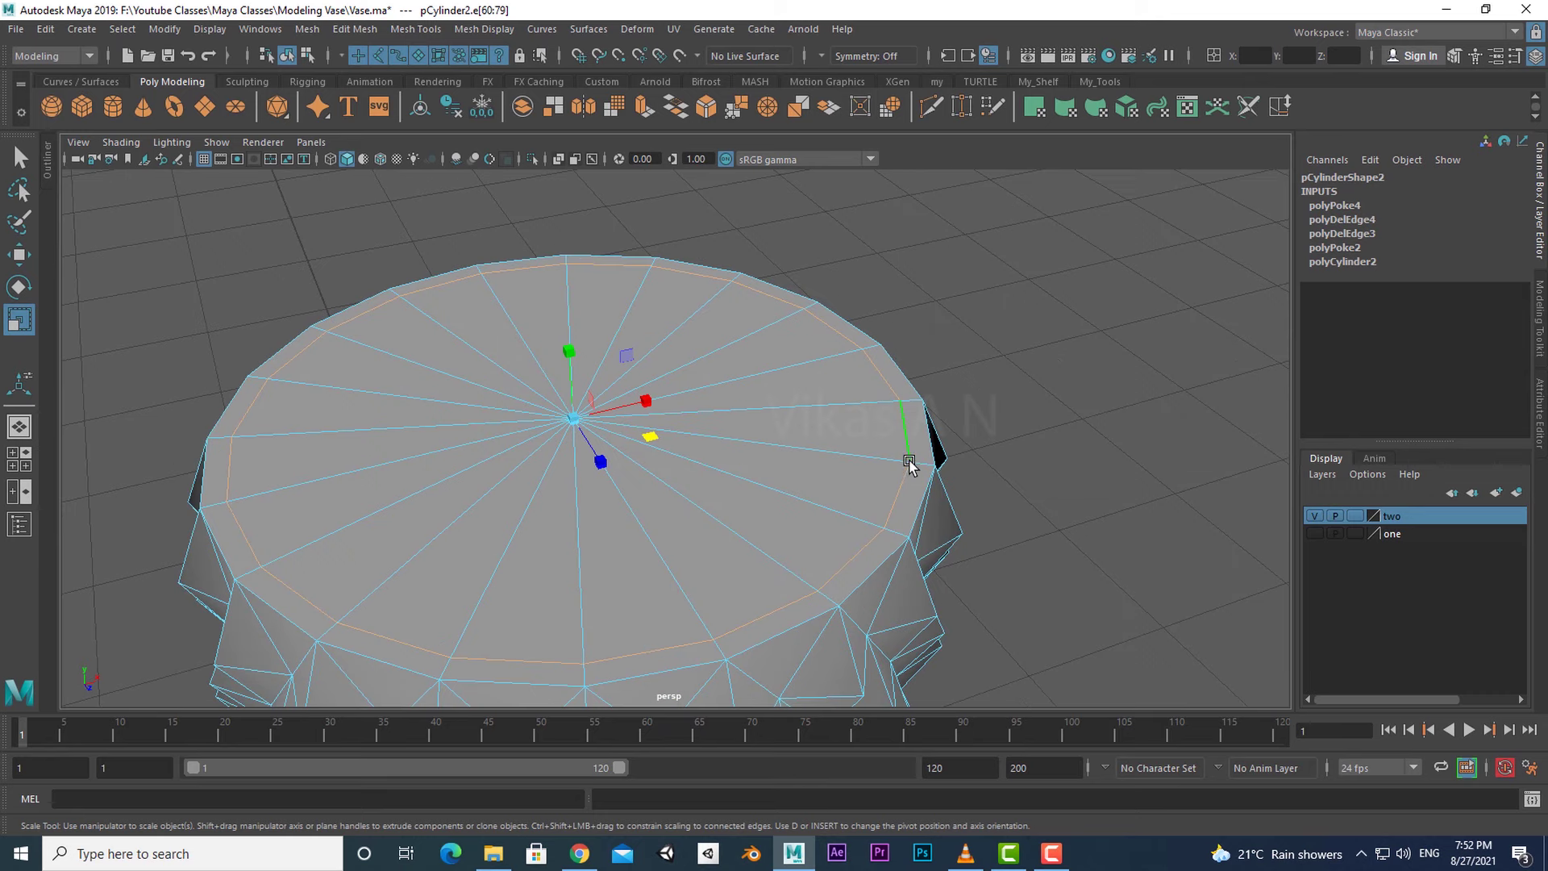
{"action": "middle_click_drag", "start_coordinate": [910, 464], "coordinate": [1001, 533]}
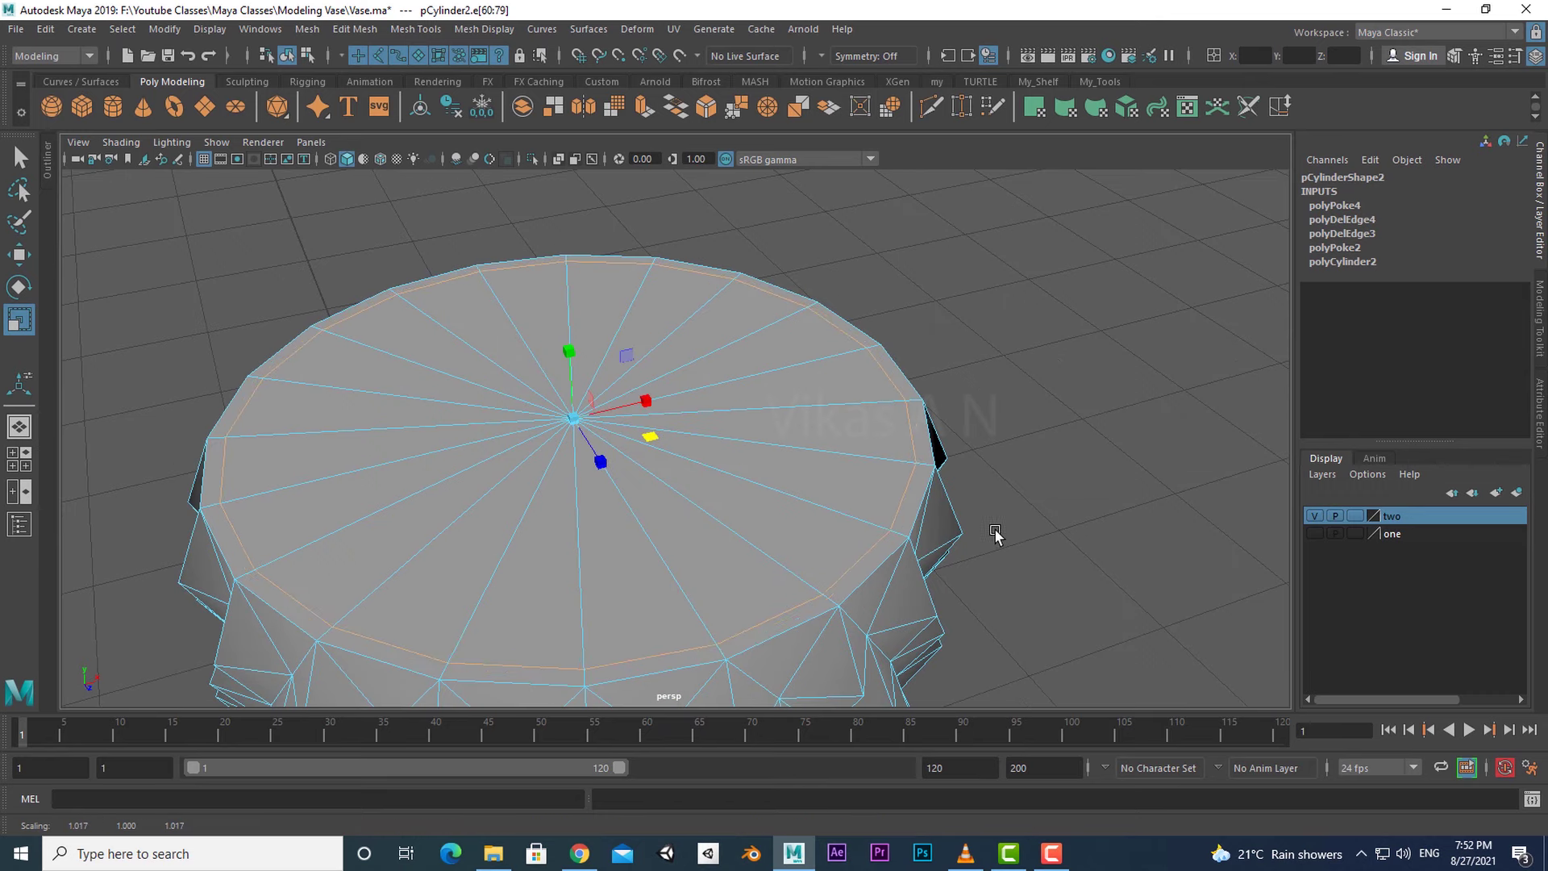
- Return to the Select tool and switch the cylinder from edge to face mode, with the top cap in view
{"action": "scroll", "coordinate": [952, 524], "scroll_direction": "down", "scroll_amount": 5}
{"action": "key", "text": "q"}
{"action": "right_click_drag", "start_coordinate": [950, 369], "coordinate": [950, 411]}
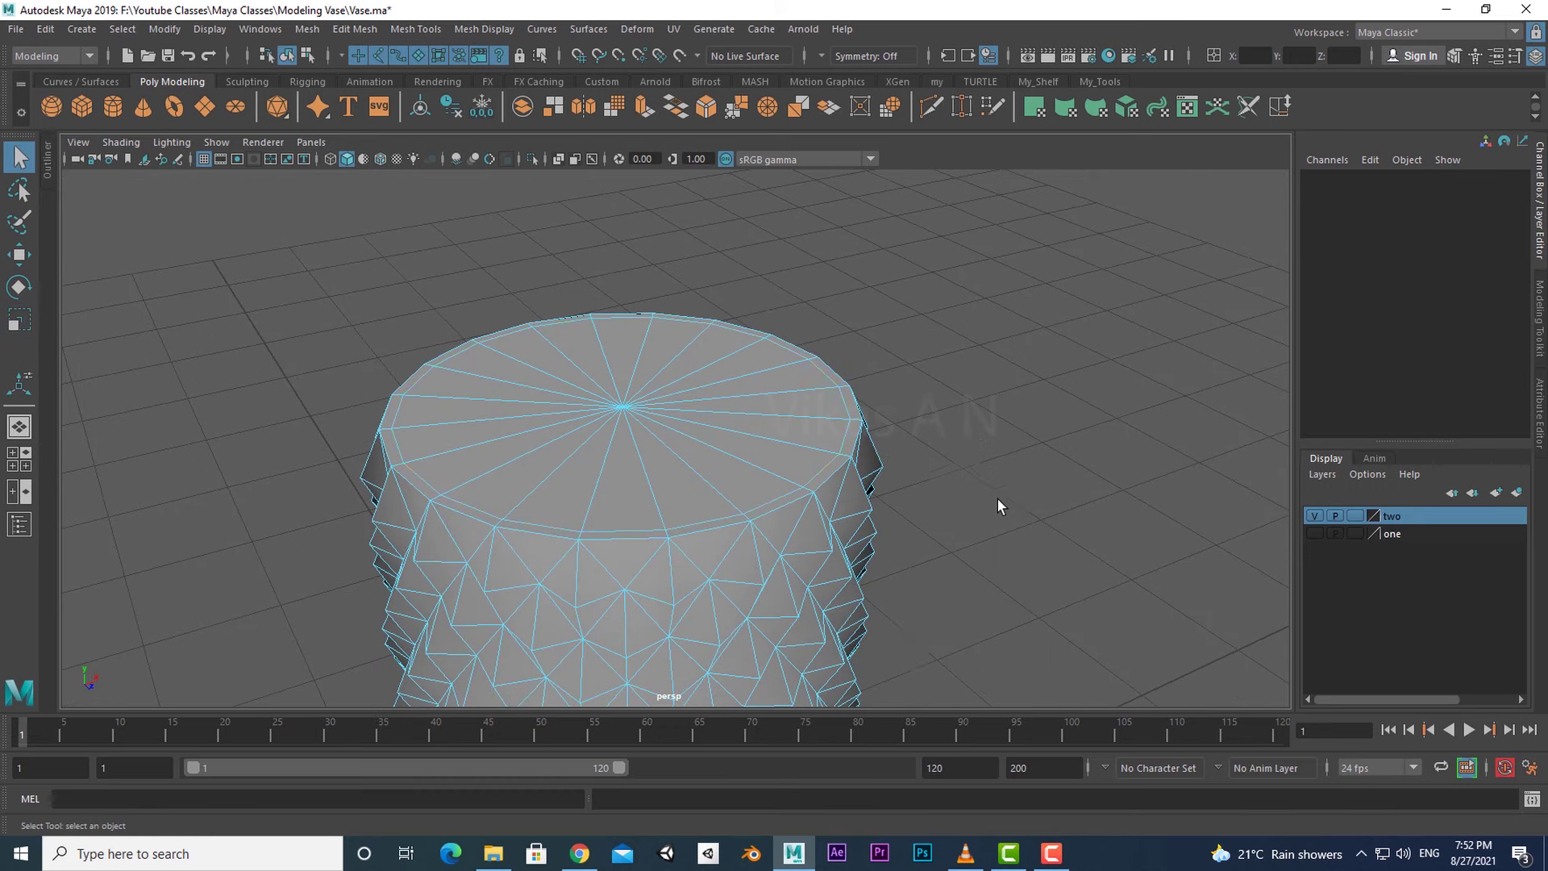
{"action": "left_click_drag", "start_coordinate": [685, 556], "coordinate": [520, 508], "text": "alt"}
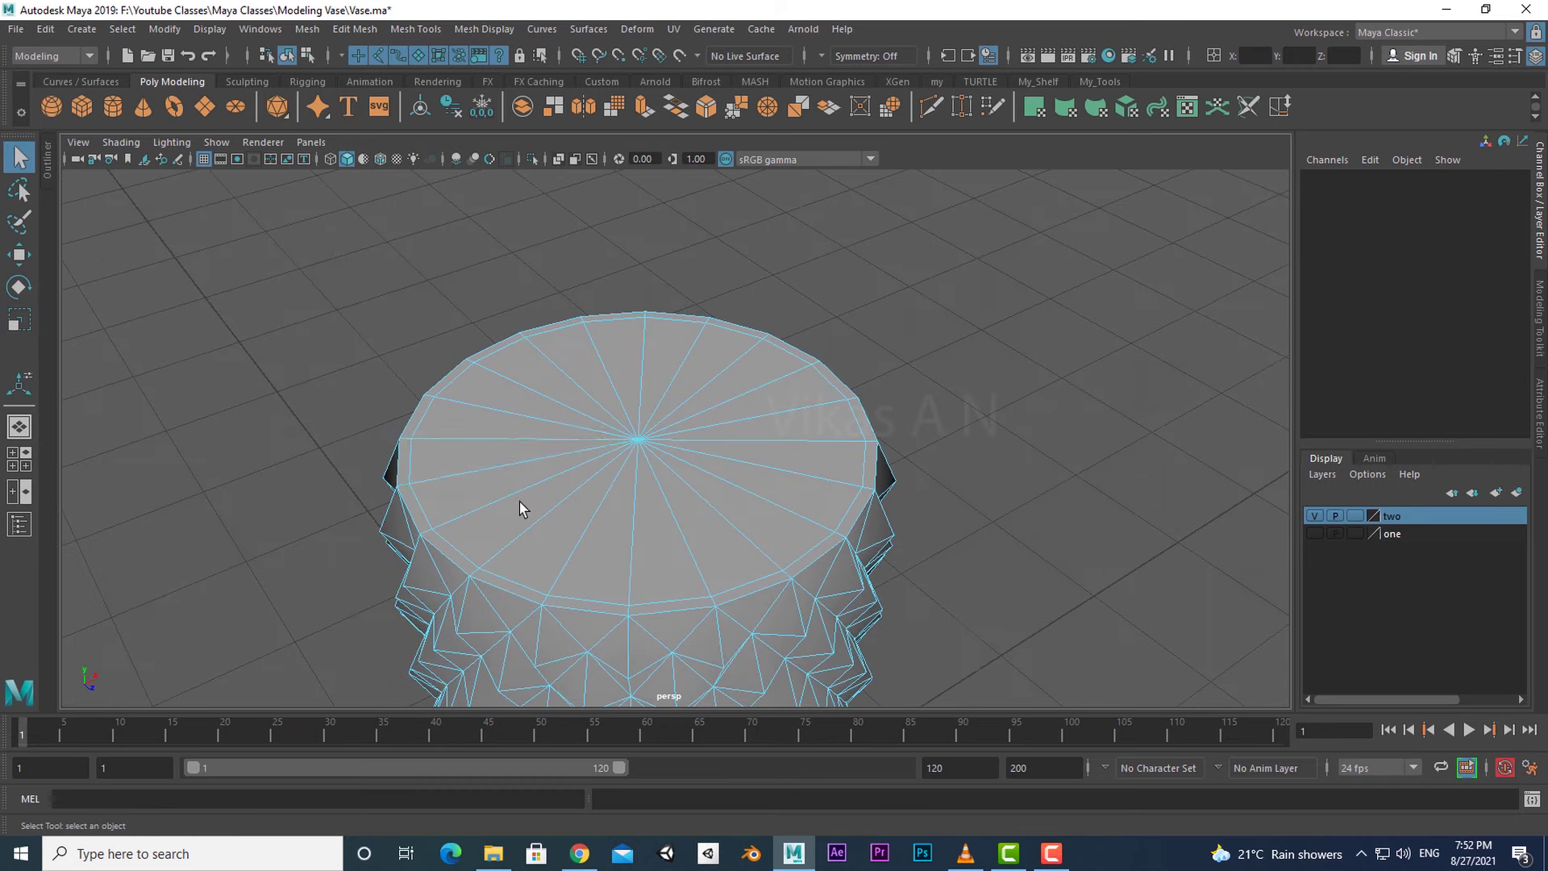
- Select all faces inside the top cap's inner ring with the Paint Selection tool and enlarge its brush
{"action": "left_click", "coordinate": [19, 223]}
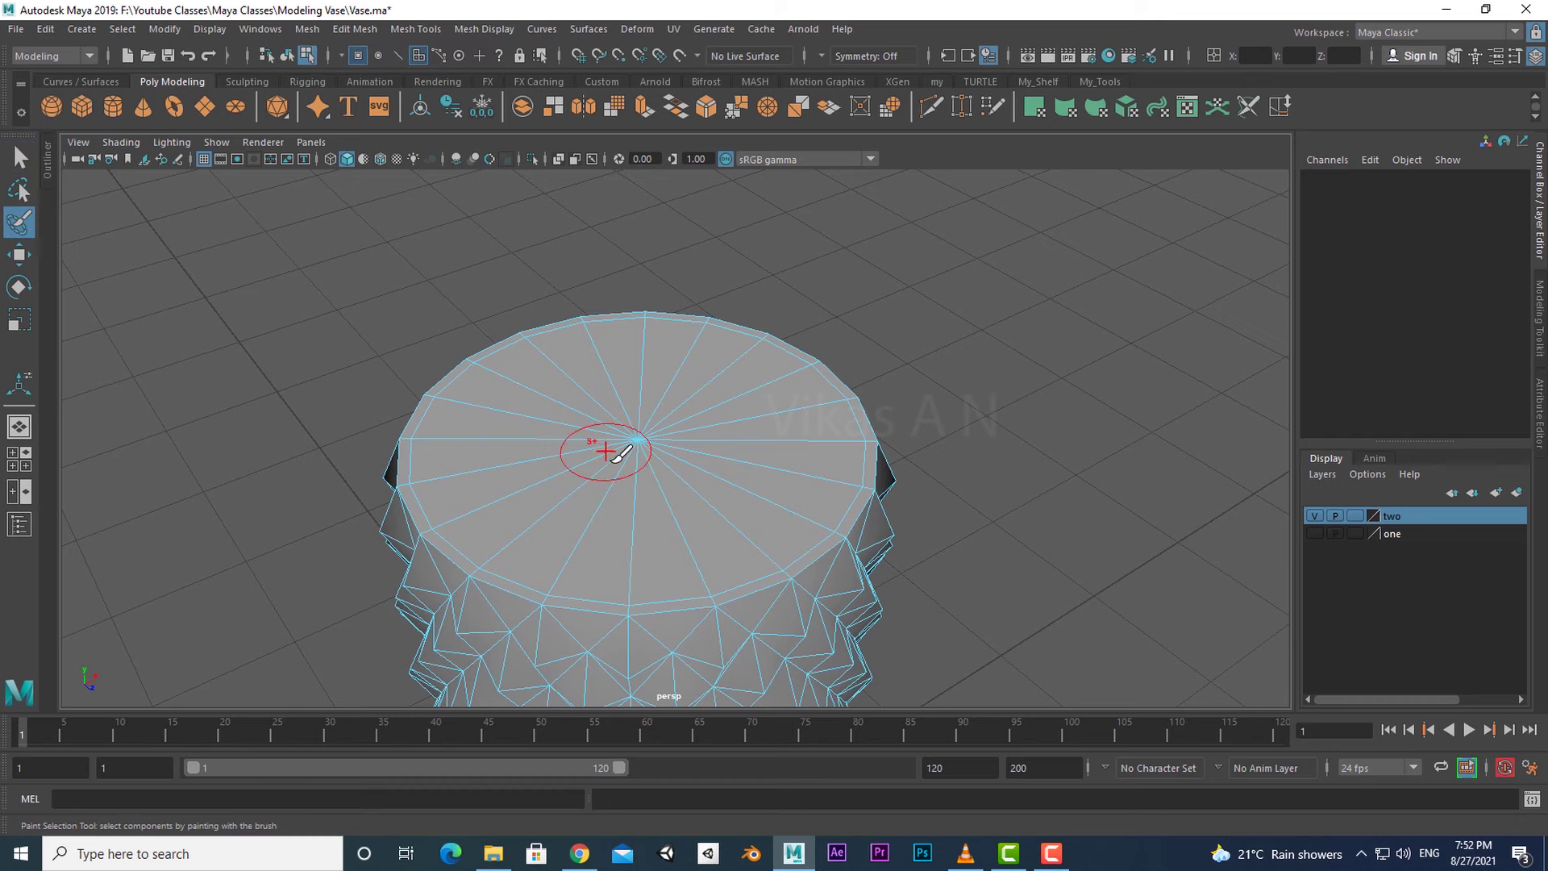
{"action": "scroll", "coordinate": [808, 455], "scroll_direction": "down", "scroll_amount": 4}
{"action": "scroll", "coordinate": [819, 484], "scroll_direction": "up", "scroll_amount": 3}
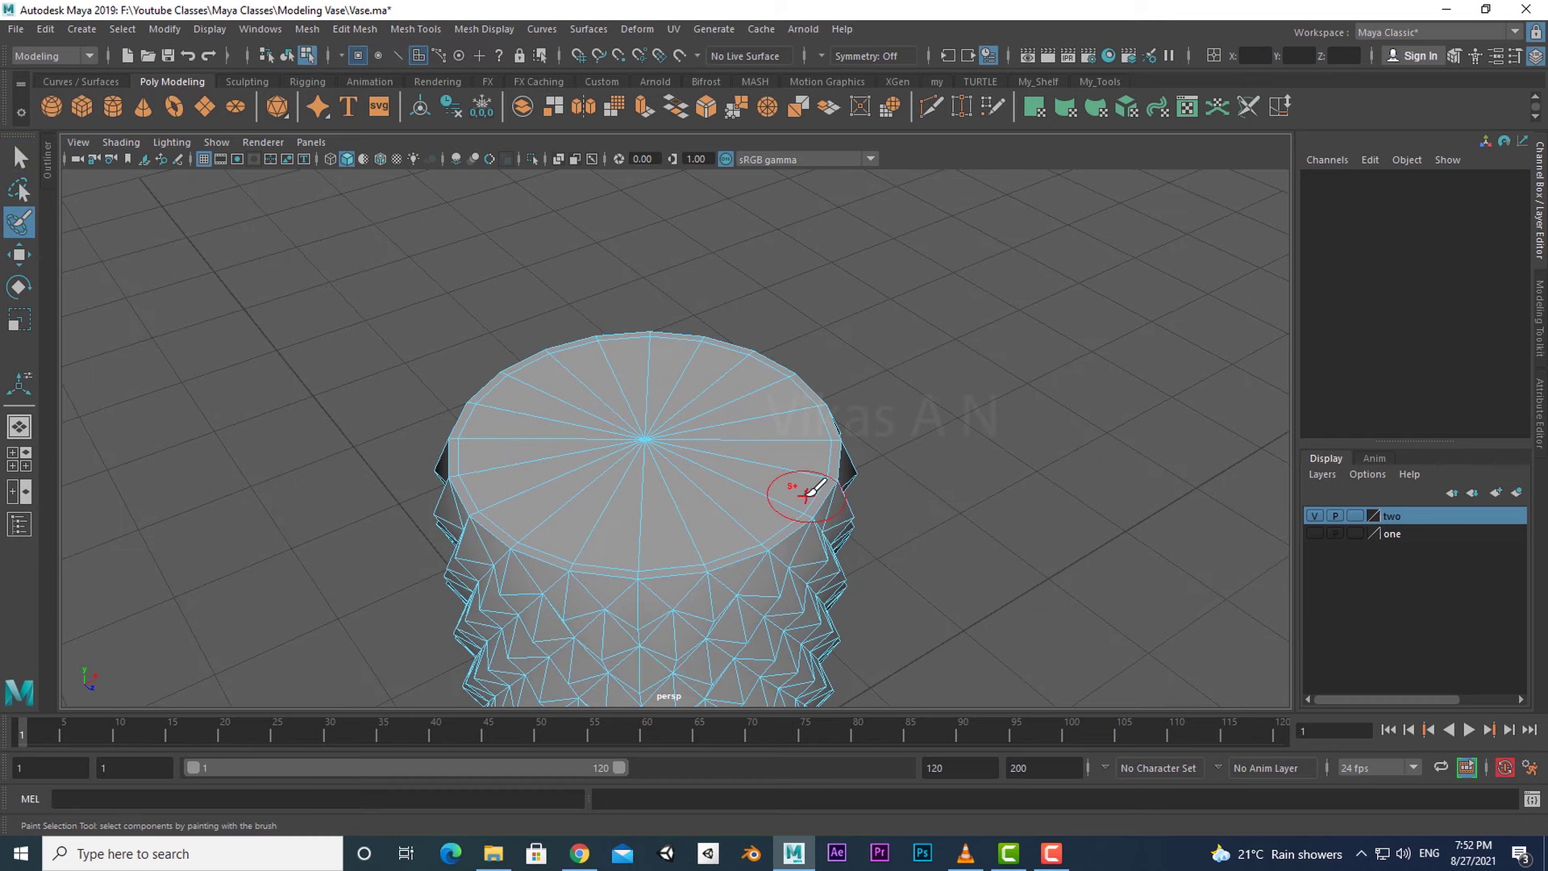
{"action": "scroll", "coordinate": [786, 525], "scroll_direction": "up", "scroll_amount": 2}
{"action": "mouse_move", "coordinate": [754, 501]}
{"action": "left_mouse_down"}
{"action": "mouse_move", "coordinate": [692, 322]}
{"action": "mouse_move", "coordinate": [556, 345]}
{"action": "left_mouse_up"}
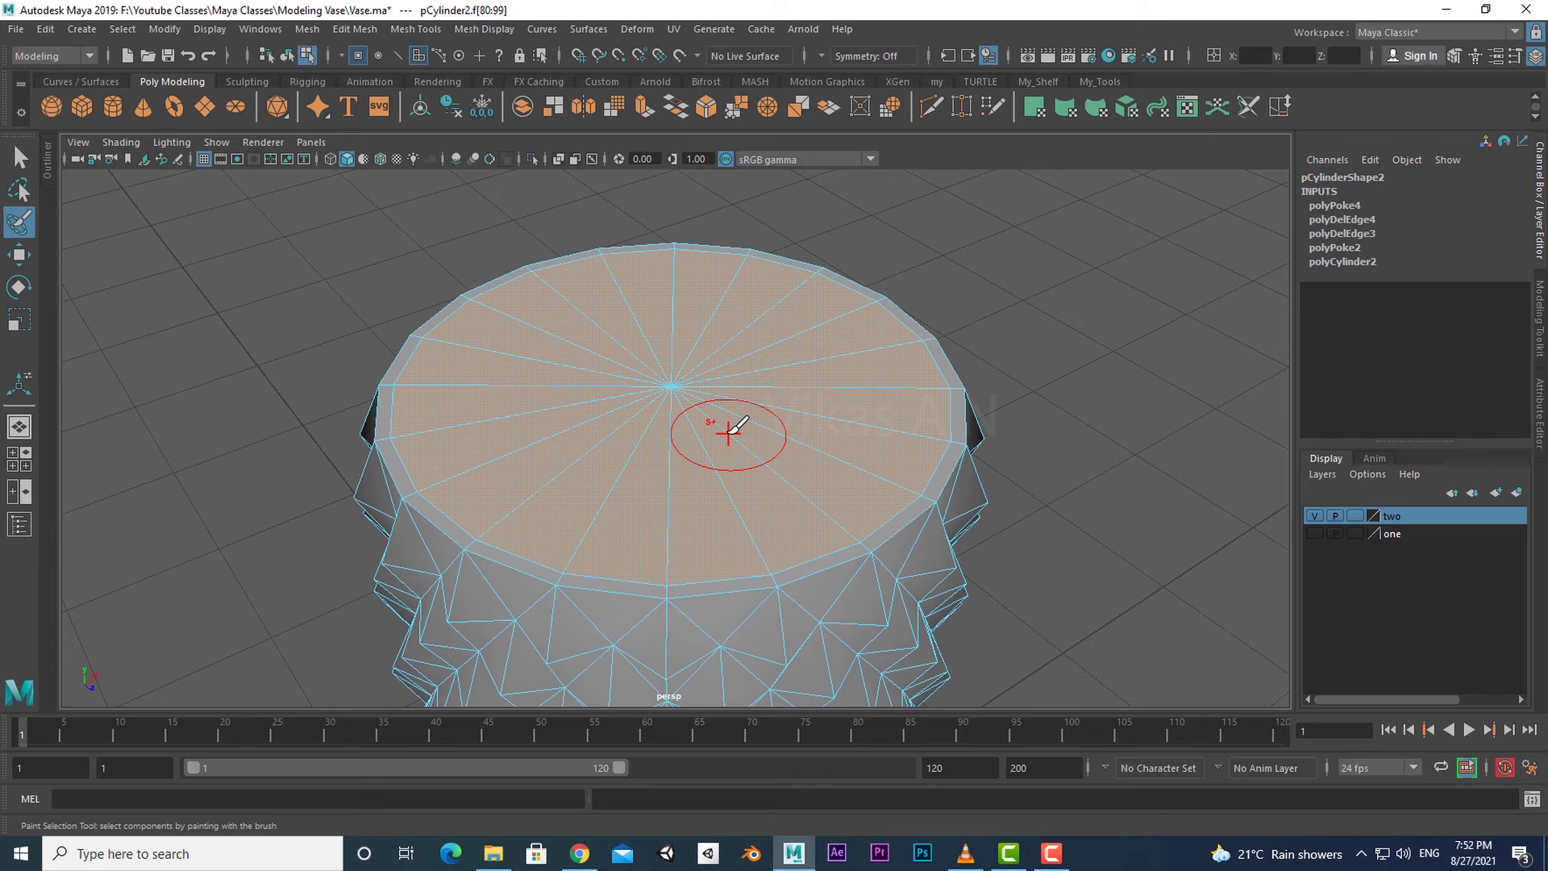
{"action": "key", "text": "b"}
{"action": "mouse_move", "coordinate": [702, 482]}
{"action": "left_mouse_down"}
{"action": "mouse_move", "coordinate": [753, 478]}
{"action": "mouse_move", "coordinate": [694, 493]}
{"action": "mouse_move", "coordinate": [715, 495]}
{"action": "left_mouse_up"}
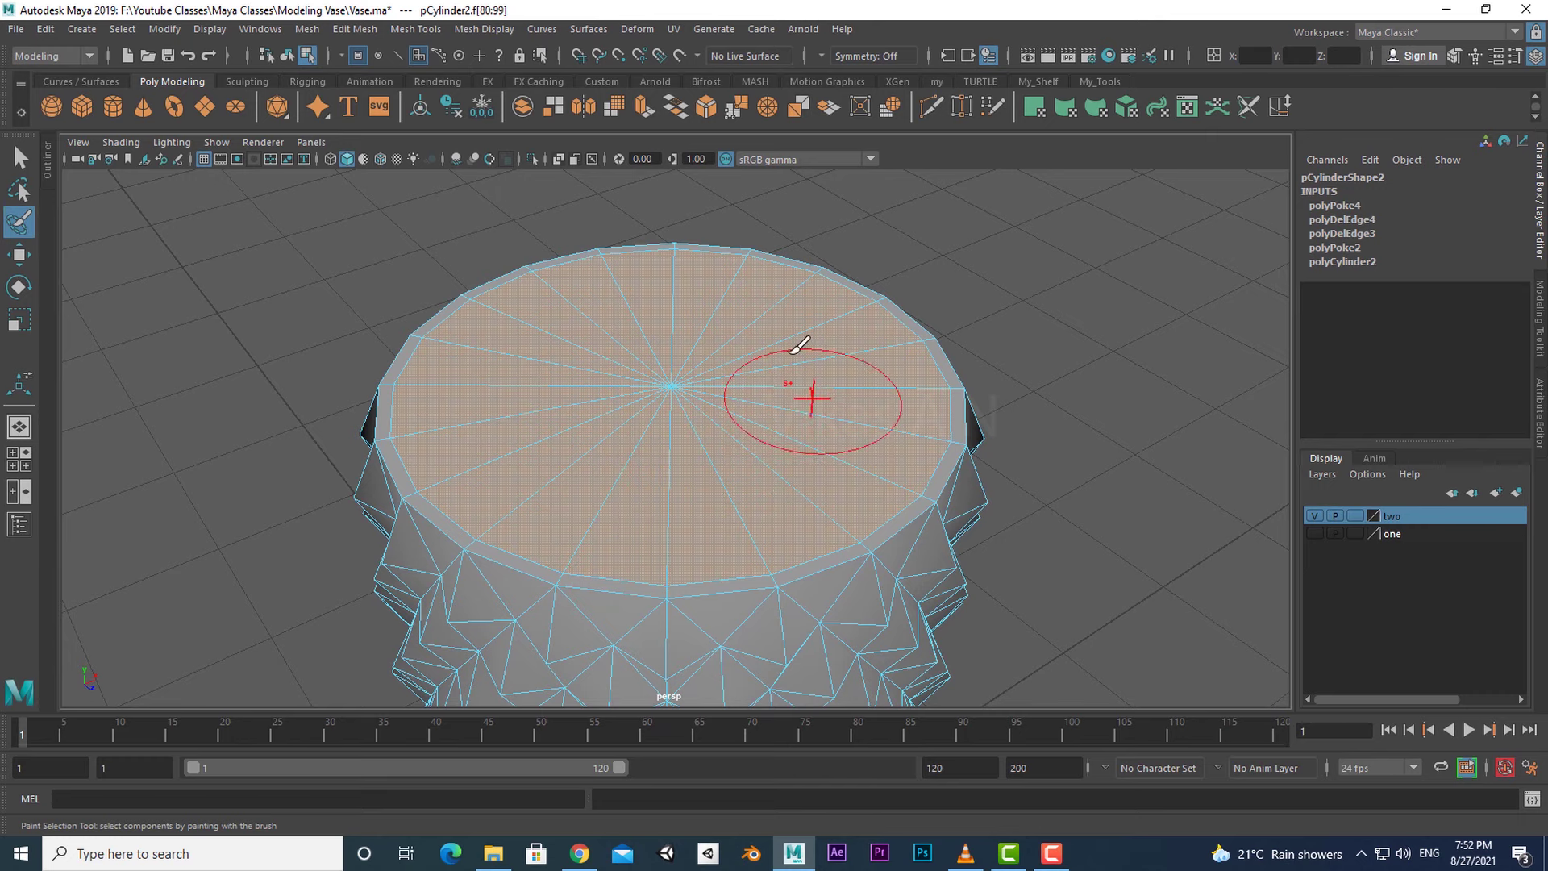
- Extrude the selected top cap faces straight down into the cylinder to start hollowing out the vase
{"action": "key", "text": "q"}
{"action": "scroll", "coordinate": [794, 558], "scroll_direction": "down", "scroll_amount": 4}
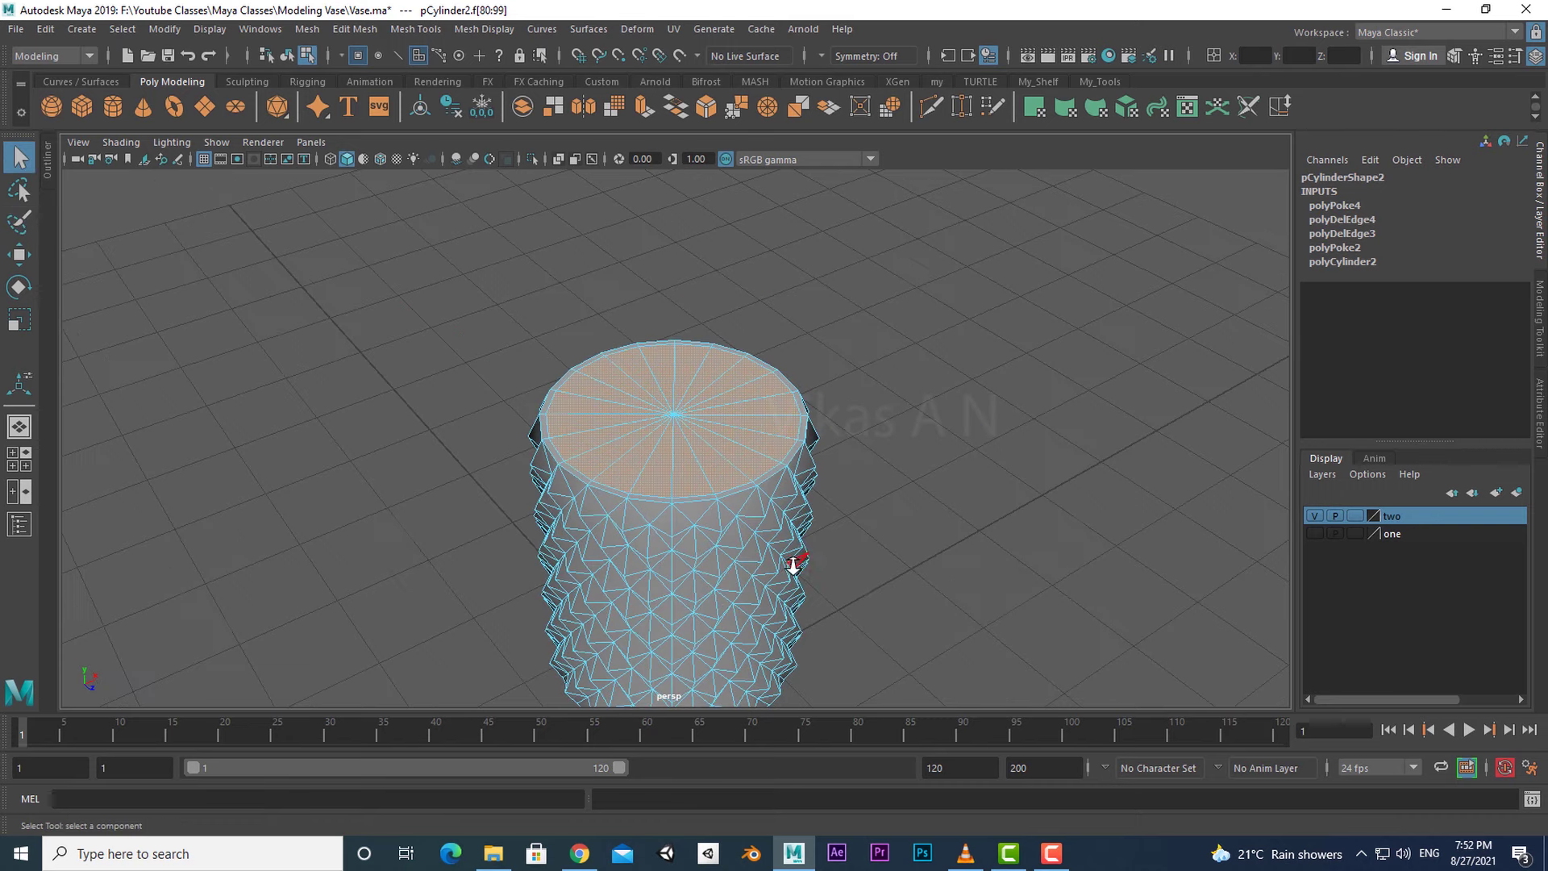
{"action": "middle_click_drag", "start_coordinate": [795, 565], "coordinate": [800, 524], "text": "alt"}
{"action": "scroll", "coordinate": [818, 552], "scroll_direction": "up", "scroll_amount": 2}
{"action": "left_click_drag", "start_coordinate": [847, 552], "coordinate": [832, 450], "text": "alt"}
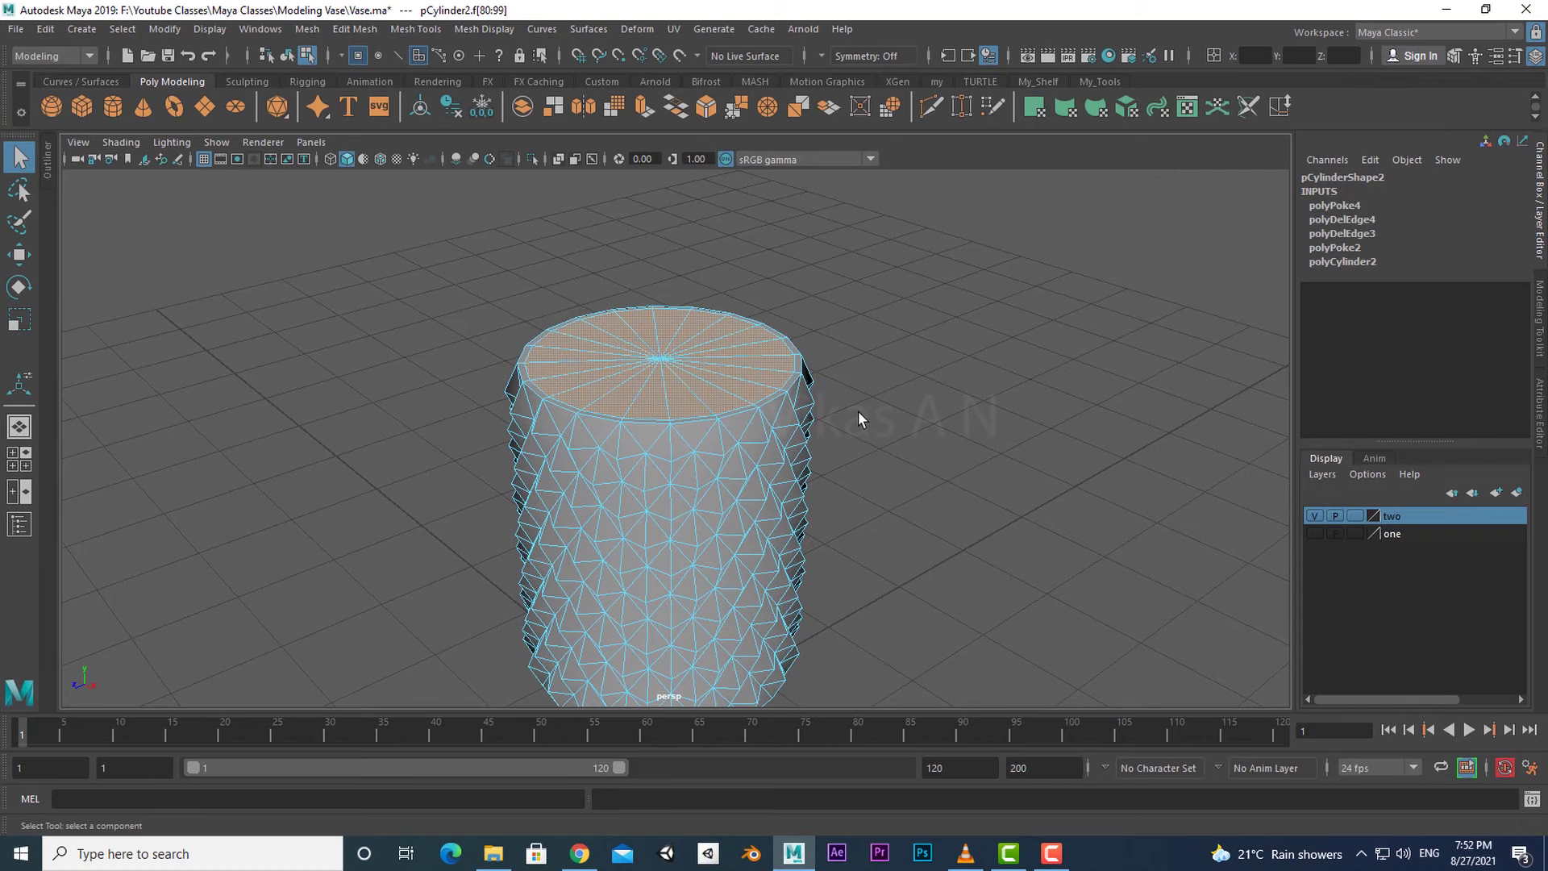
{"action": "key", "text": "w"}
{"action": "left_click_drag", "start_coordinate": [824, 529], "coordinate": [788, 315], "text": "alt"}
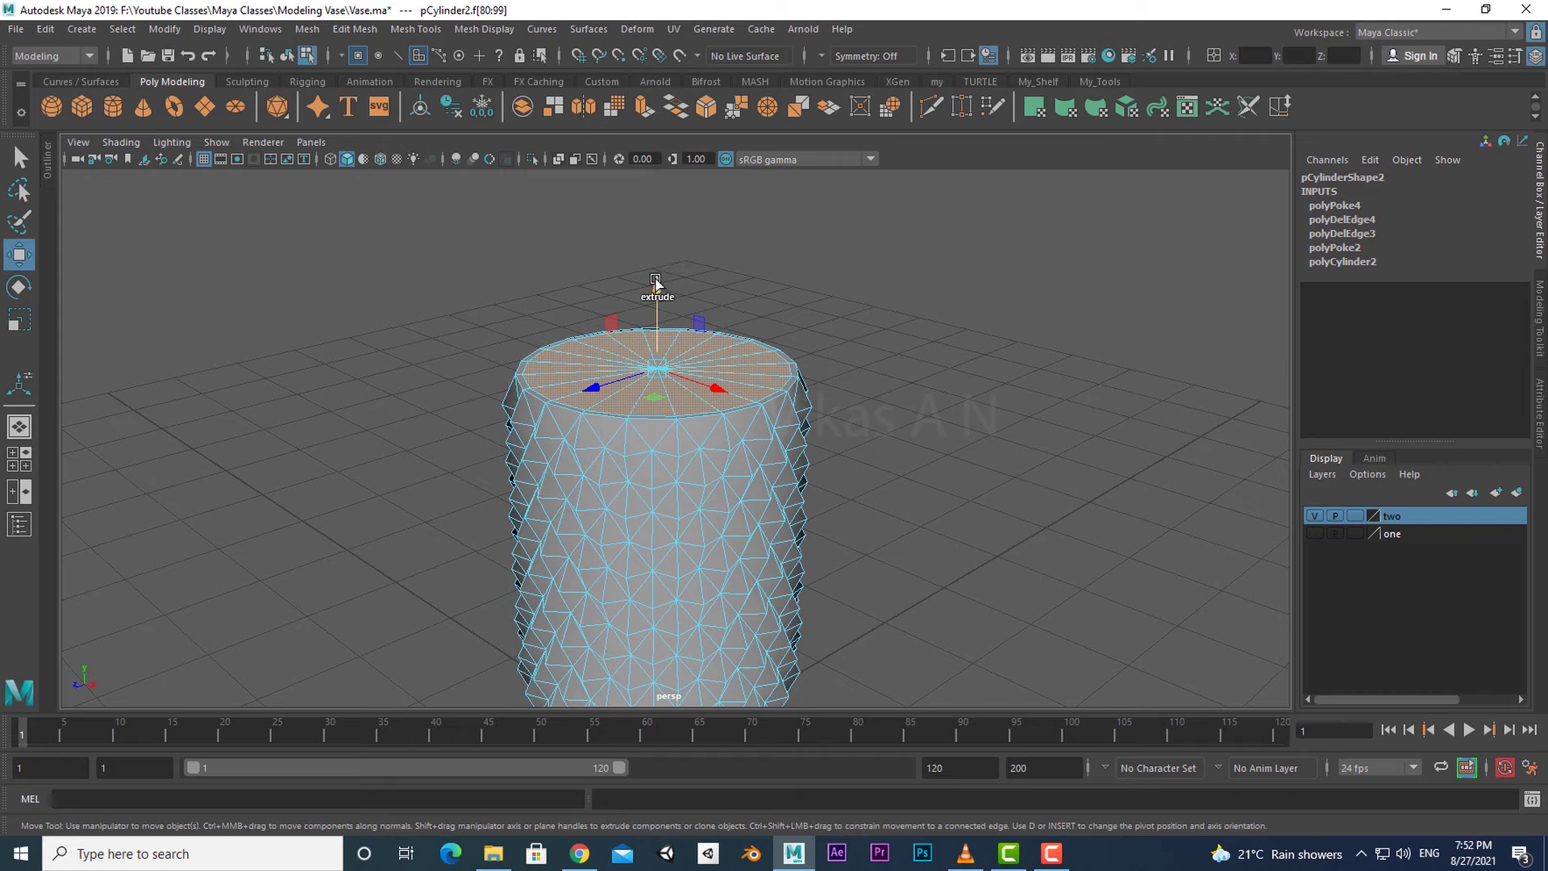
{"action": "left_click_drag", "start_coordinate": [656, 282], "coordinate": [659, 384], "text": "shift"}
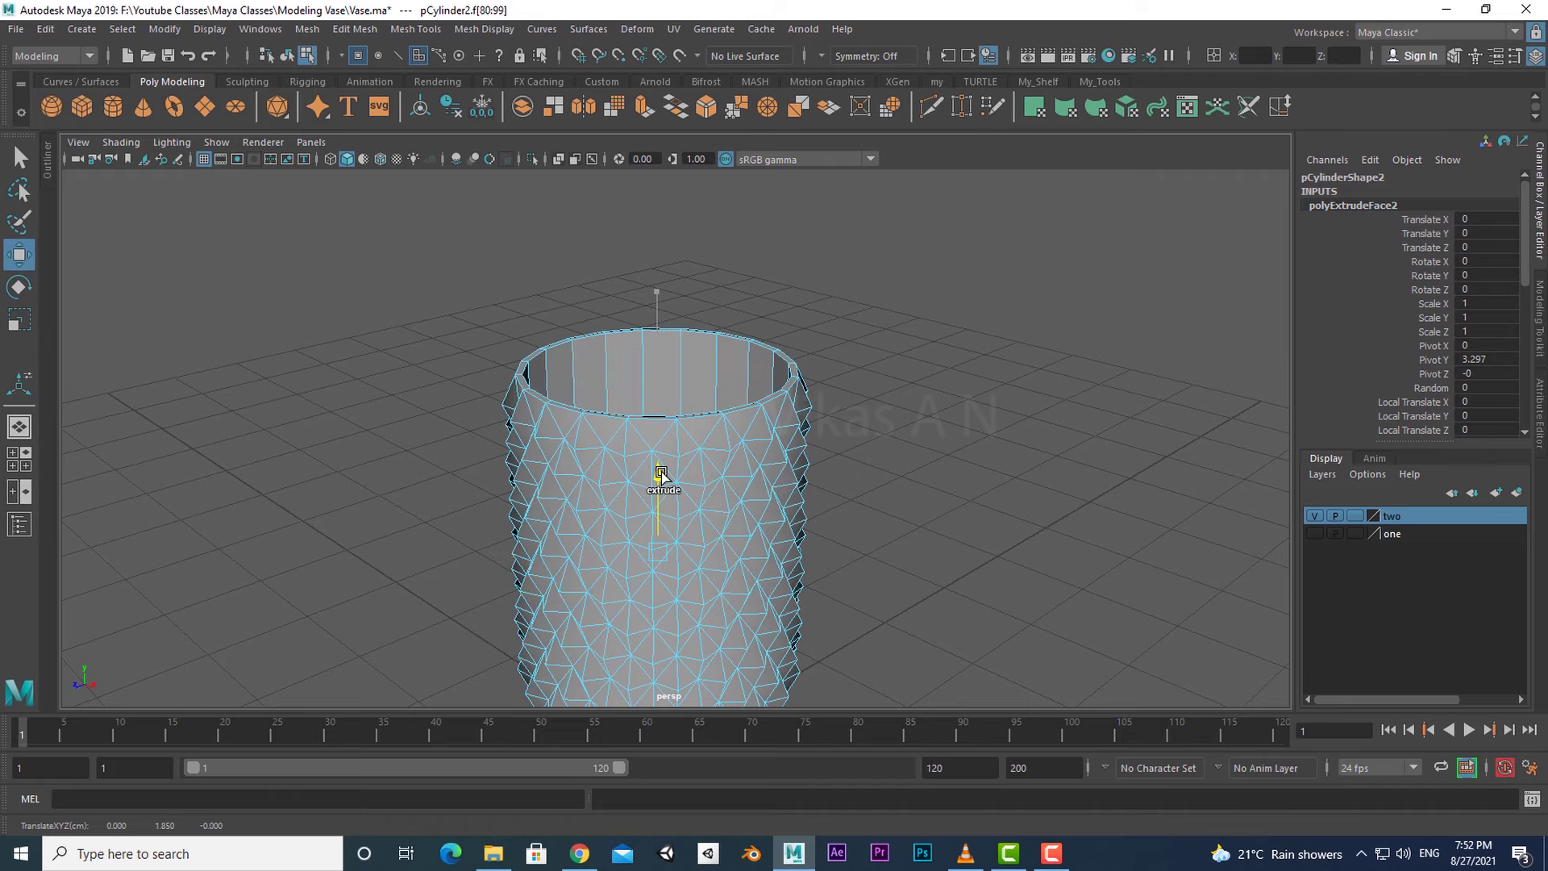
{"action": "left_click_drag", "start_coordinate": [661, 476], "coordinate": [660, 477], "text": "shift"}
- In wireframe display, lower the extruded faces to just above the vase's base, and restore the shaded display
{"action": "scroll", "coordinate": [995, 501], "scroll_direction": "up", "scroll_amount": 4}
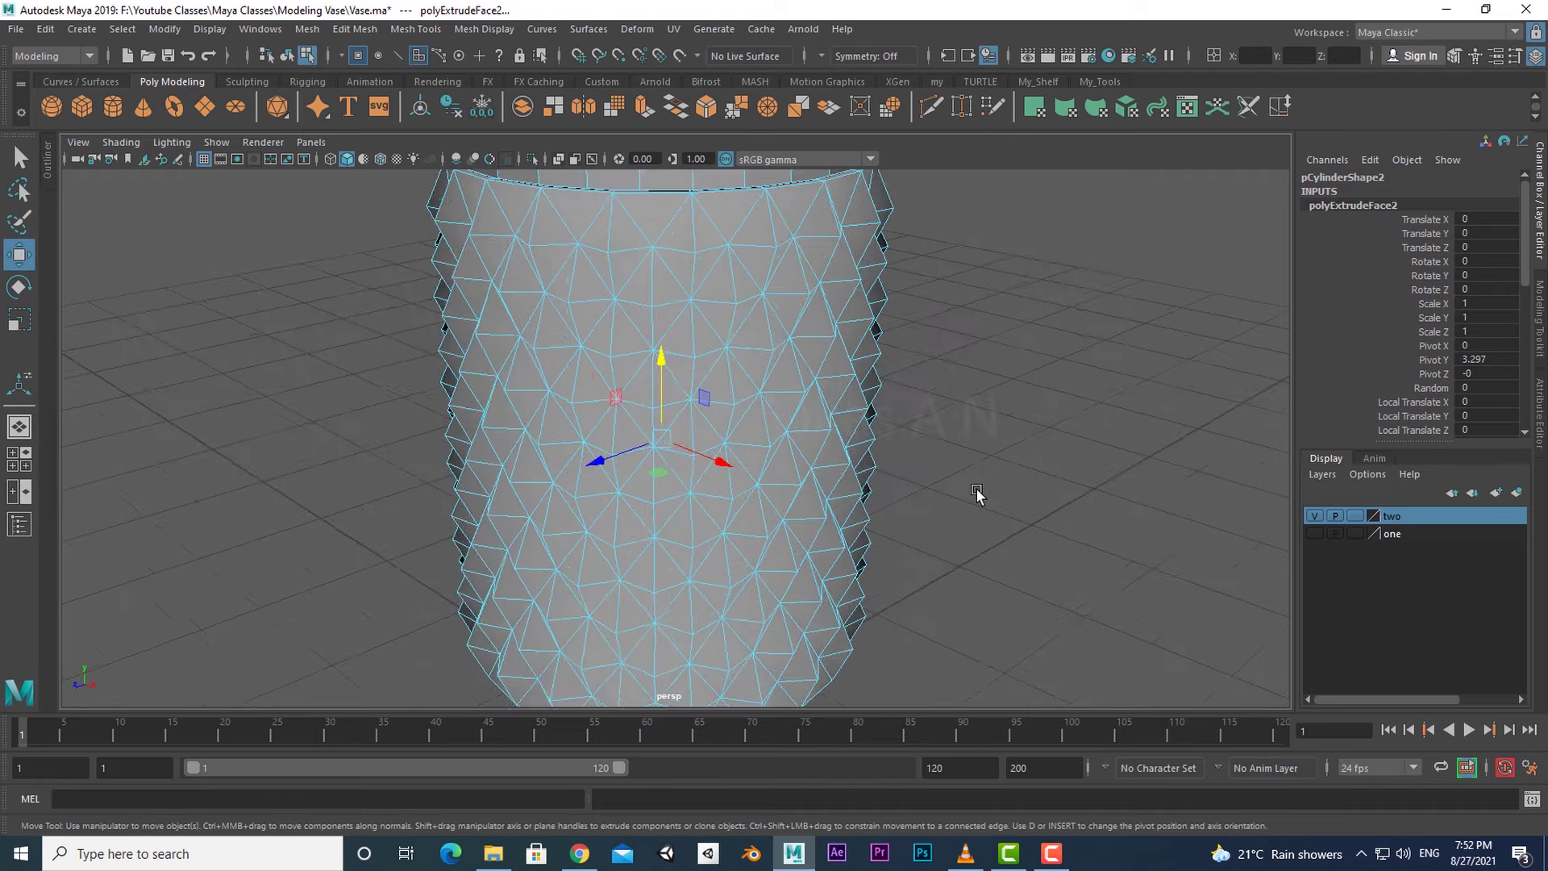
{"action": "scroll", "coordinate": [979, 487], "scroll_direction": "down", "scroll_amount": 2}
{"action": "key", "text": "3"}
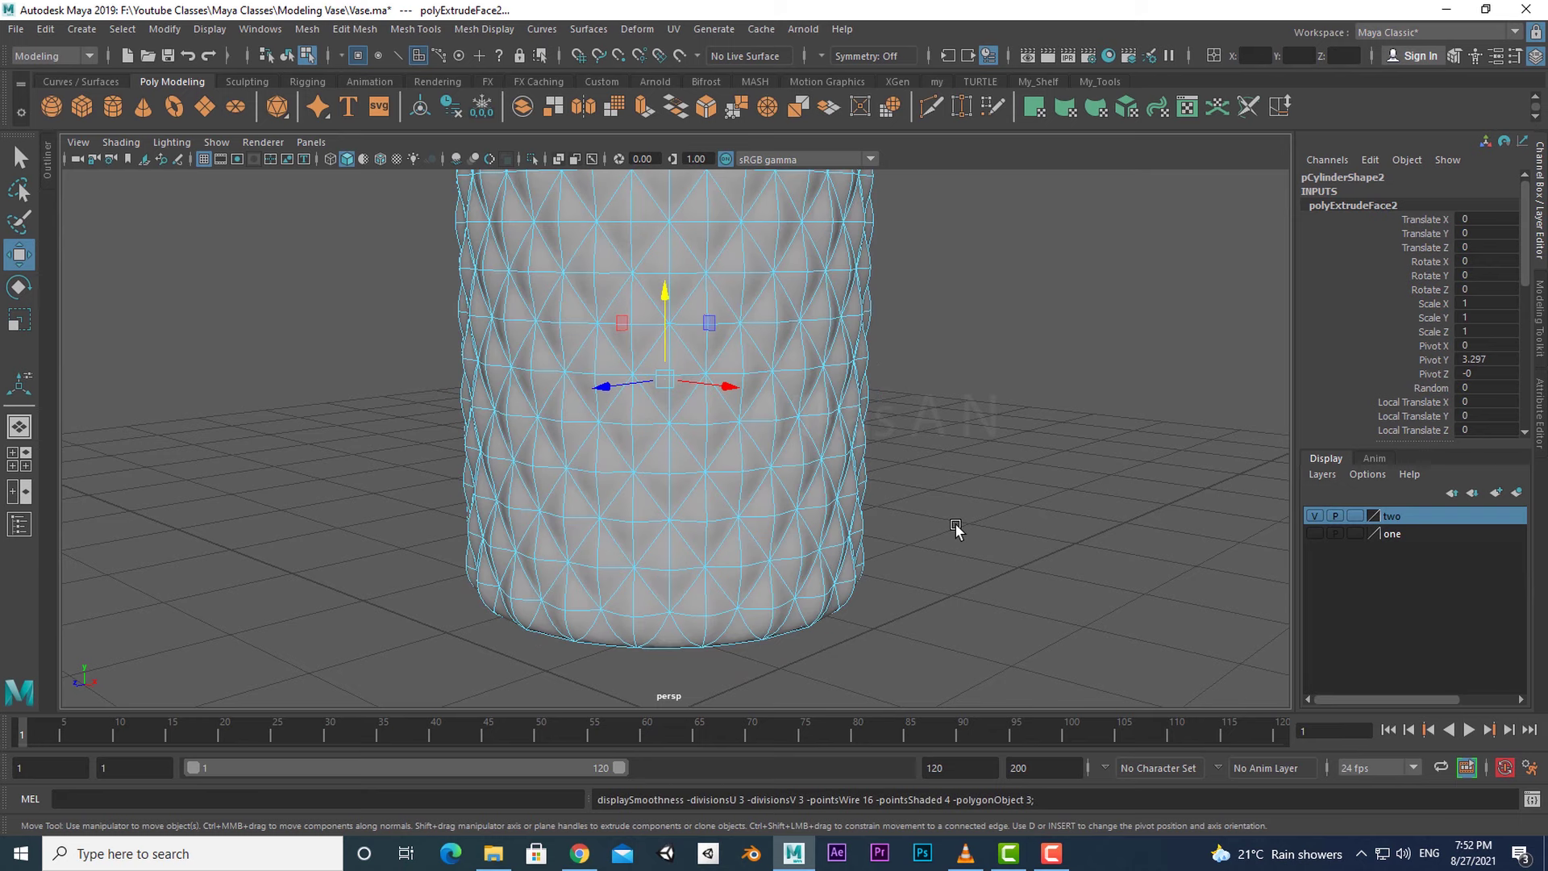
{"action": "key", "text": "1"}
{"action": "key", "text": "4"}
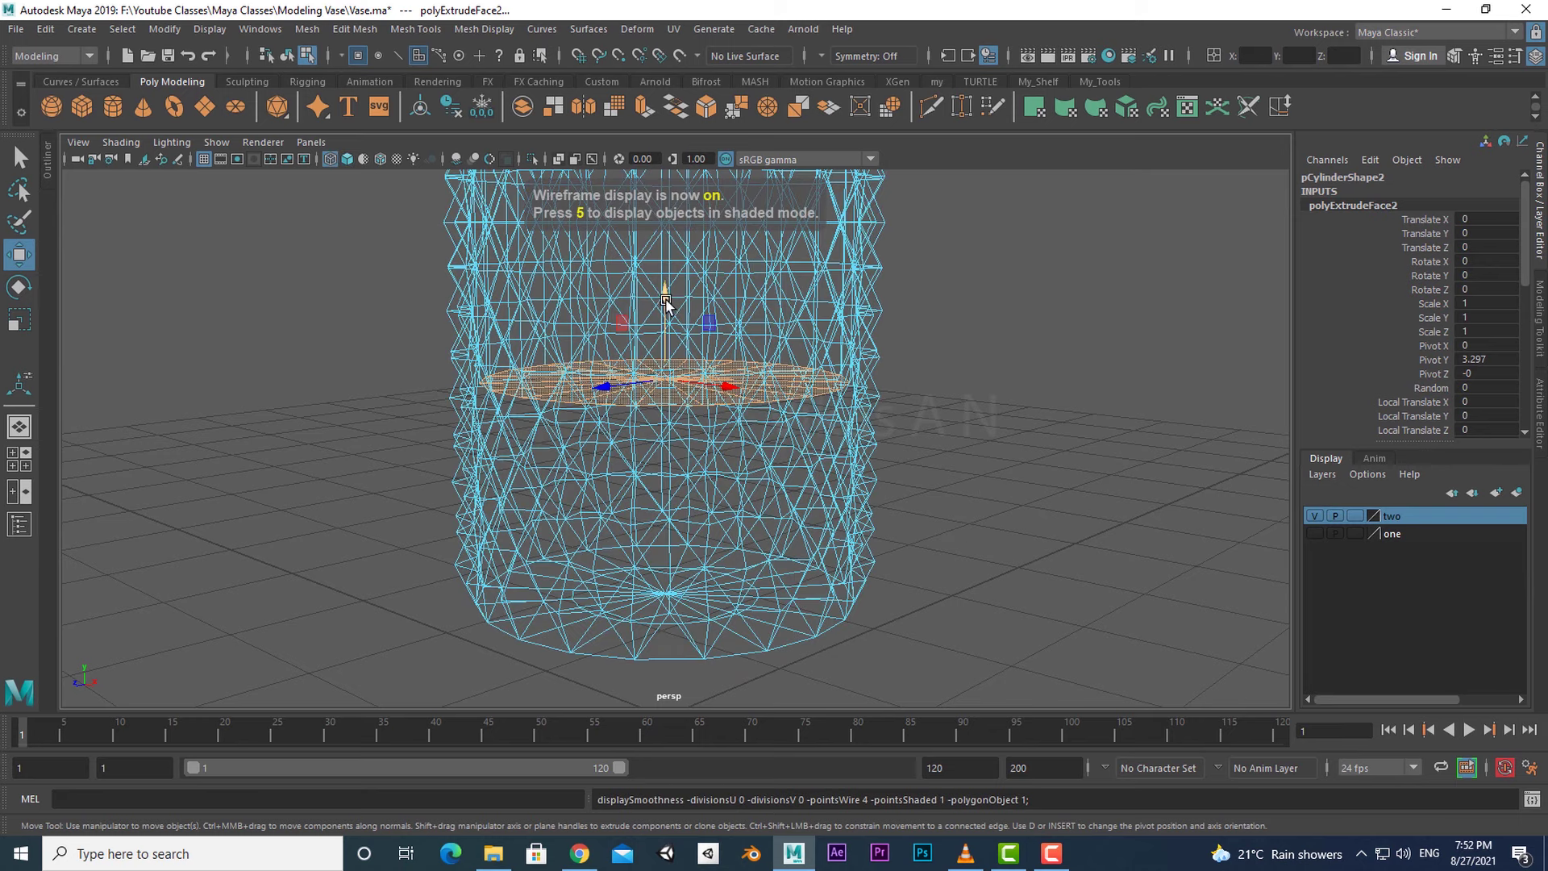
{"action": "left_click_drag", "start_coordinate": [666, 303], "coordinate": [667, 456]}
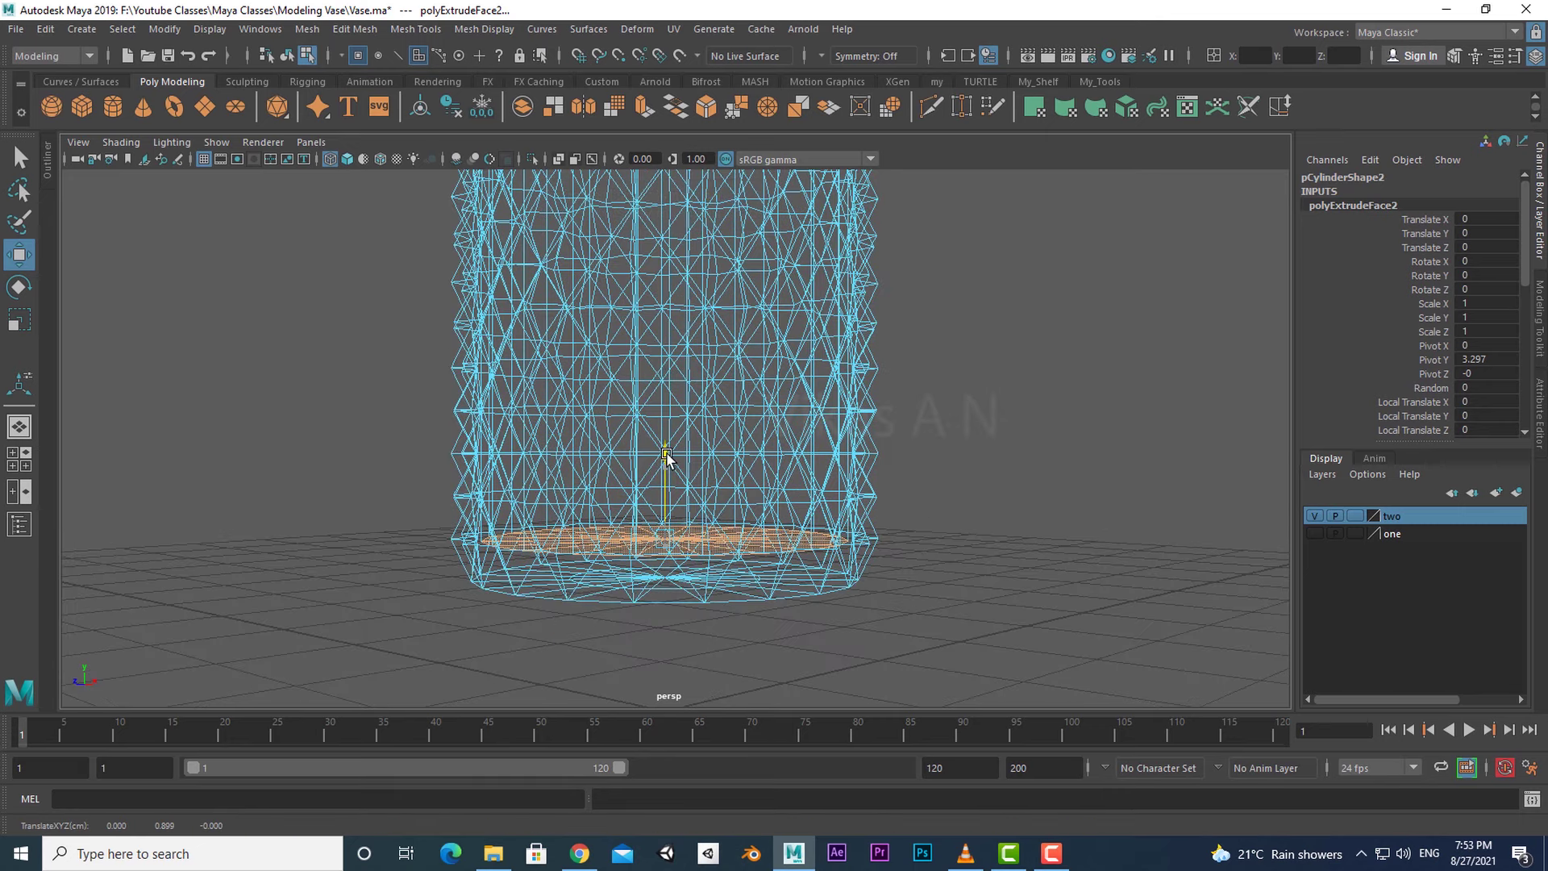
{"action": "key", "text": "q"}
{"action": "scroll", "coordinate": [827, 481], "scroll_direction": "down", "scroll_amount": 4}
{"action": "left_click_drag", "start_coordinate": [827, 482], "coordinate": [800, 511], "text": "alt"}
{"action": "key", "text": "5"}
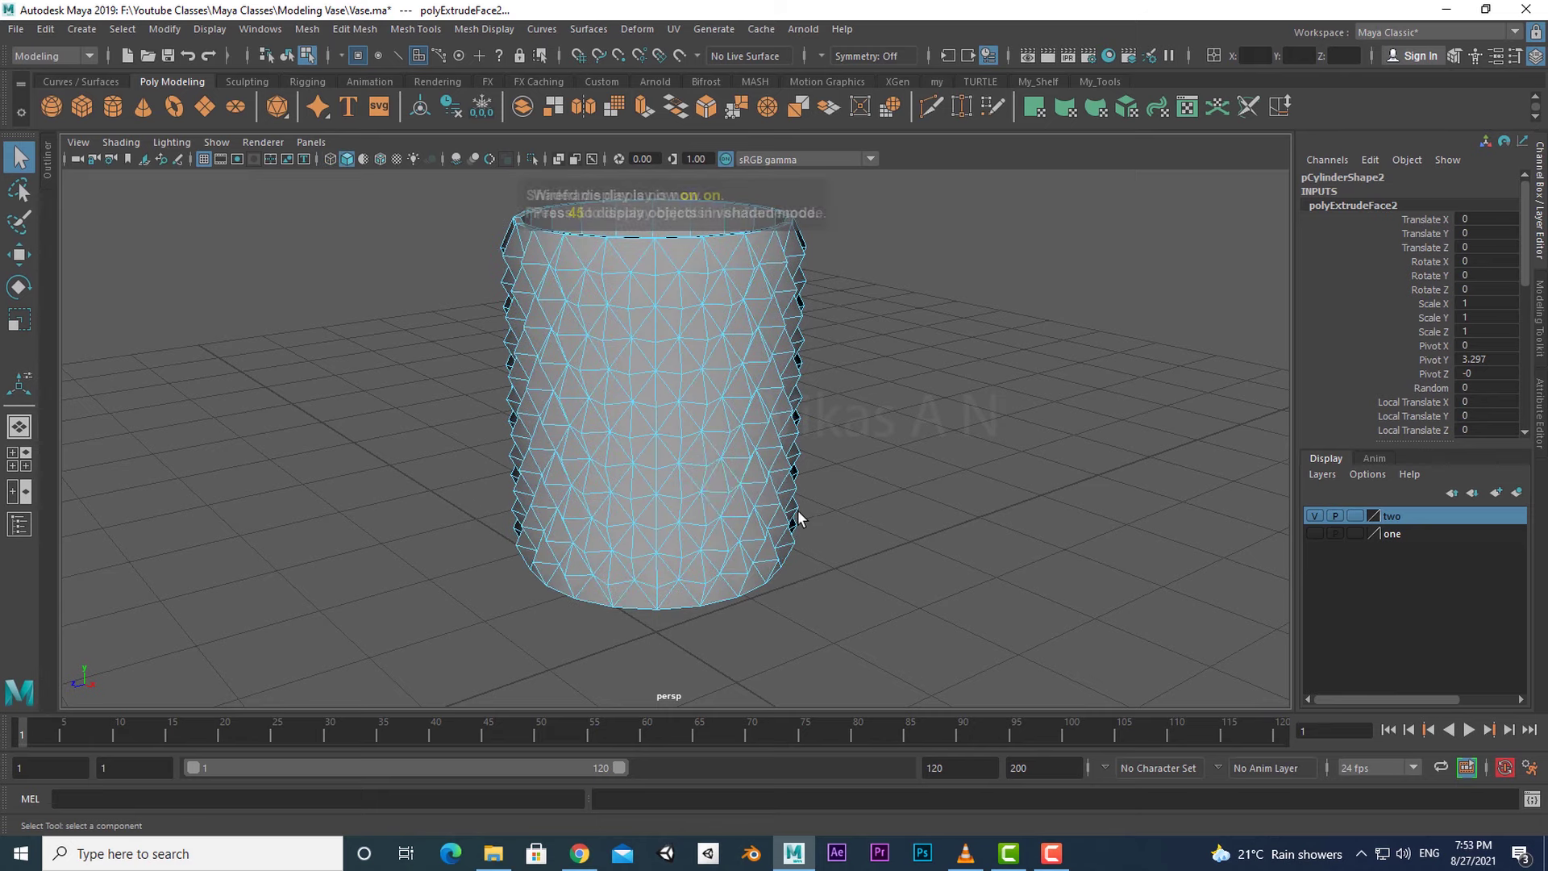
- Return the hollowed cylinder to object mode with the whole vase in view
{"action": "right_click_drag", "start_coordinate": [704, 458], "coordinate": [818, 337]}
{"action": "middle_click_drag", "start_coordinate": [847, 342], "coordinate": [829, 476], "text": "alt"}
{"action": "mouse_move", "coordinate": [829, 477]}
{"action": "left_mouse_down", "text": "alt"}
{"action": "mouse_move", "coordinate": [810, 488]}
{"action": "mouse_move", "coordinate": [874, 487]}
{"action": "mouse_move", "coordinate": [909, 442]}
{"action": "mouse_move", "coordinate": [902, 501]}
{"action": "mouse_move", "coordinate": [957, 481]}
{"action": "mouse_move", "coordinate": [851, 484]}
{"action": "mouse_move", "coordinate": [863, 432]}
{"action": "mouse_move", "coordinate": [847, 476]}
{"action": "left_mouse_up", "text": "alt"}
{"action": "left_click", "coordinate": [844, 512]}
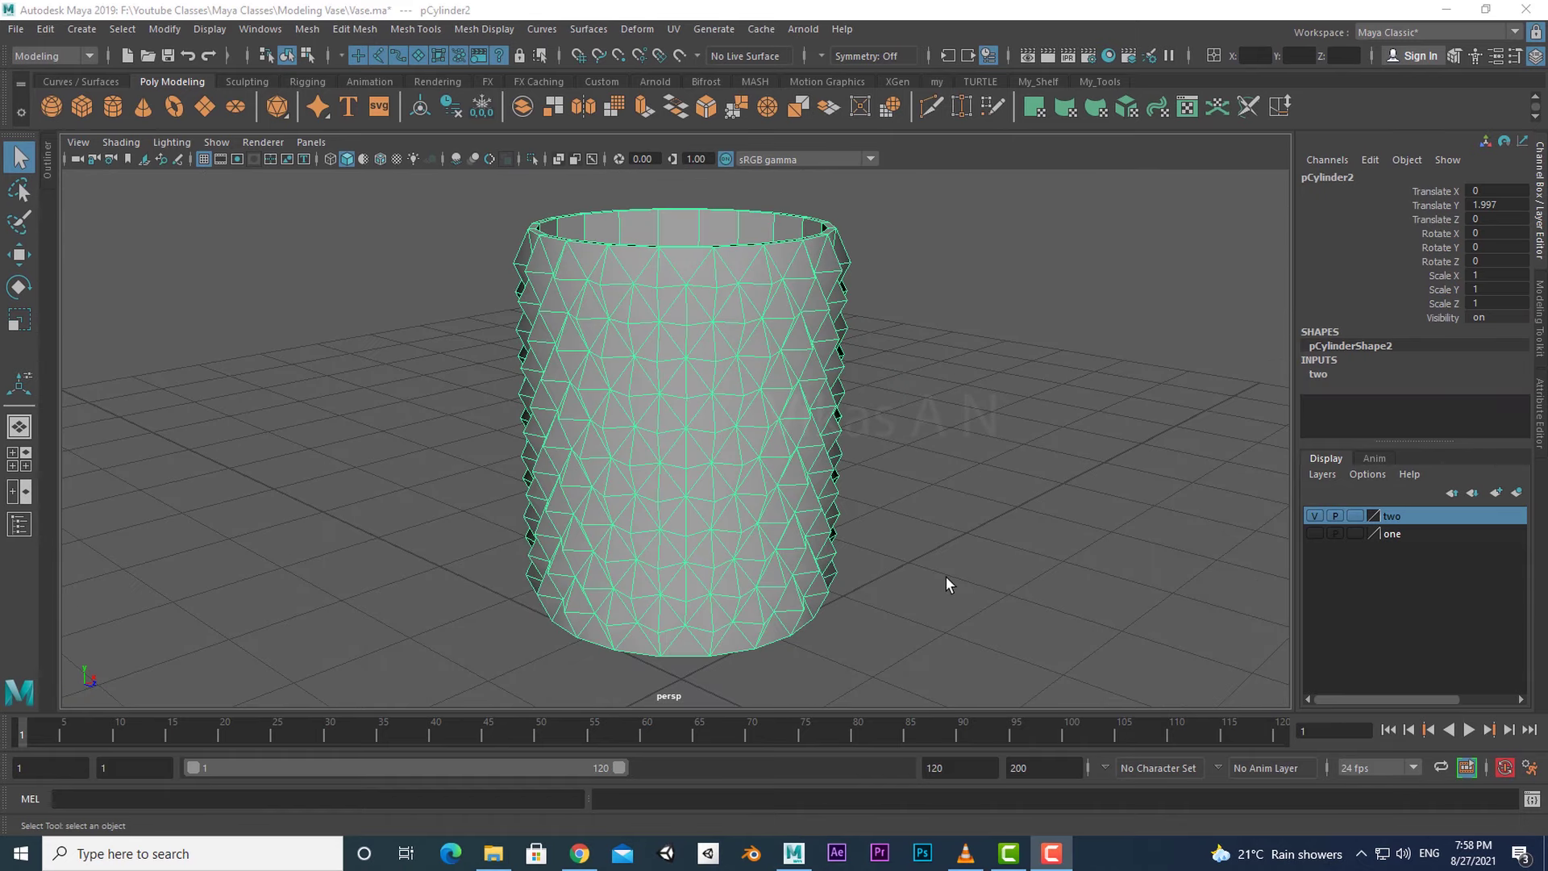
- In edge mode, box-select the vase's patterned side edges from the side view, leaving out the top rim and base outline
{"action": "scroll", "coordinate": [722, 400], "scroll_direction": "up", "scroll_amount": 4}
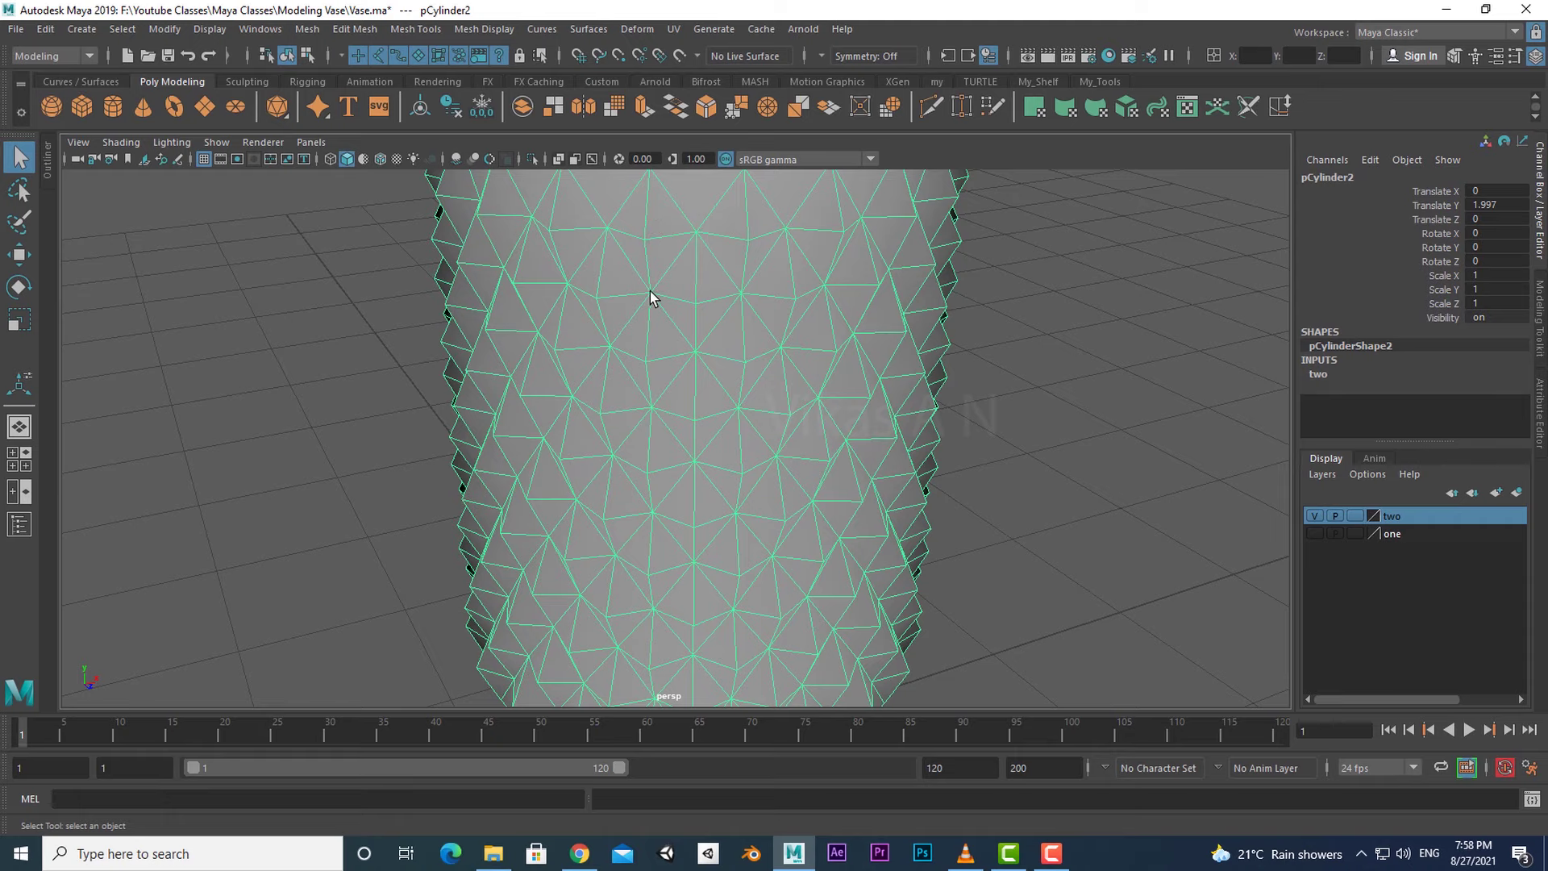
{"action": "key", "text": "space"}
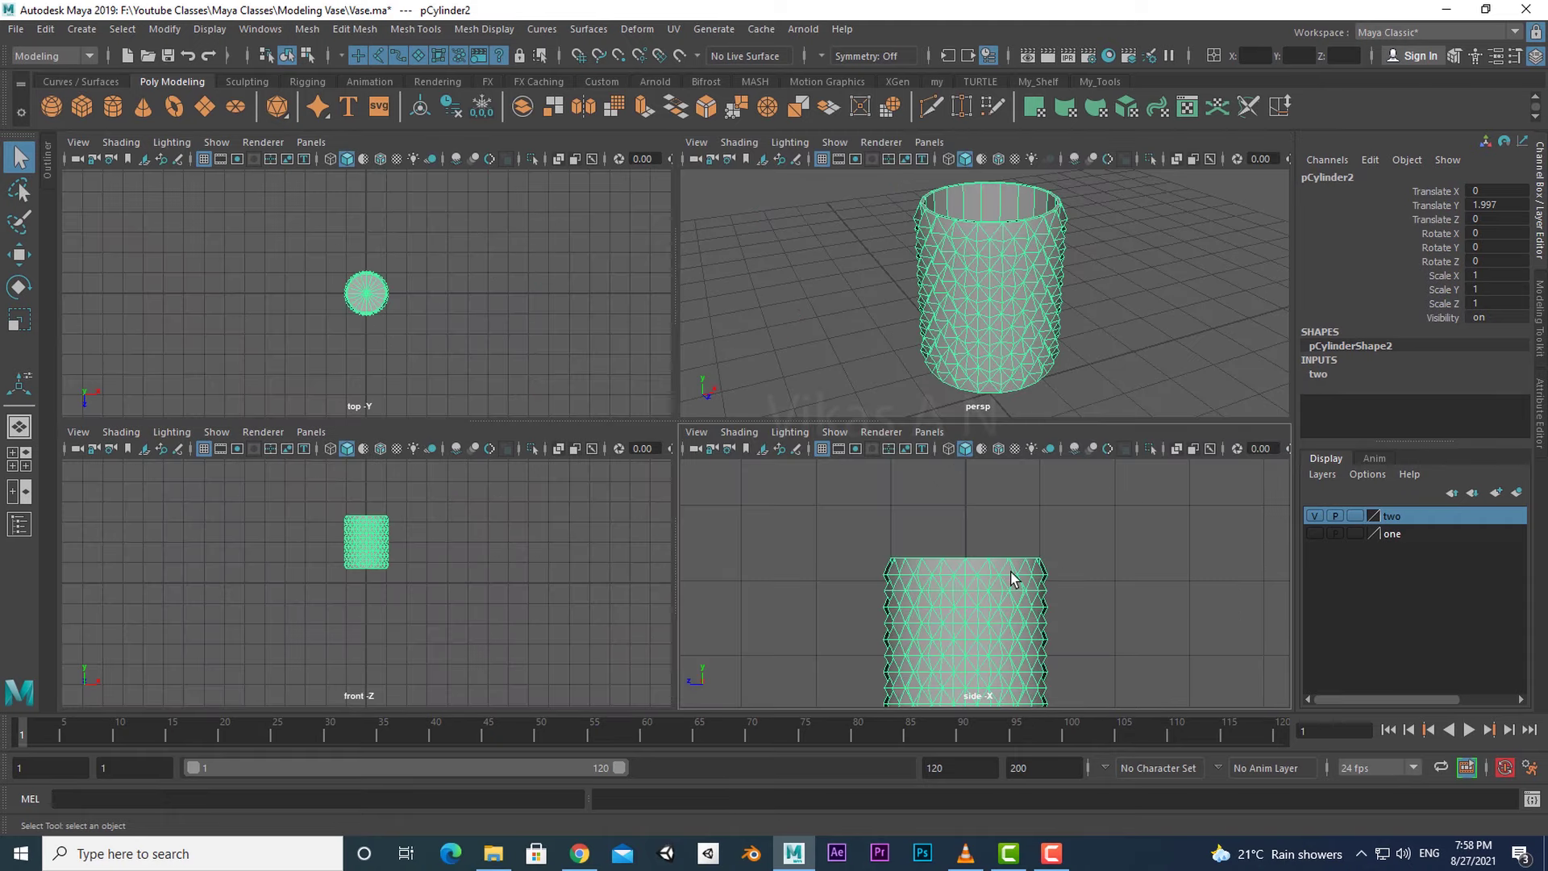
{"action": "key", "text": "space"}
{"action": "right_click_drag", "start_coordinate": [866, 371], "coordinate": [866, 326]}
{"action": "scroll", "coordinate": [840, 426], "scroll_direction": "up", "scroll_amount": 3}
{"action": "middle_click_drag", "start_coordinate": [858, 432], "coordinate": [936, 441], "text": "alt"}
{"action": "right_click_drag", "start_coordinate": [936, 440], "coordinate": [969, 466], "text": "alt"}
{"action": "middle_click_drag", "start_coordinate": [969, 466], "coordinate": [941, 440], "text": "alt"}
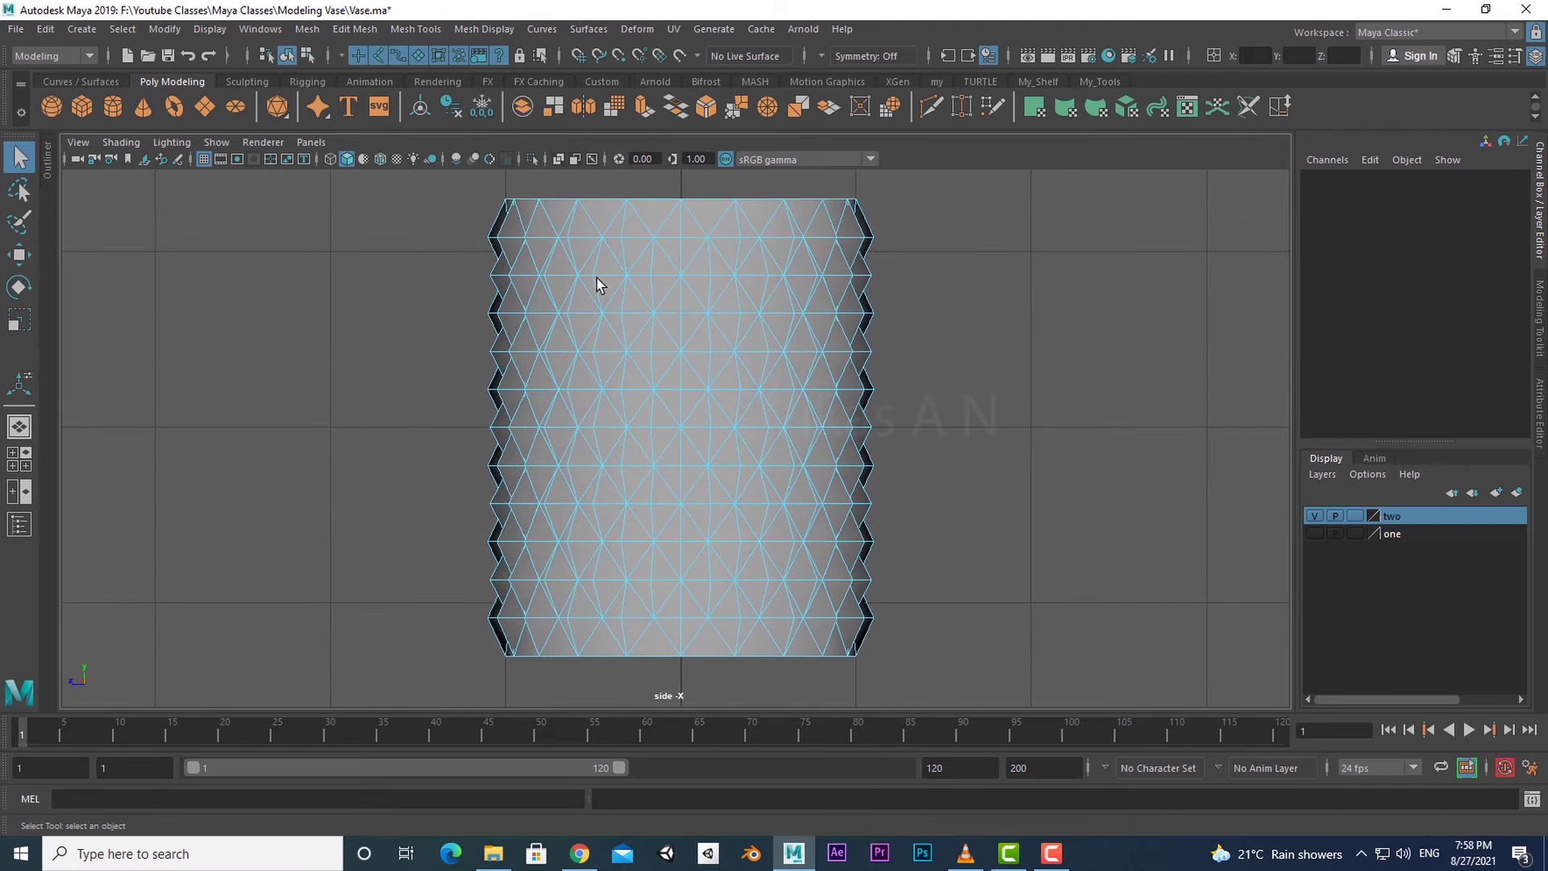
{"action": "left_click_drag", "start_coordinate": [725, 383], "coordinate": [951, 640]}
{"action": "key", "text": "space"}
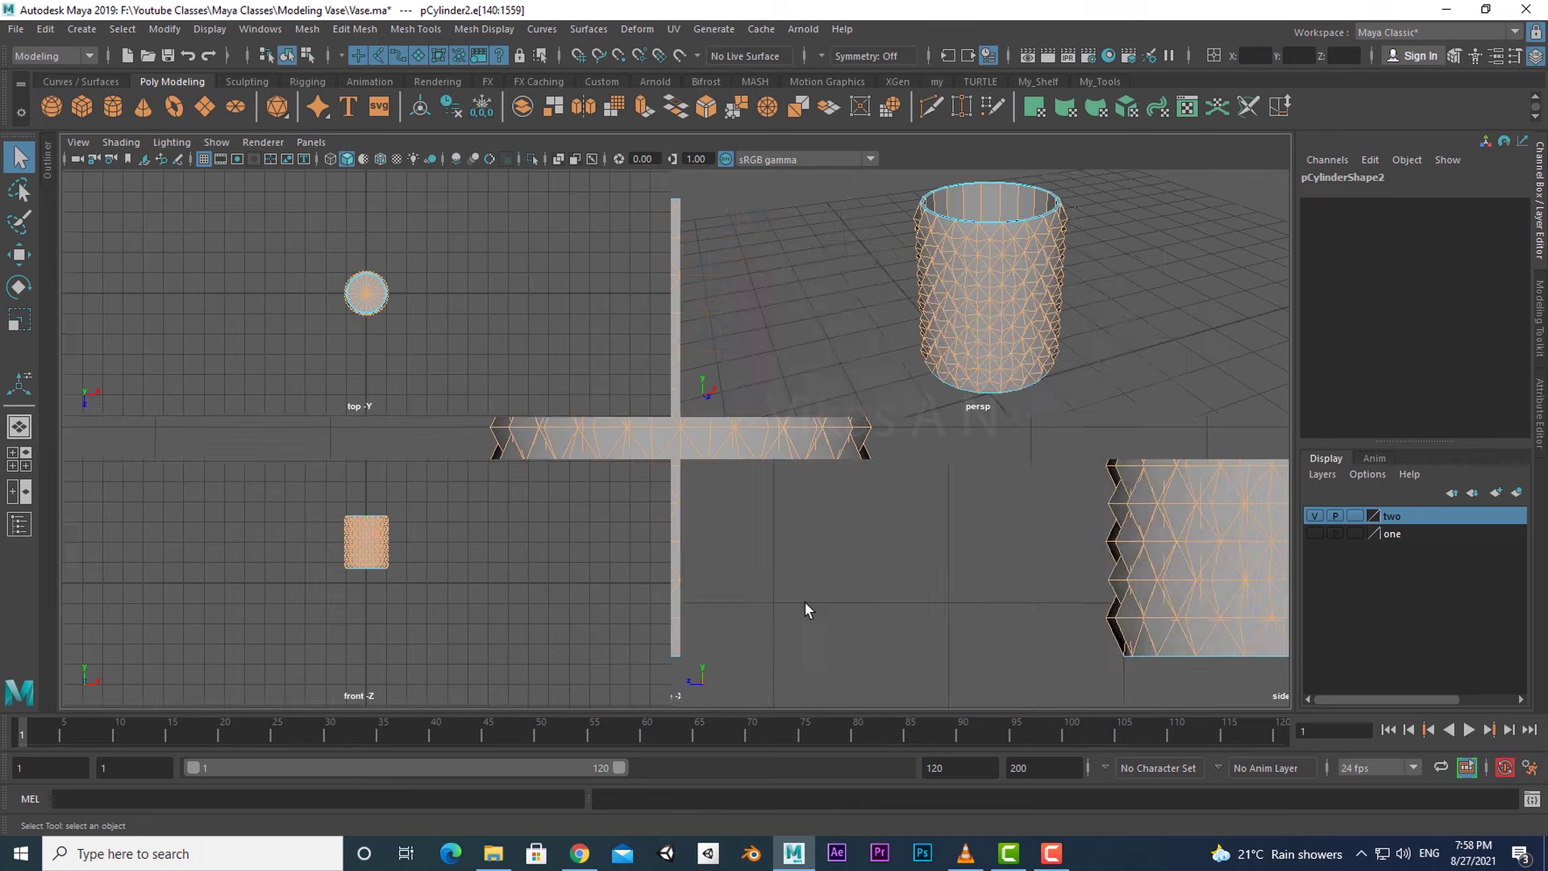
{"action": "key", "text": "space"}
{"action": "right_click_drag", "start_coordinate": [933, 349], "coordinate": [826, 453], "text": "alt"}
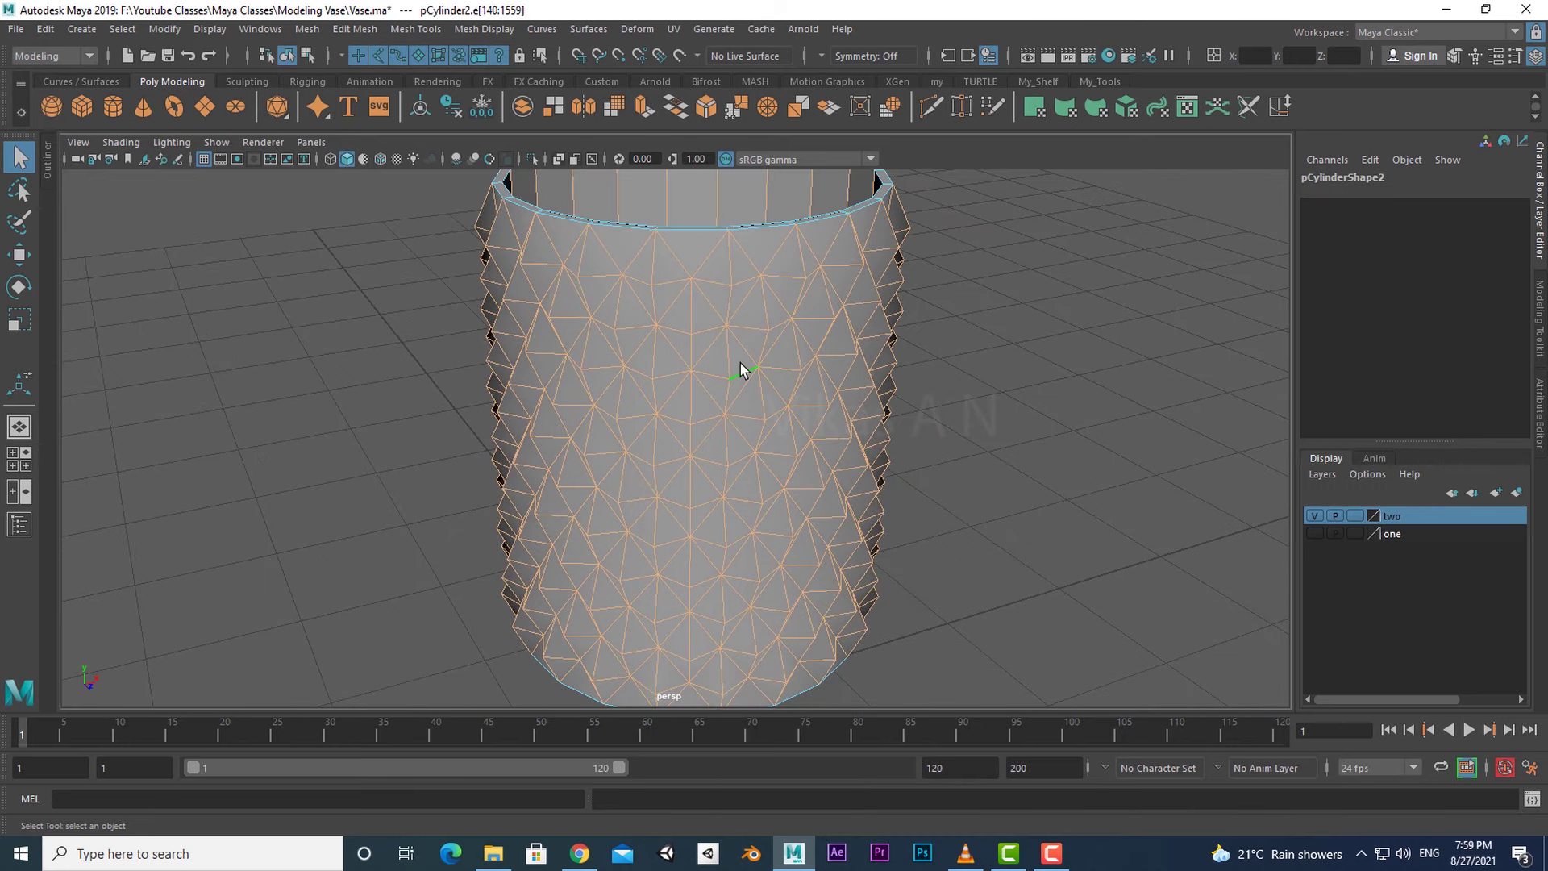
- Remove the vertical edges of the vase's inner wall from the edge selection
{"action": "scroll", "coordinate": [739, 359], "scroll_direction": "up", "scroll_amount": 2}
{"action": "middle_click_drag", "start_coordinate": [1046, 339], "coordinate": [984, 250], "text": "alt"}
{"action": "left_click_drag", "start_coordinate": [936, 580], "coordinate": [1074, 542], "text": "alt"}
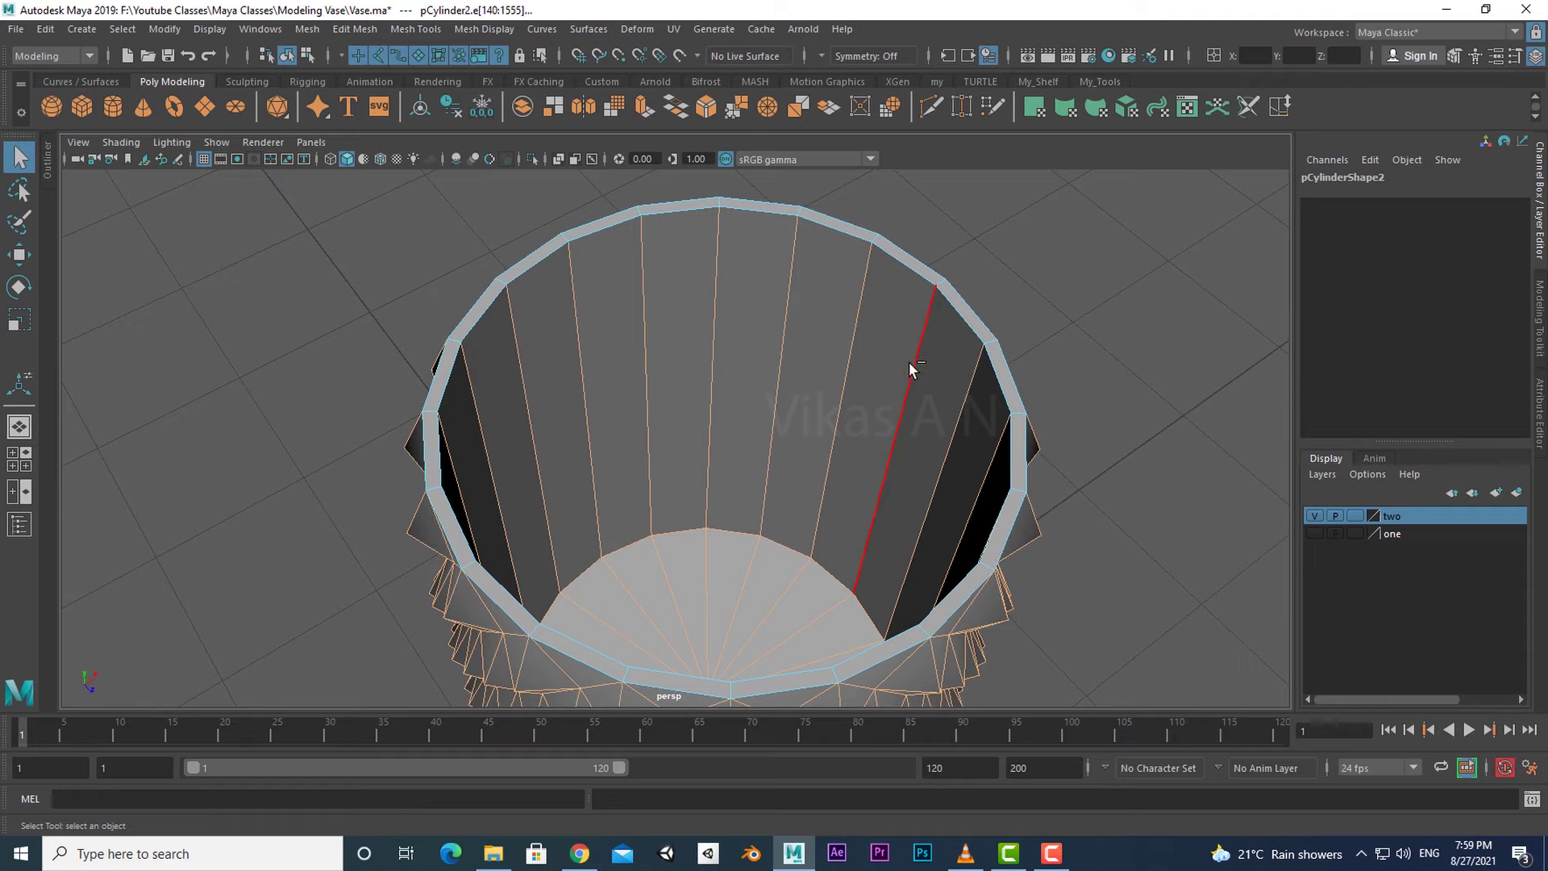
{"action": "left_click", "coordinate": [858, 335], "text": "shift"}
- Remove the inner floor's radial edges and its outer edge loop from the selection, keeping only the outside pattern edges
{"action": "mouse_move", "coordinate": [1052, 618]}
{"action": "left_mouse_down", "text": "alt"}
{"action": "mouse_move", "coordinate": [1126, 636]}
{"action": "mouse_move", "coordinate": [1105, 615]}
{"action": "mouse_move", "coordinate": [1056, 639]}
{"action": "left_mouse_up", "text": "alt"}
{"action": "scroll", "coordinate": [1124, 621], "scroll_direction": "up", "scroll_amount": 3}
{"action": "middle_click_drag", "start_coordinate": [1124, 620], "coordinate": [1096, 464], "text": "alt"}
{"action": "left_click_drag", "start_coordinate": [1074, 490], "coordinate": [1065, 525], "text": "alt"}
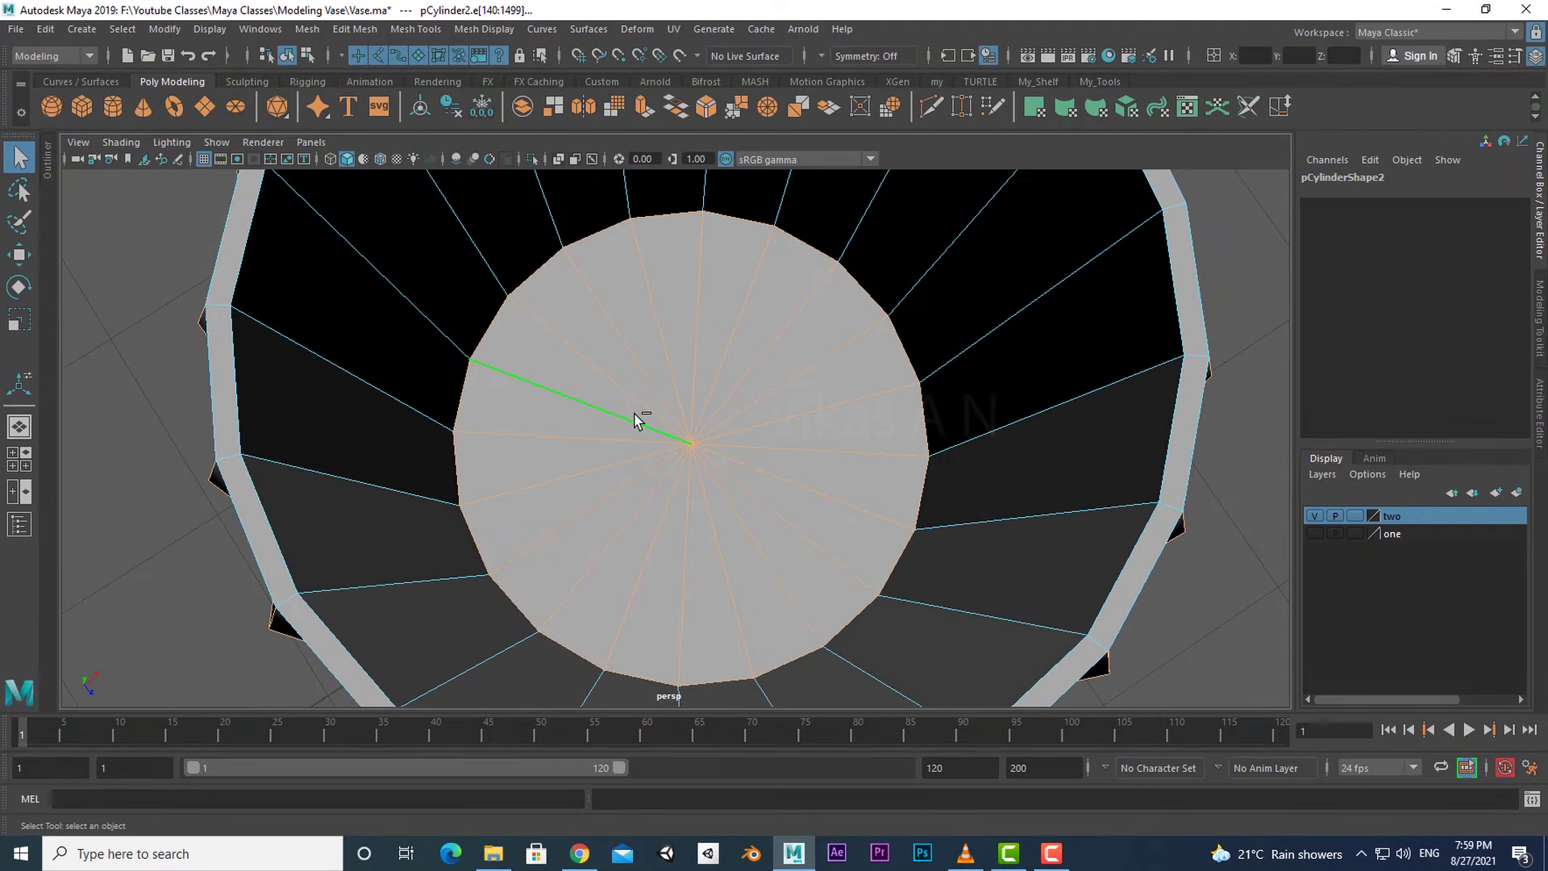
{"action": "scroll", "coordinate": [1144, 609], "scroll_direction": "down", "scroll_amount": 2}
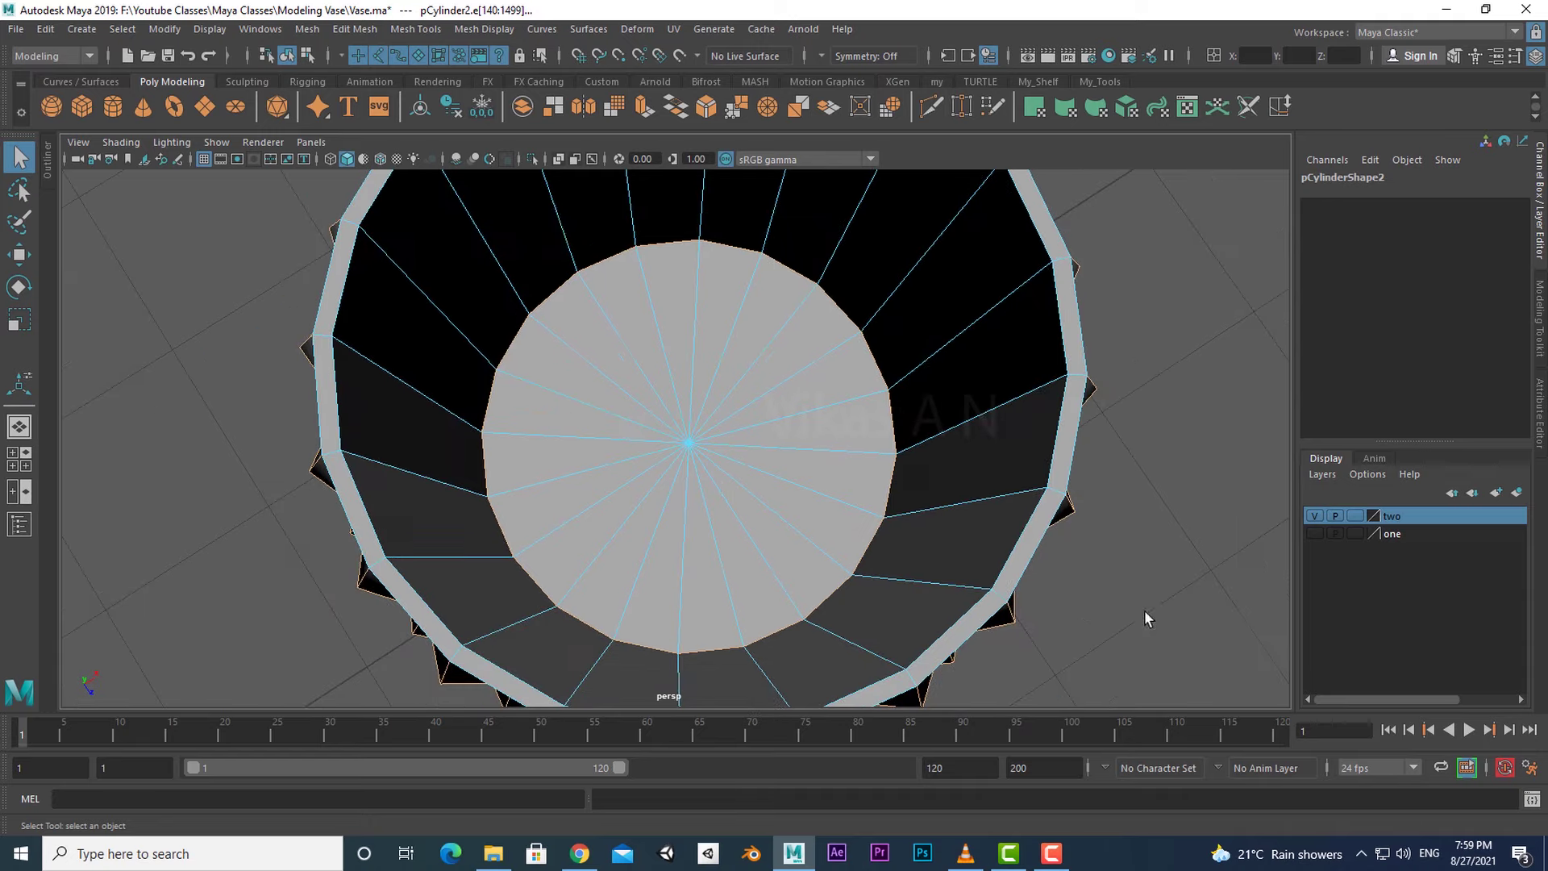
{"action": "left_click_drag", "start_coordinate": [1144, 610], "coordinate": [883, 407], "text": "alt"}
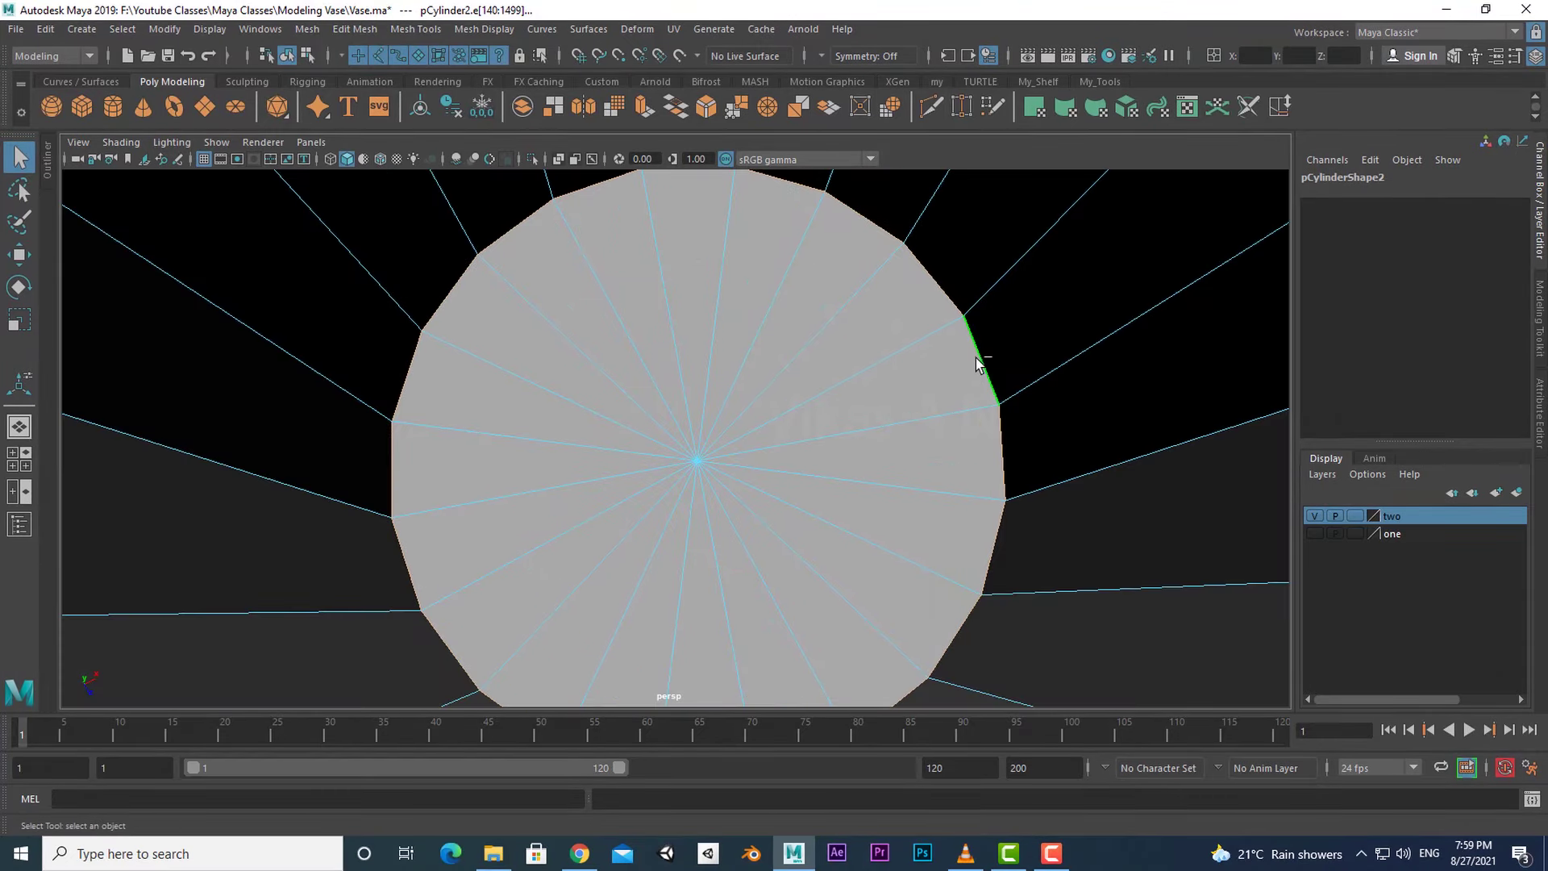
{"action": "scroll", "coordinate": [927, 337], "scroll_direction": "down", "scroll_amount": 2}
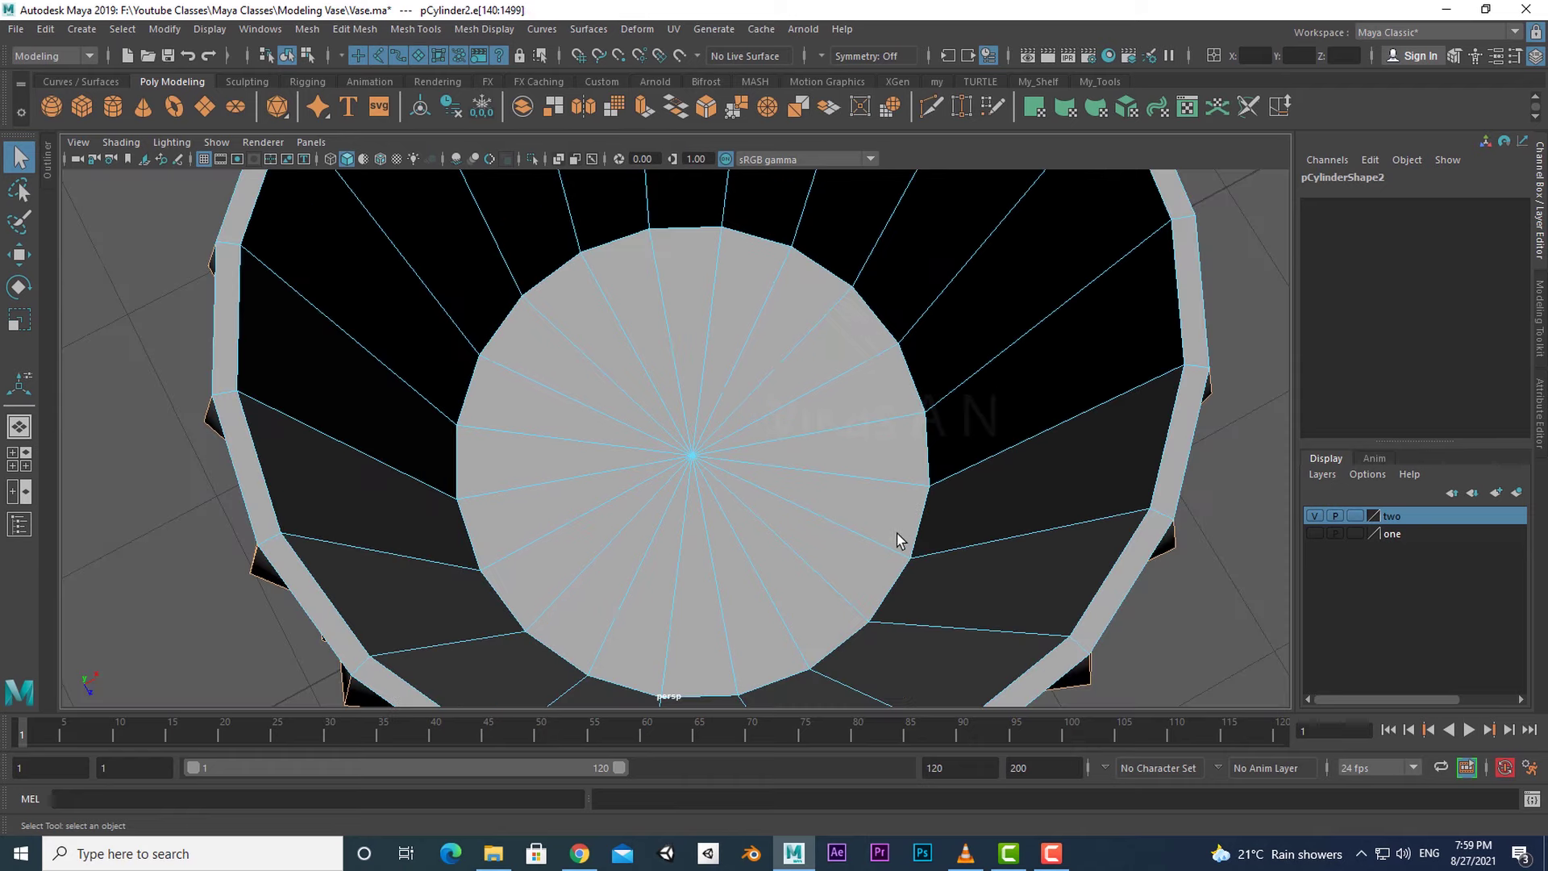
{"action": "left_click_drag", "start_coordinate": [899, 536], "coordinate": [905, 433], "text": "alt"}
{"action": "left_click_drag", "start_coordinate": [645, 461], "coordinate": [844, 373], "text": "alt"}
{"action": "left_click_drag", "start_coordinate": [977, 630], "coordinate": [881, 604], "text": "alt"}
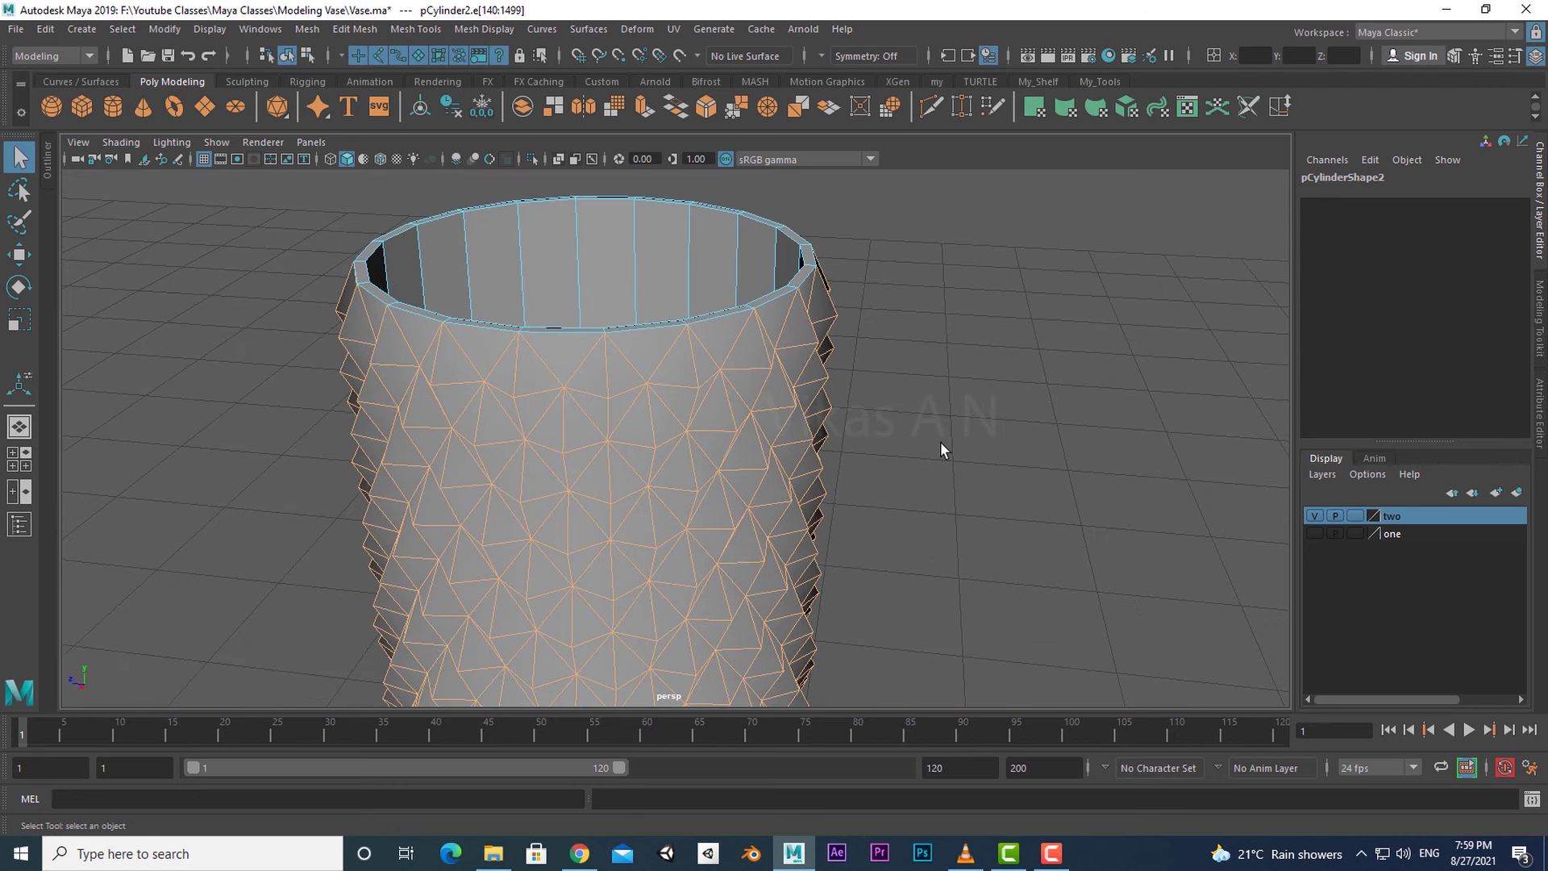
- Bevel the selected pattern edges with a fraction of 0.2
{"action": "right_click_drag", "start_coordinate": [940, 442], "coordinate": [1023, 442], "text": "shift"}
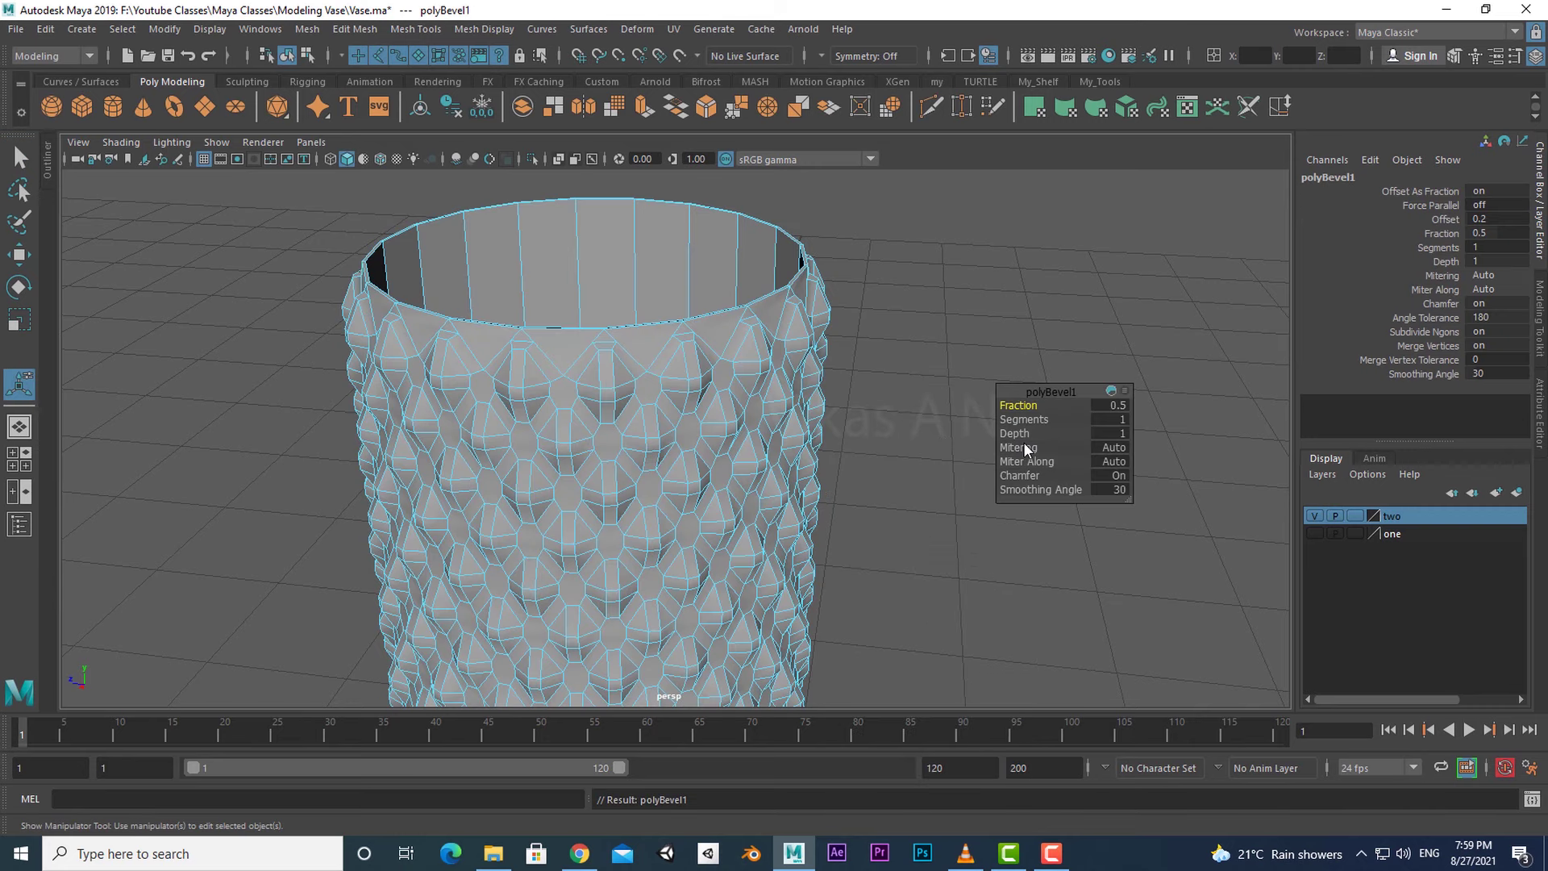
{"action": "scroll", "coordinate": [842, 484], "scroll_direction": "up", "scroll_amount": 8}
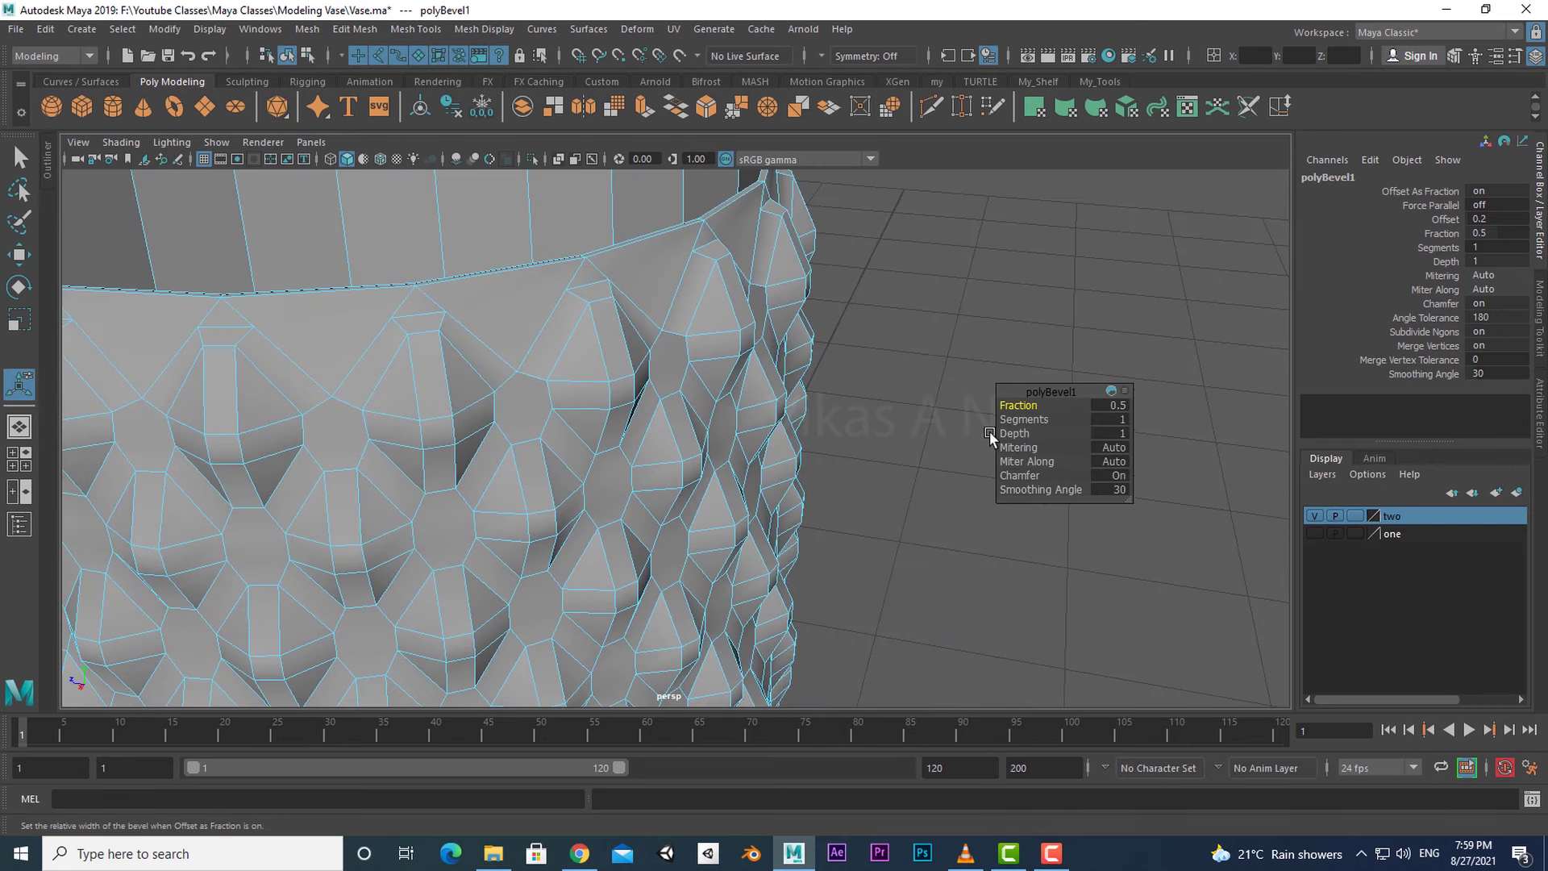
{"action": "scroll", "coordinate": [992, 483], "scroll_direction": "down", "scroll_amount": 3}
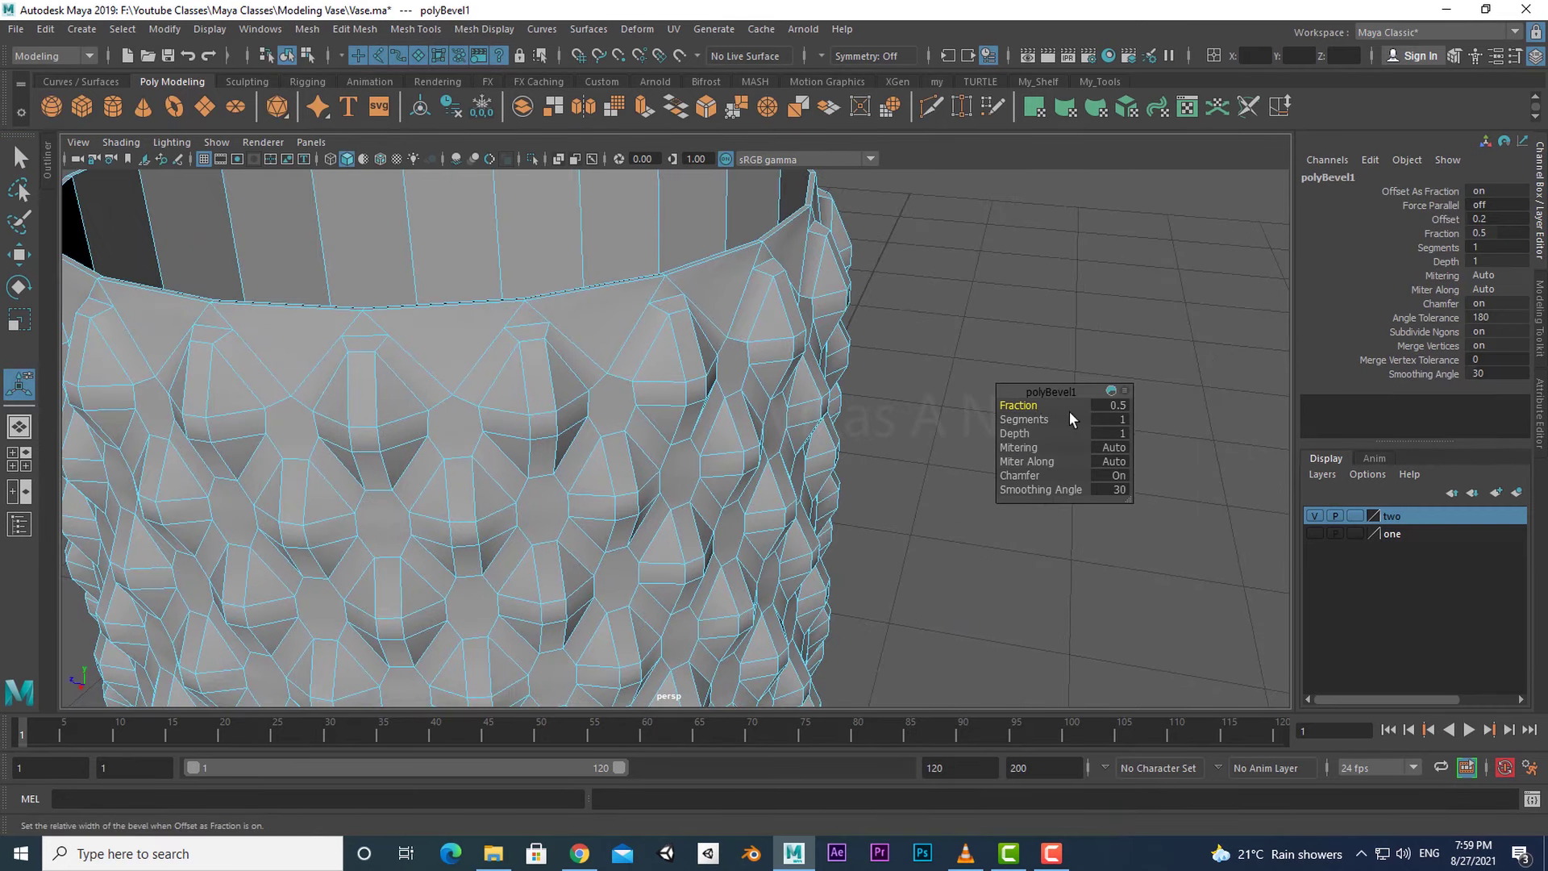
{"action": "left_click", "coordinate": [1113, 408]}
{"action": "type", "text": ".2"}
{"action": "key", "text": "Return"}
{"action": "scroll", "coordinate": [819, 518], "scroll_direction": "down", "scroll_amount": 4}
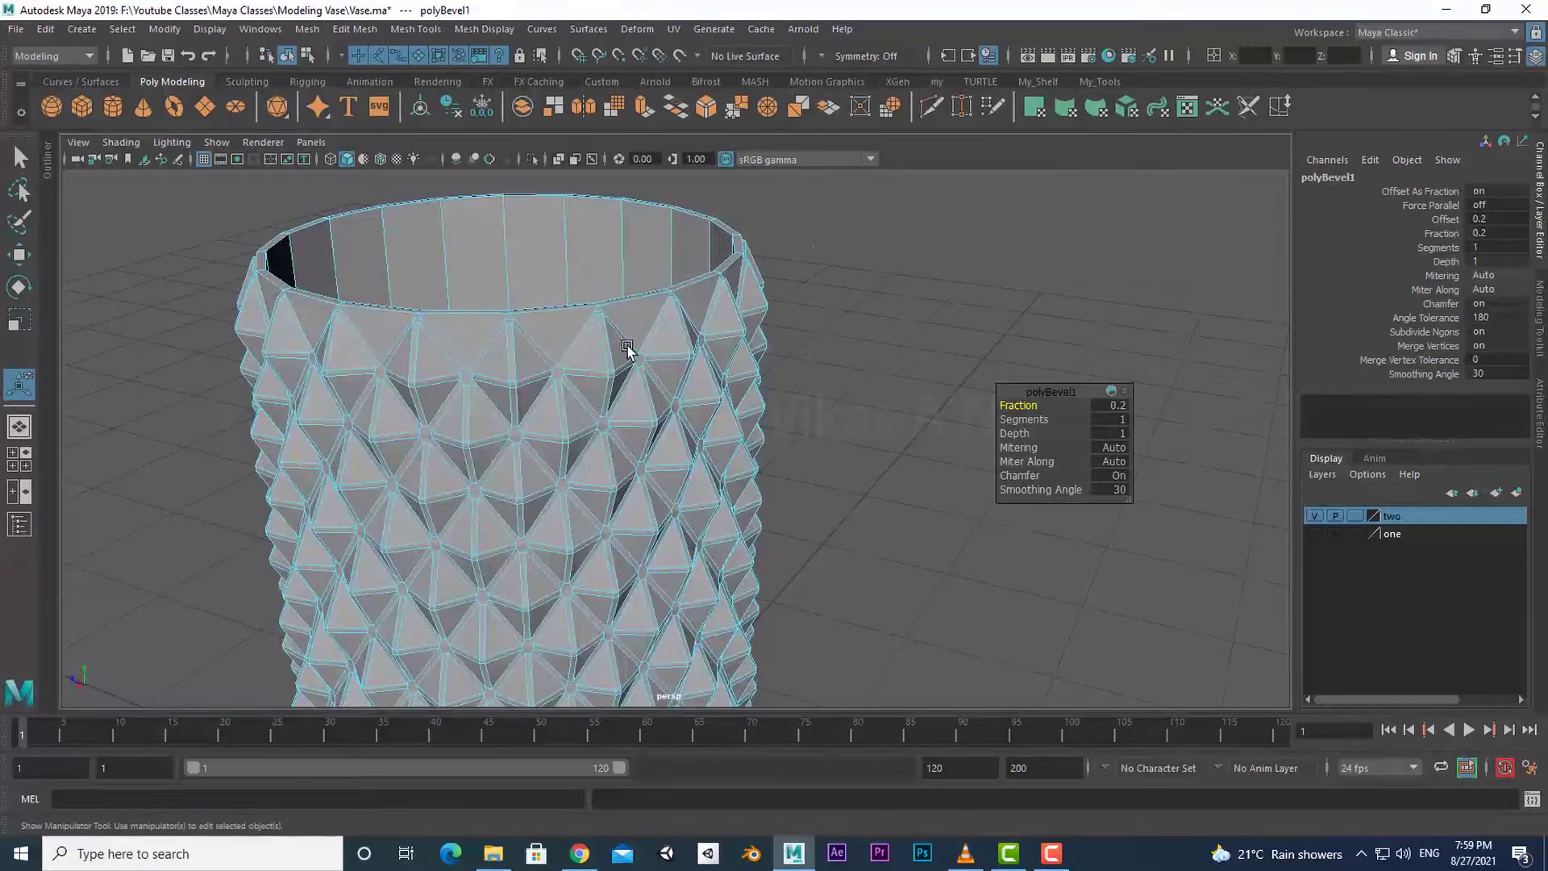
{"action": "scroll", "coordinate": [633, 359], "scroll_direction": "up", "scroll_amount": 4}
{"action": "scroll", "coordinate": [636, 371], "scroll_direction": "down", "scroll_amount": 3}
- Reduce the bevel's fraction first to 0.15 and finally to 0.125
{"action": "left_click", "coordinate": [1110, 405]}
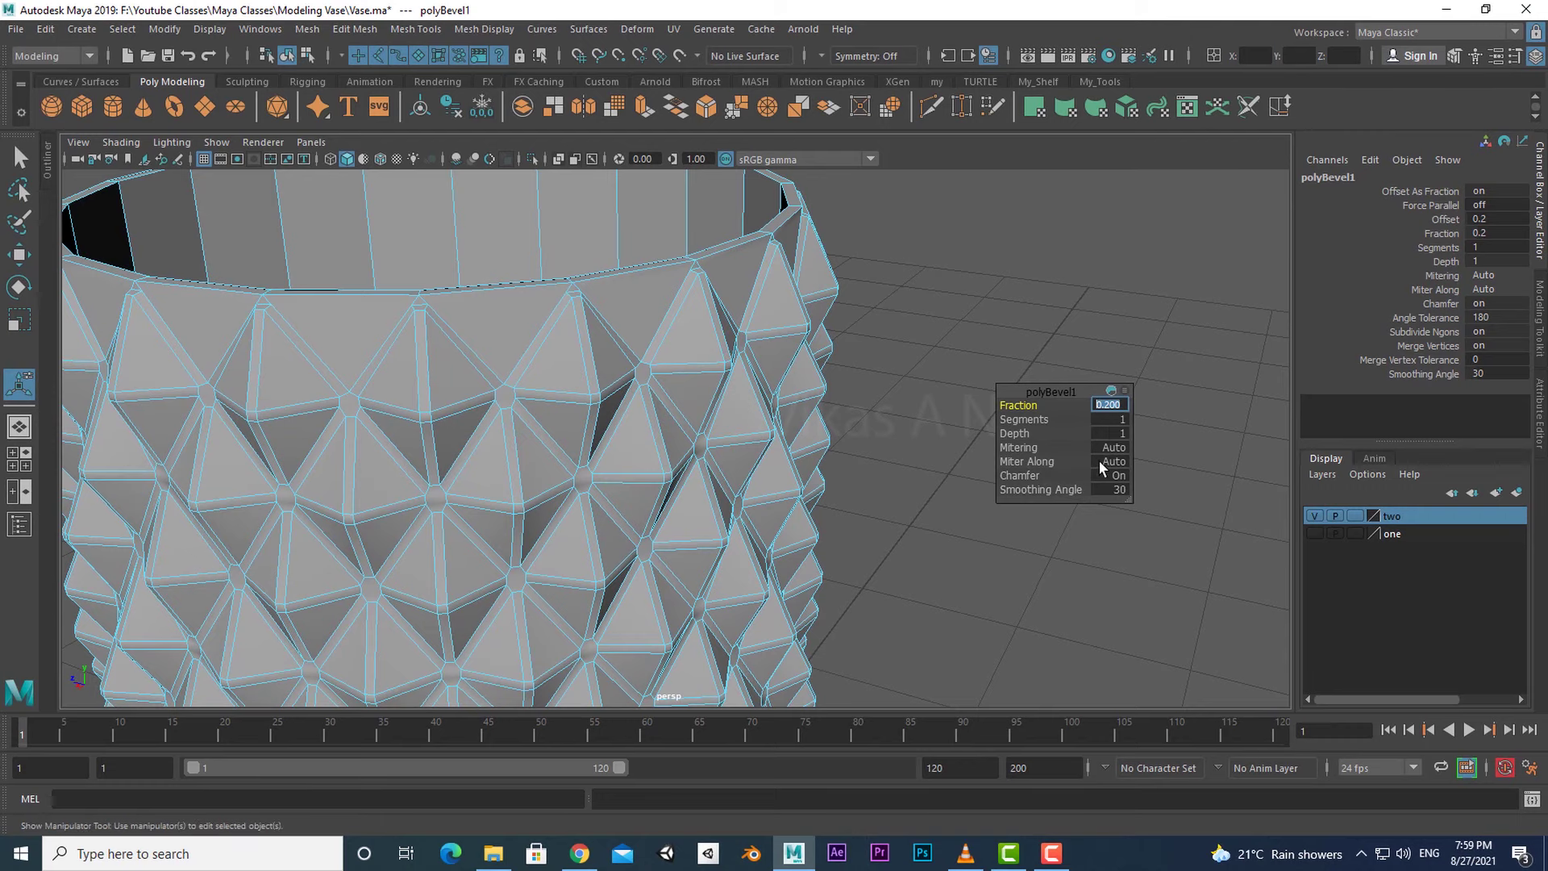
{"action": "type", "text": ".15"}
{"action": "key", "text": "Return"}
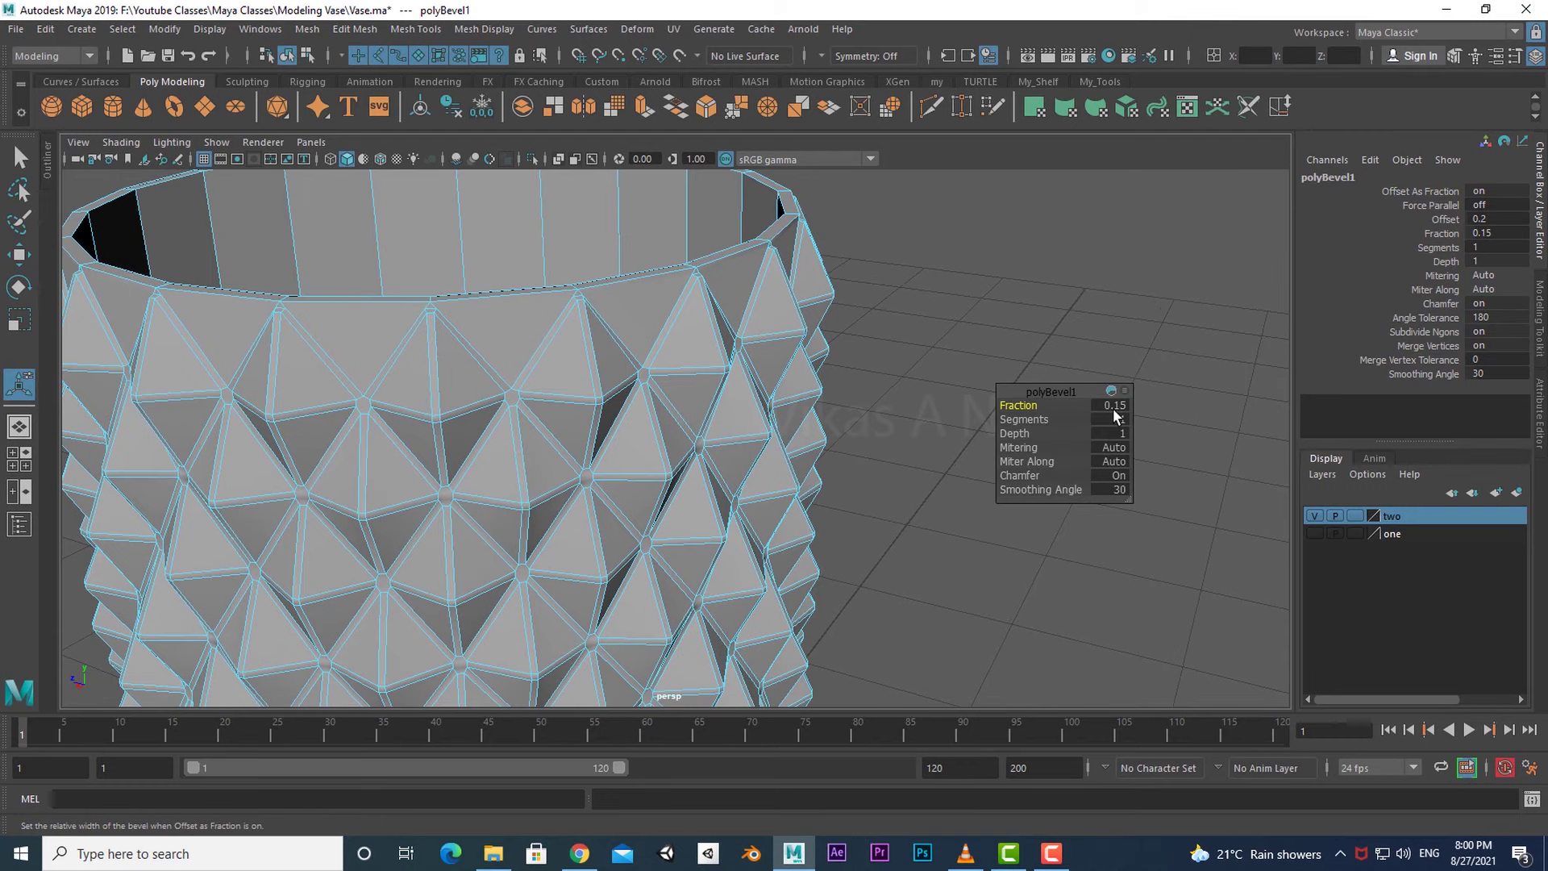
{"action": "left_click", "coordinate": [1114, 407]}
{"action": "key", "text": "Return"}
{"action": "left_click_drag", "start_coordinate": [970, 612], "coordinate": [831, 597], "text": "alt"}
- Set the bevel's segments to 2 and inspect the beveled edges around the vase
{"action": "left_click", "coordinate": [1115, 418]}
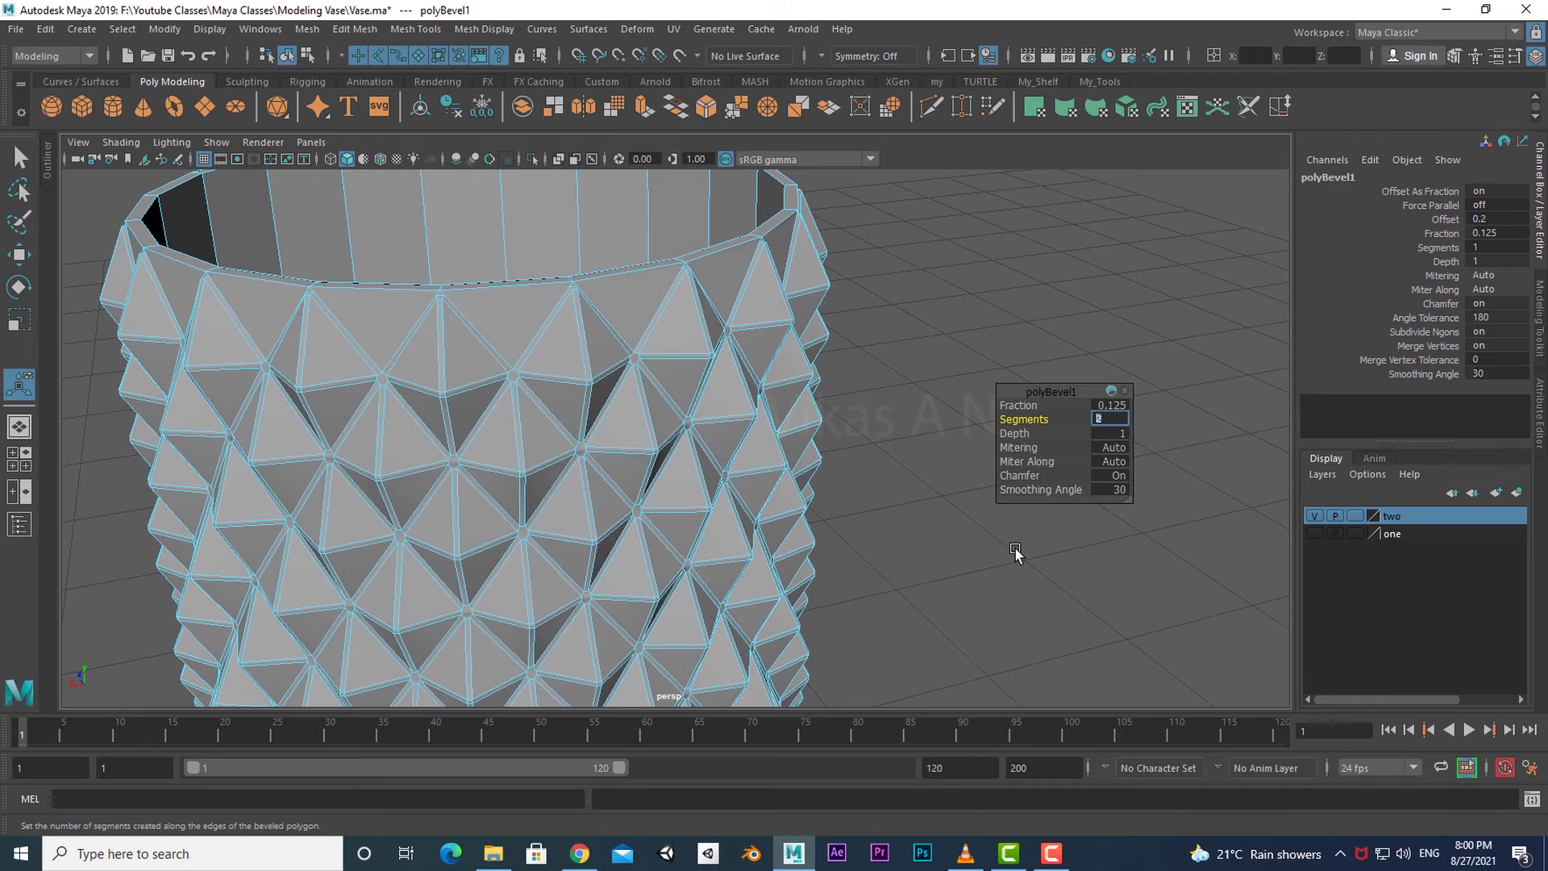
{"action": "type", "text": "2"}
{"action": "key", "text": "Return"}
{"action": "mouse_move", "coordinate": [901, 630]}
{"action": "left_mouse_down", "text": "alt"}
{"action": "mouse_move", "coordinate": [927, 577]}
{"action": "mouse_move", "coordinate": [874, 620]}
{"action": "left_mouse_up", "text": "alt"}
{"action": "middle_click_drag", "start_coordinate": [606, 432], "coordinate": [640, 491], "text": "alt"}
{"action": "scroll", "coordinate": [637, 491], "scroll_direction": "up", "scroll_amount": 3}
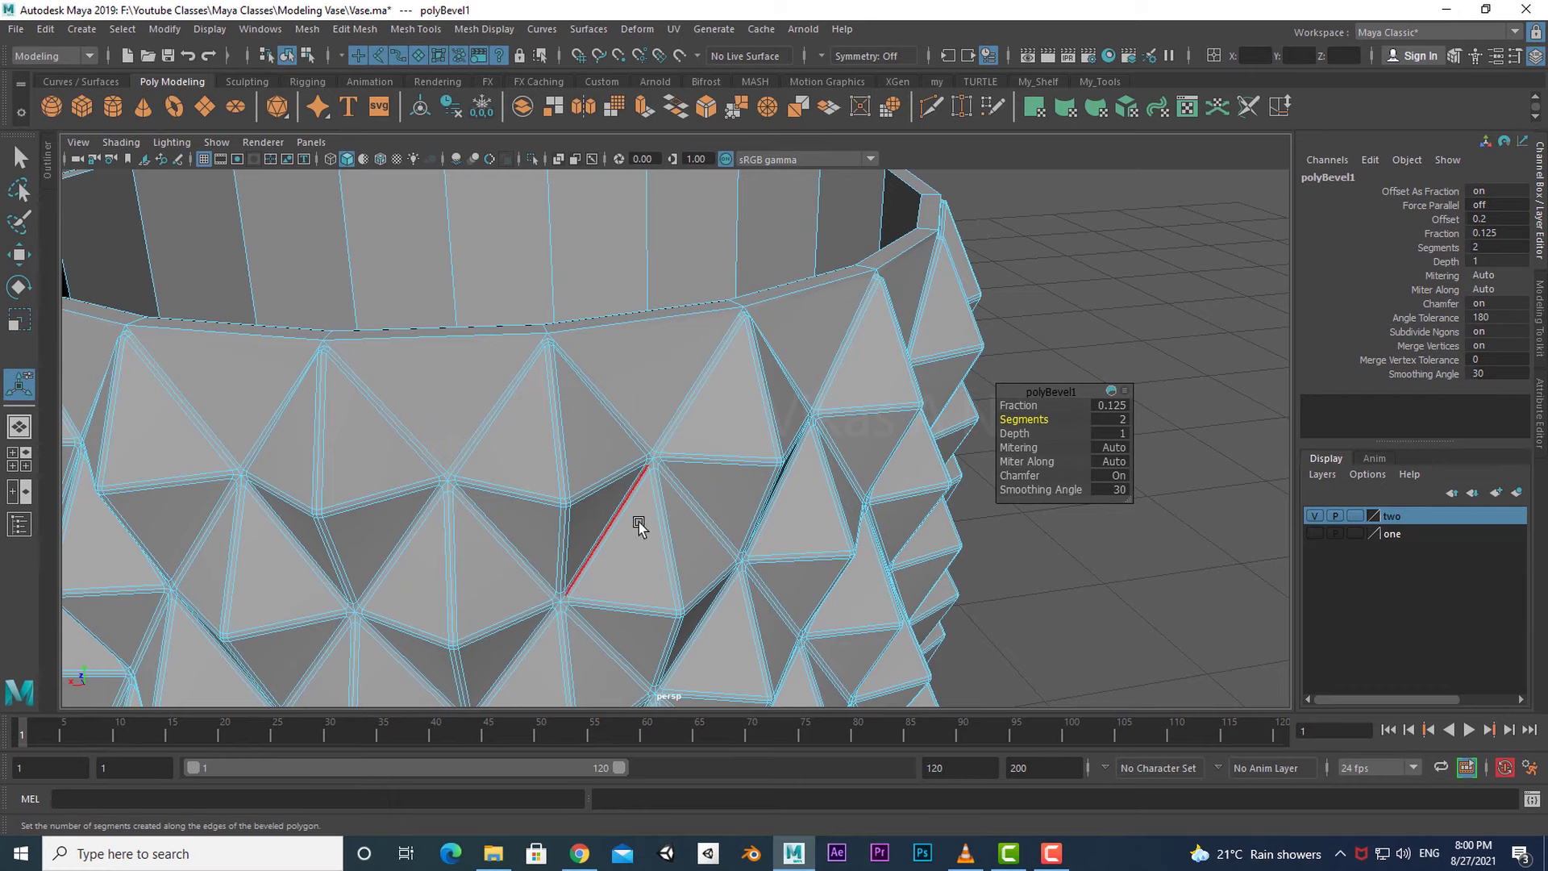
{"action": "right_click_drag", "start_coordinate": [931, 562], "coordinate": [857, 577], "text": "alt"}
{"action": "left_click_drag", "start_coordinate": [857, 578], "coordinate": [747, 566], "text": "alt"}
{"action": "middle_click_drag", "start_coordinate": [885, 569], "coordinate": [871, 422], "text": "alt"}
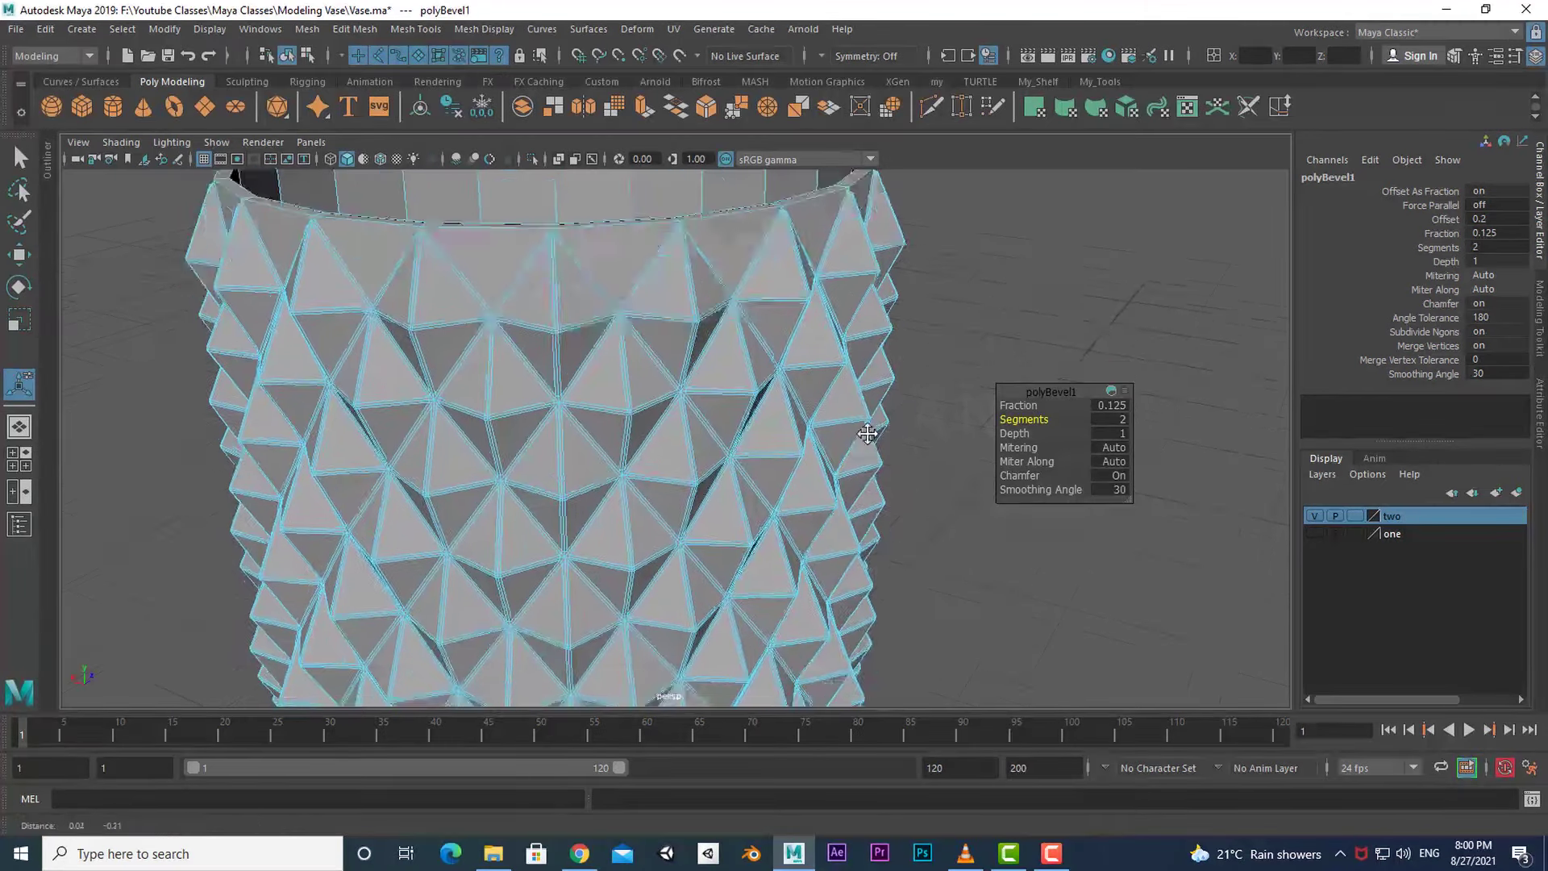
{"action": "left_click_drag", "start_coordinate": [870, 422], "coordinate": [806, 516], "text": "alt"}
{"action": "right_click_drag", "start_coordinate": [806, 516], "coordinate": [735, 539], "text": "alt"}
{"action": "left_click_drag", "start_coordinate": [735, 538], "coordinate": [793, 556], "text": "alt"}
- Leave component editing and select the whole beveled vase in object mode
{"action": "left_click", "coordinate": [837, 510]}
{"action": "right_click_drag", "start_coordinate": [715, 446], "coordinate": [806, 345]}
{"action": "left_click_drag", "start_coordinate": [840, 607], "coordinate": [832, 539], "text": "alt"}
{"action": "left_click", "coordinate": [735, 447]}
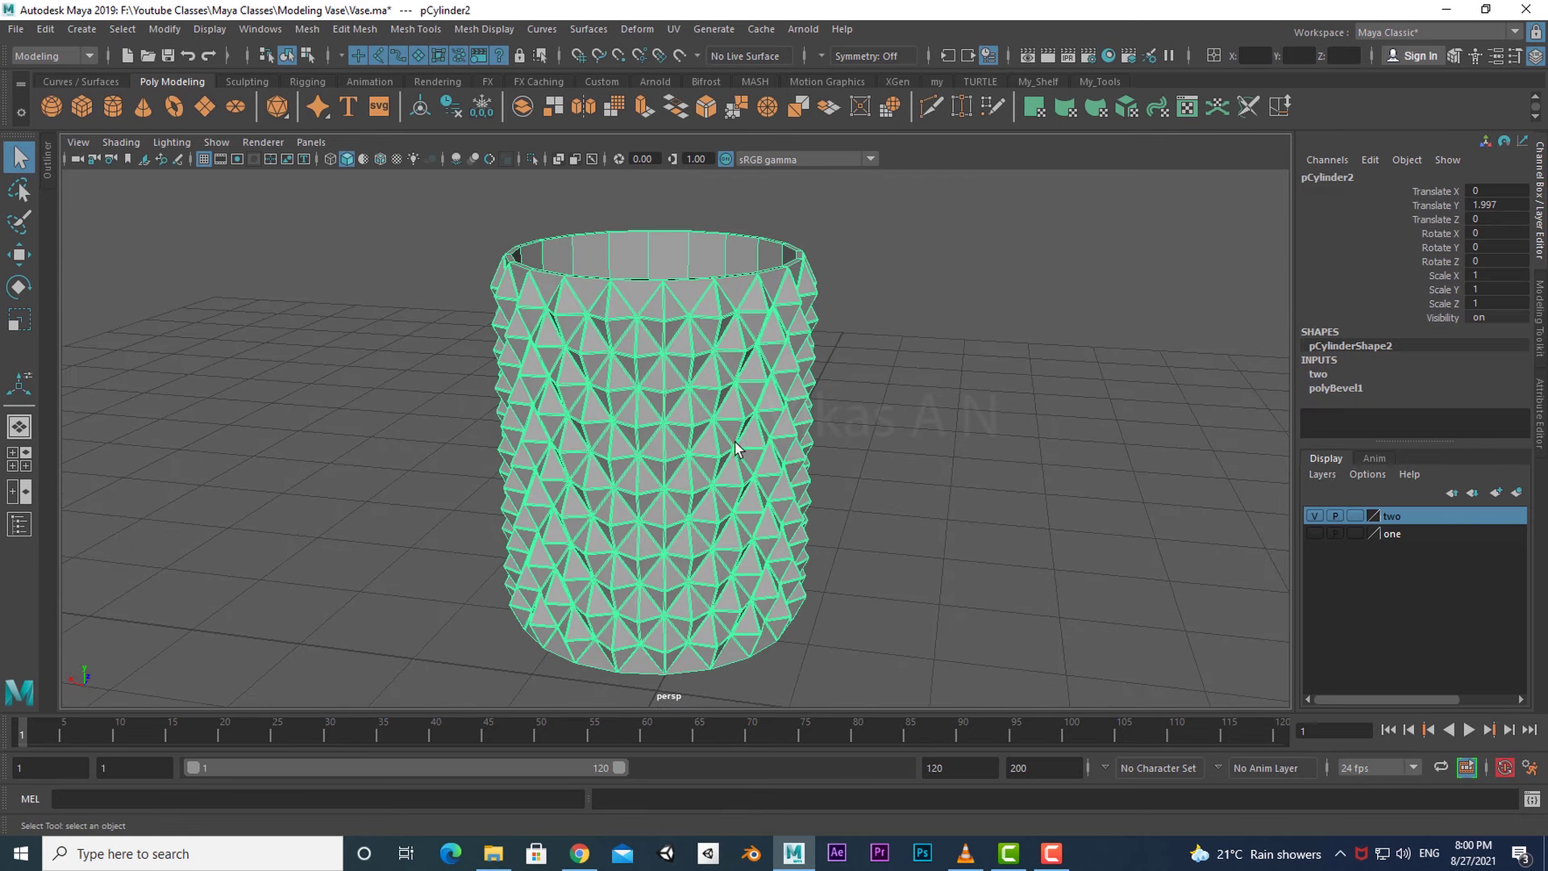
{"action": "left_click_drag", "start_coordinate": [678, 501], "coordinate": [663, 494], "text": "alt"}
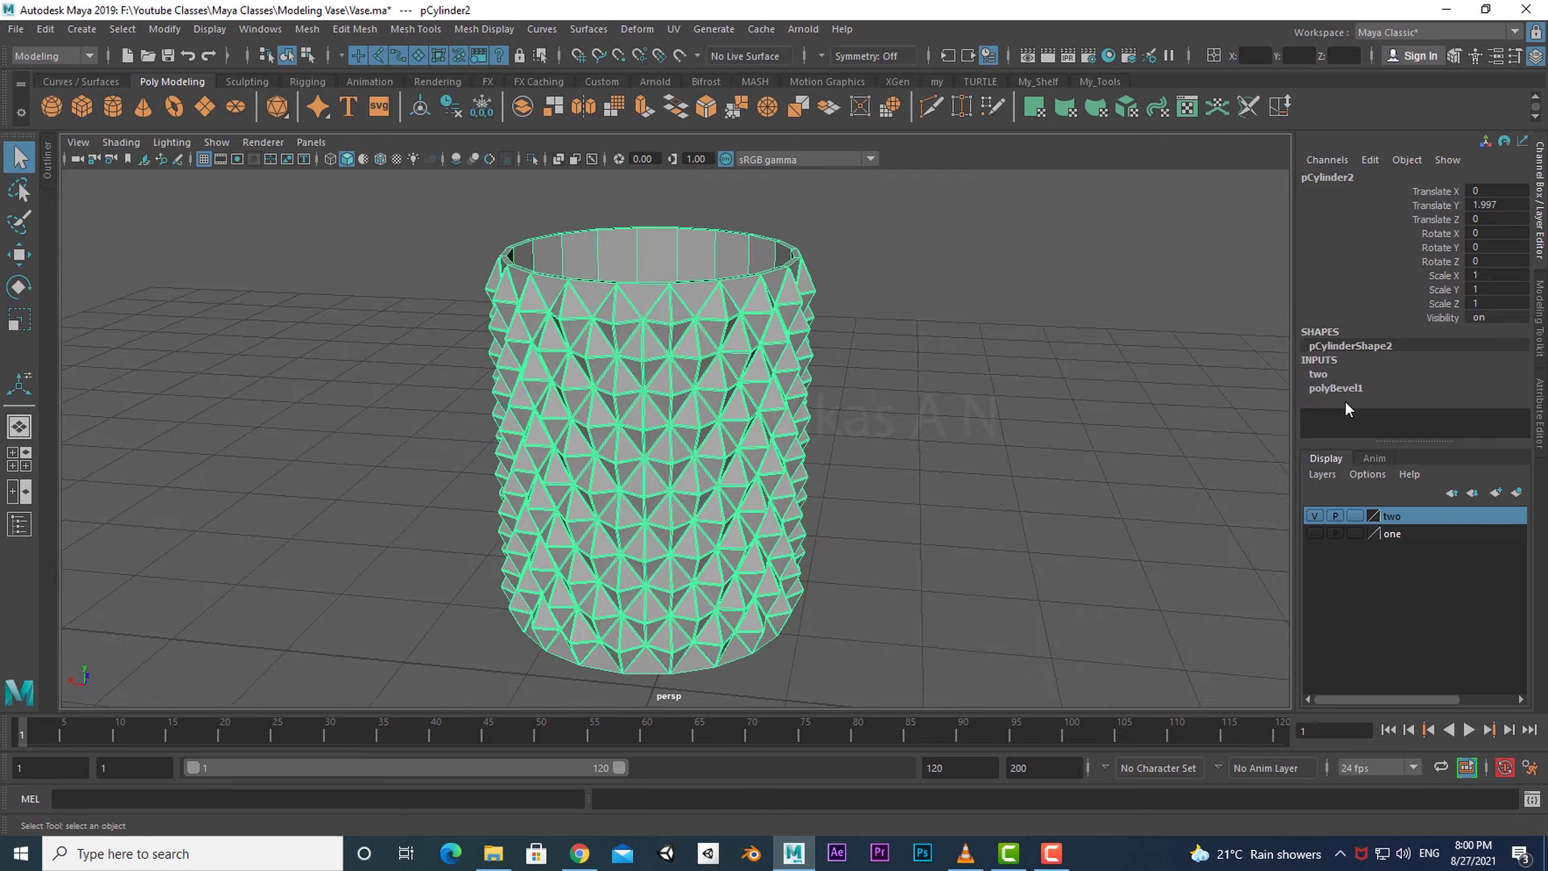
- Delete all construction history in the scene and deselect the vase
{"action": "left_click", "coordinate": [46, 31]}
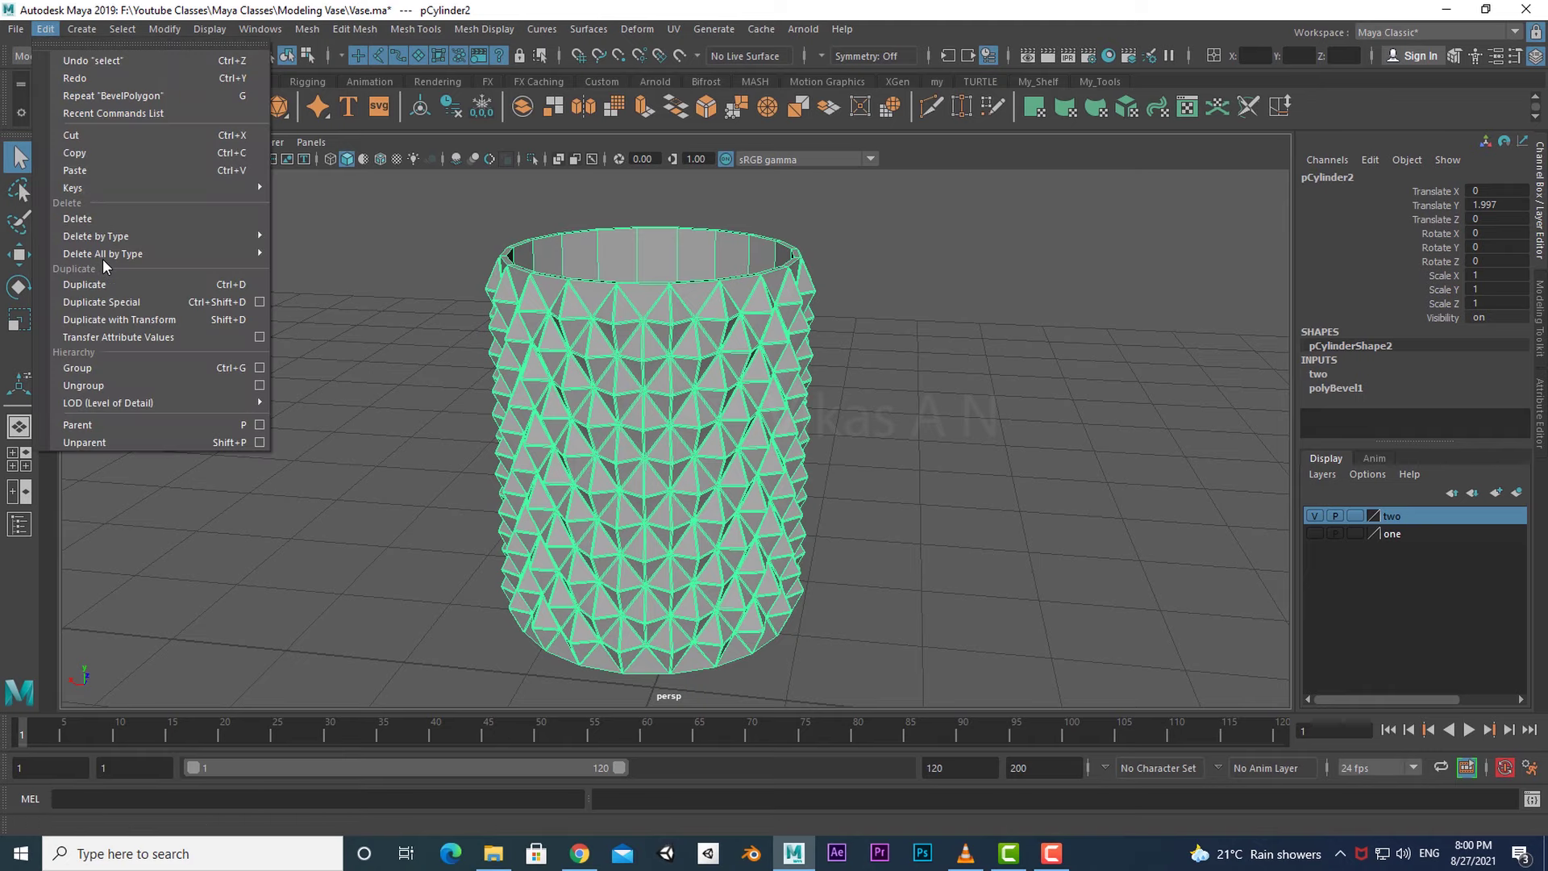
{"action": "mouse_move", "coordinate": [148, 252]}
{"action": "left_click", "coordinate": [312, 271]}
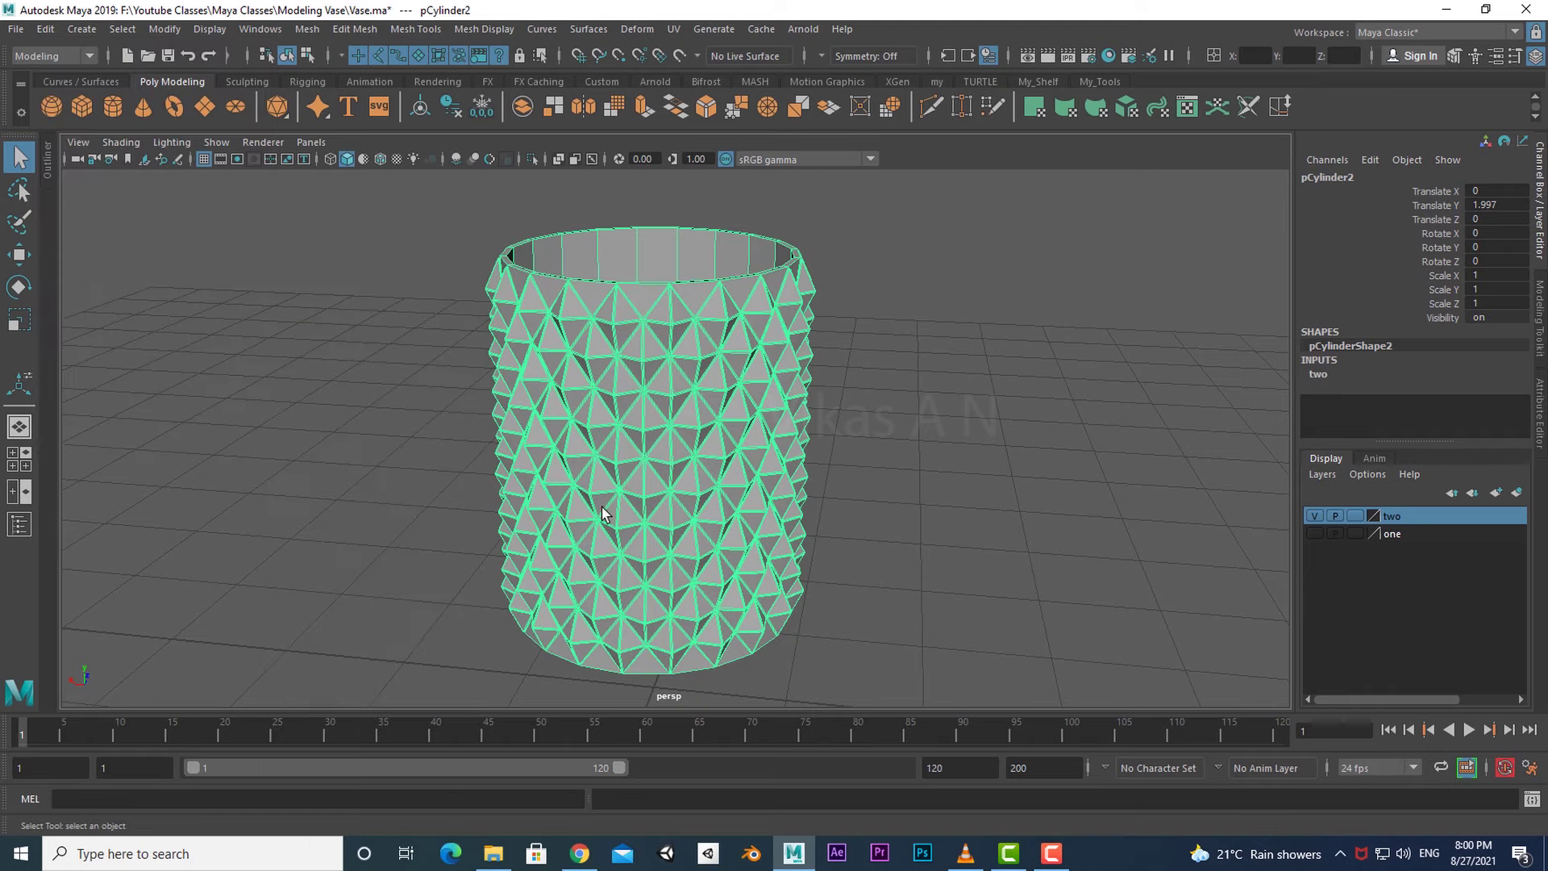
{"action": "left_click_drag", "start_coordinate": [608, 519], "coordinate": [650, 526], "text": "alt"}
{"action": "left_click", "coordinate": [1131, 548]}
{"action": "left_click_drag", "start_coordinate": [1019, 599], "coordinate": [750, 581], "text": "alt"}
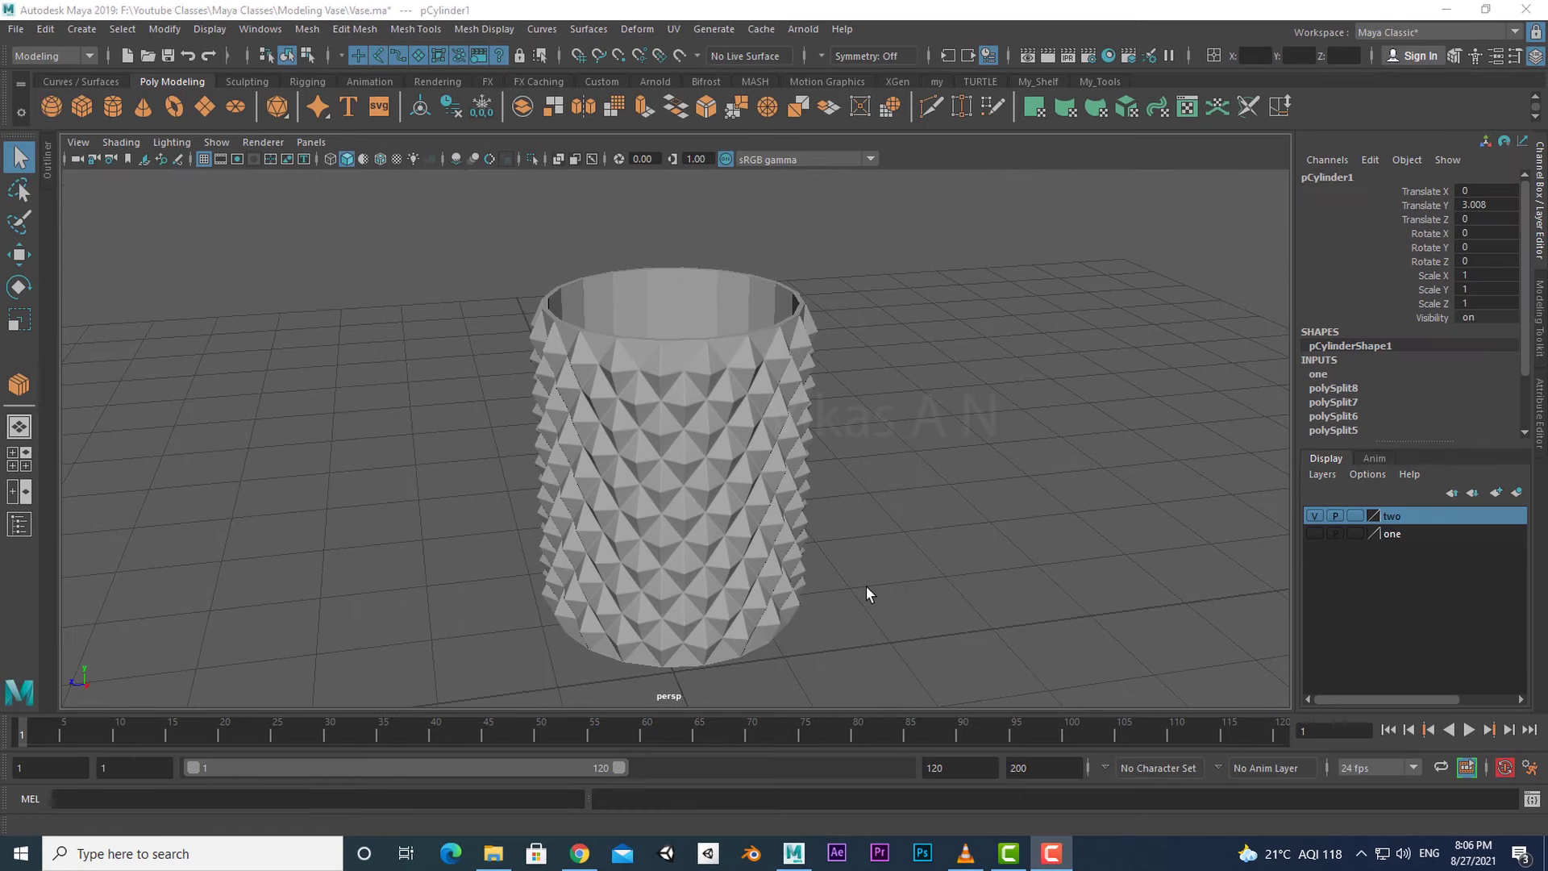
- Select the whole hollow vase and examine its outer diamond pattern from above, from the side and at close range
{"action": "left_click_drag", "start_coordinate": [909, 530], "coordinate": [950, 547], "text": "alt"}
{"action": "left_click", "coordinate": [831, 529]}
{"action": "scroll", "coordinate": [876, 611], "scroll_direction": "down", "scroll_amount": 2}
{"action": "scroll", "coordinate": [902, 588], "scroll_direction": "down", "scroll_amount": 3}
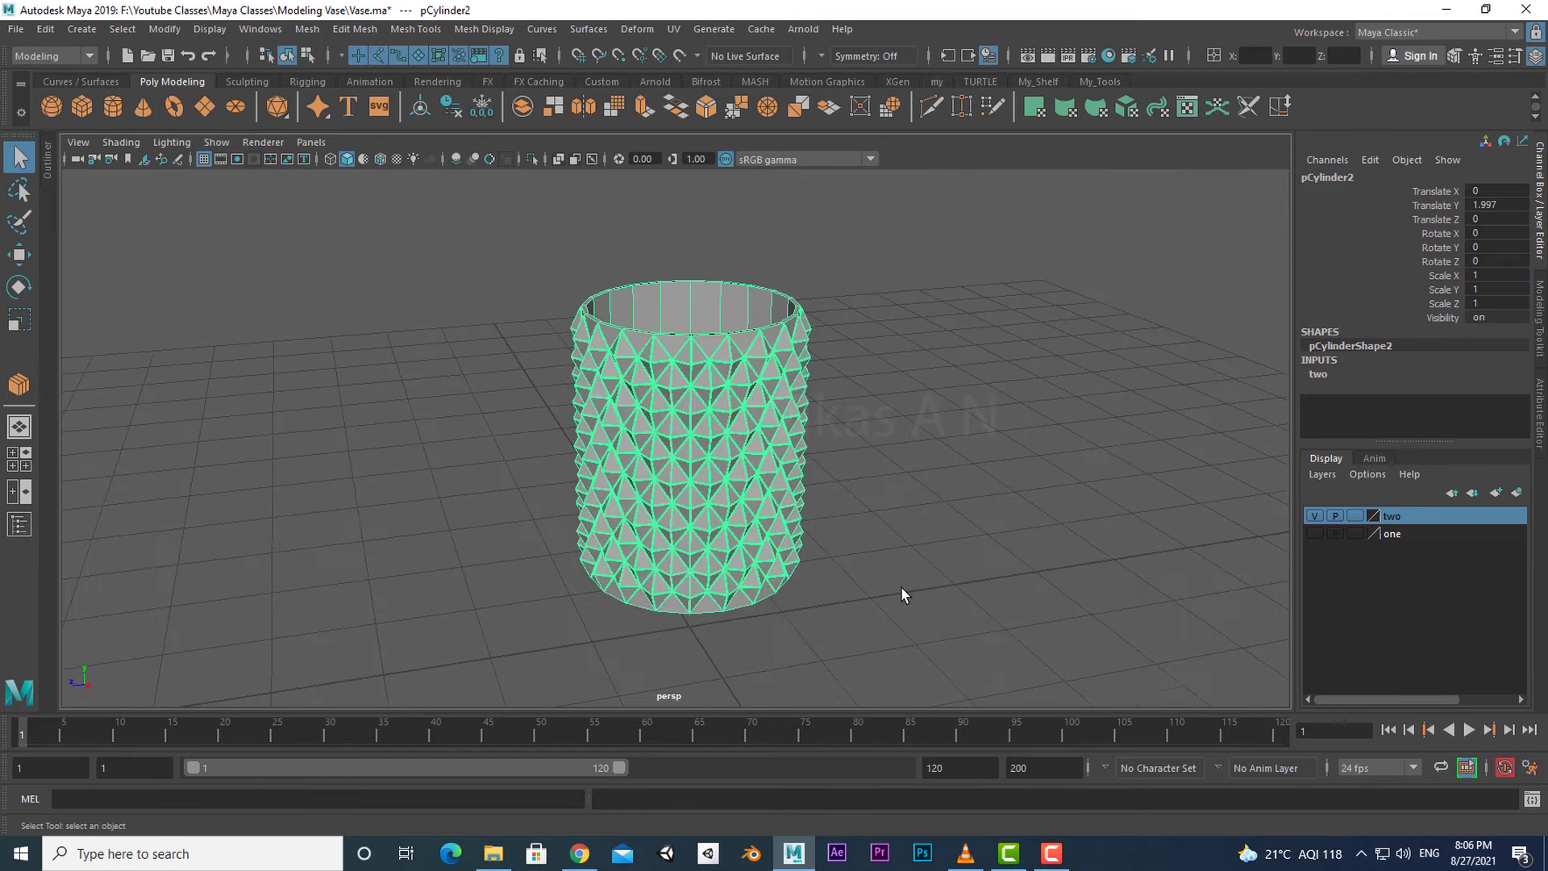
{"action": "left_click_drag", "start_coordinate": [902, 595], "coordinate": [821, 583], "text": "alt"}
{"action": "left_click_drag", "start_coordinate": [727, 607], "coordinate": [803, 452], "text": "alt"}
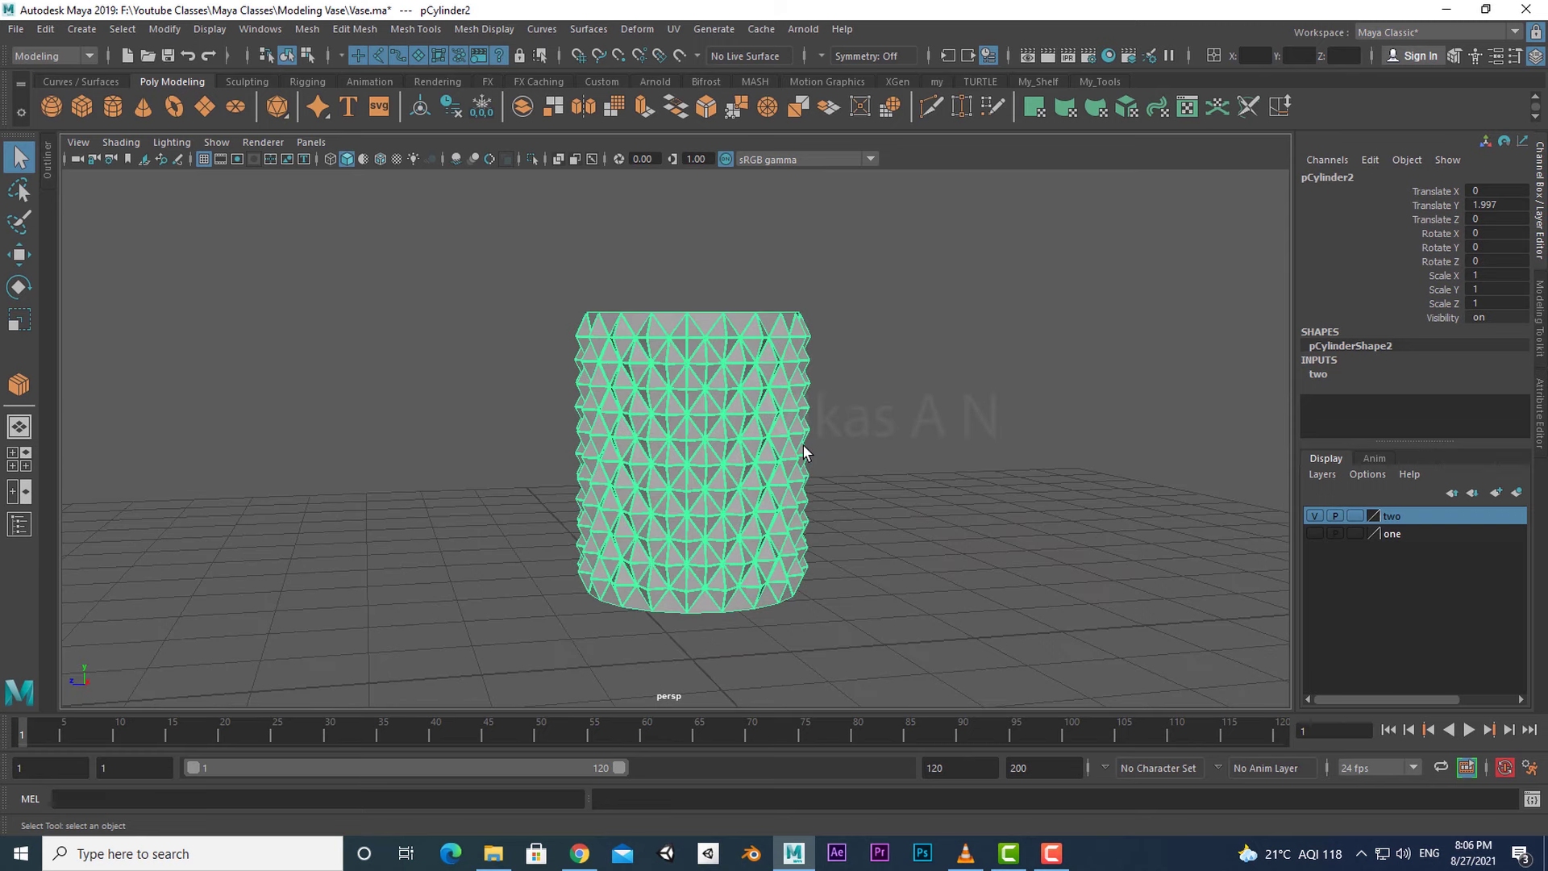
{"action": "scroll", "coordinate": [882, 522], "scroll_direction": "up", "scroll_amount": 2}
{"action": "left_click_drag", "start_coordinate": [850, 542], "coordinate": [605, 391], "text": "alt"}
{"action": "left_click_drag", "start_coordinate": [833, 419], "coordinate": [852, 468], "text": "alt"}
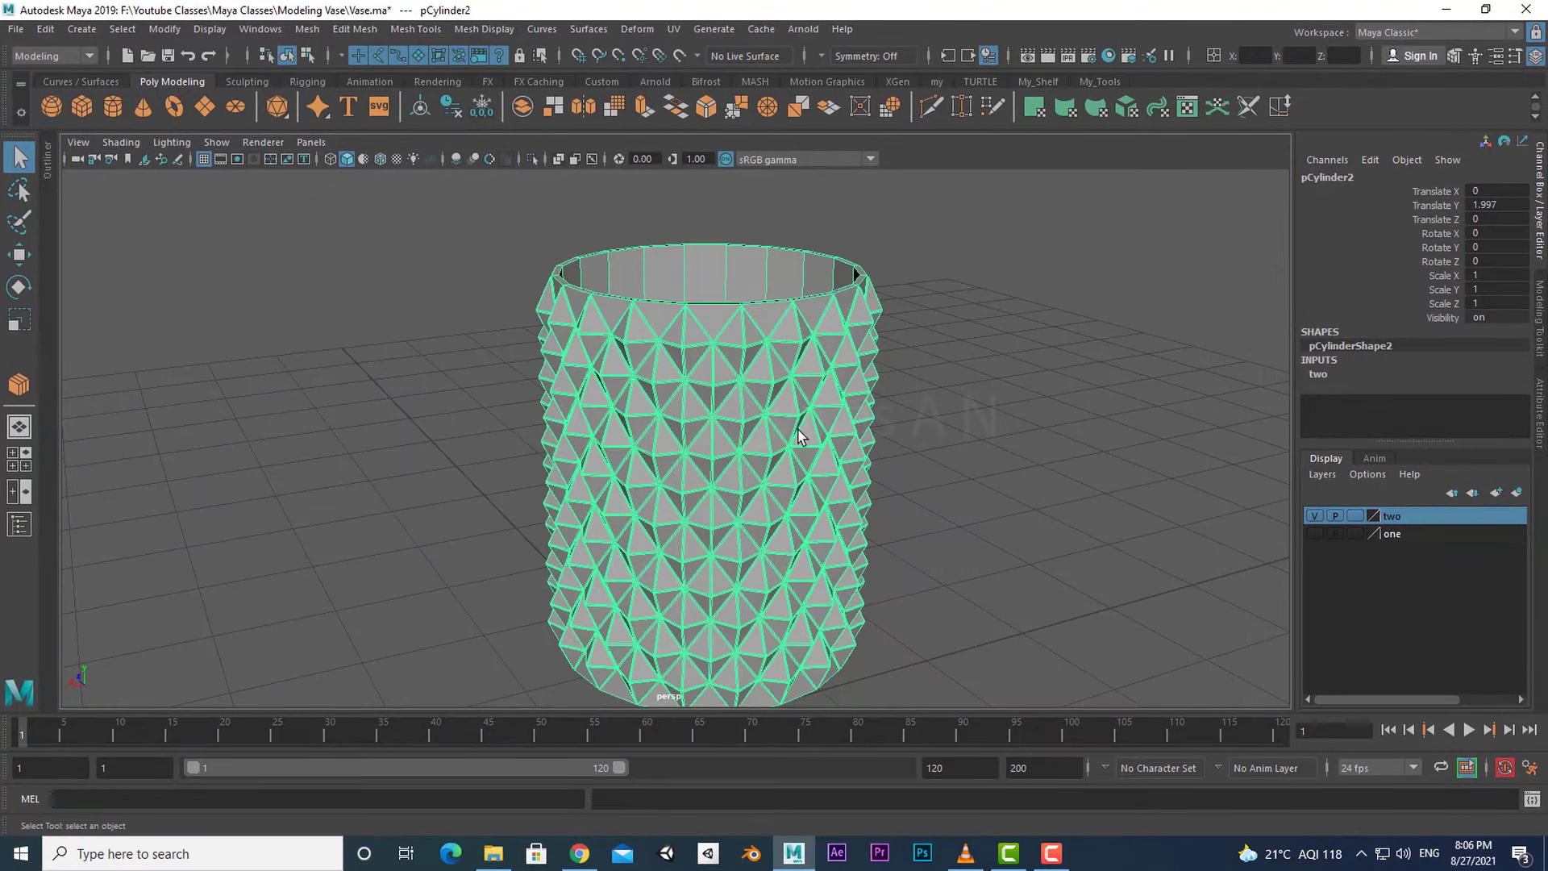
{"action": "left_click_drag", "start_coordinate": [734, 556], "coordinate": [676, 515], "text": "alt"}
{"action": "left_click_drag", "start_coordinate": [874, 512], "coordinate": [877, 550], "text": "alt"}
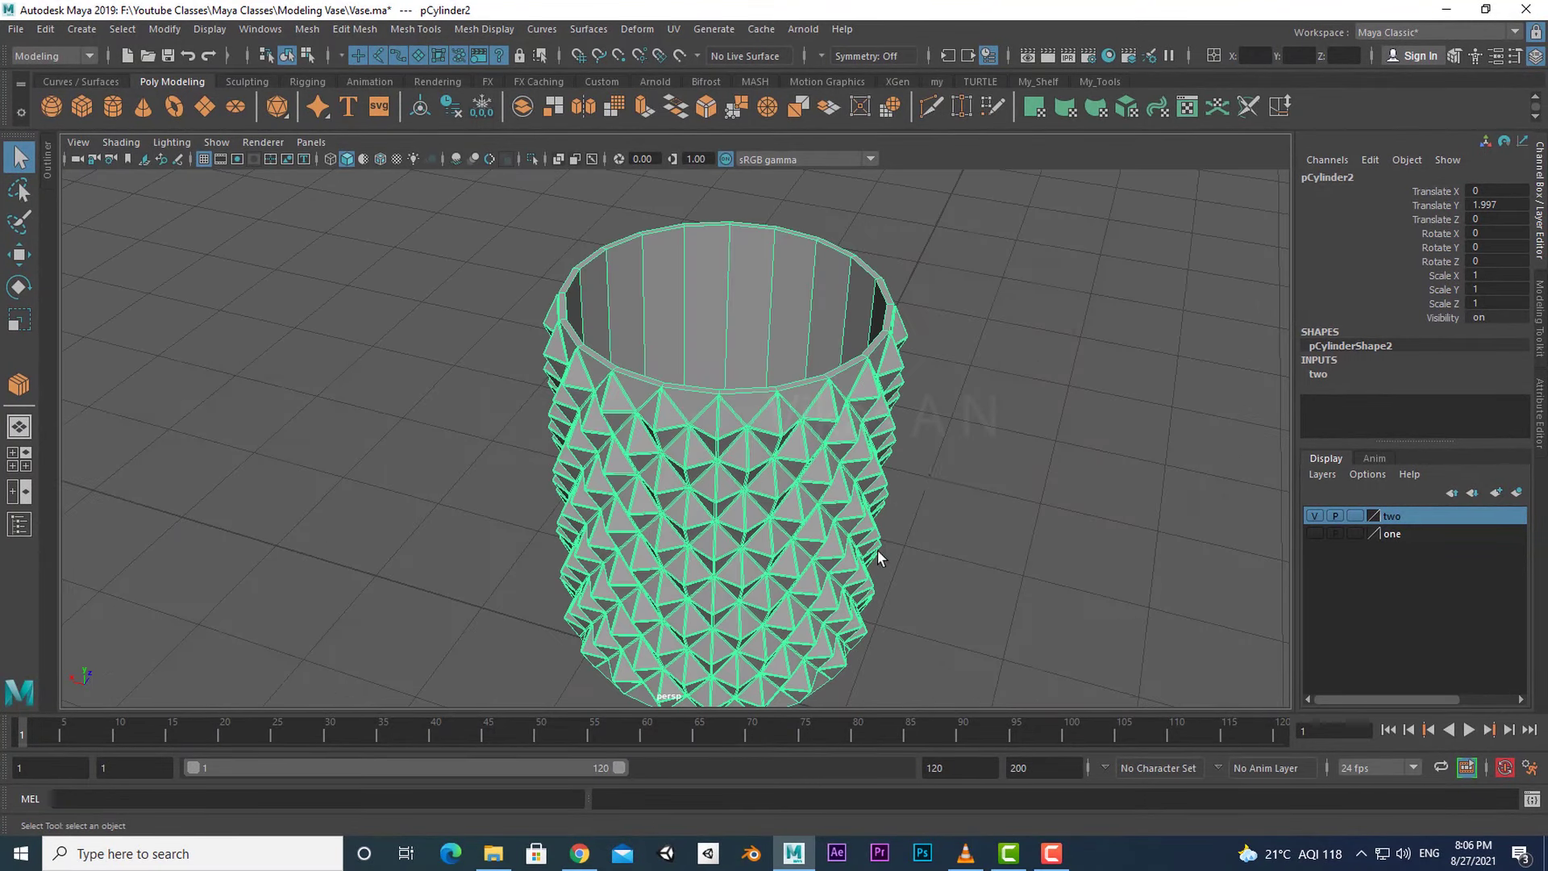
- Examine the vase's smooth inner wall and floor from above
{"action": "middle_click_drag", "start_coordinate": [924, 501], "coordinate": [911, 568], "text": "alt"}
{"action": "scroll", "coordinate": [912, 567], "scroll_direction": "up", "scroll_amount": 3}
{"action": "left_click_drag", "start_coordinate": [861, 439], "coordinate": [861, 472], "text": "alt"}
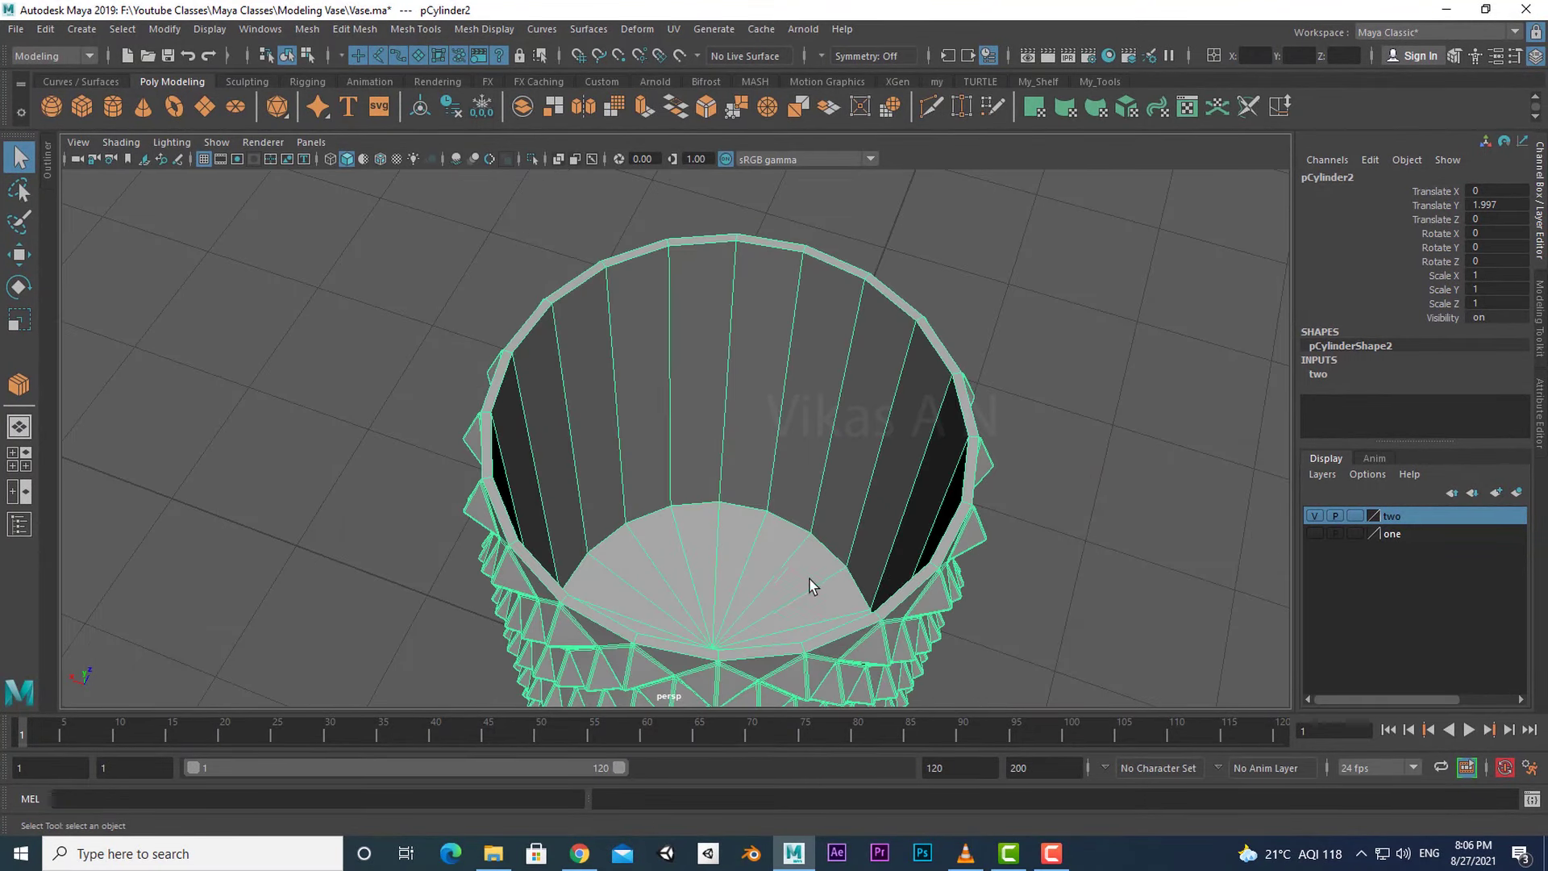
{"action": "scroll", "coordinate": [864, 578], "scroll_direction": "down", "scroll_amount": 3}
{"action": "scroll", "coordinate": [749, 437], "scroll_direction": "up", "scroll_amount": 3}
{"action": "left_click_drag", "start_coordinate": [814, 543], "coordinate": [901, 517], "text": "alt"}
{"action": "scroll", "coordinate": [920, 536], "scroll_direction": "down", "scroll_amount": 3}
{"action": "middle_click_drag", "start_coordinate": [920, 541], "coordinate": [841, 538], "text": "alt"}
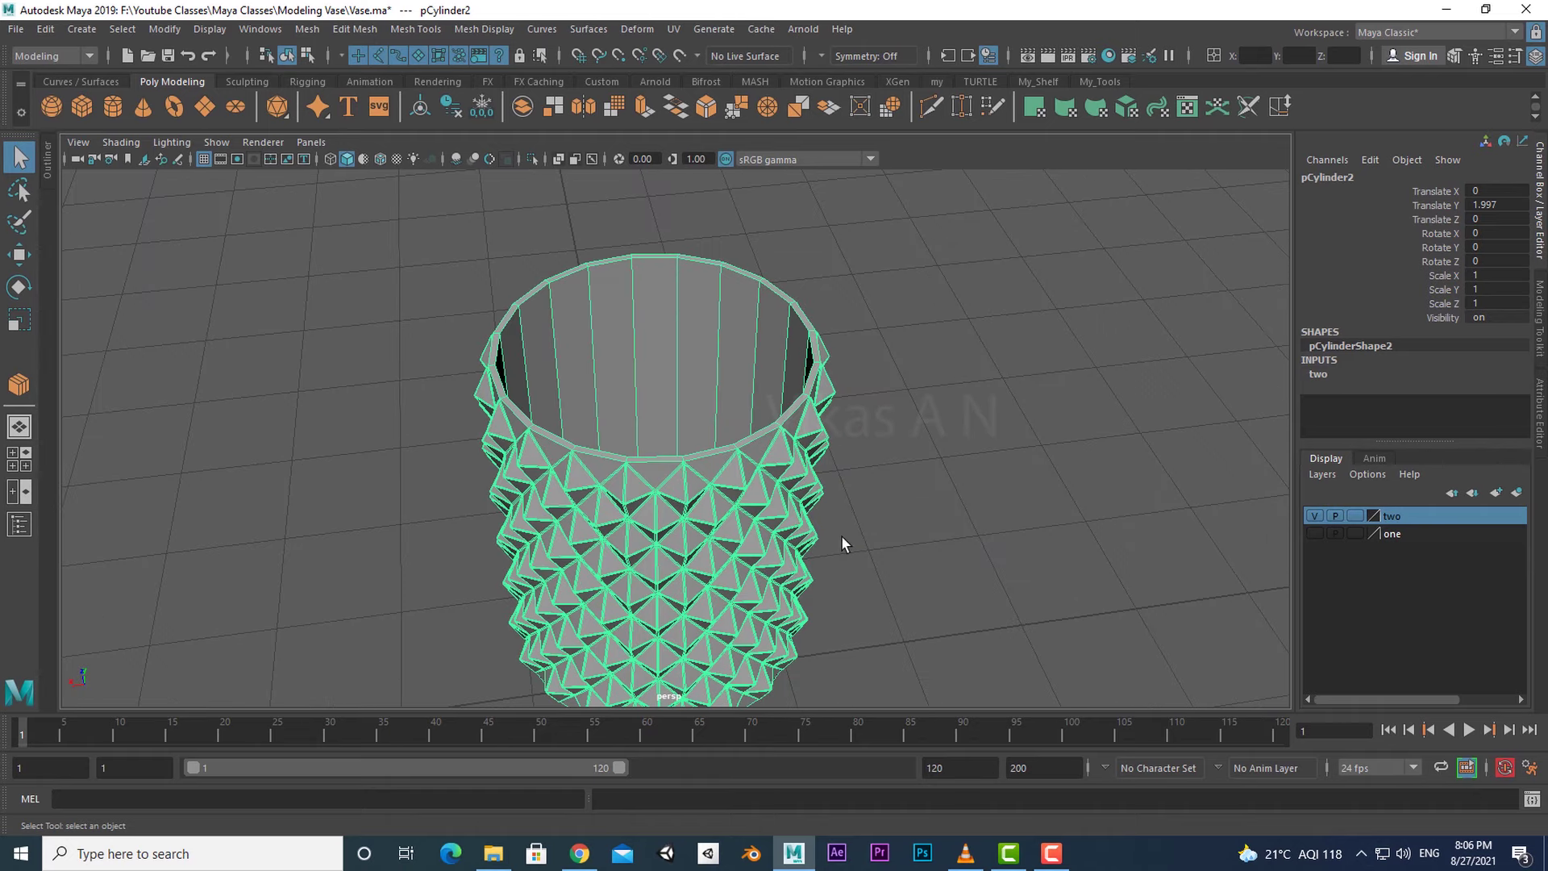
{"action": "left_click_drag", "start_coordinate": [779, 591], "coordinate": [752, 512], "text": "alt"}
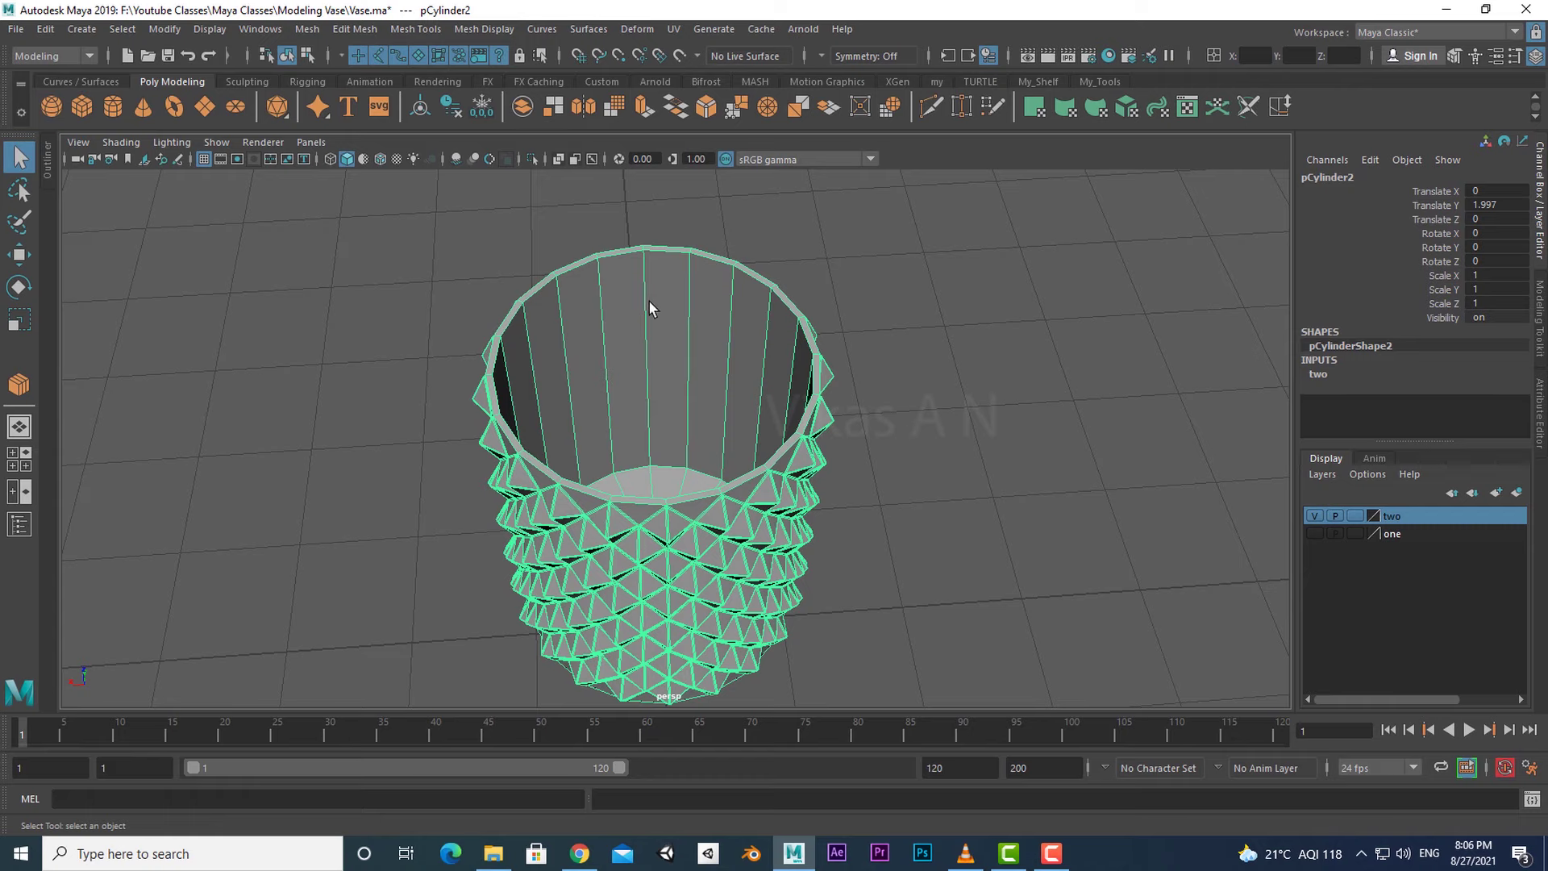
- Switch to face selection and select the full loop of faces around the vase's inner wall
{"action": "middle_click_drag", "start_coordinate": [775, 448], "coordinate": [778, 487], "text": "alt"}
{"action": "right_click_drag", "start_coordinate": [965, 370], "coordinate": [967, 424]}
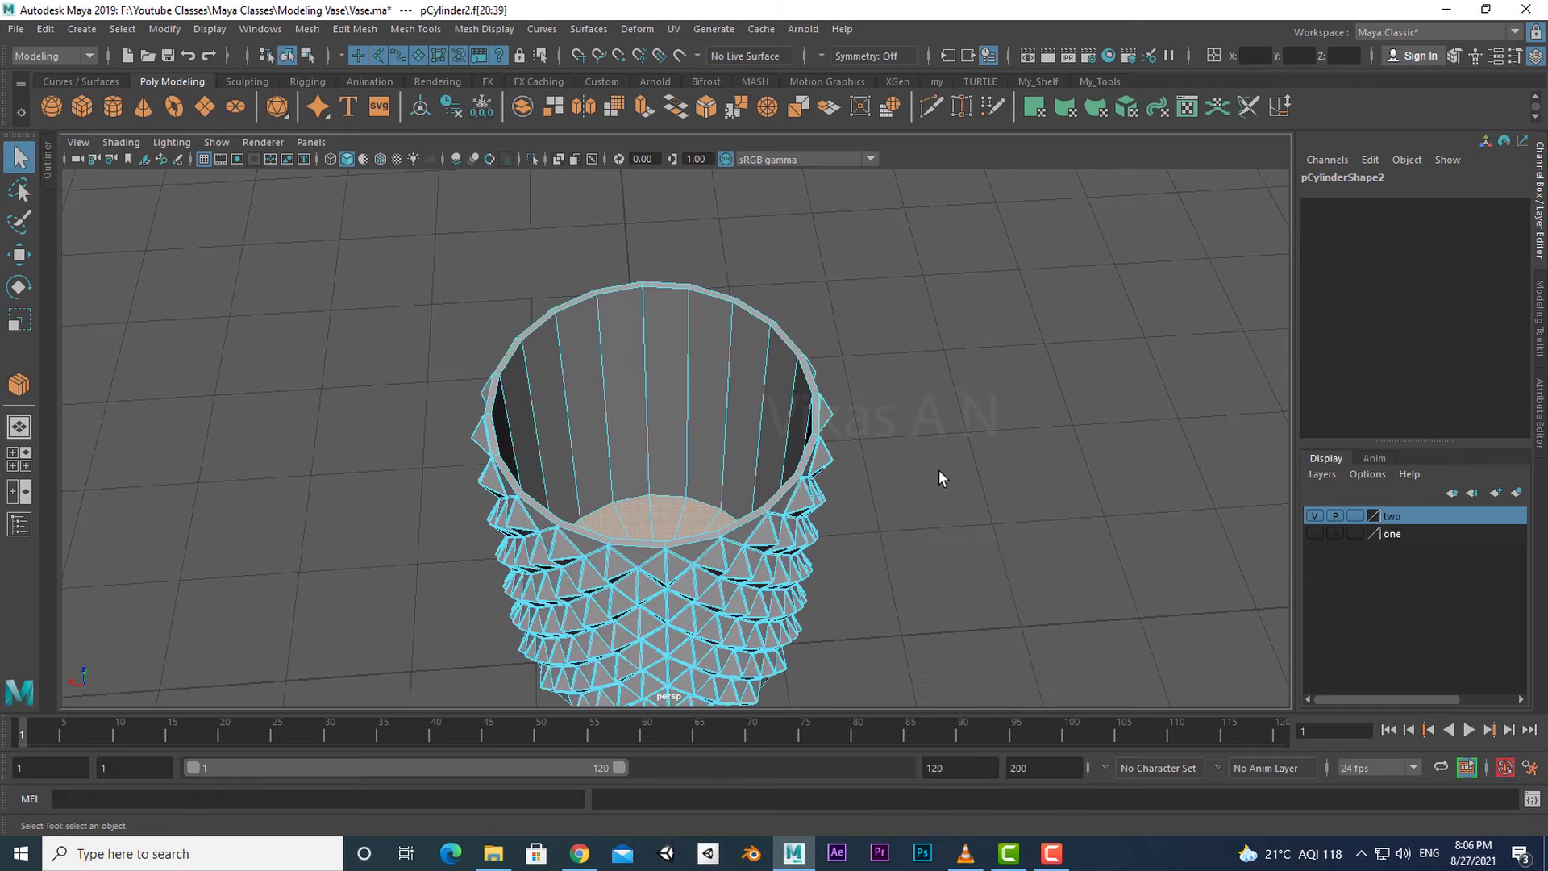
{"action": "left_click_drag", "start_coordinate": [938, 477], "coordinate": [915, 516], "text": "alt"}
{"action": "left_click", "coordinate": [706, 442]}
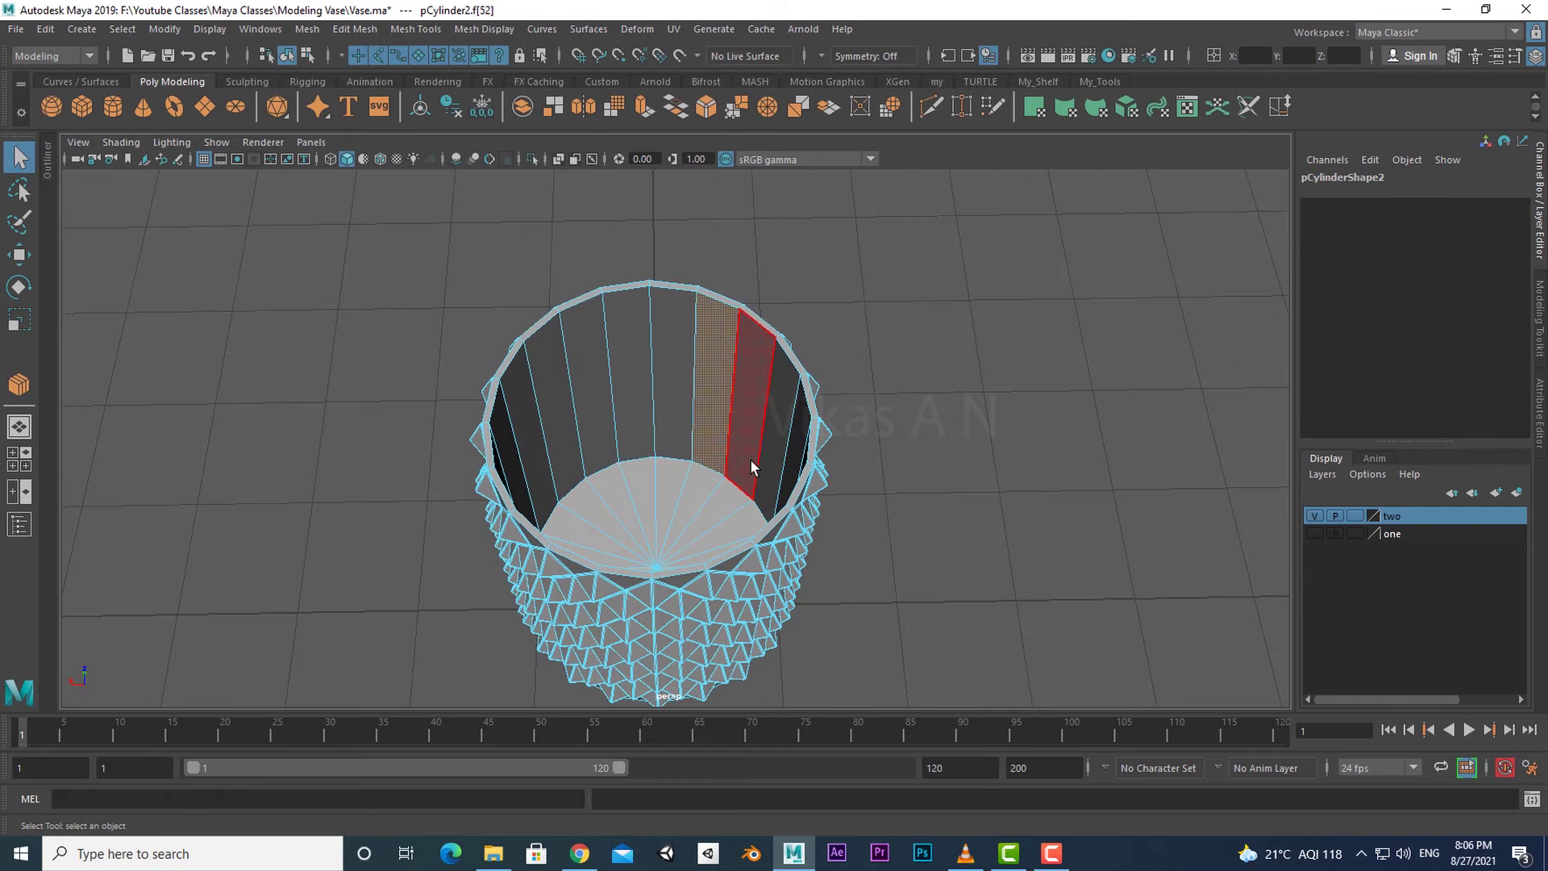
{"action": "left_click_drag", "start_coordinate": [706, 489], "coordinate": [755, 453], "text": "alt"}
{"action": "double_click", "coordinate": [728, 381], "text": "shift"}
{"action": "left_click_drag", "start_coordinate": [890, 598], "coordinate": [742, 401], "text": "alt"}
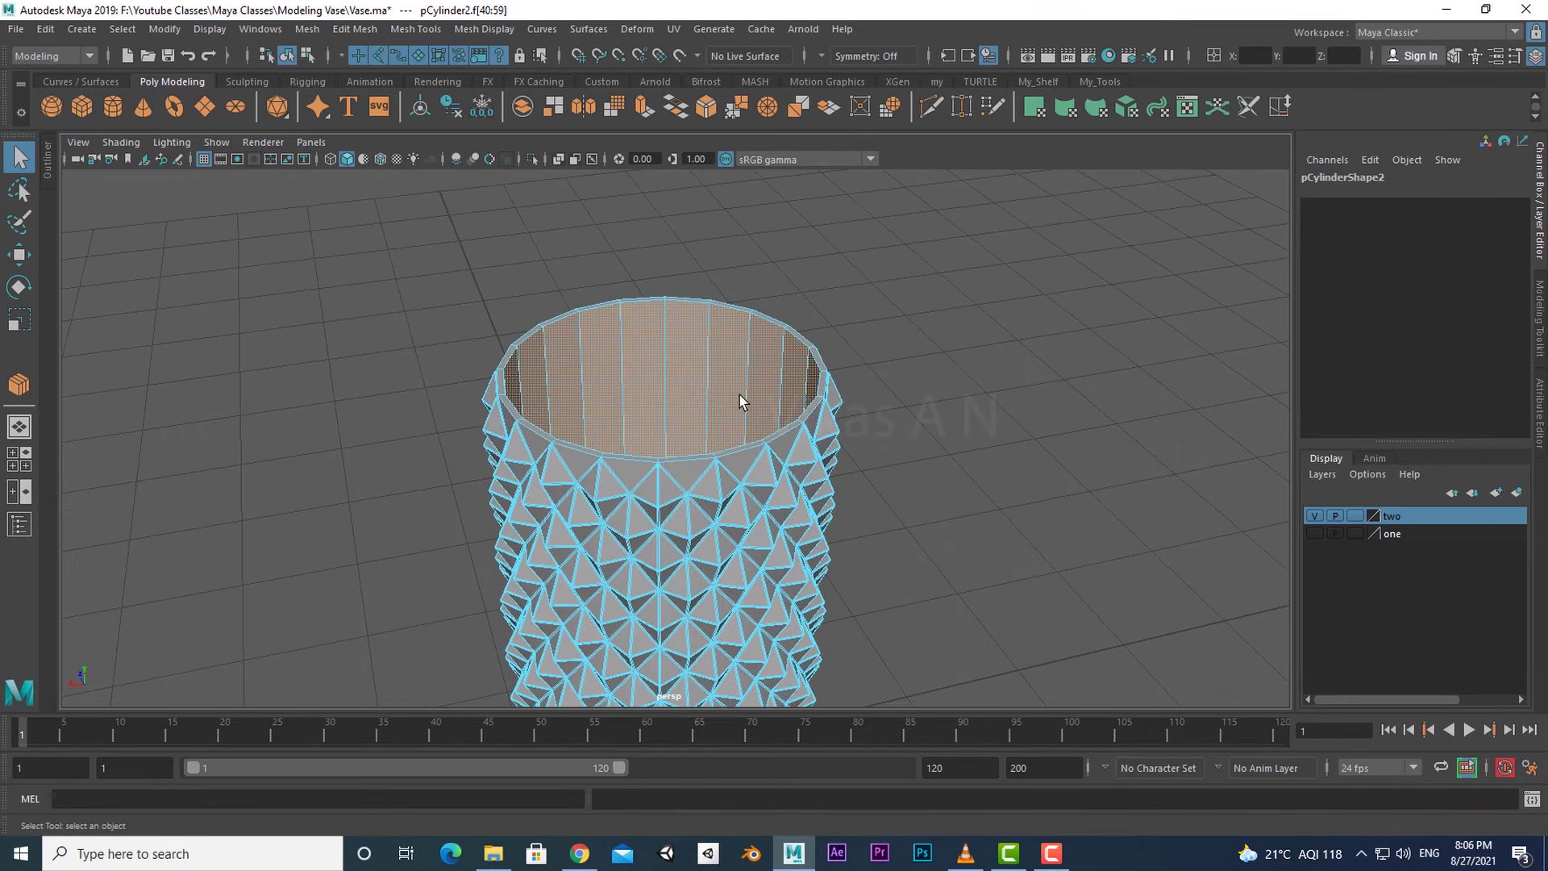
- Connect the selected inner wall faces with 8 horizontal segments
{"action": "left_click", "coordinate": [371, 31]}
{"action": "mouse_move", "coordinate": [415, 29]}
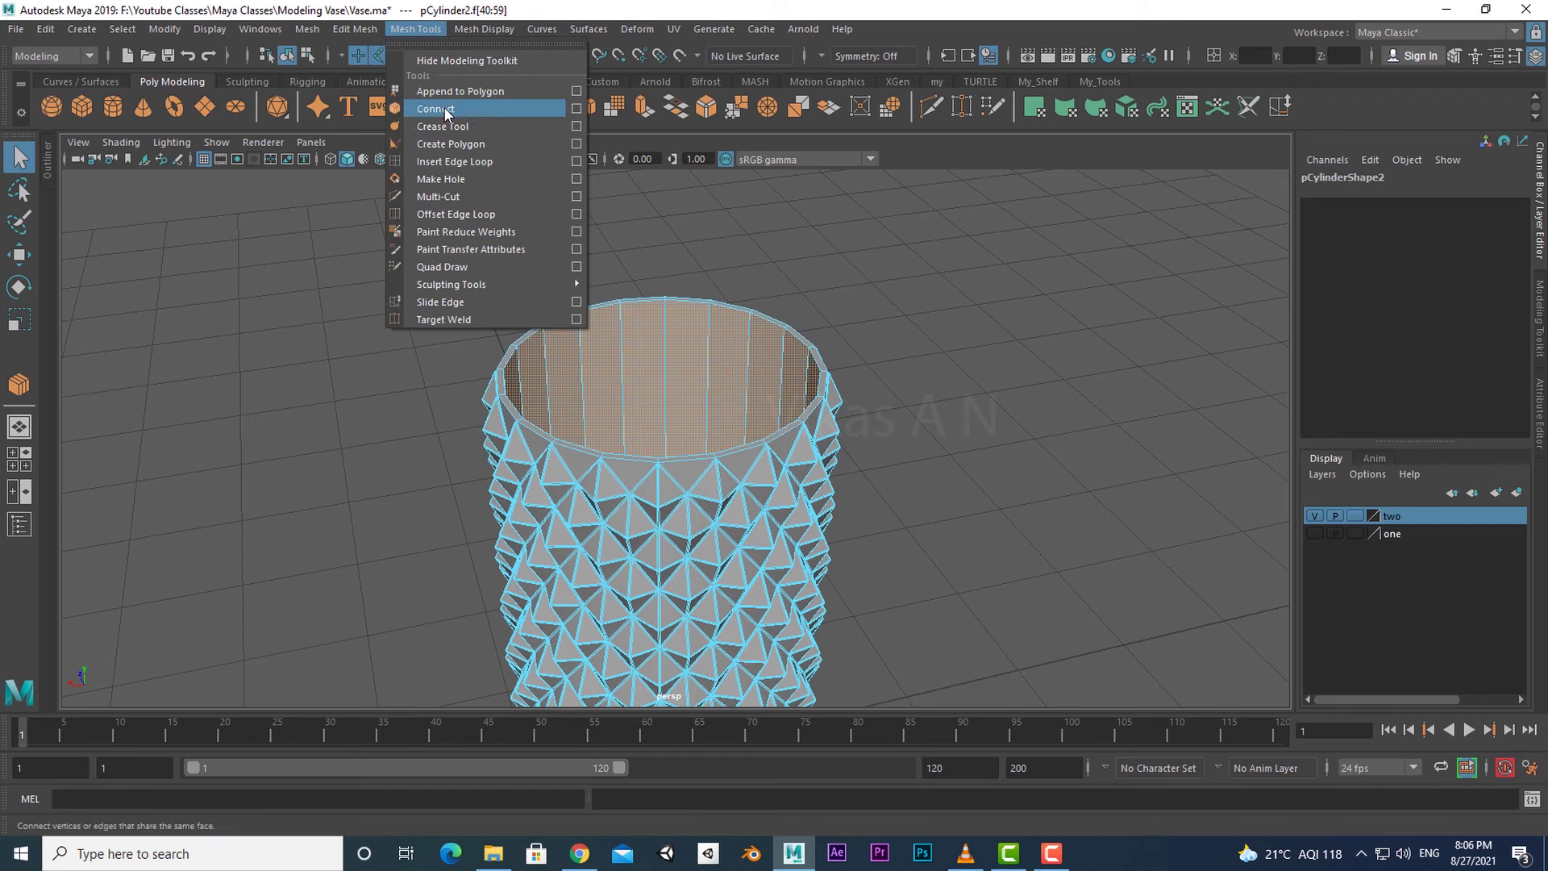
{"action": "left_click", "coordinate": [446, 112]}
{"action": "mouse_move", "coordinate": [954, 524]}
{"action": "left_mouse_down", "text": "alt"}
{"action": "mouse_move", "coordinate": [970, 532]}
{"action": "mouse_move", "coordinate": [906, 519]}
{"action": "mouse_move", "coordinate": [953, 553]}
{"action": "left_mouse_up", "text": "alt"}
{"action": "middle_click_drag", "start_coordinate": [953, 553], "coordinate": [949, 525], "text": "alt"}
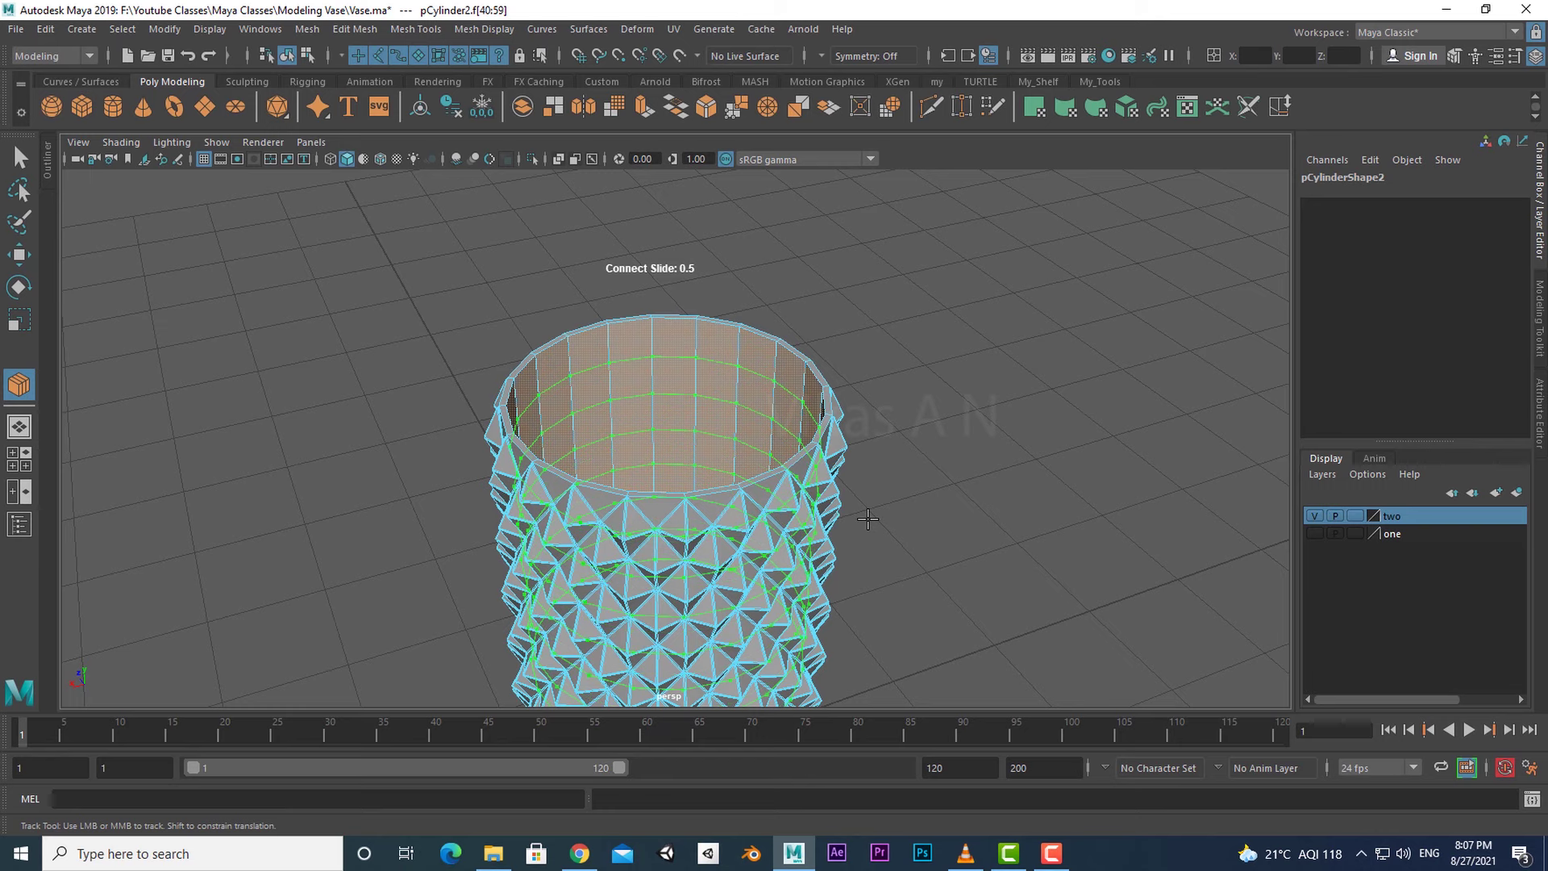
{"action": "left_click_drag", "start_coordinate": [833, 591], "coordinate": [898, 580], "text": "alt"}
{"action": "middle_click_drag", "start_coordinate": [922, 522], "coordinate": [928, 521]}
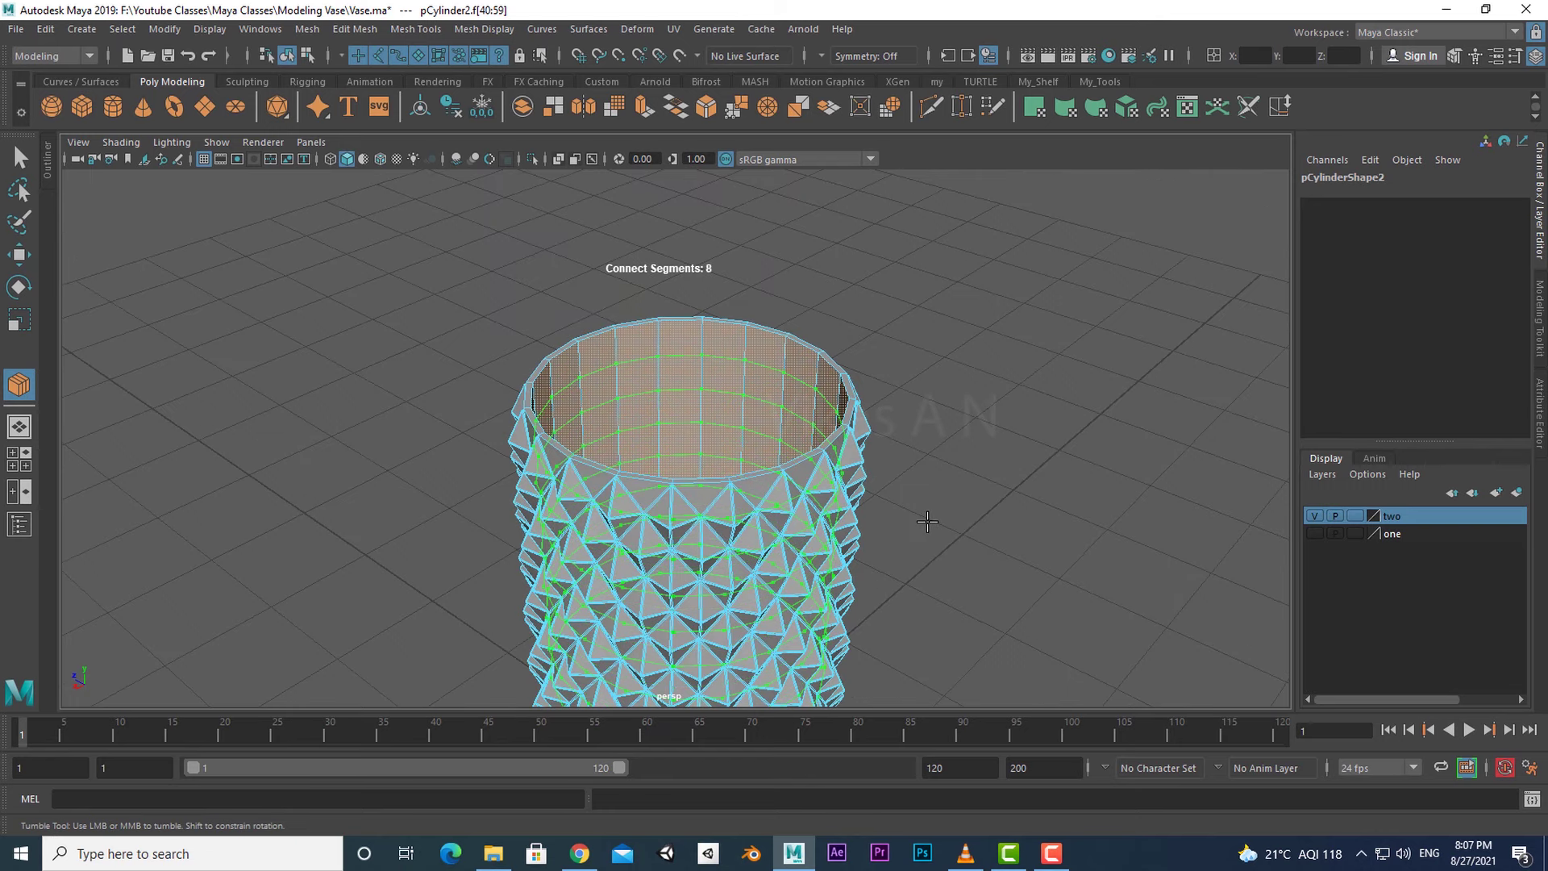
{"action": "mouse_move", "coordinate": [918, 617]}
{"action": "left_mouse_down", "text": "alt"}
{"action": "mouse_move", "coordinate": [961, 614]}
{"action": "mouse_move", "coordinate": [898, 609]}
{"action": "left_mouse_up", "text": "alt"}
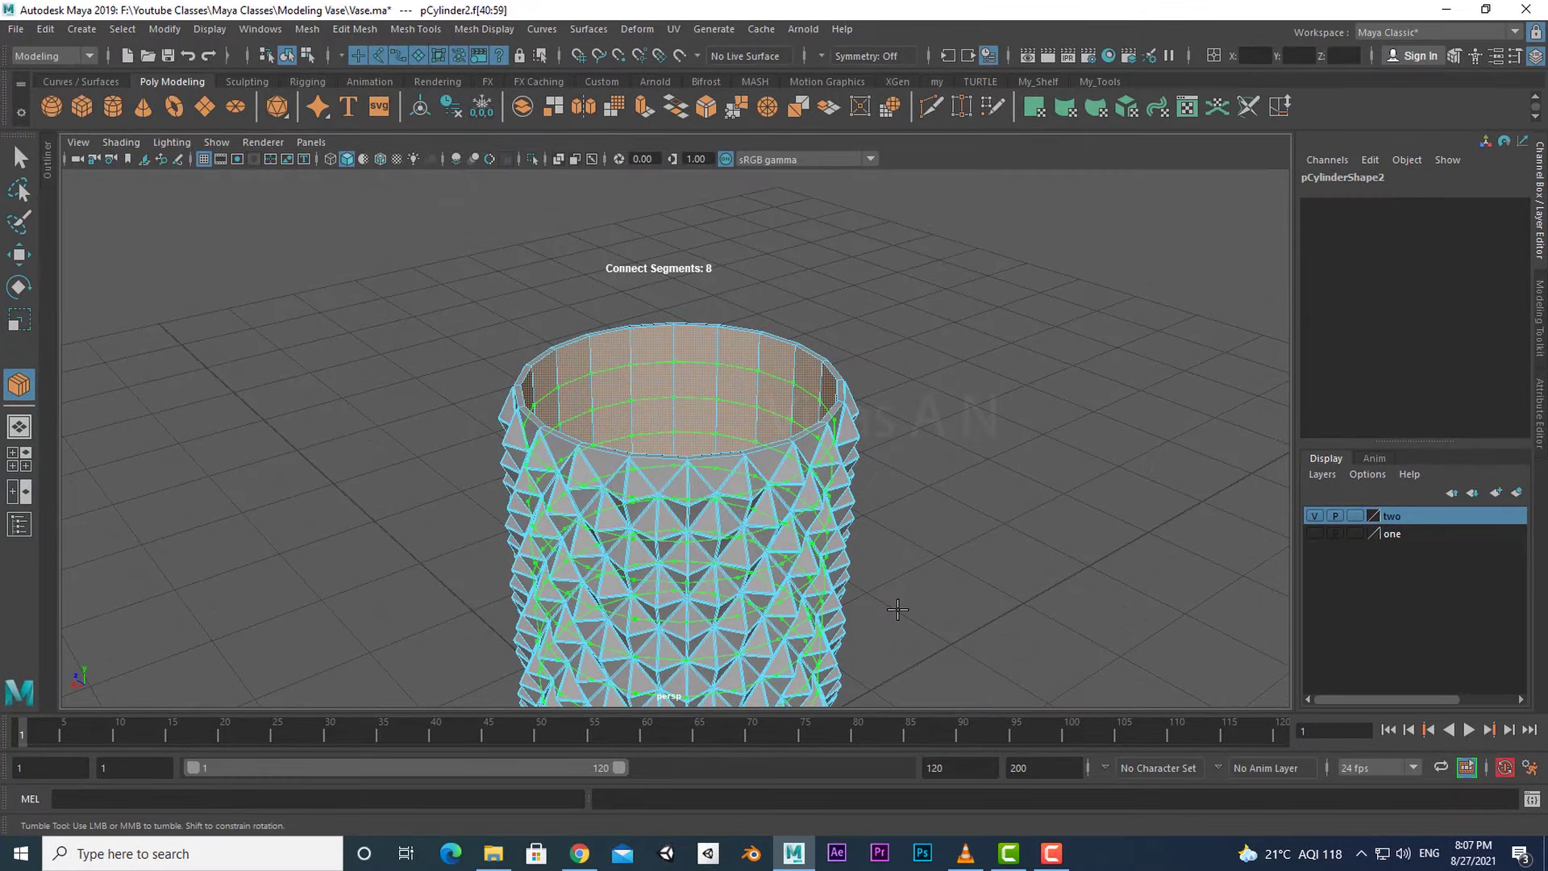
- Exit the Connect tool, return to object mode and select the whole vase
{"action": "key", "text": "q"}
{"action": "right_click_drag", "start_coordinate": [791, 453], "coordinate": [865, 347]}
{"action": "left_click", "coordinate": [944, 458]}
{"action": "middle_click_drag", "start_coordinate": [946, 465], "coordinate": [940, 421], "text": "alt"}
{"action": "left_click", "coordinate": [787, 443]}
{"action": "left_click_drag", "start_coordinate": [910, 495], "coordinate": [936, 566], "text": "alt"}
{"action": "scroll", "coordinate": [883, 485], "scroll_direction": "down", "scroll_amount": 3}
{"action": "scroll", "coordinate": [879, 484], "scroll_direction": "up", "scroll_amount": 2}
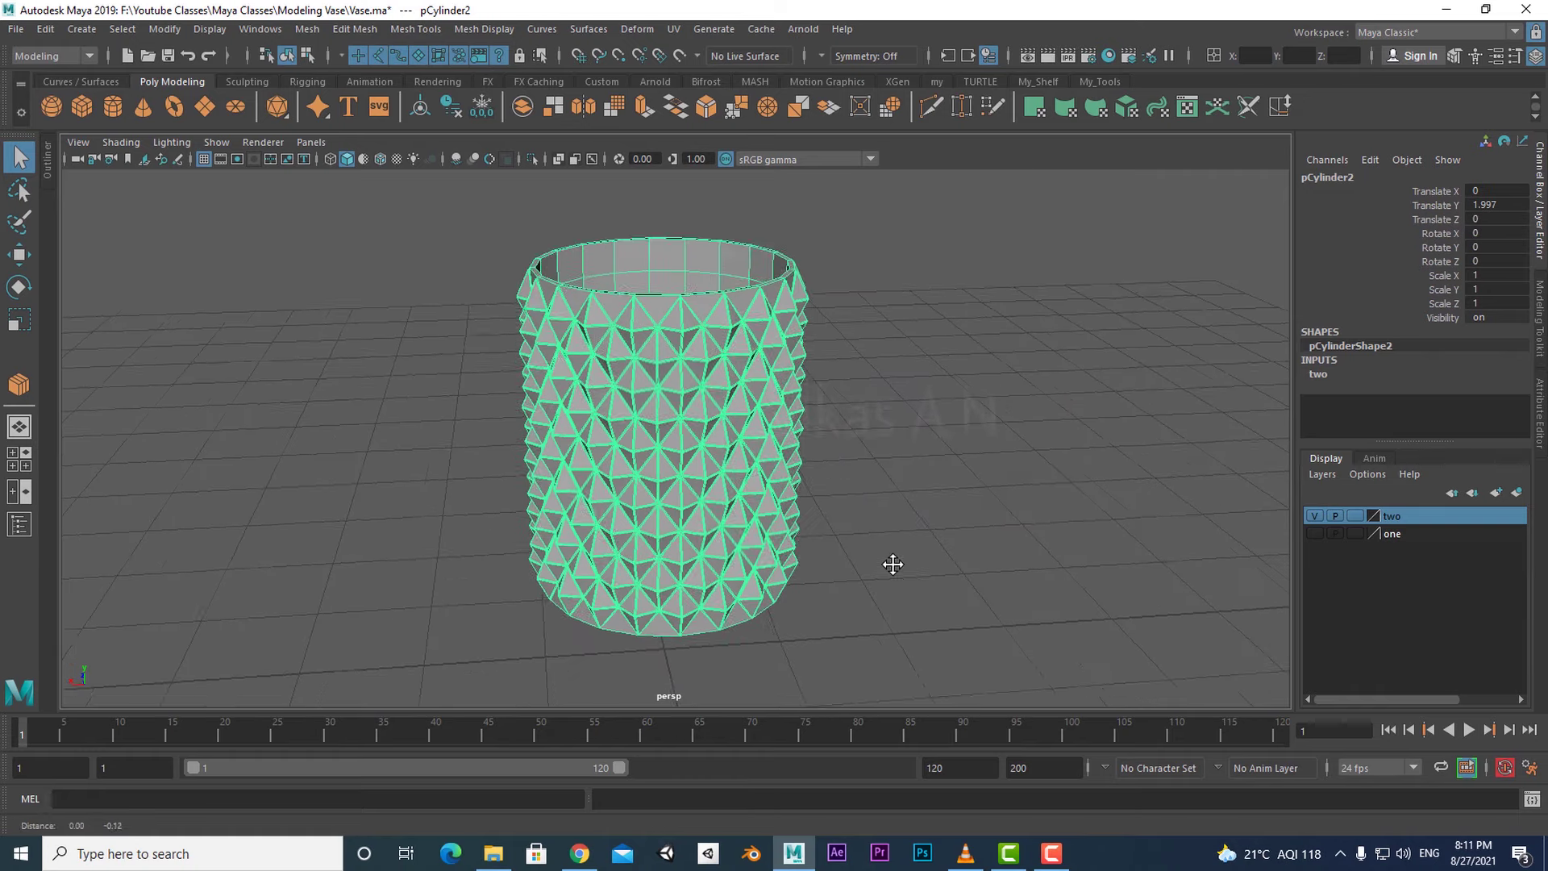
{"action": "scroll", "coordinate": [887, 556], "scroll_direction": "up", "scroll_amount": 3}
- Examine the vase's vertices in vertex mode, return to object mode and check the vase in the side and perspective views
{"action": "right_click_drag", "start_coordinate": [740, 359], "coordinate": [683, 360]}
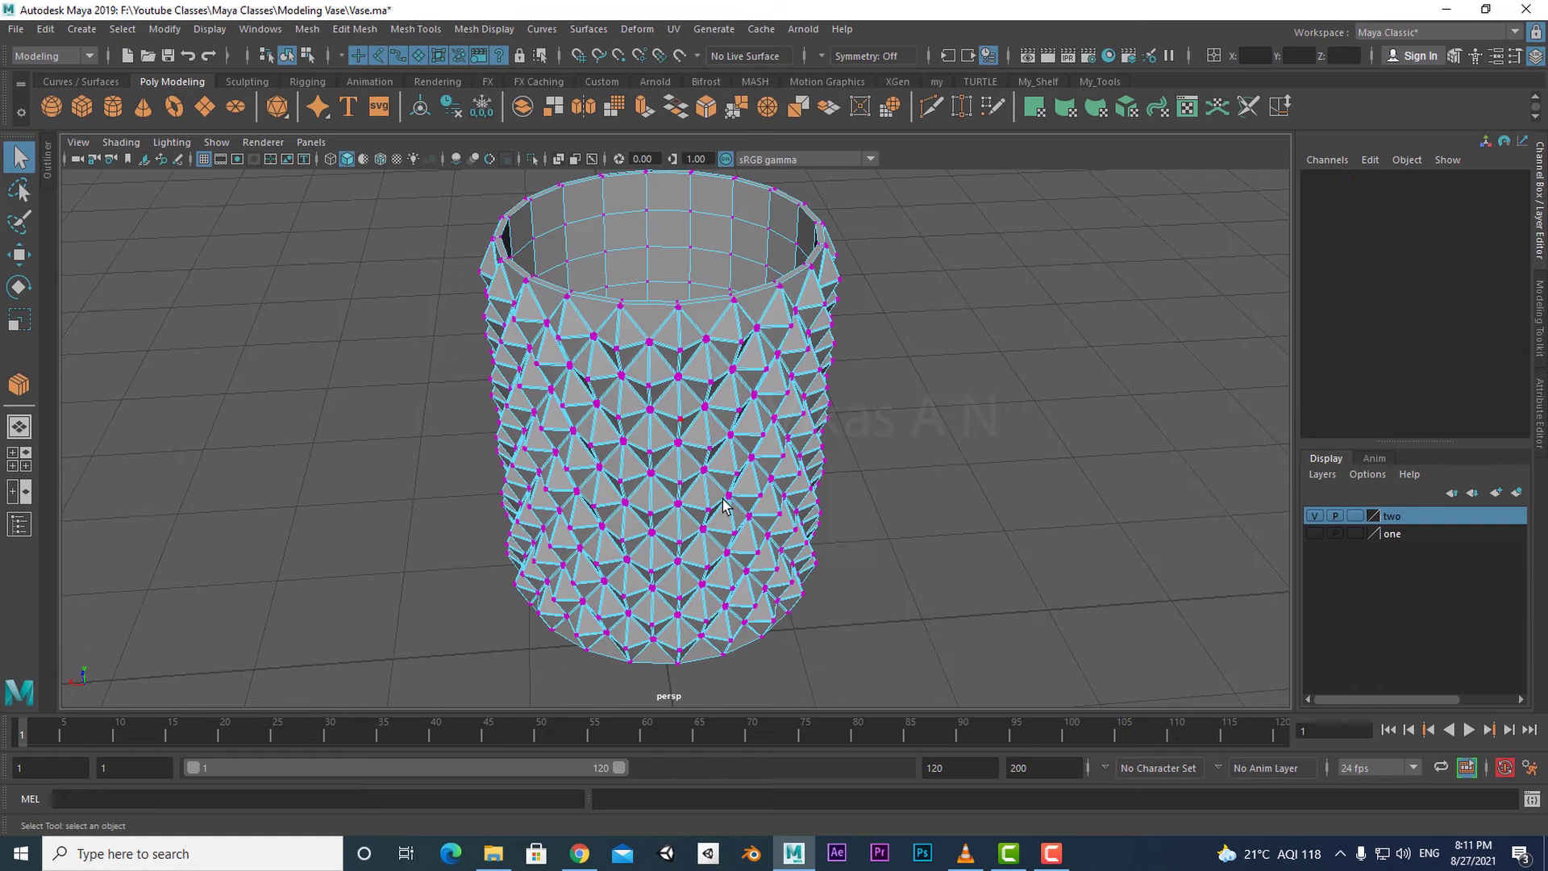
{"action": "left_click_drag", "start_coordinate": [684, 359], "coordinate": [794, 518], "text": "alt"}
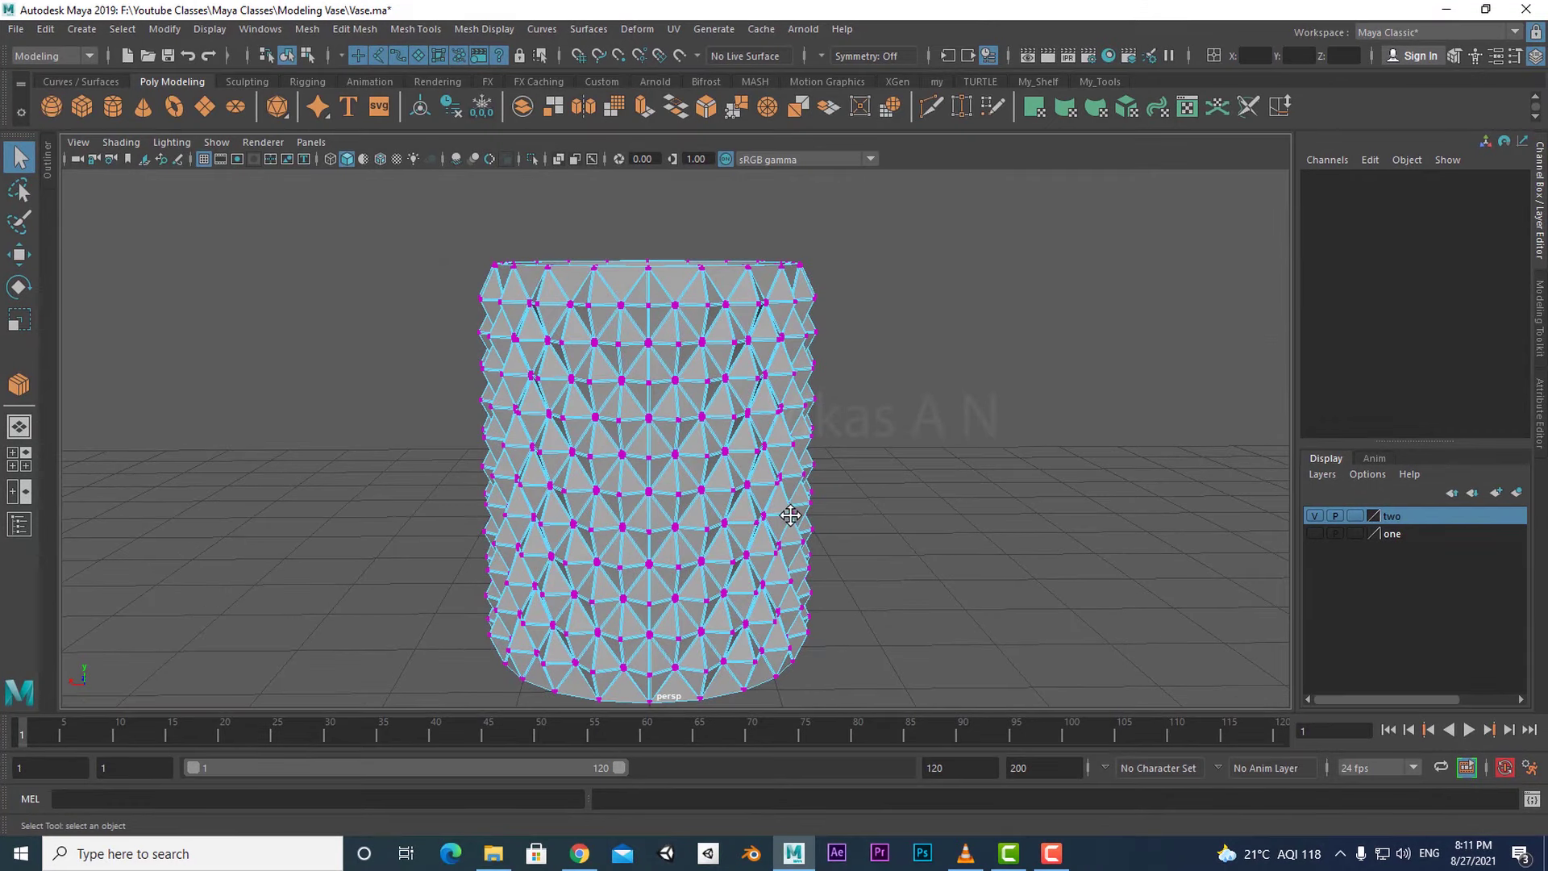
{"action": "right_click_drag", "start_coordinate": [754, 369], "coordinate": [839, 343]}
{"action": "key", "text": "space"}
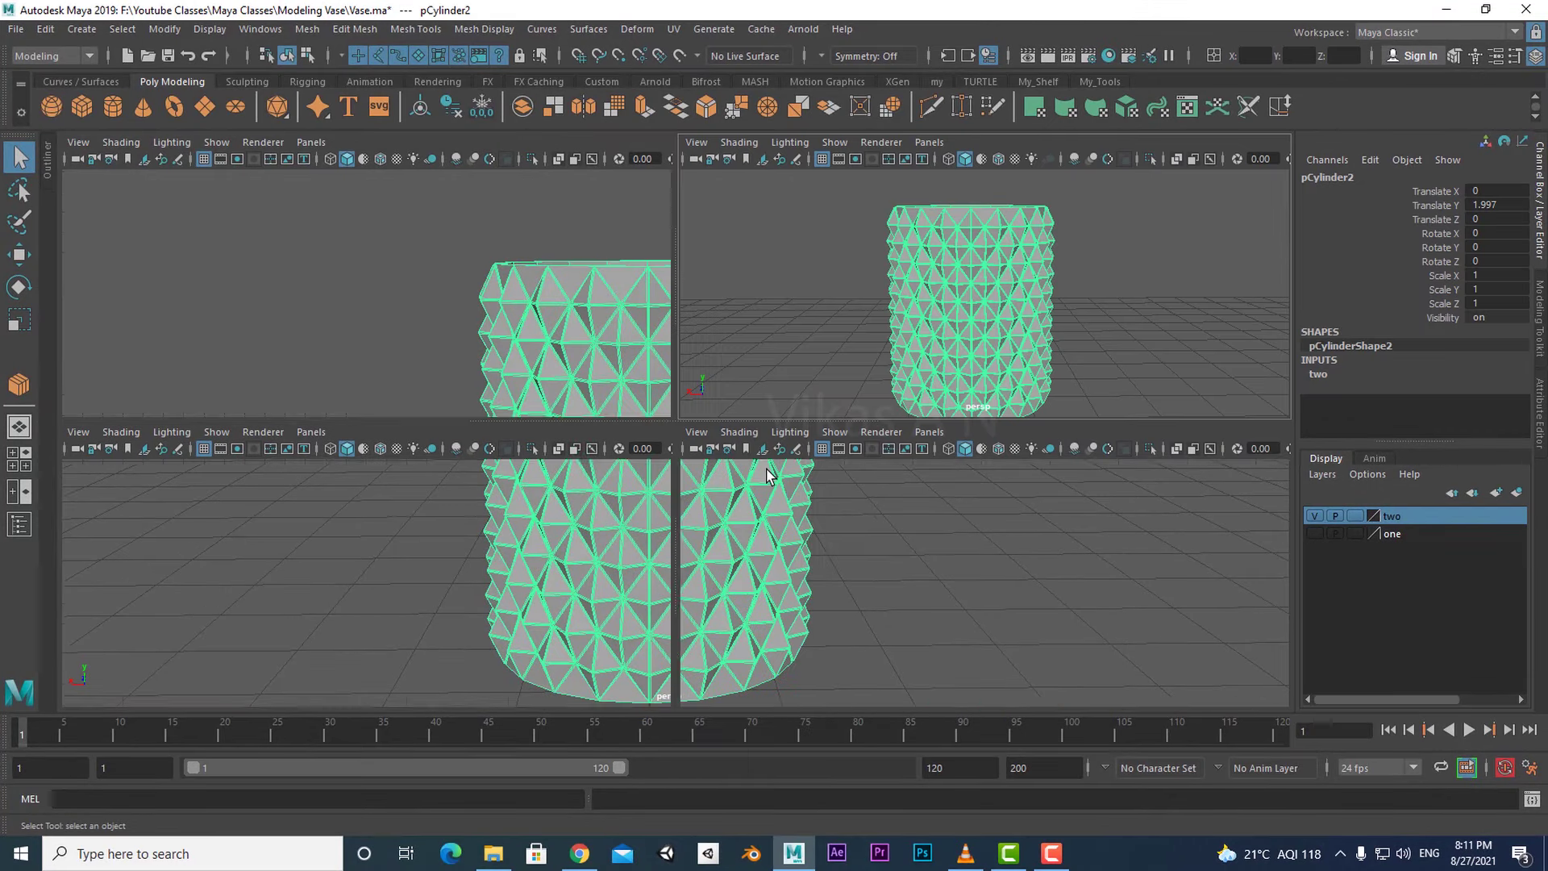
{"action": "key", "text": "space"}
{"action": "middle_click_drag", "start_coordinate": [938, 593], "coordinate": [931, 453], "text": "alt"}
{"action": "right_click_drag", "start_coordinate": [968, 514], "coordinate": [867, 528], "text": "alt"}
{"action": "middle_click_drag", "start_coordinate": [852, 561], "coordinate": [874, 567], "text": "alt"}
{"action": "scroll", "coordinate": [874, 566], "scroll_direction": "up", "scroll_amount": 2}
{"action": "key", "text": "space"}
{"action": "key", "text": "space"}
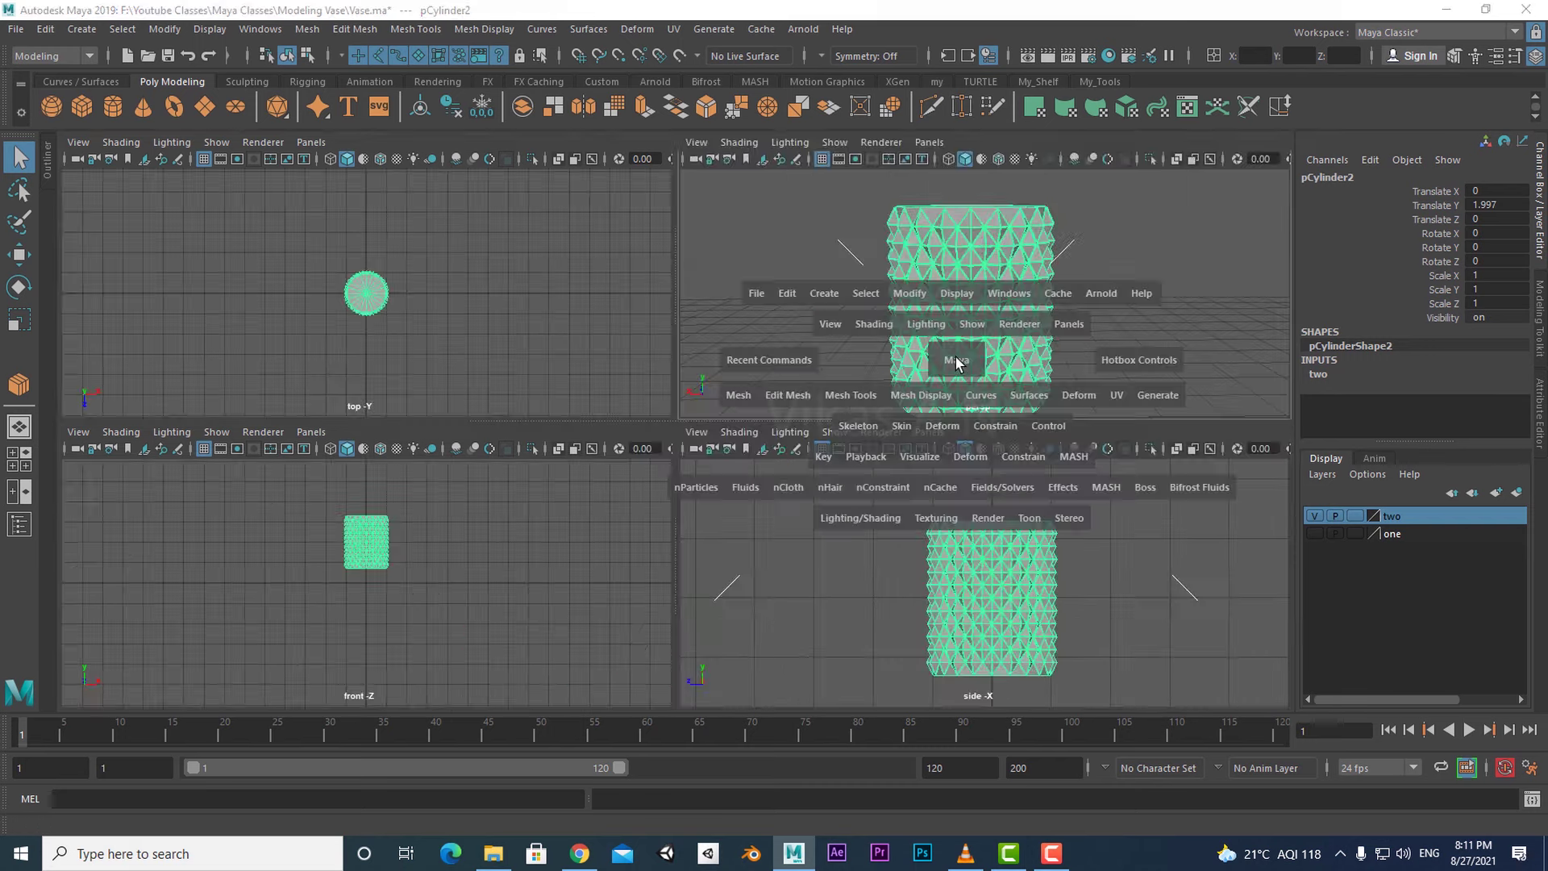
{"action": "left_click_drag", "start_coordinate": [916, 434], "coordinate": [883, 443], "text": "alt"}
{"action": "left_click", "coordinate": [637, 29]}
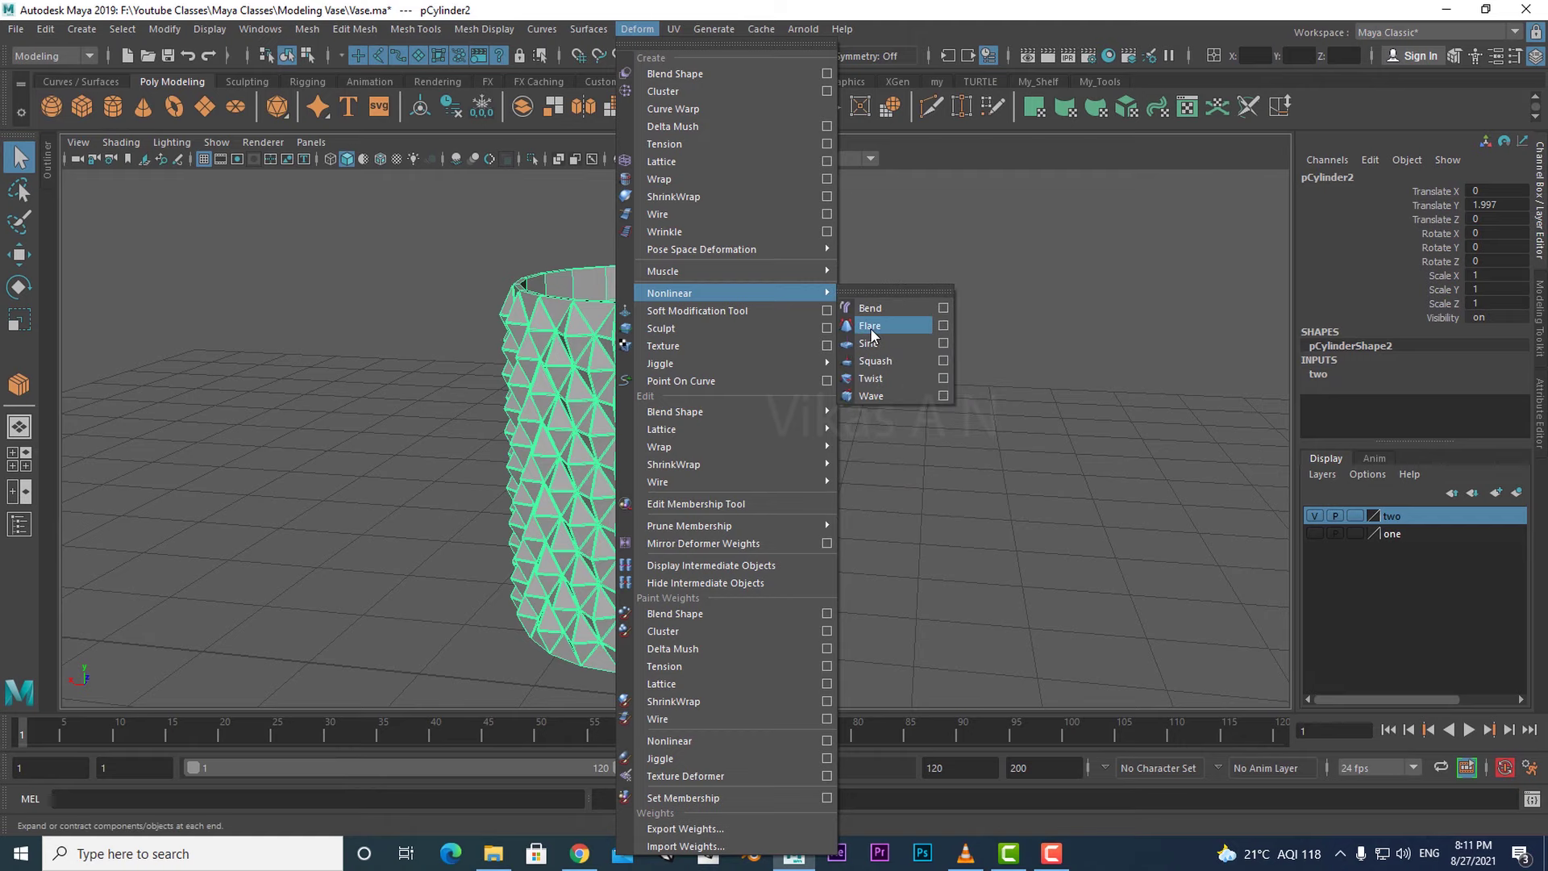
{"action": "left_click", "coordinate": [924, 539]}
{"action": "left_click_drag", "start_coordinate": [921, 565], "coordinate": [853, 579], "text": "alt"}
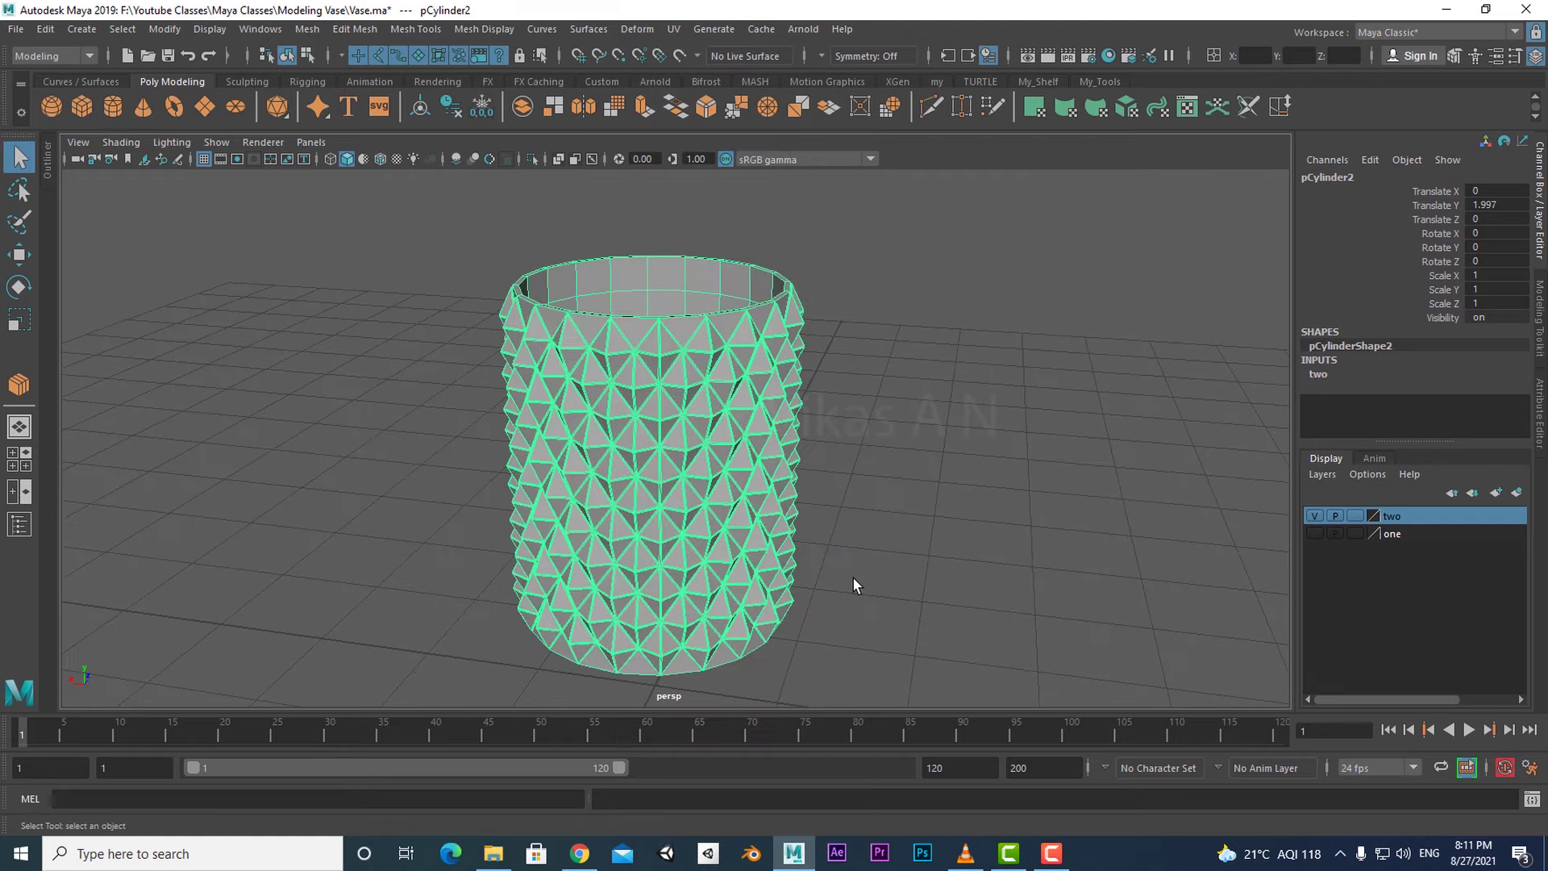
- Apply a nonlinear Flare deformer to the selected vase in the side view
{"action": "key", "text": "space"}
{"action": "key", "text": "space"}
{"action": "scroll", "coordinate": [890, 598], "scroll_direction": "up", "scroll_amount": 3}
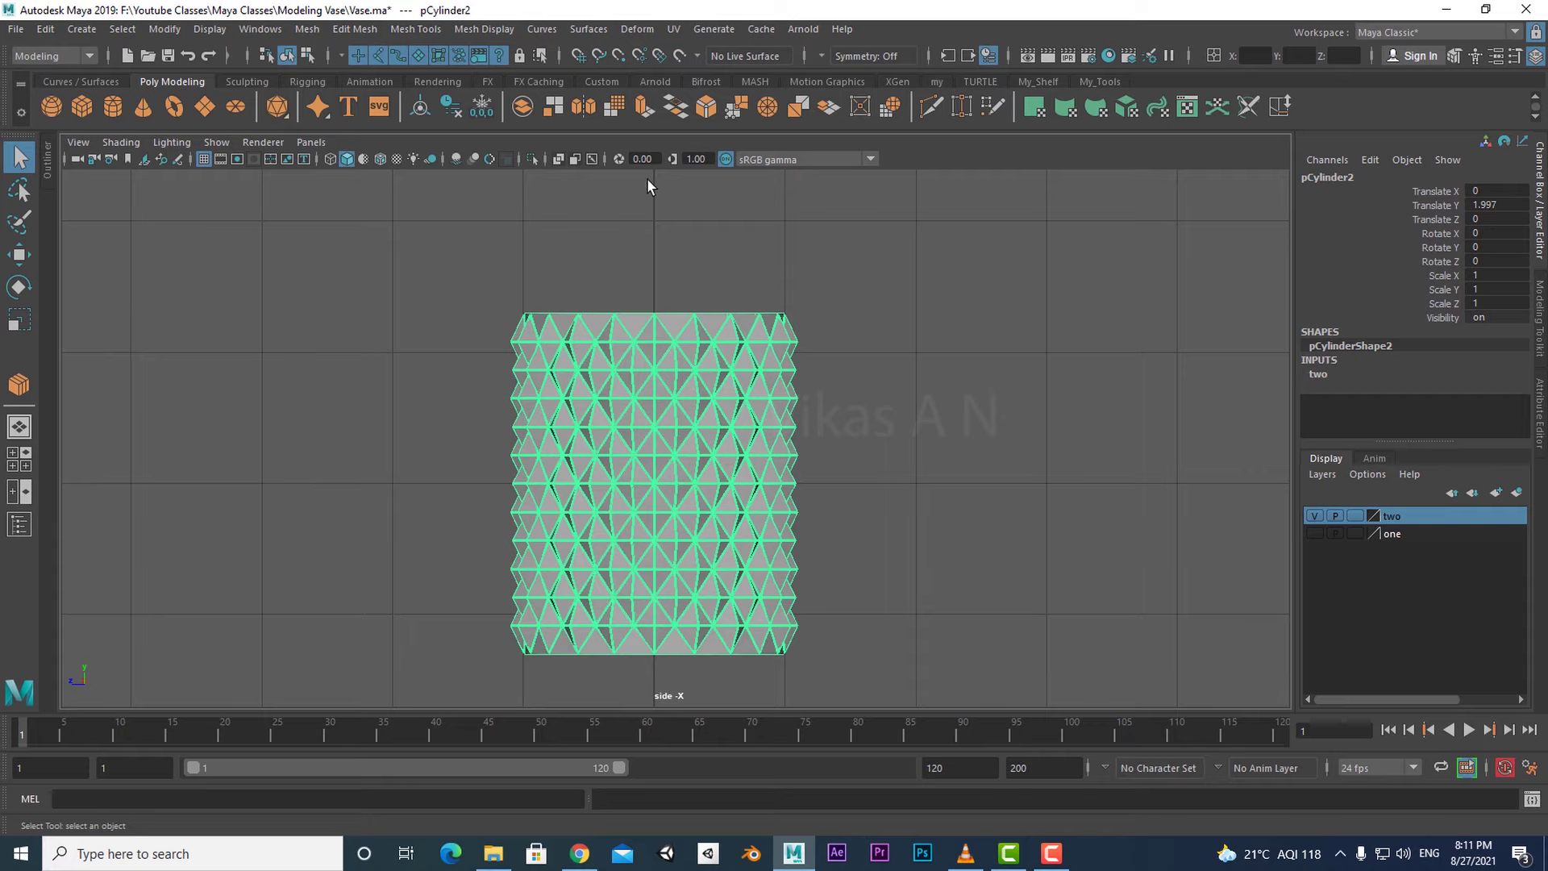
{"action": "left_click", "coordinate": [638, 29]}
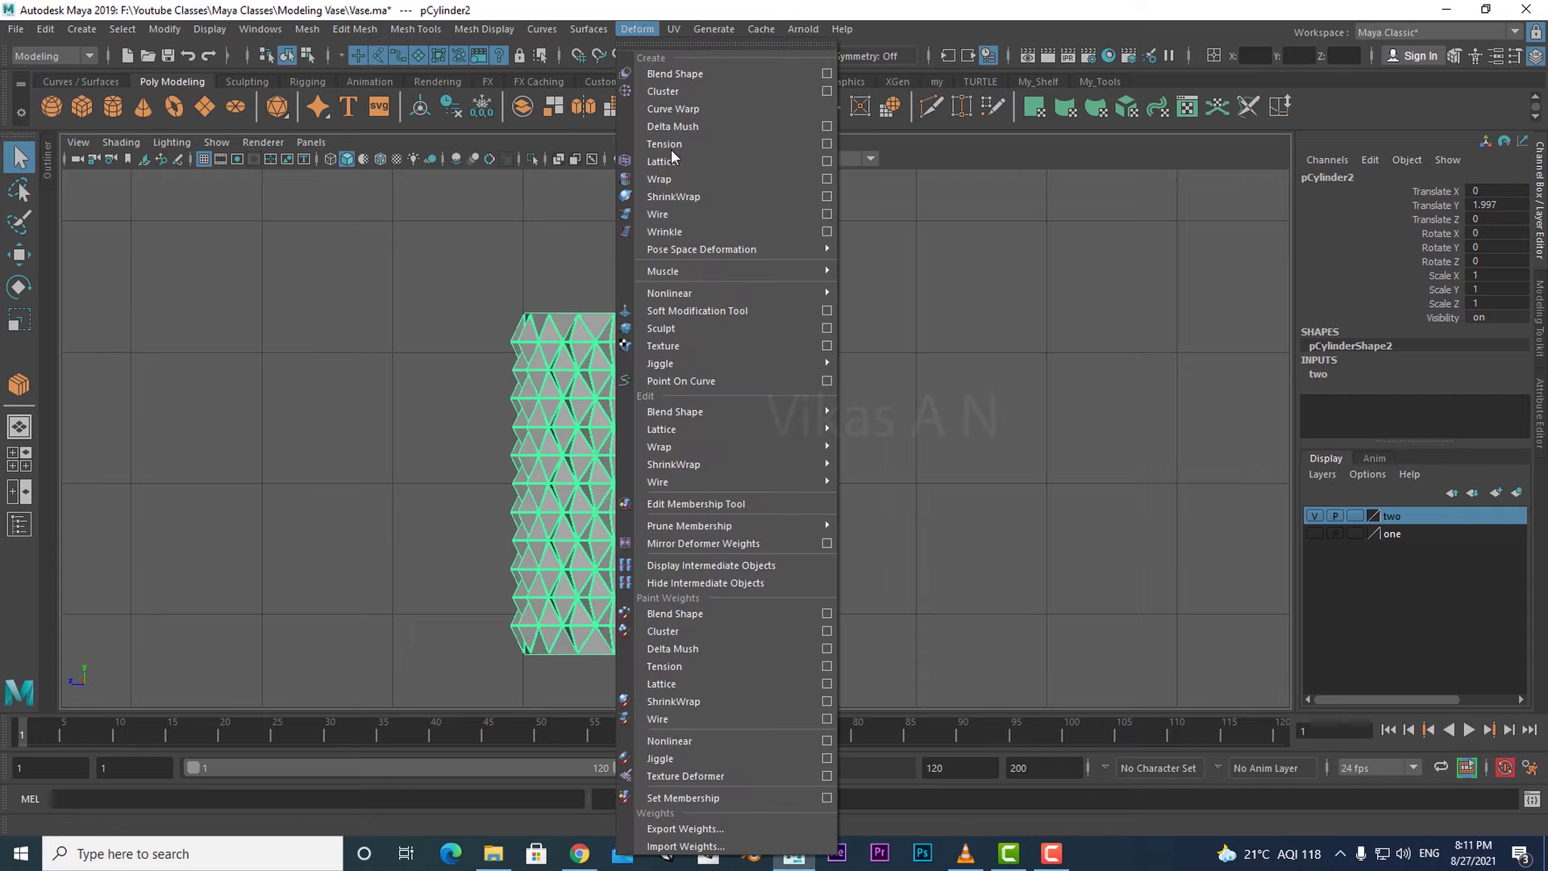
{"action": "mouse_move", "coordinate": [799, 292]}
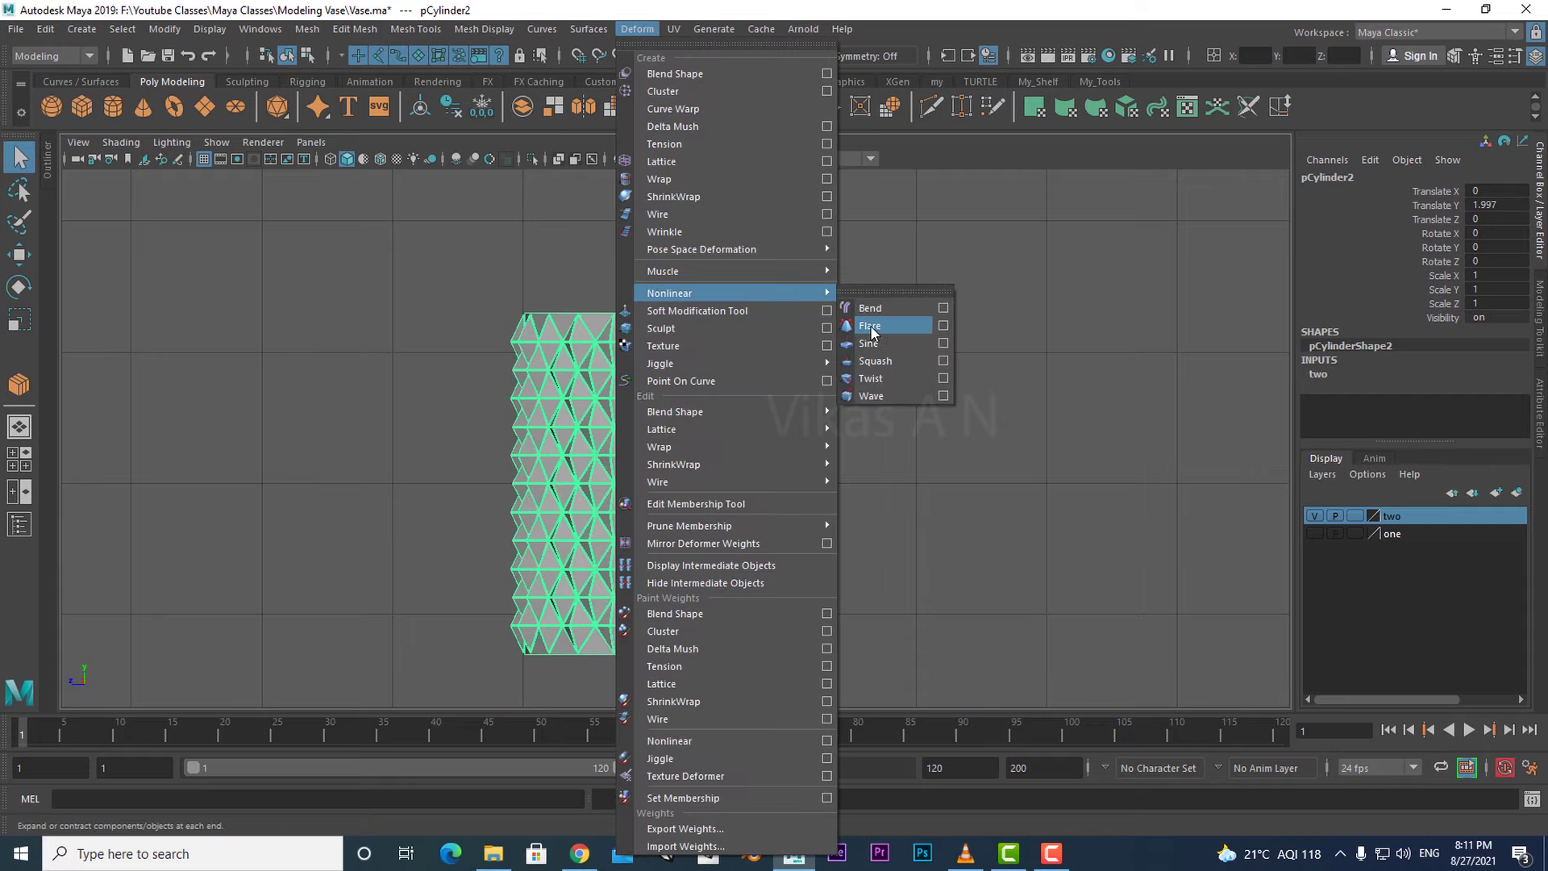
{"action": "left_click", "coordinate": [872, 330]}
{"action": "scroll", "coordinate": [898, 564], "scroll_direction": "up", "scroll_amount": 1}
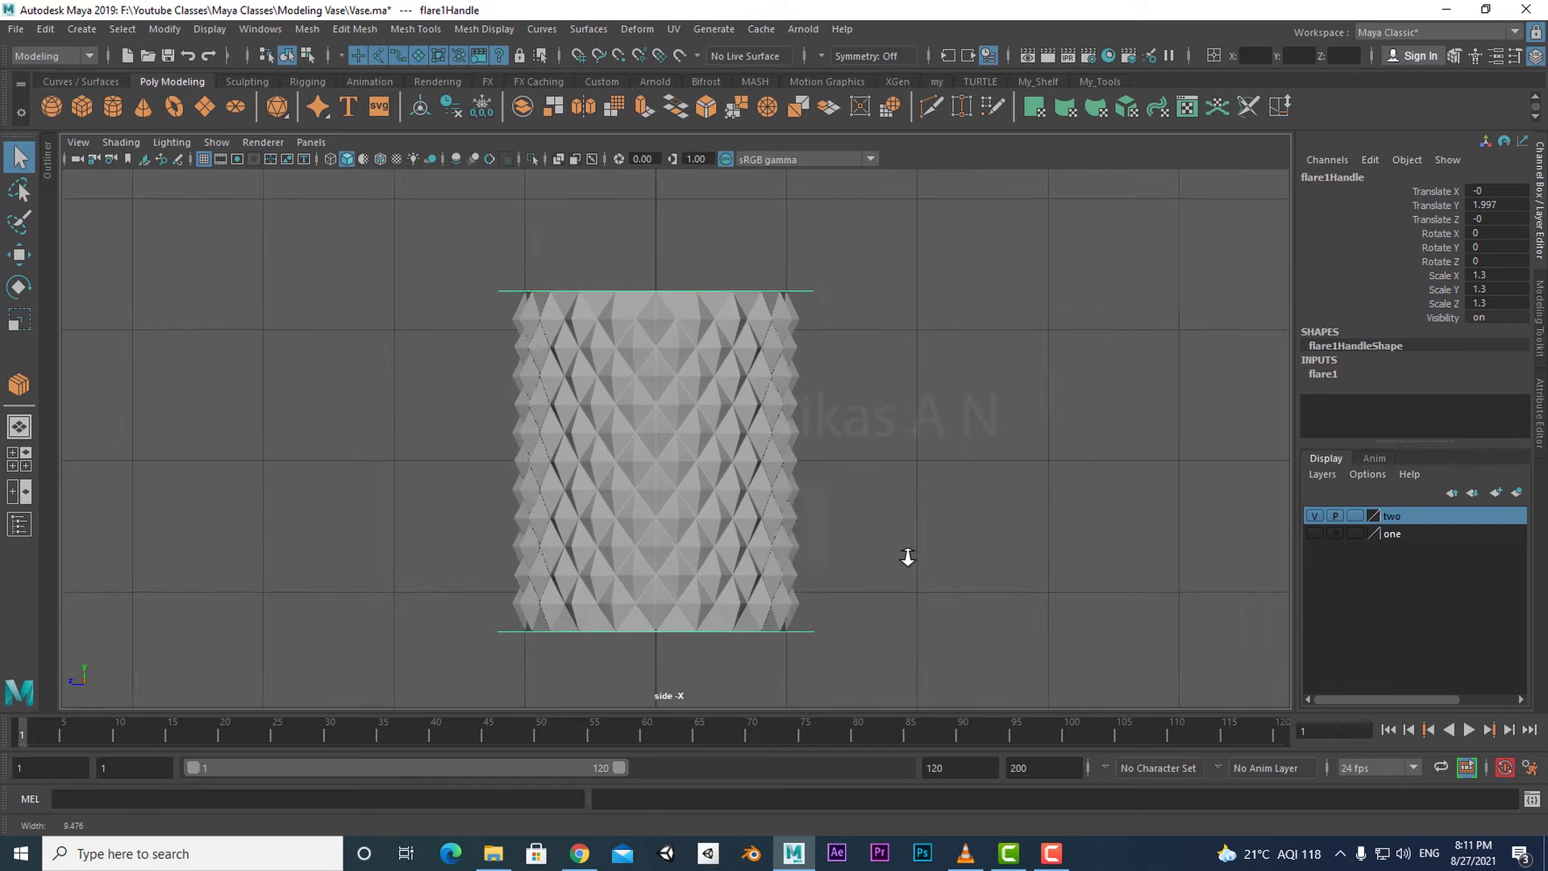
- Set the flare deformer's Start Flare X and Start Flare Z to 0.6 to narrow the vase's base
{"action": "left_click", "coordinate": [1327, 379]}
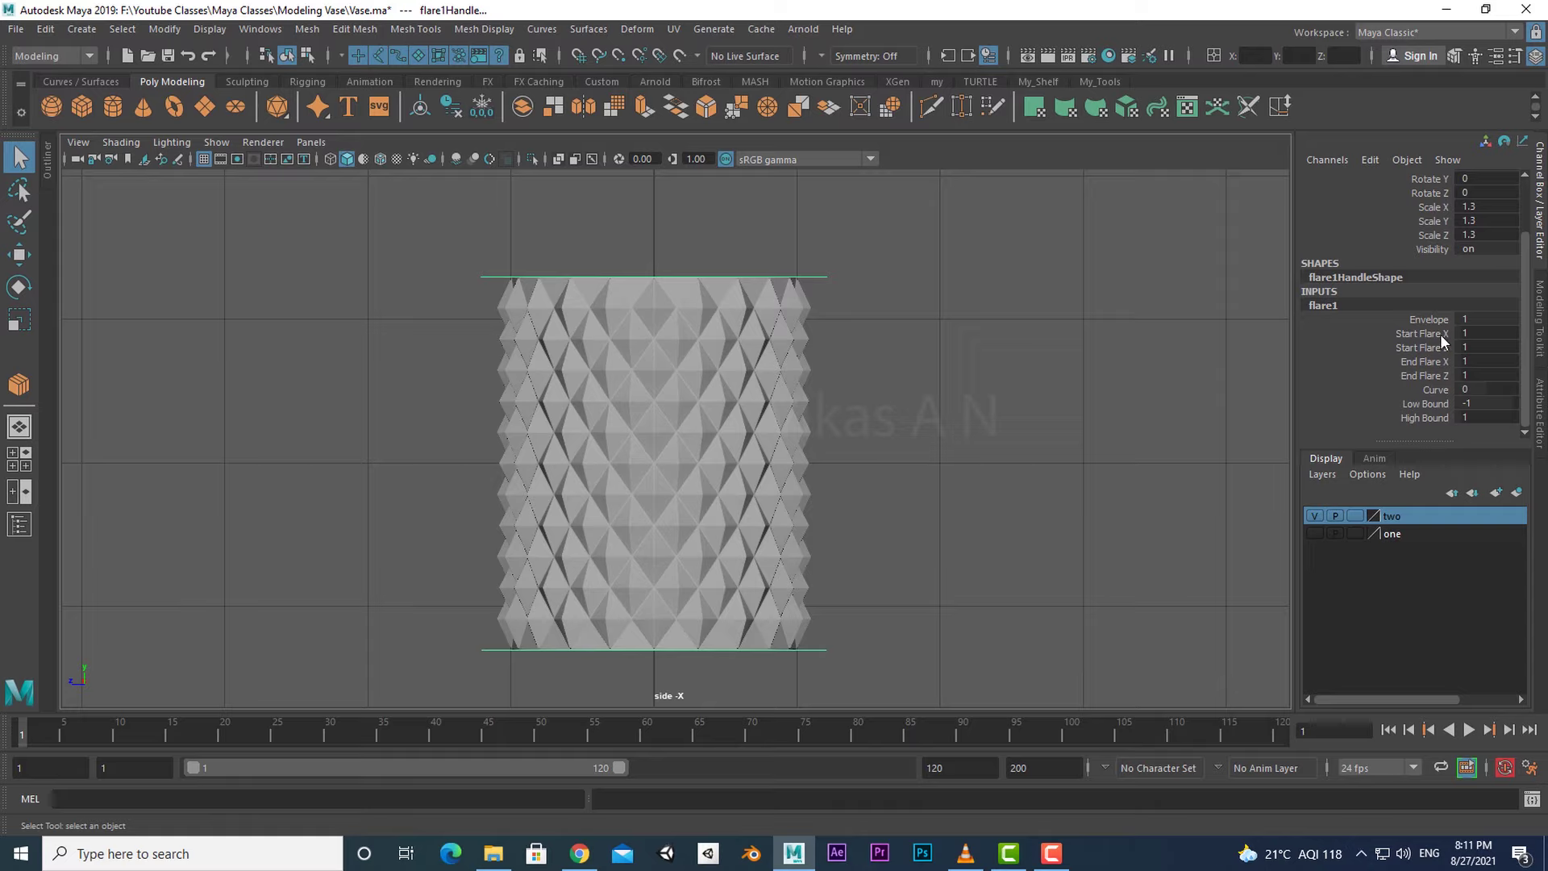
{"action": "left_click_drag", "start_coordinate": [1439, 332], "coordinate": [1430, 347]}
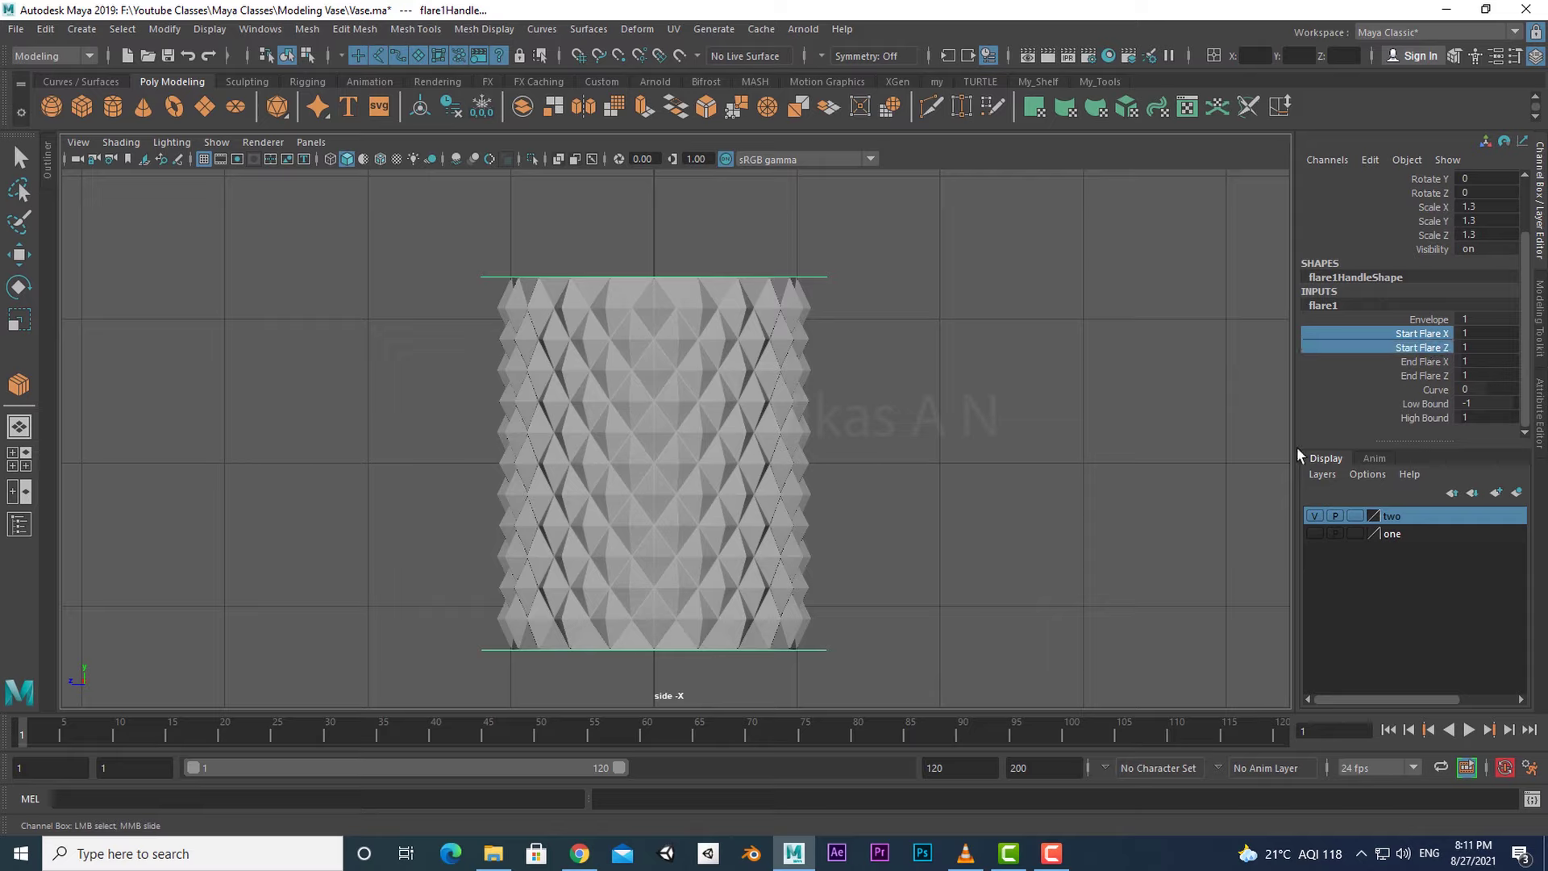
{"action": "middle_click_drag", "start_coordinate": [964, 422], "coordinate": [957, 425]}
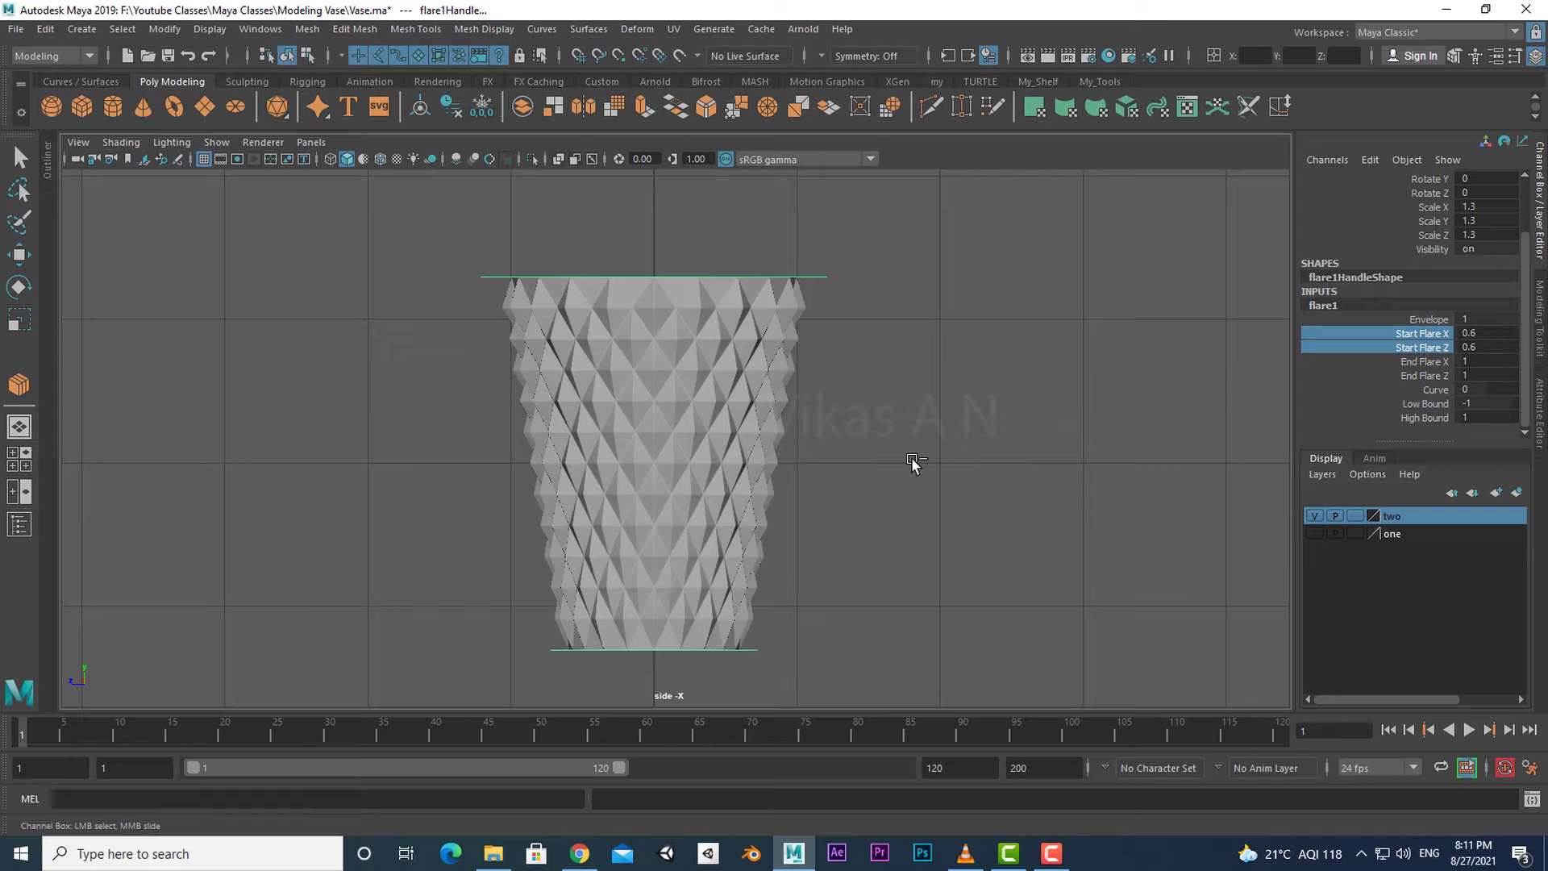
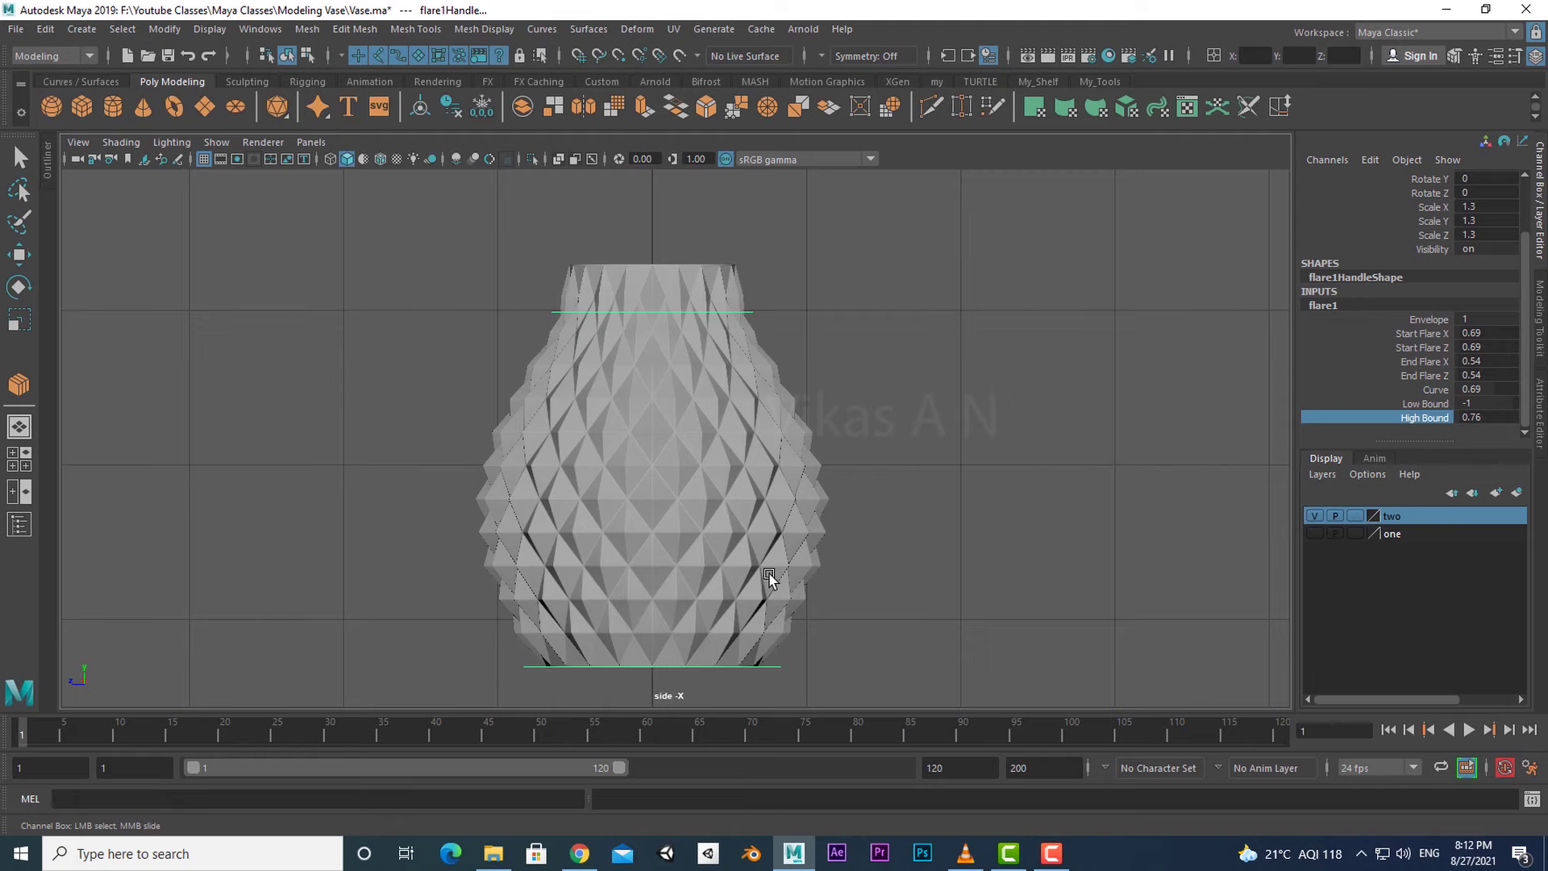
- Examine the flared vase in the perspective view and deselect the flare handle
{"action": "key", "text": "space"}
{"action": "key", "text": "space"}
{"action": "left_click_drag", "start_coordinate": [878, 491], "coordinate": [731, 512], "text": "alt"}
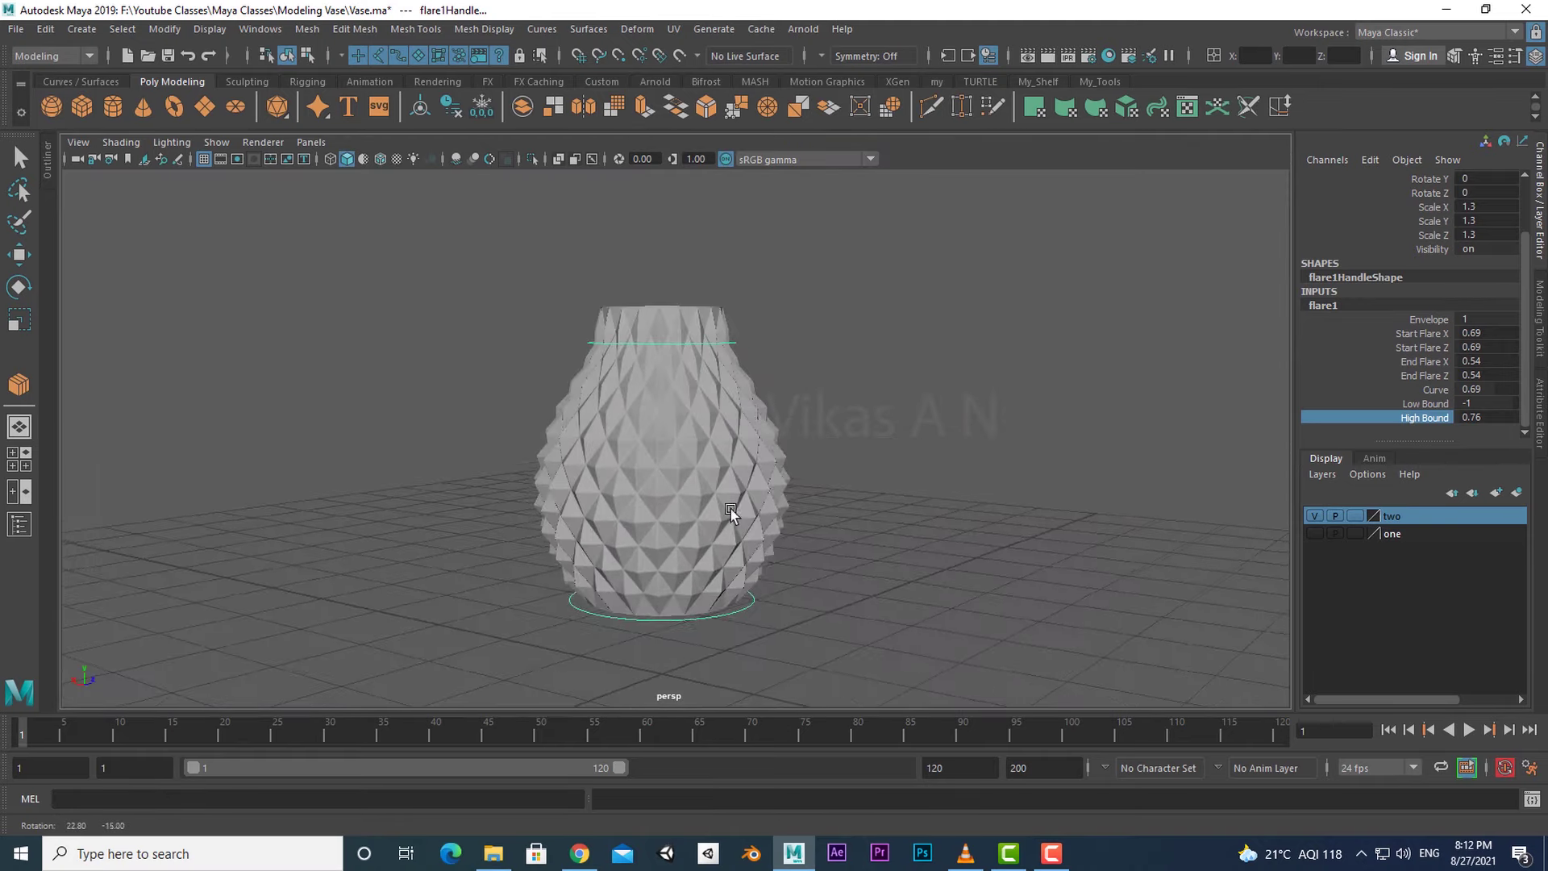
{"action": "right_click_drag", "start_coordinate": [731, 510], "coordinate": [824, 546], "text": "alt"}
{"action": "left_click_drag", "start_coordinate": [824, 546], "coordinate": [857, 534], "text": "alt"}
{"action": "key", "text": "q"}
{"action": "left_click", "coordinate": [946, 520]}
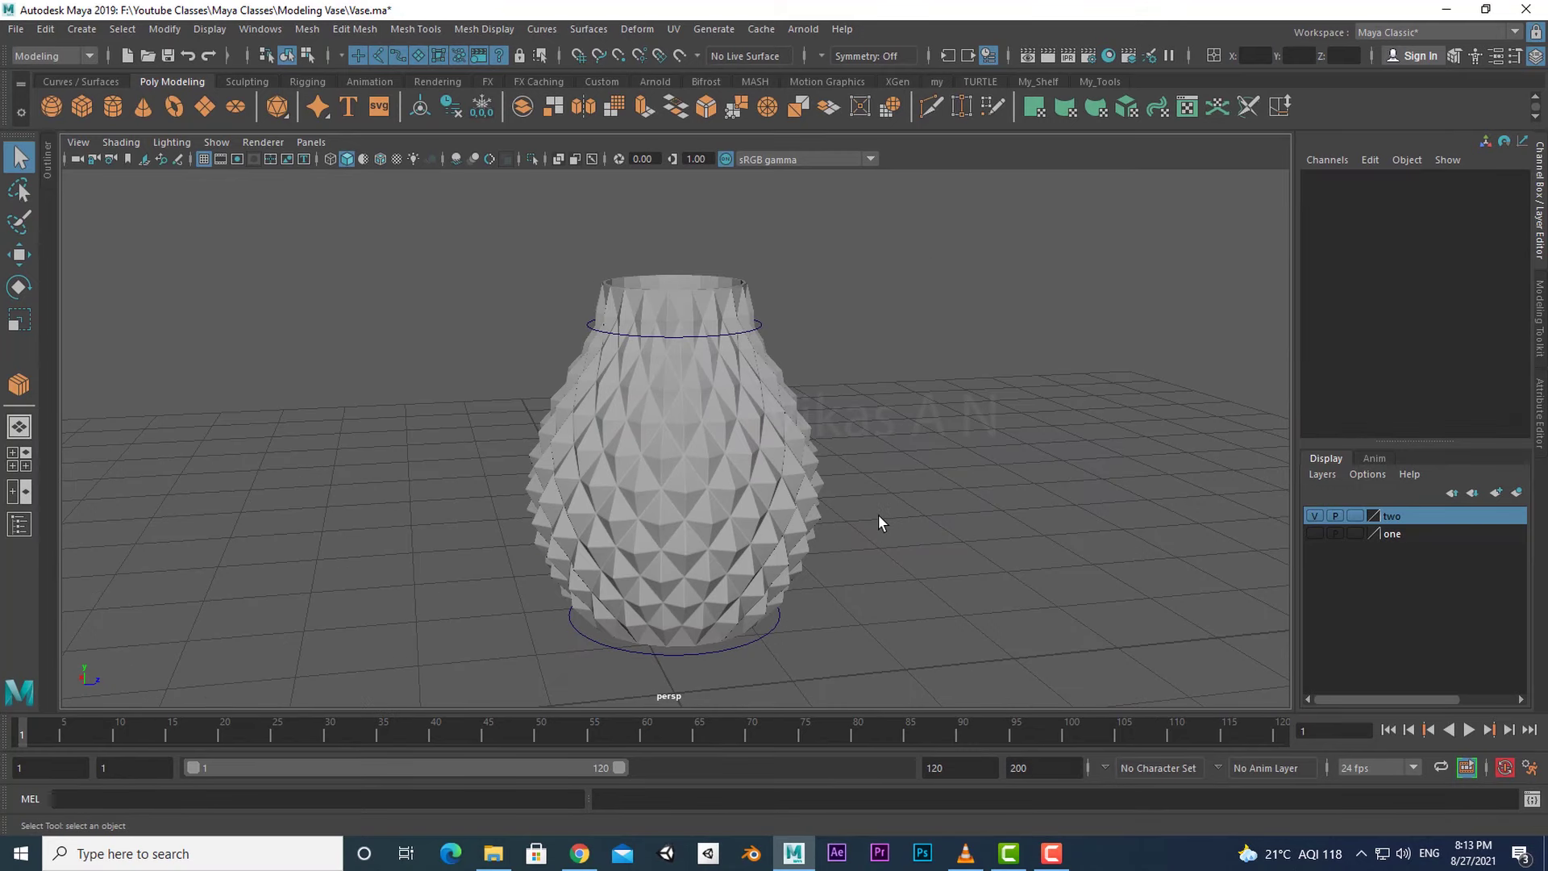
- Select the flared vase, delete all history in the scene to bake the deformation, and check the shape around
{"action": "left_click", "coordinate": [783, 440]}
{"action": "left_click", "coordinate": [53, 30]}
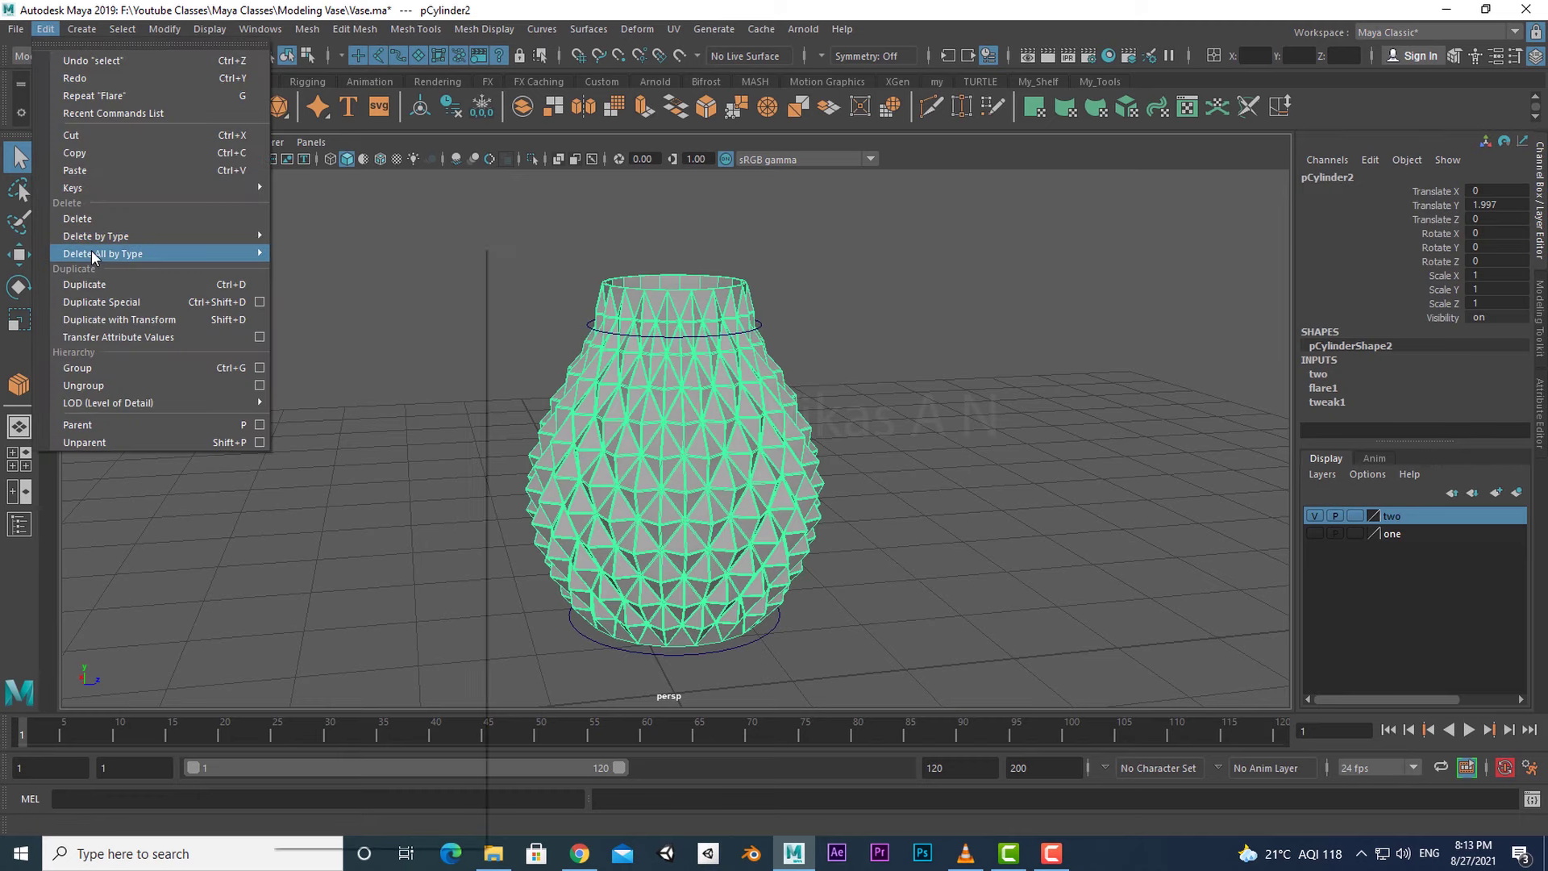
{"action": "mouse_move", "coordinate": [242, 253]}
{"action": "left_click", "coordinate": [306, 268]}
{"action": "left_click_drag", "start_coordinate": [821, 561], "coordinate": [861, 555], "text": "alt"}
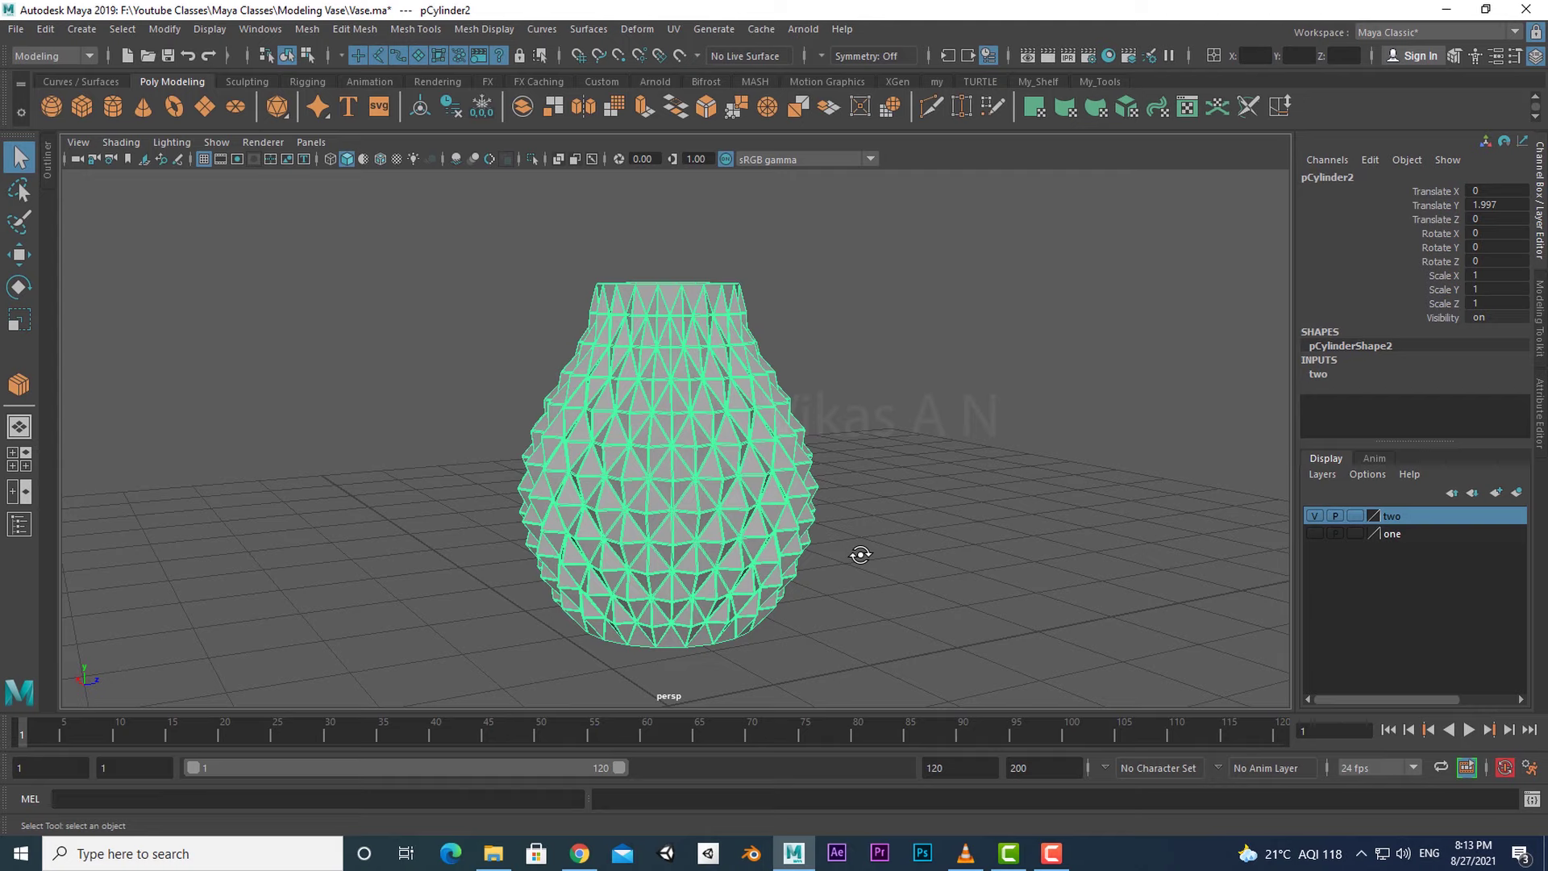
{"action": "left_click_drag", "start_coordinate": [860, 554], "coordinate": [780, 487], "text": "alt"}
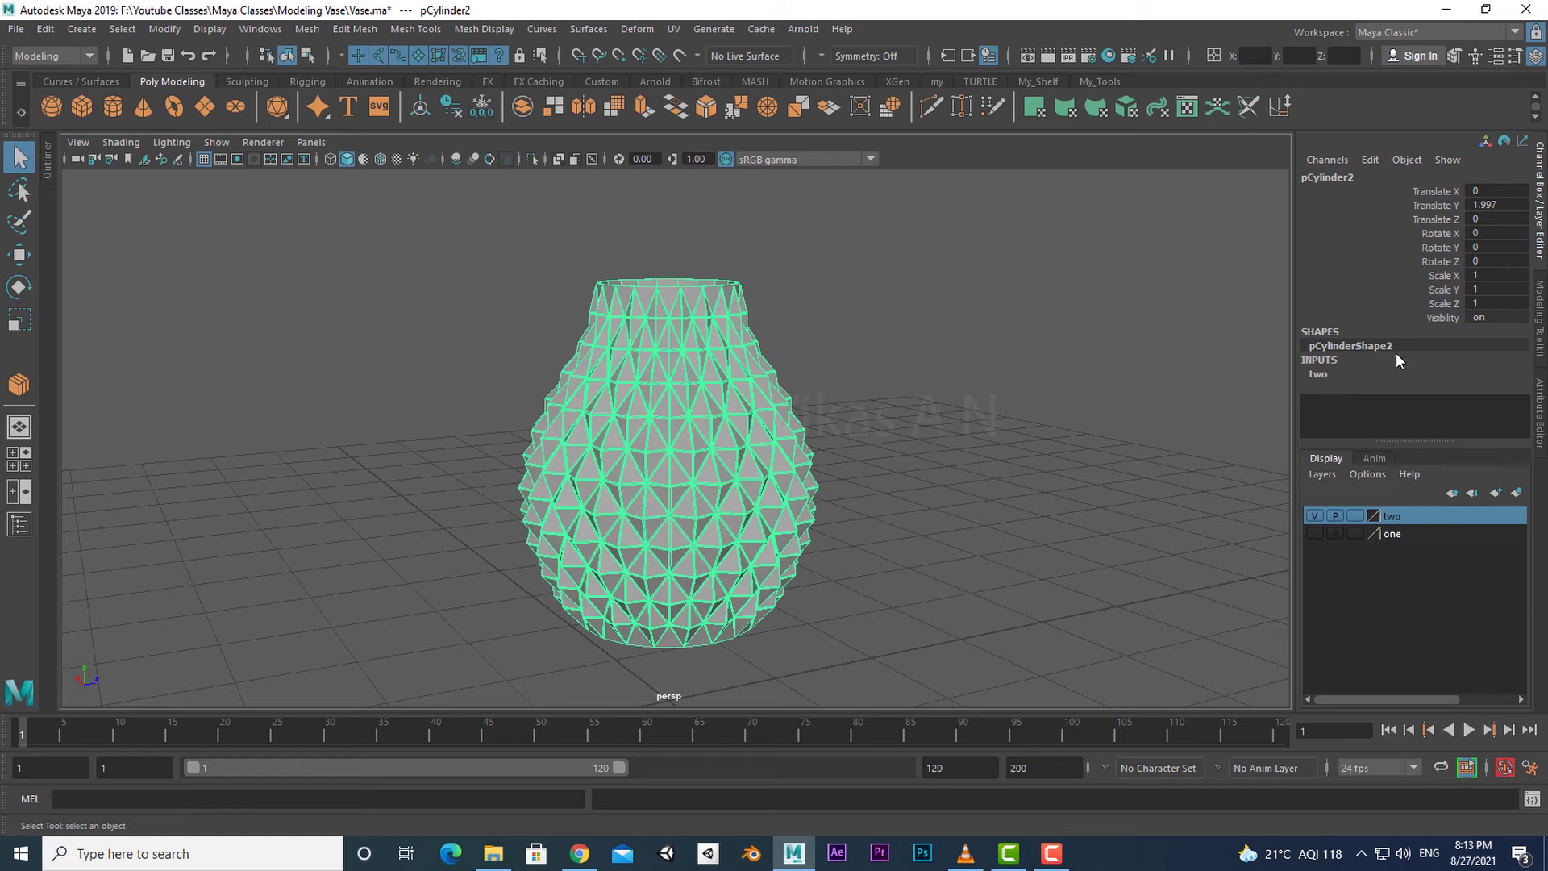
{"action": "left_click_drag", "start_coordinate": [854, 532], "coordinate": [750, 496], "text": "alt"}
{"action": "scroll", "coordinate": [688, 506], "scroll_direction": "down", "scroll_amount": 4}
{"action": "scroll", "coordinate": [689, 507], "scroll_direction": "up", "scroll_amount": 3}
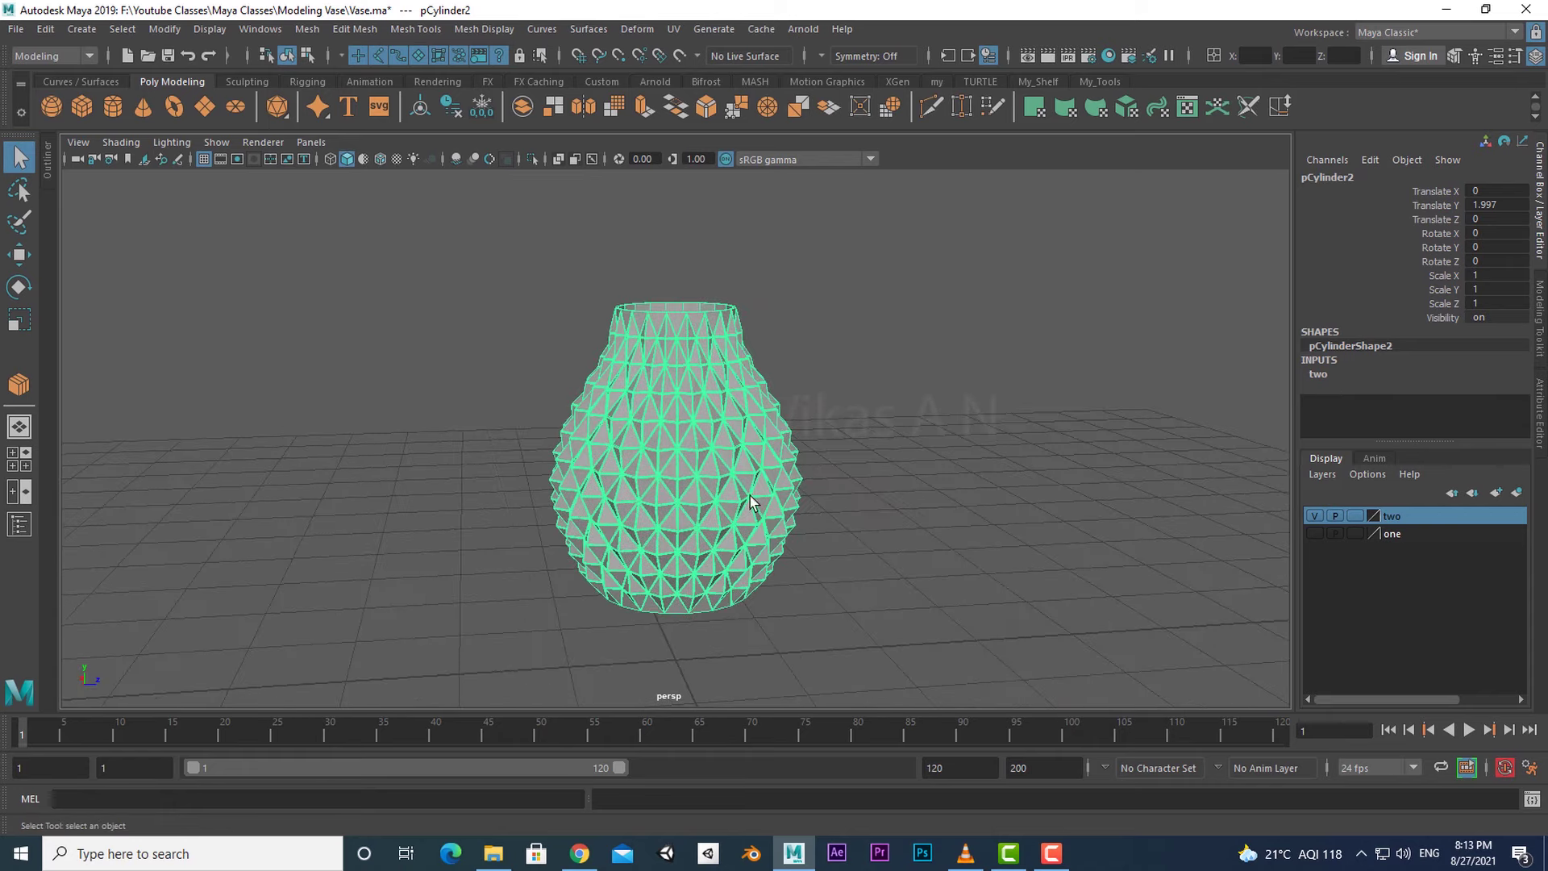
- Apply a Lattice deformer to the vase
{"action": "left_click", "coordinate": [880, 500]}
{"action": "left_click_drag", "start_coordinate": [880, 501], "coordinate": [1073, 606], "text": "alt"}
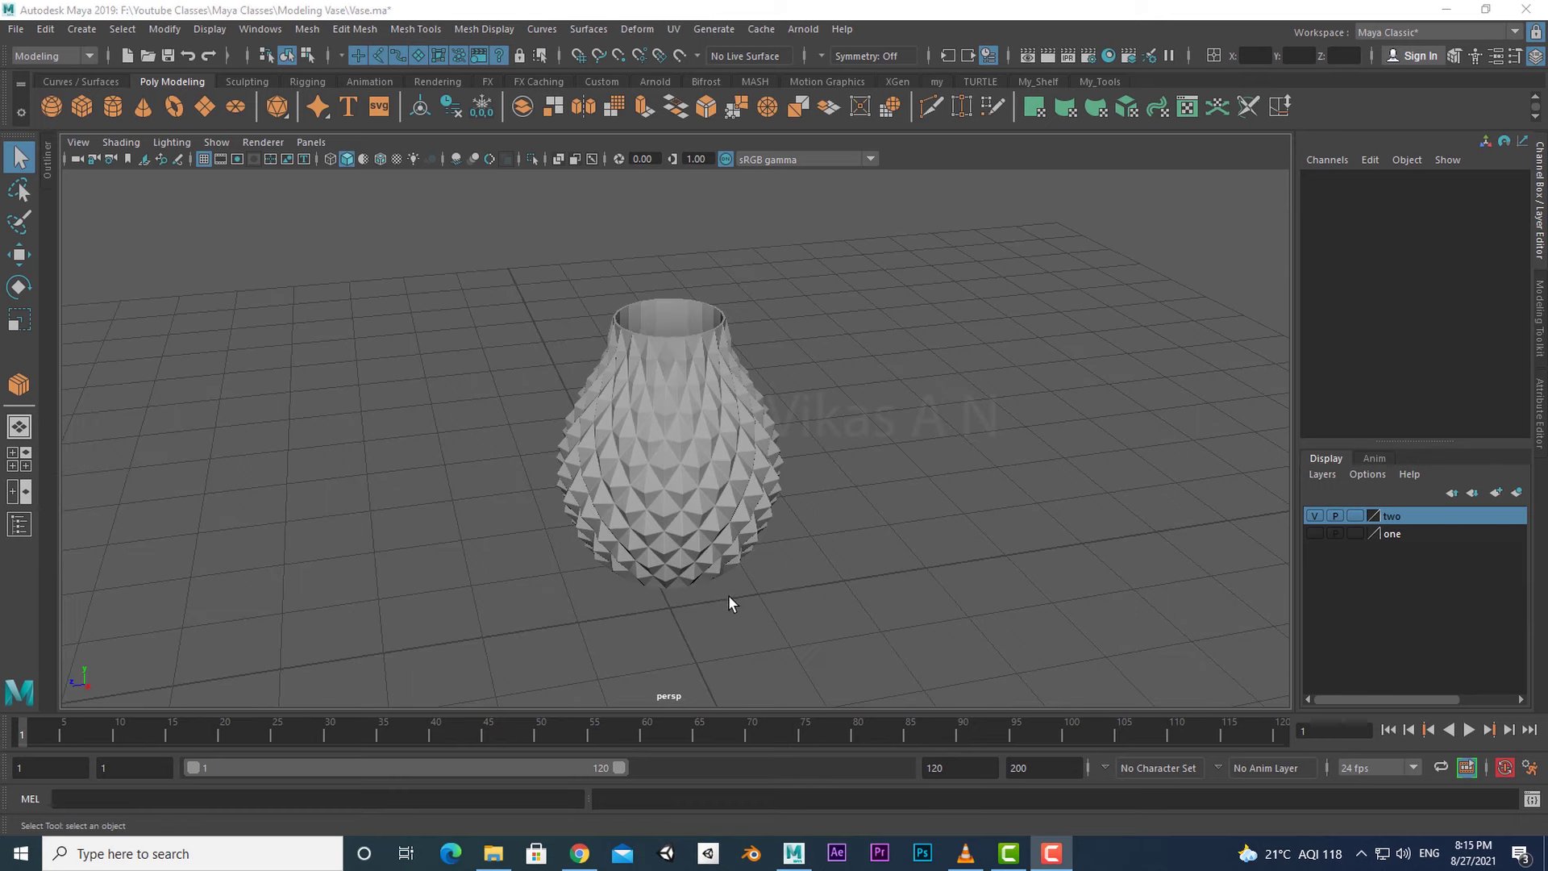
{"action": "left_click_drag", "start_coordinate": [729, 601], "coordinate": [769, 208], "text": "alt"}
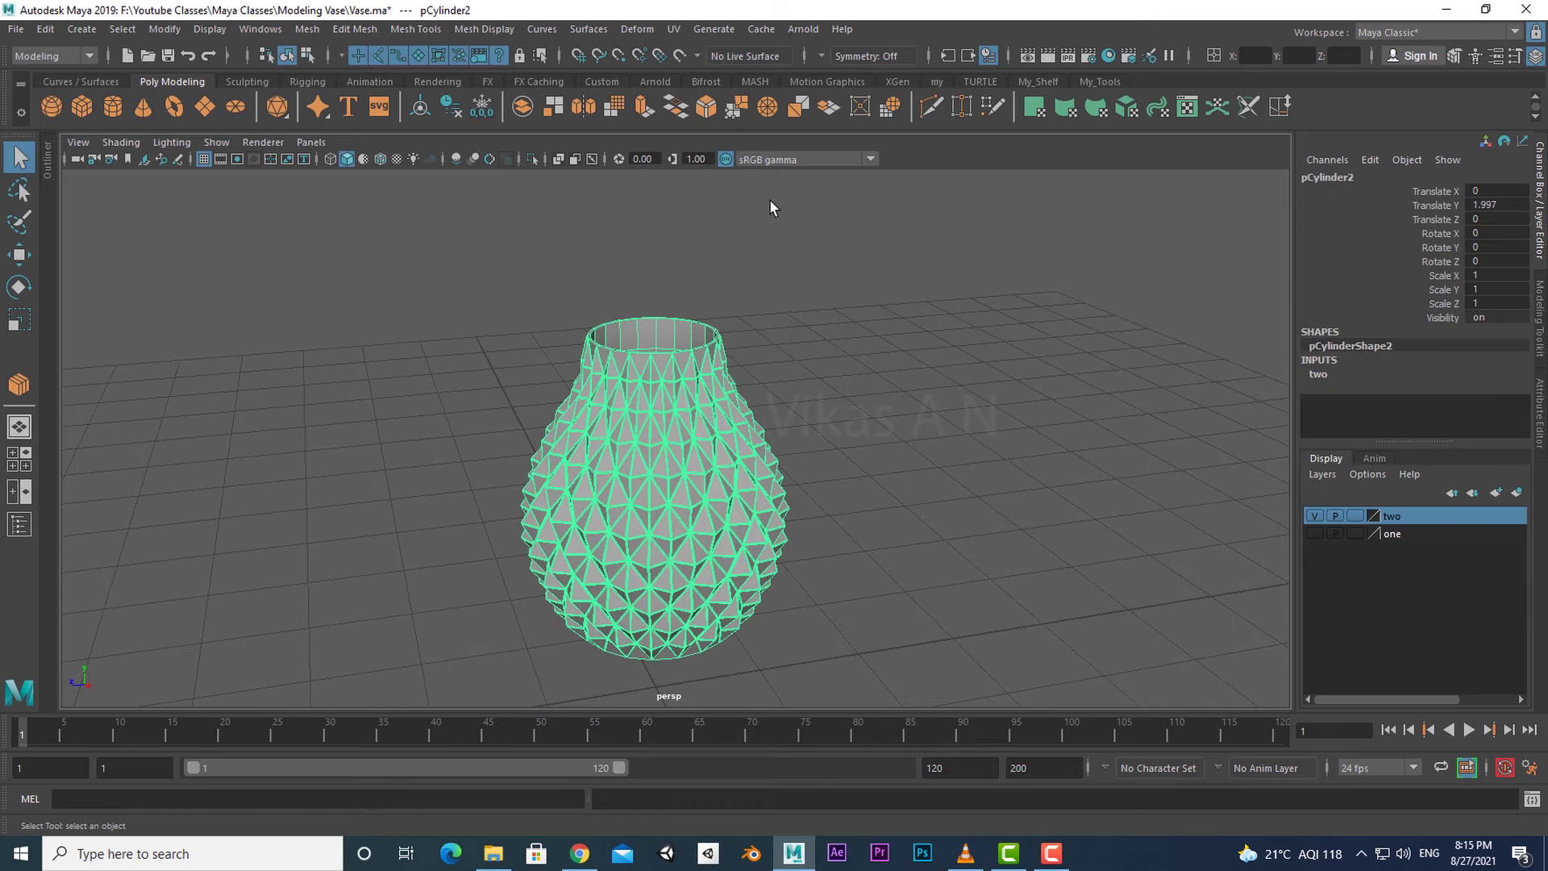
{"action": "left_click", "coordinate": [635, 29]}
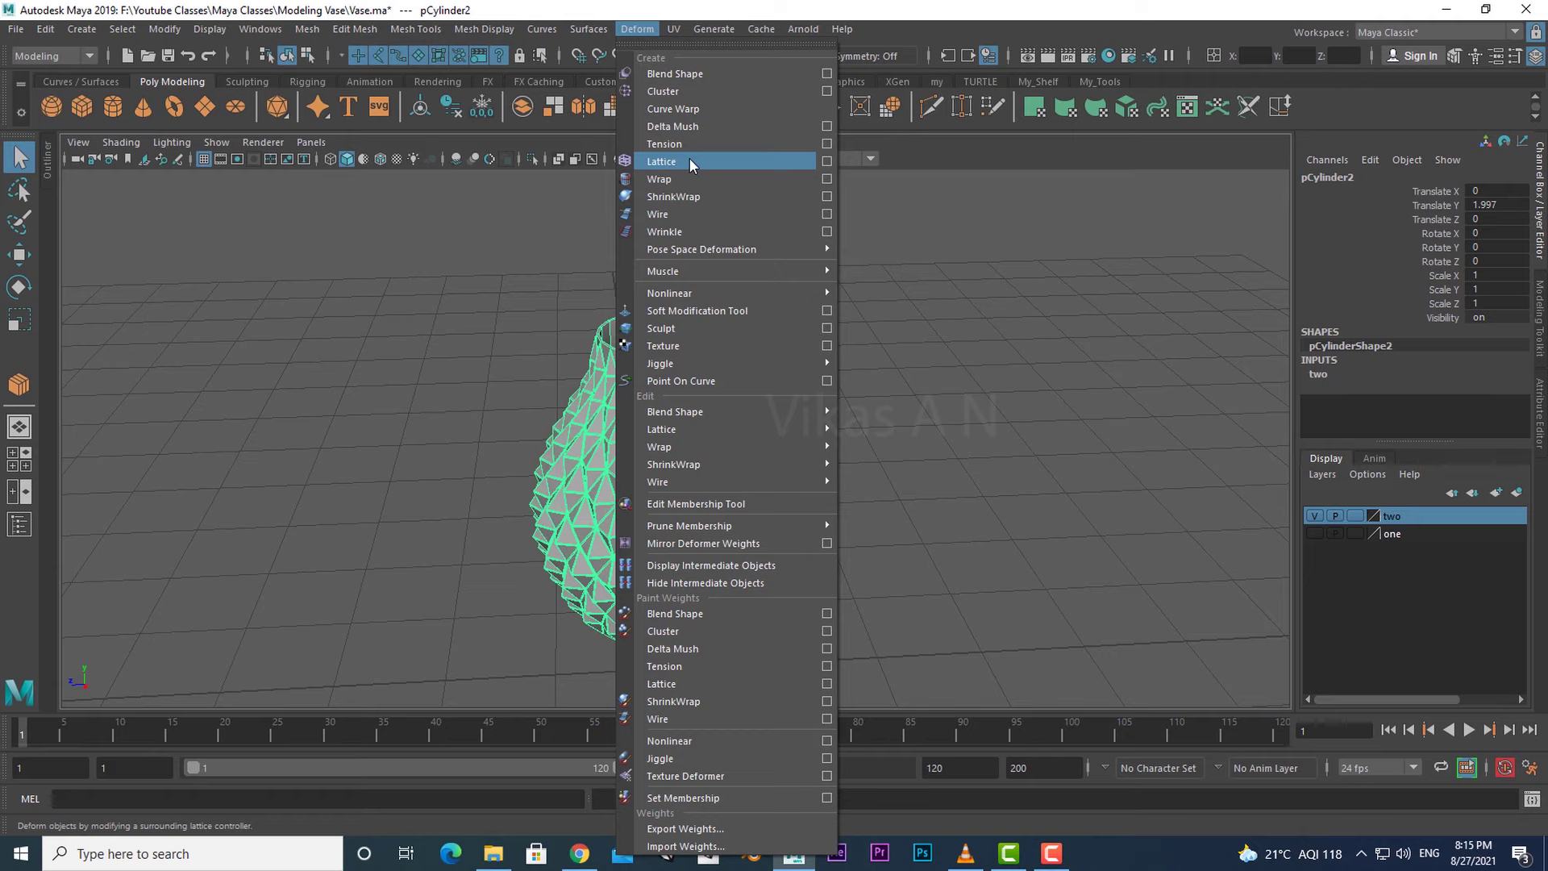
{"action": "left_click", "coordinate": [999, 487]}
{"action": "left_click_drag", "start_coordinate": [999, 487], "coordinate": [666, 500], "text": "alt"}
{"action": "left_click", "coordinate": [637, 29]}
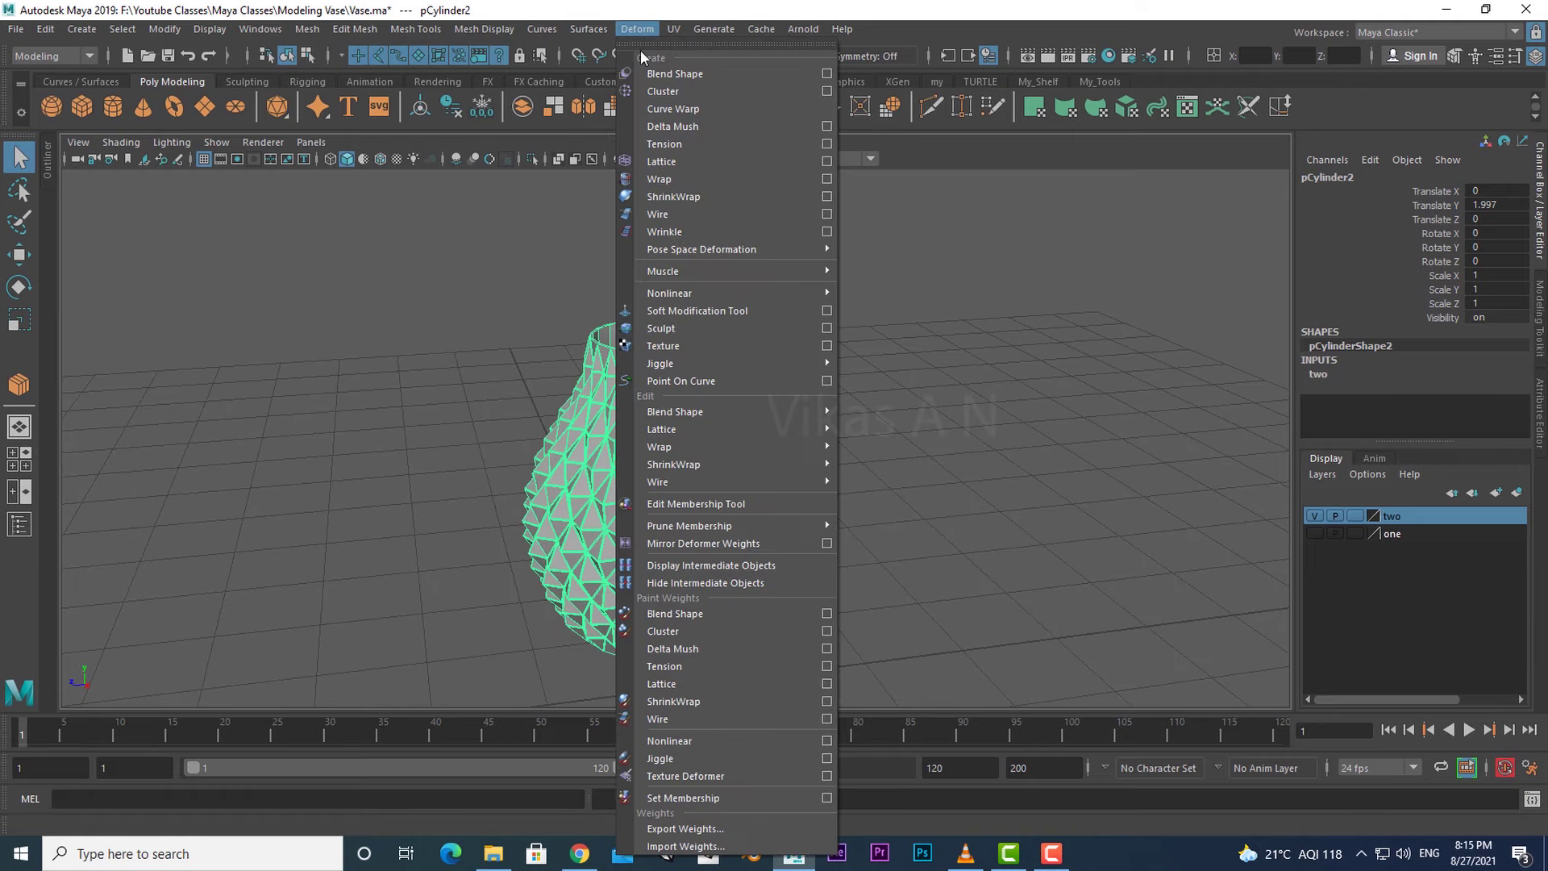
{"action": "left_click", "coordinate": [661, 161]}
{"action": "left_click_drag", "start_coordinate": [795, 449], "coordinate": [802, 491], "text": "alt"}
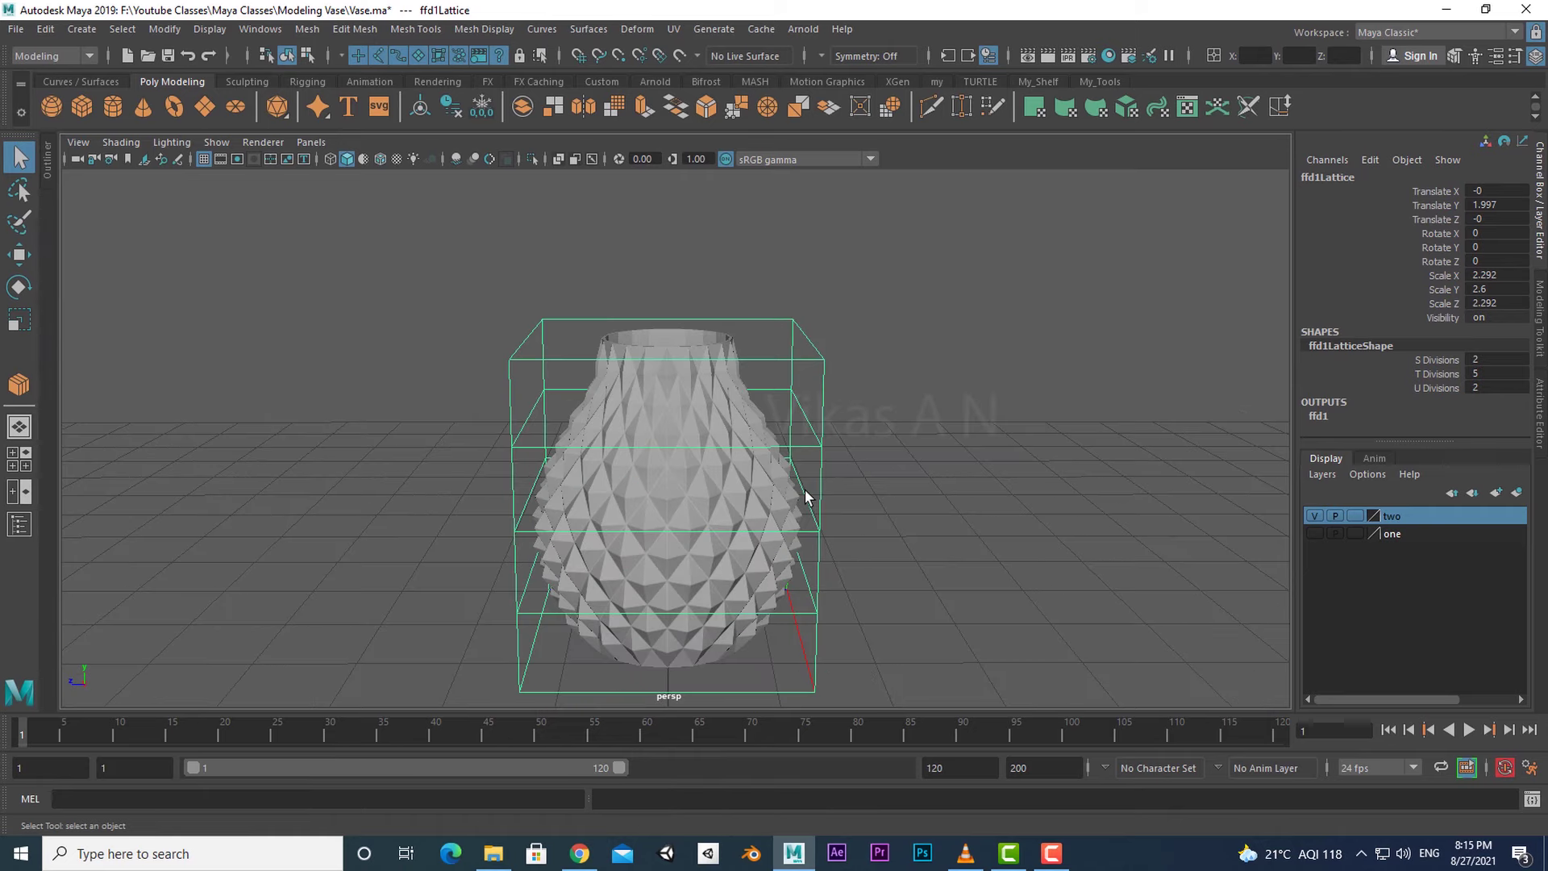
- Frame the lattice in the side view and switch it to lattice point selection
{"action": "key", "text": "space"}
{"action": "key", "text": "space"}
{"action": "key", "text": "f"}
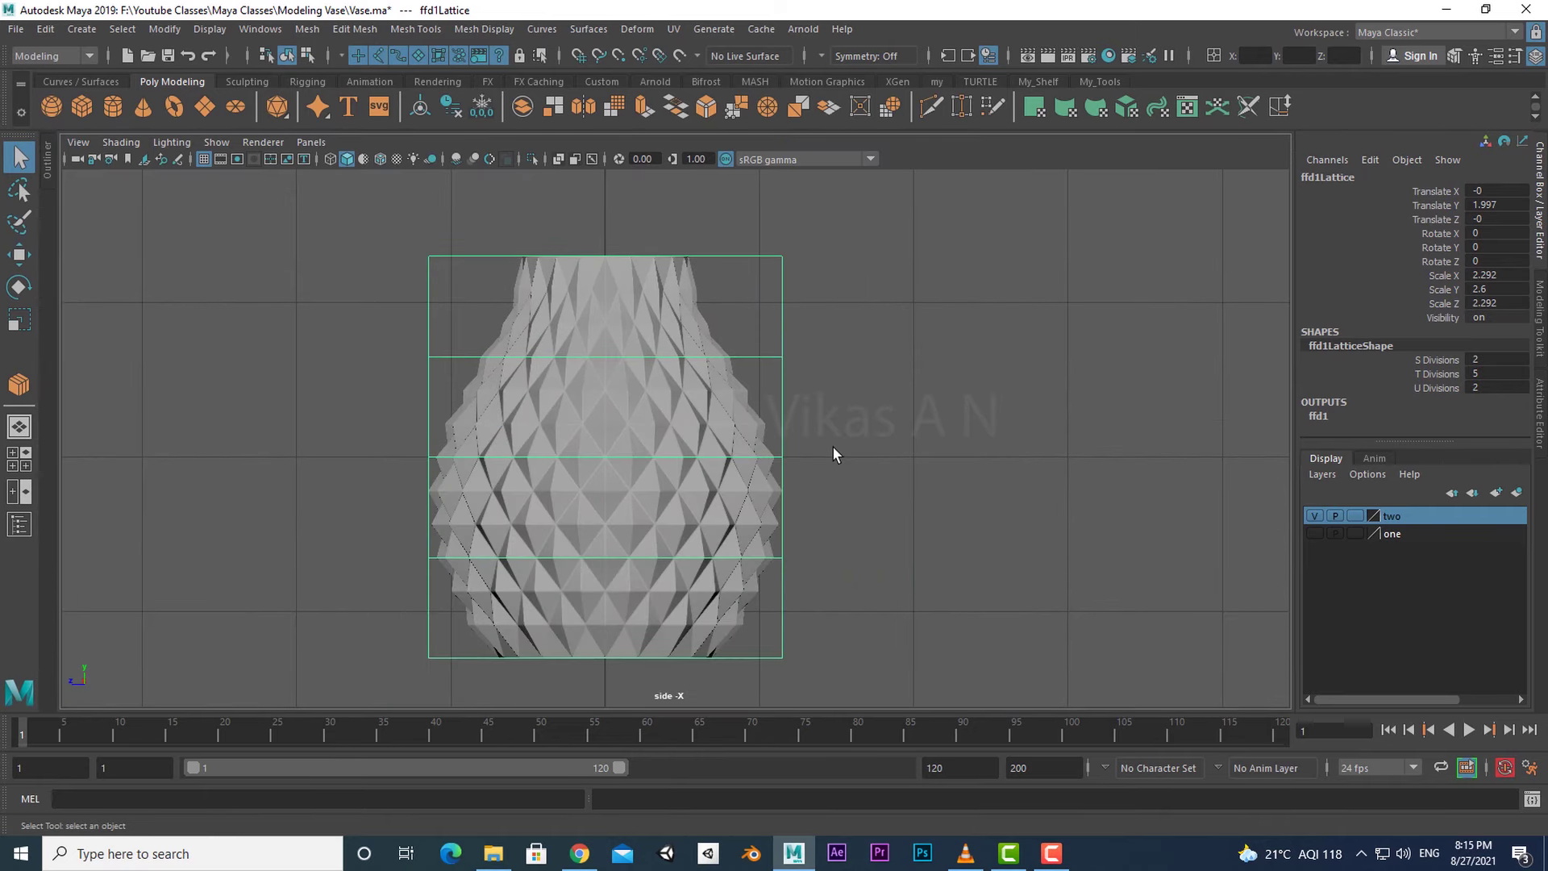
{"action": "key", "text": "space"}
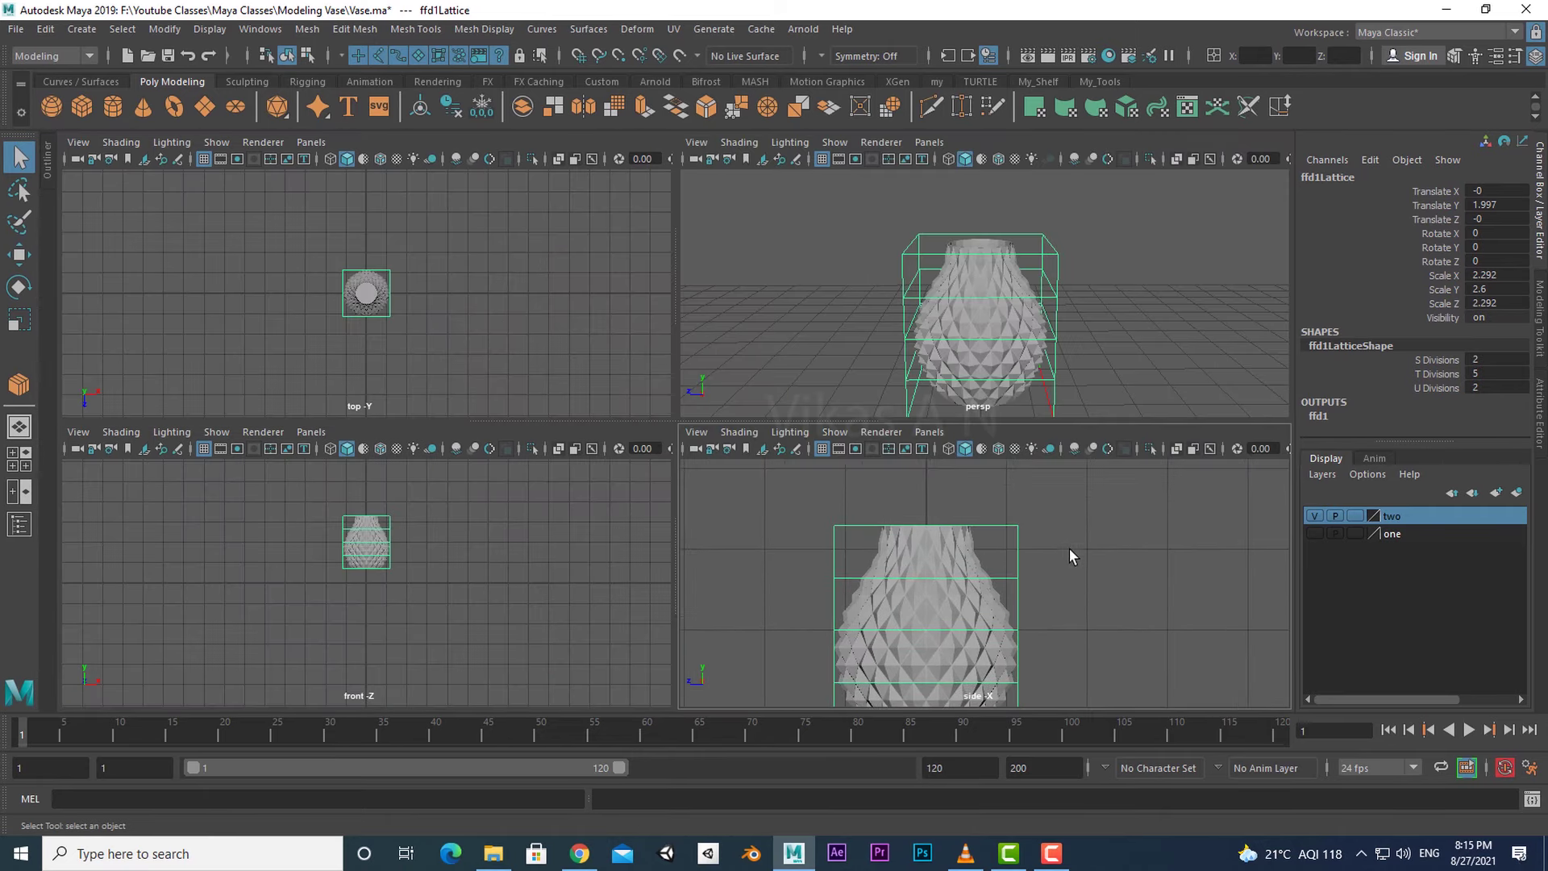
{"action": "right_click", "coordinate": [1069, 548]}
{"action": "left_click", "coordinate": [1008, 532]}
{"action": "right_click_drag", "start_coordinate": [948, 538], "coordinate": [1036, 342]}
{"action": "left_click", "coordinate": [1090, 599]}
{"action": "left_click", "coordinate": [1016, 524]}
{"action": "right_click_drag", "start_coordinate": [1018, 521], "coordinate": [1008, 374]}
{"action": "scroll", "coordinate": [1080, 572], "scroll_direction": "up", "scroll_amount": 2}
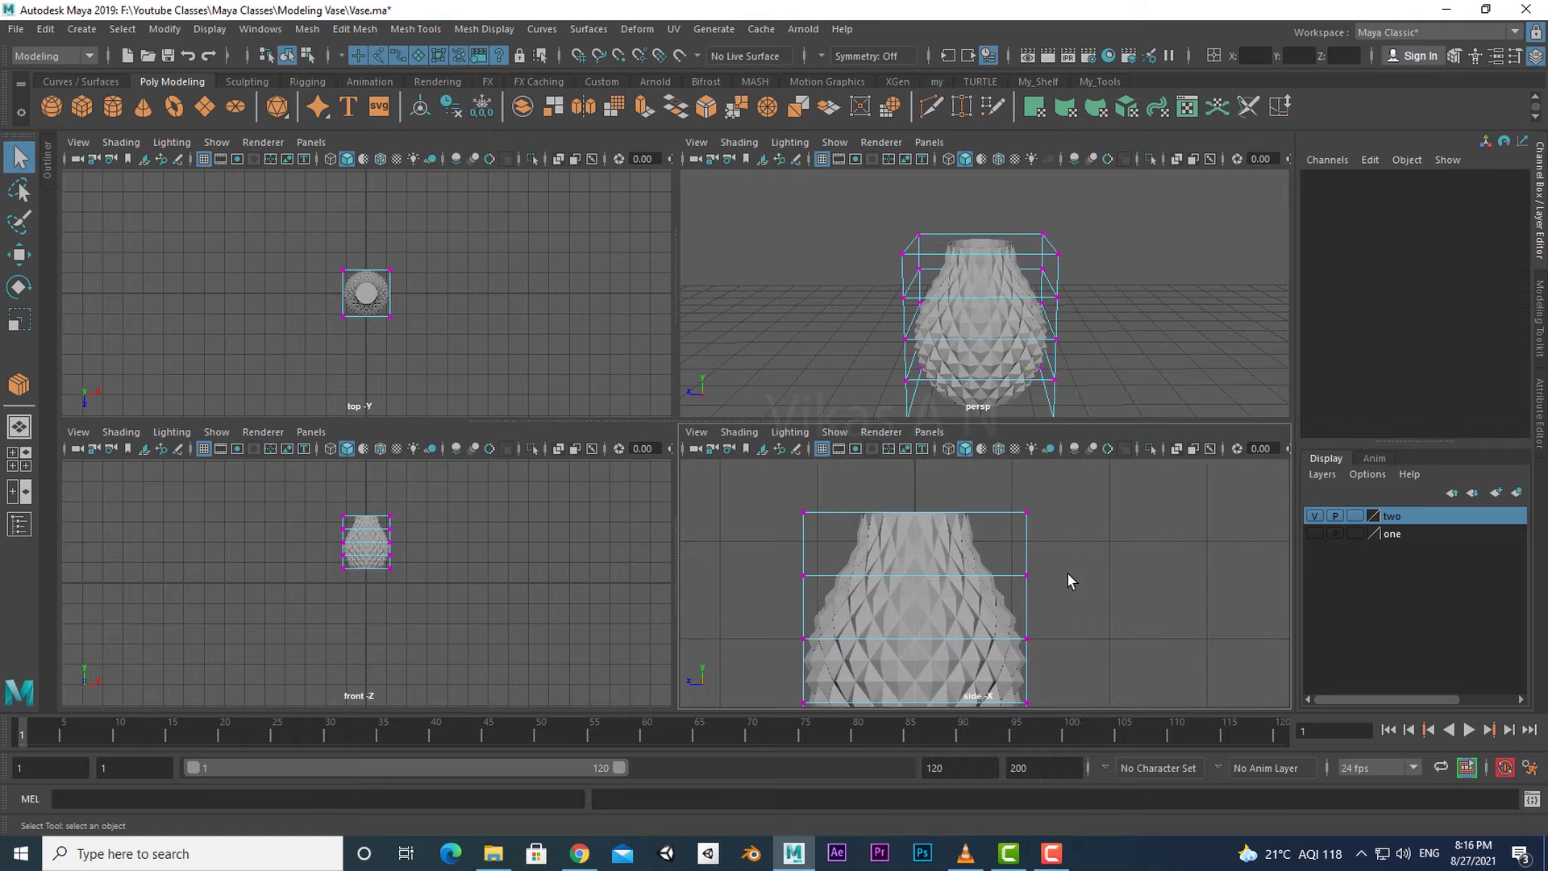
- Select the uppermost lattice points on the -Z side and raise them about 0.38 units to slant the vase's rim
{"action": "scroll", "coordinate": [1042, 584], "scroll_direction": "up", "scroll_amount": 2}
{"action": "left_click_drag", "start_coordinate": [1048, 564], "coordinate": [1064, 574], "text": "alt"}
{"action": "middle_click_drag", "start_coordinate": [1064, 557], "coordinate": [1072, 601], "text": "alt"}
{"action": "left_click_drag", "start_coordinate": [1081, 504], "coordinate": [1022, 594]}
{"action": "left_click", "coordinate": [1079, 532]}
{"action": "key", "text": "w"}
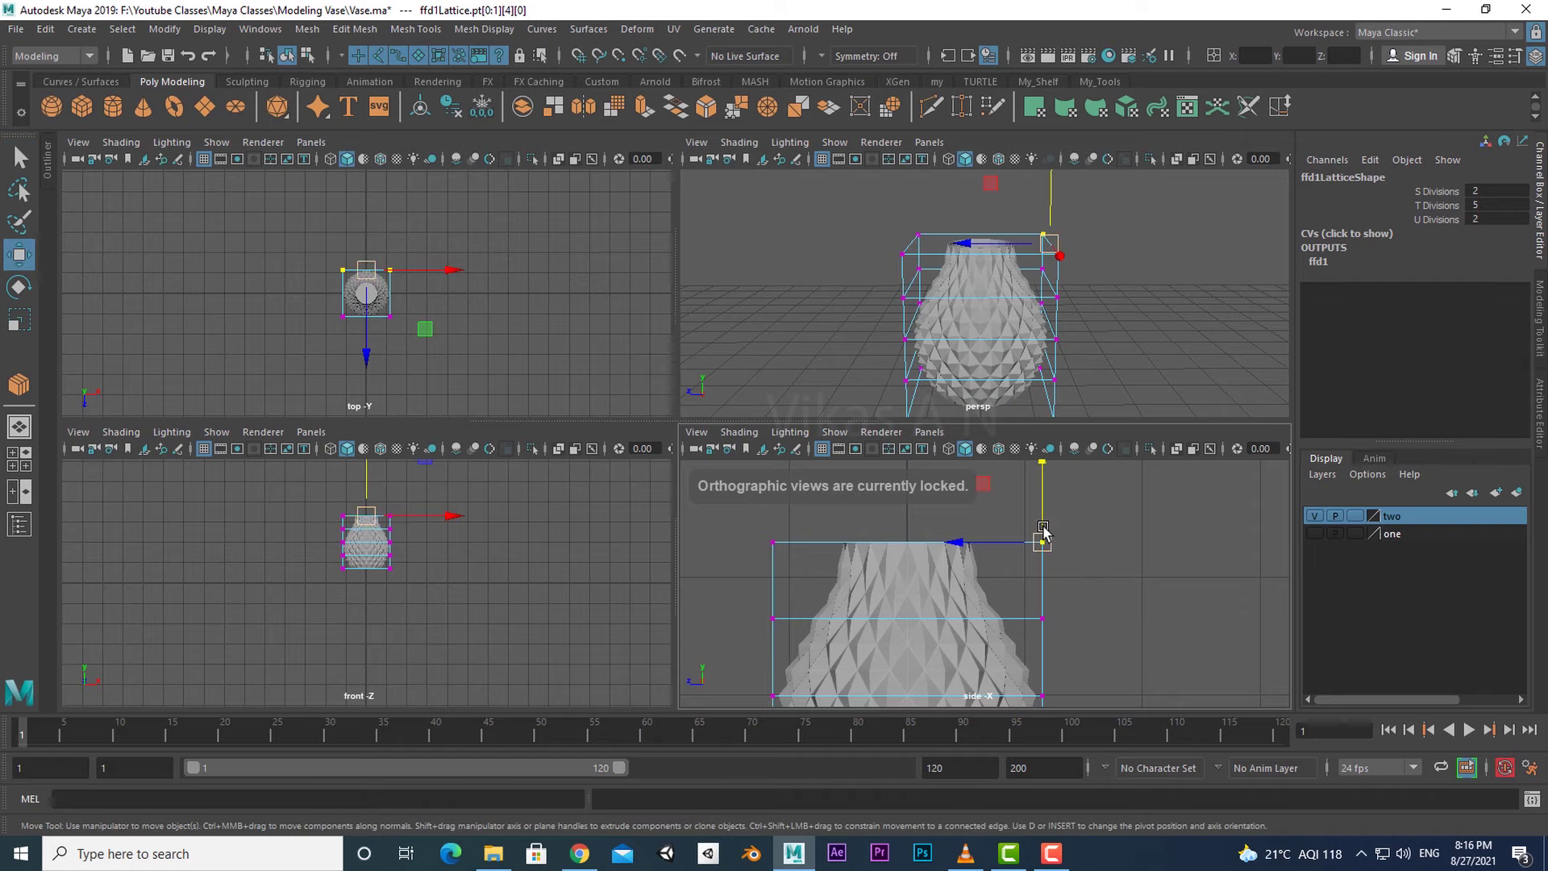
{"action": "left_click_drag", "start_coordinate": [1043, 532], "coordinate": [1111, 557]}
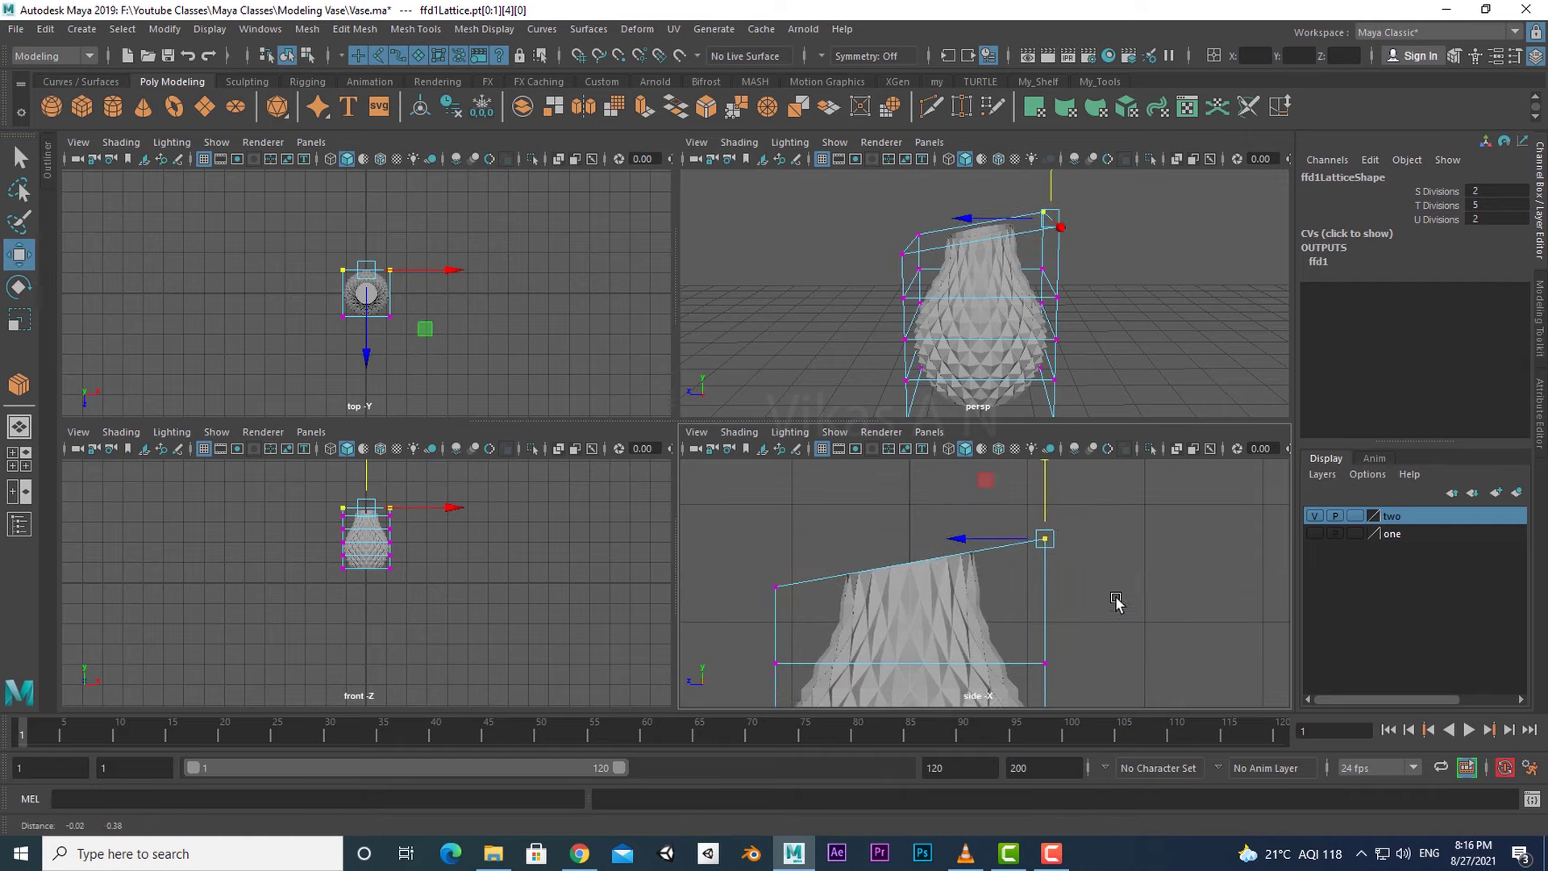
{"action": "middle_click_drag", "start_coordinate": [1116, 600], "coordinate": [1116, 608], "text": "alt"}
{"action": "left_click_drag", "start_coordinate": [1048, 528], "coordinate": [1048, 525]}
- Lower the upper lattice points on the +Z side and slightly raise the second-row points on the -Z side to smooth the slant
{"action": "middle_click_drag", "start_coordinate": [946, 566], "coordinate": [976, 511], "text": "alt"}
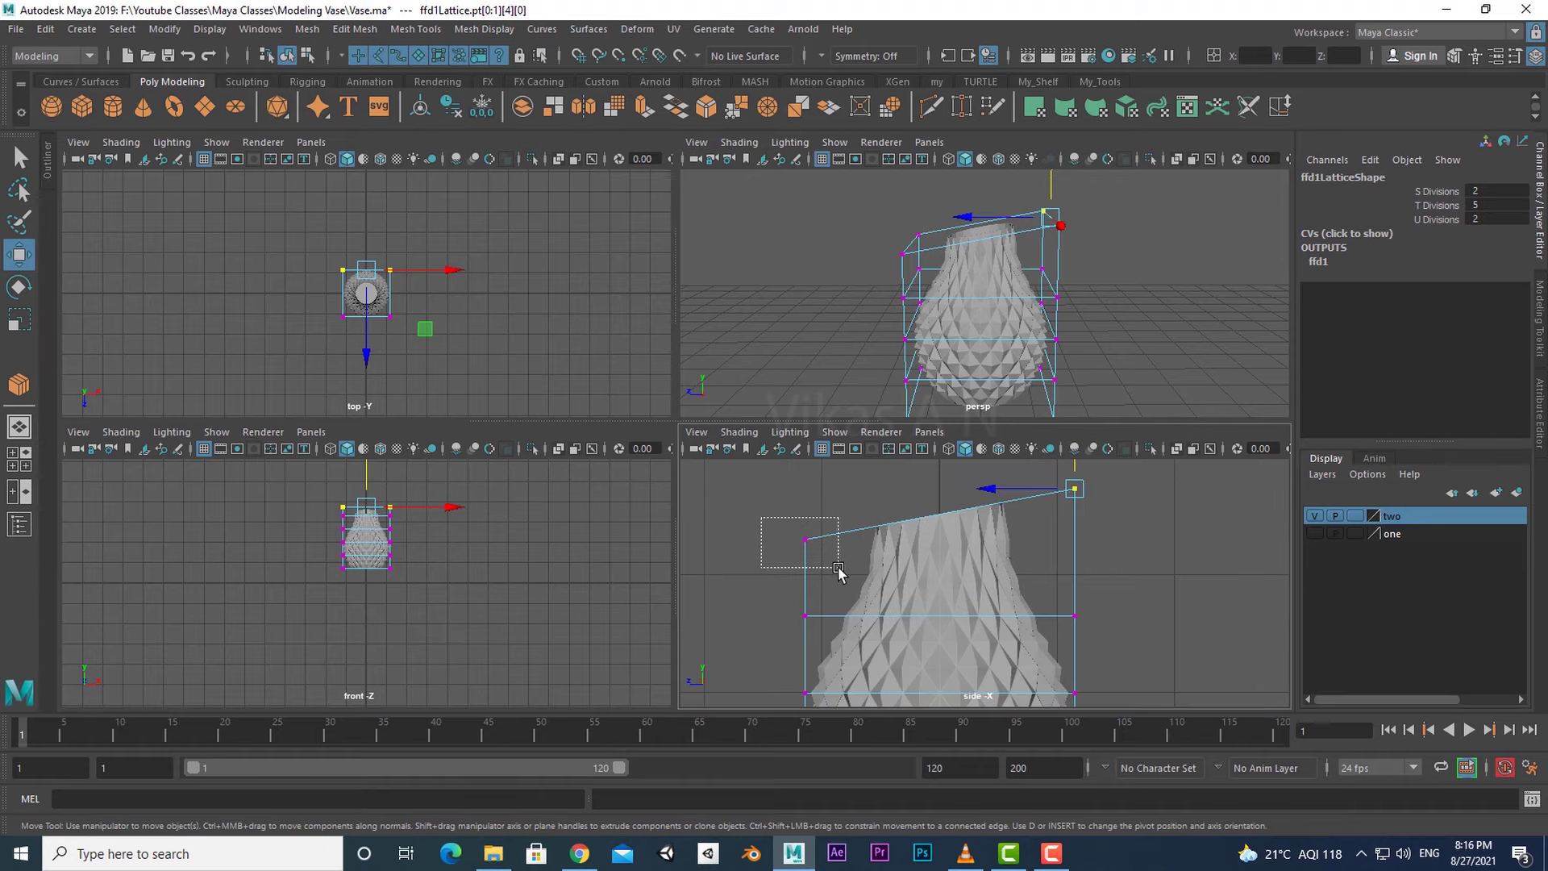
{"action": "left_click_drag", "start_coordinate": [838, 568], "coordinate": [823, 637]}
{"action": "left_click_drag", "start_coordinate": [807, 582], "coordinate": [808, 599]}
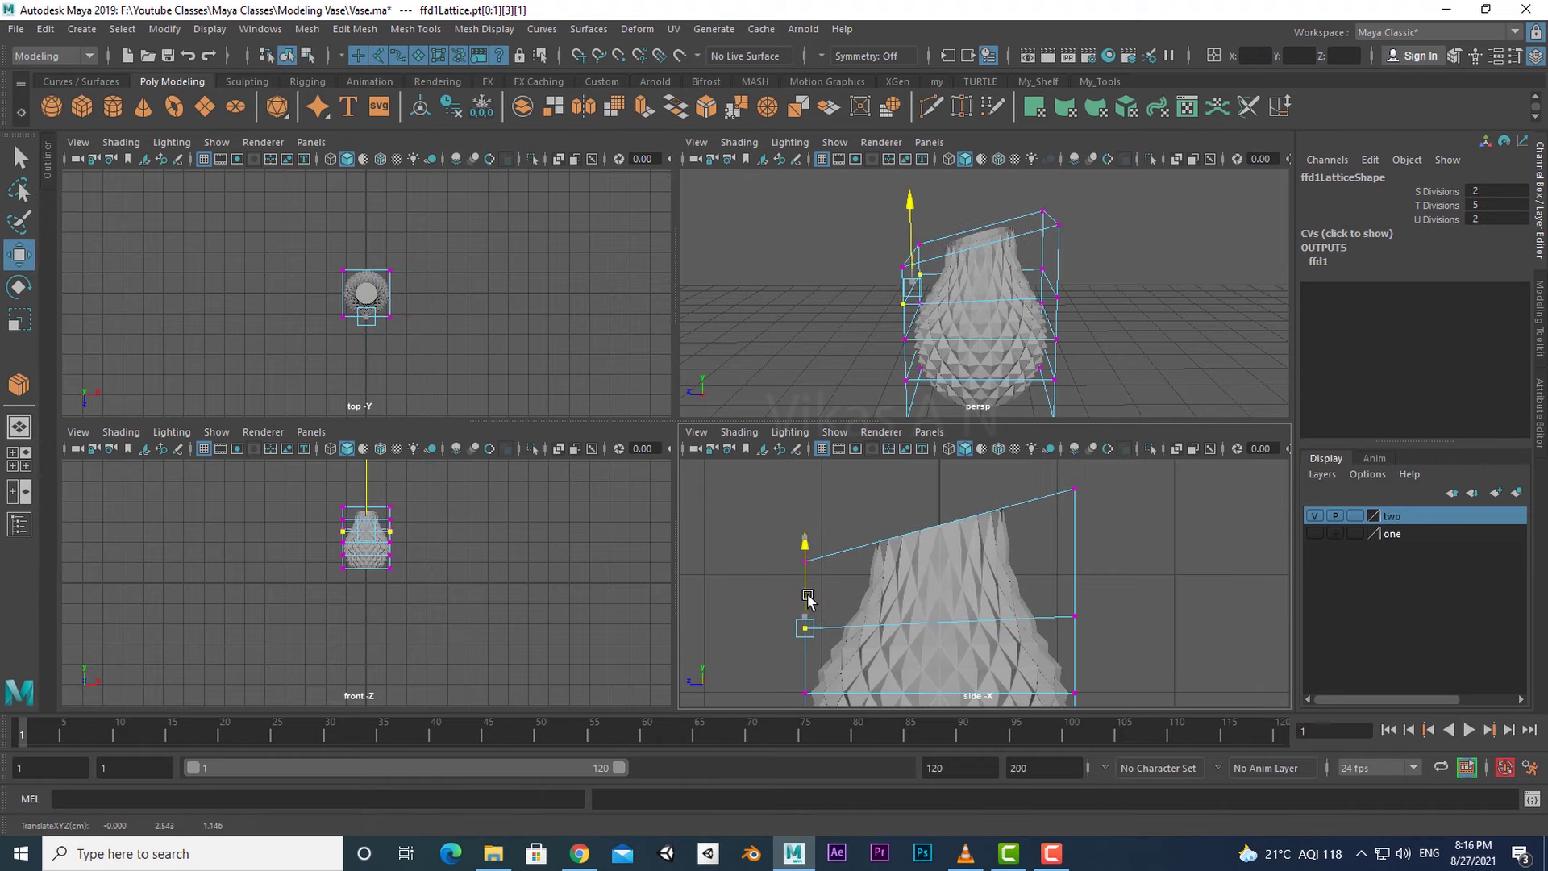
{"action": "left_click_drag", "start_coordinate": [1103, 601], "coordinate": [1066, 626]}
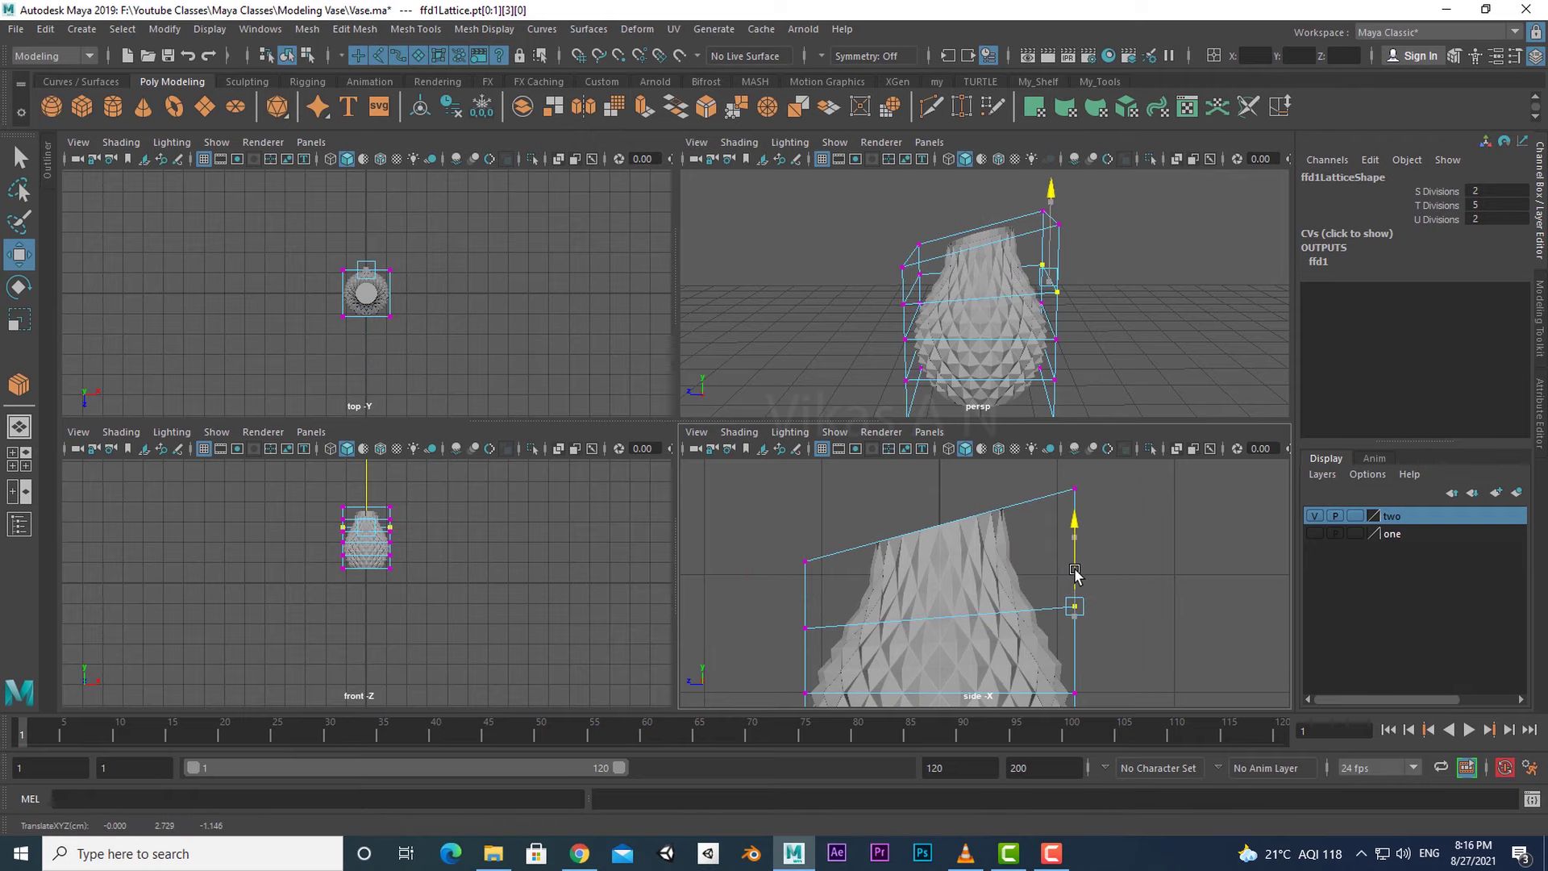
- Return the lattice to object mode and check the slanted vase in the perspective view
{"action": "key", "text": "space"}
{"action": "left_click_drag", "start_coordinate": [1053, 277], "coordinate": [867, 499], "text": "alt"}
{"action": "key", "text": "q"}
{"action": "left_click", "coordinate": [866, 498]}
{"action": "right_click_drag", "start_coordinate": [729, 370], "coordinate": [814, 347]}
{"action": "left_click", "coordinate": [889, 363]}
{"action": "left_click_drag", "start_coordinate": [764, 438], "coordinate": [726, 404], "text": "alt"}
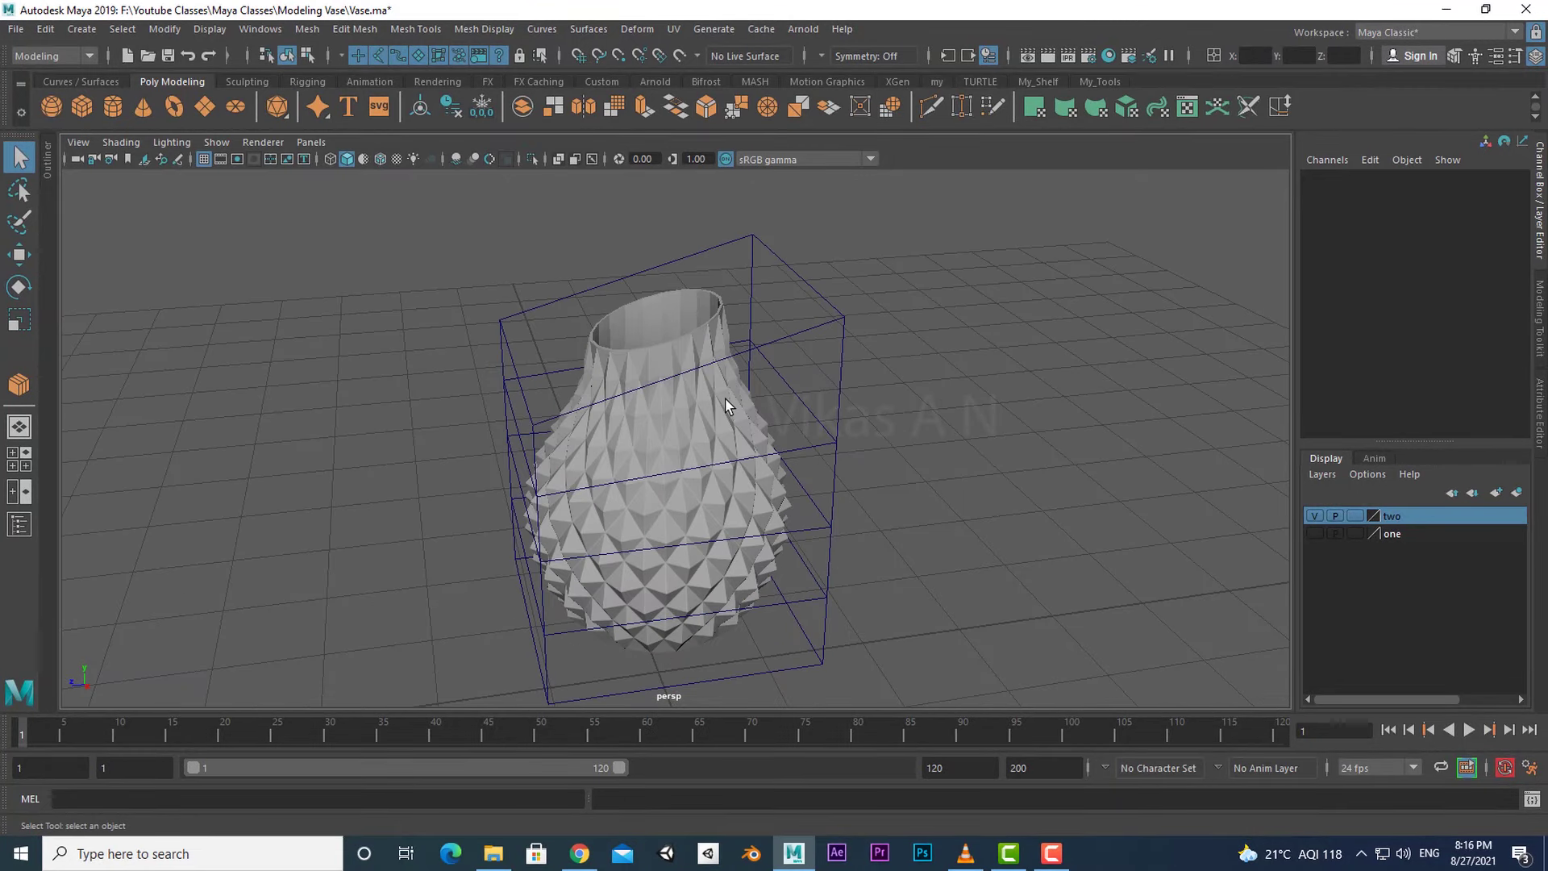
- Delete the history to bake the lattice deformation into the vase, save the scene and check the shape
{"action": "left_click", "coordinate": [728, 464]}
{"action": "left_click", "coordinate": [45, 29]}
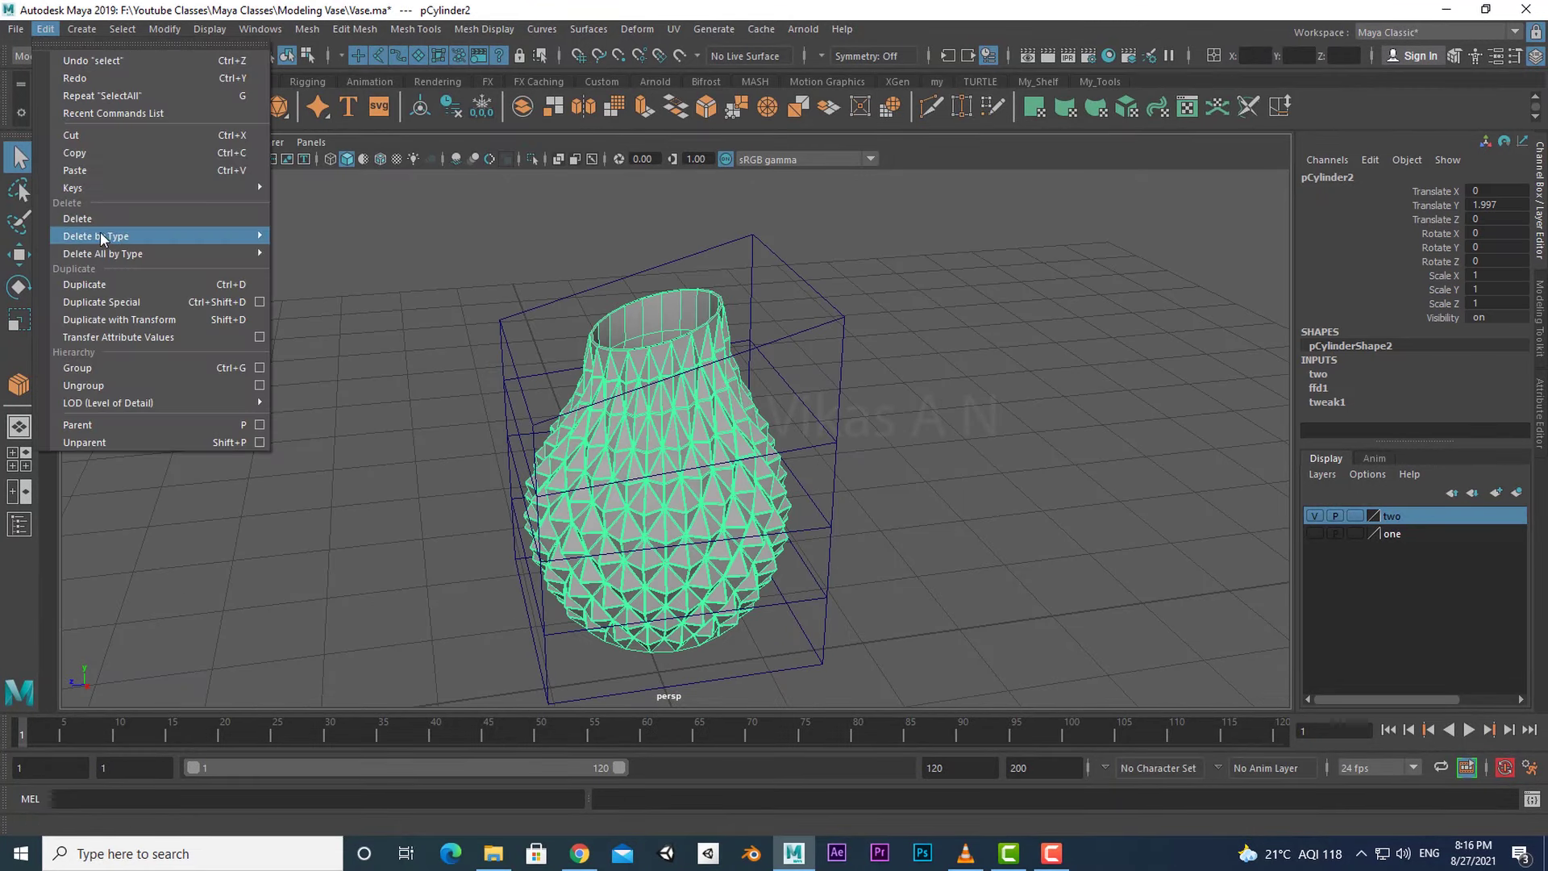
{"action": "mouse_move", "coordinate": [103, 238]}
{"action": "left_click", "coordinate": [307, 256]}
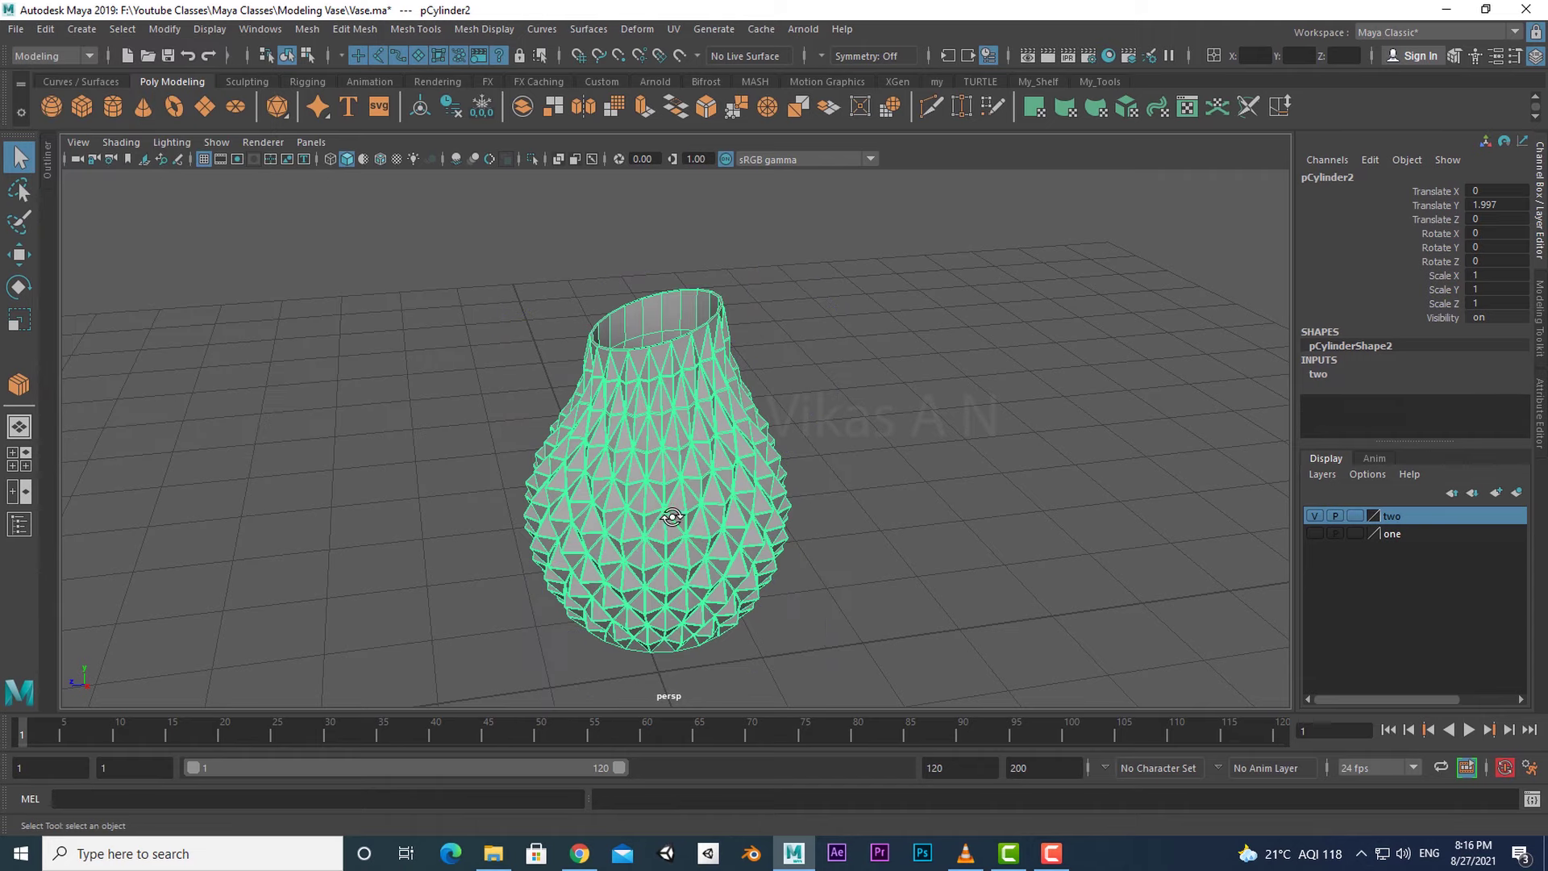
{"action": "left_click", "coordinate": [868, 476]}
{"action": "key", "text": "ctrl+s"}
{"action": "left_click_drag", "start_coordinate": [867, 476], "coordinate": [798, 520], "text": "alt"}
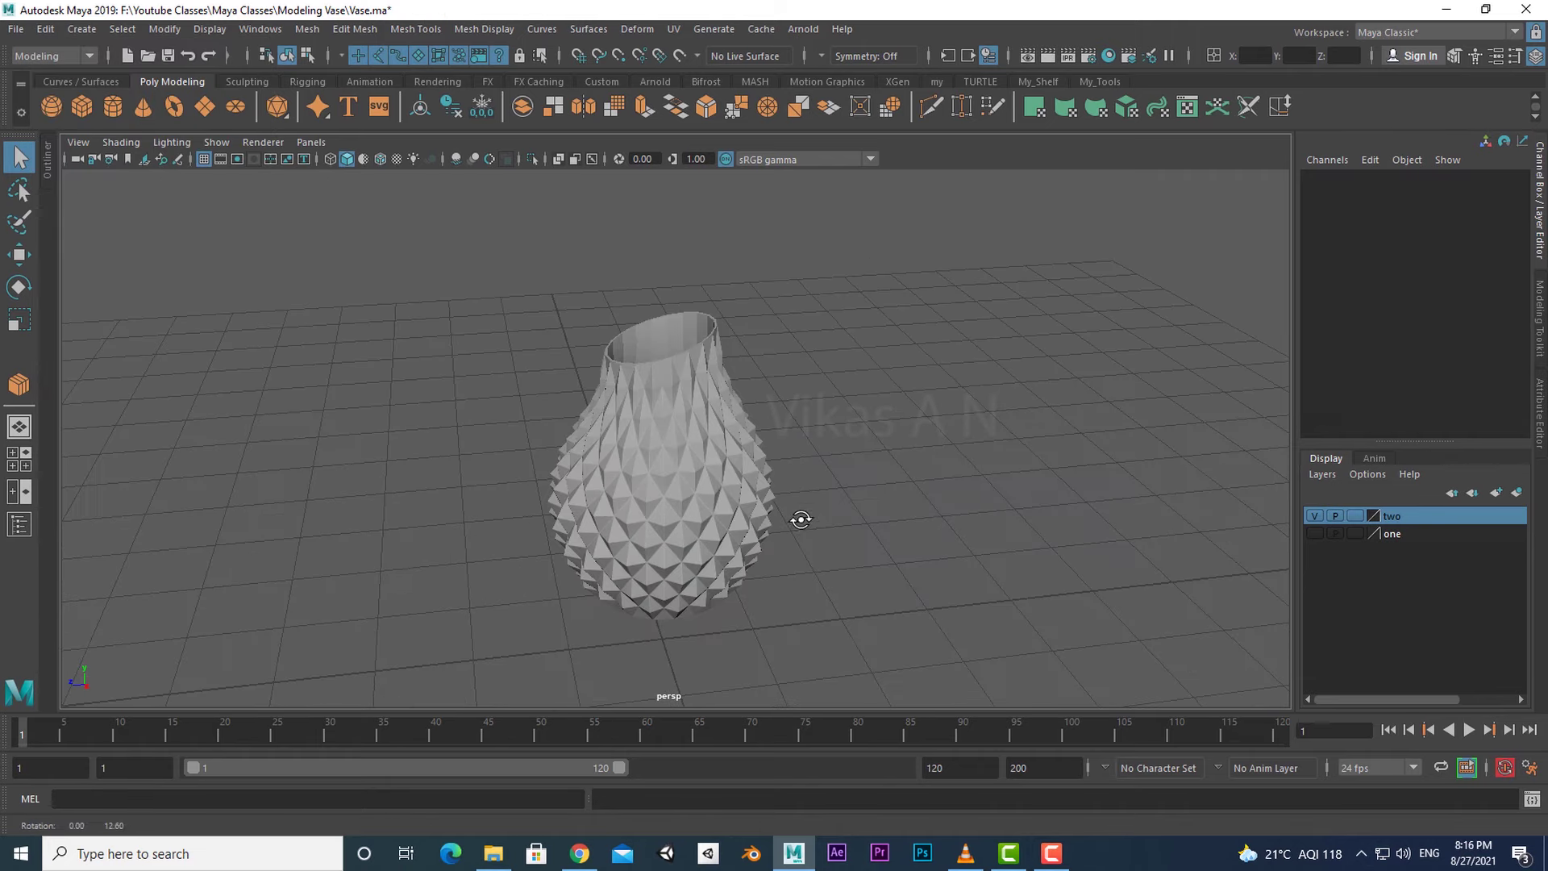
{"action": "left_click", "coordinate": [623, 554]}
{"action": "left_click_drag", "start_coordinate": [623, 553], "coordinate": [722, 491], "text": "alt"}
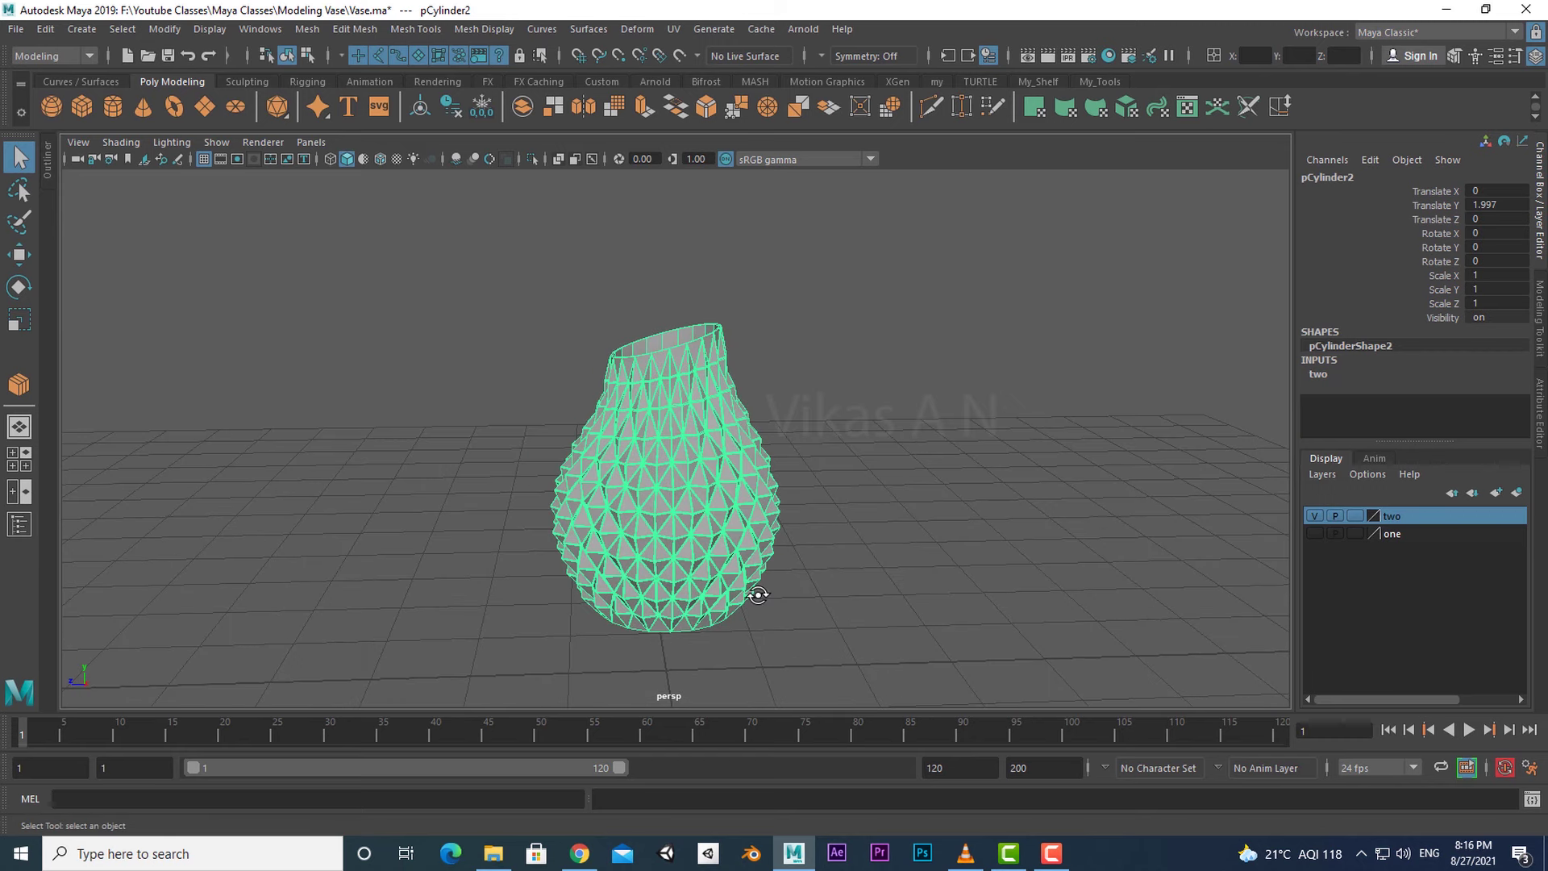
{"action": "left_click_drag", "start_coordinate": [758, 594], "coordinate": [819, 538], "text": "alt"}
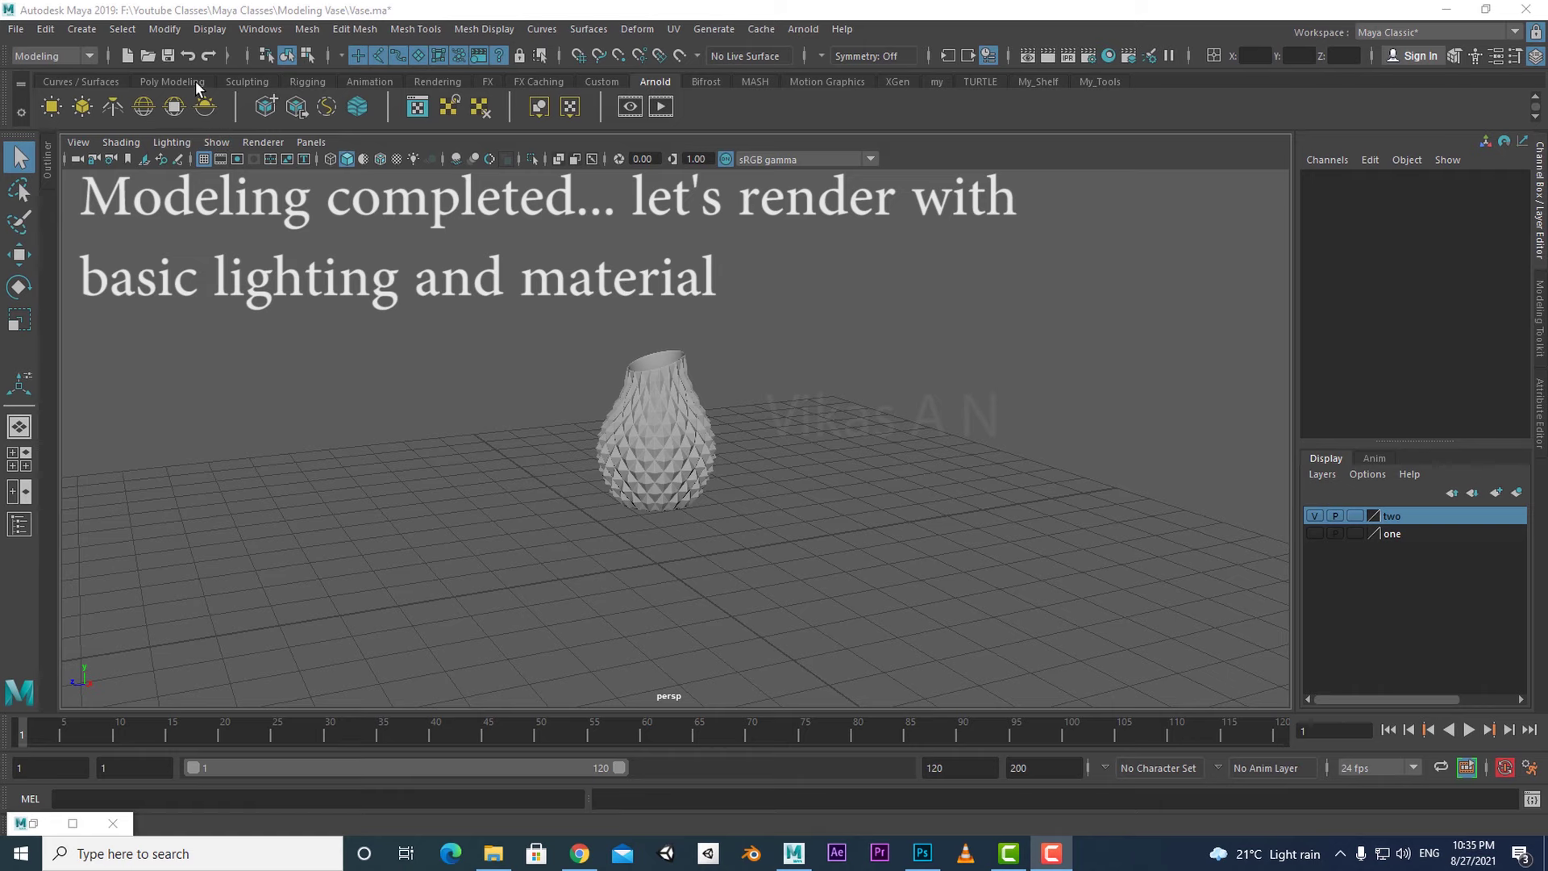
- Create a polygon plane under the vase and scale it uniformly to about 33.8 as a floor
{"action": "left_click", "coordinate": [196, 81]}
{"action": "left_click", "coordinate": [206, 107]}
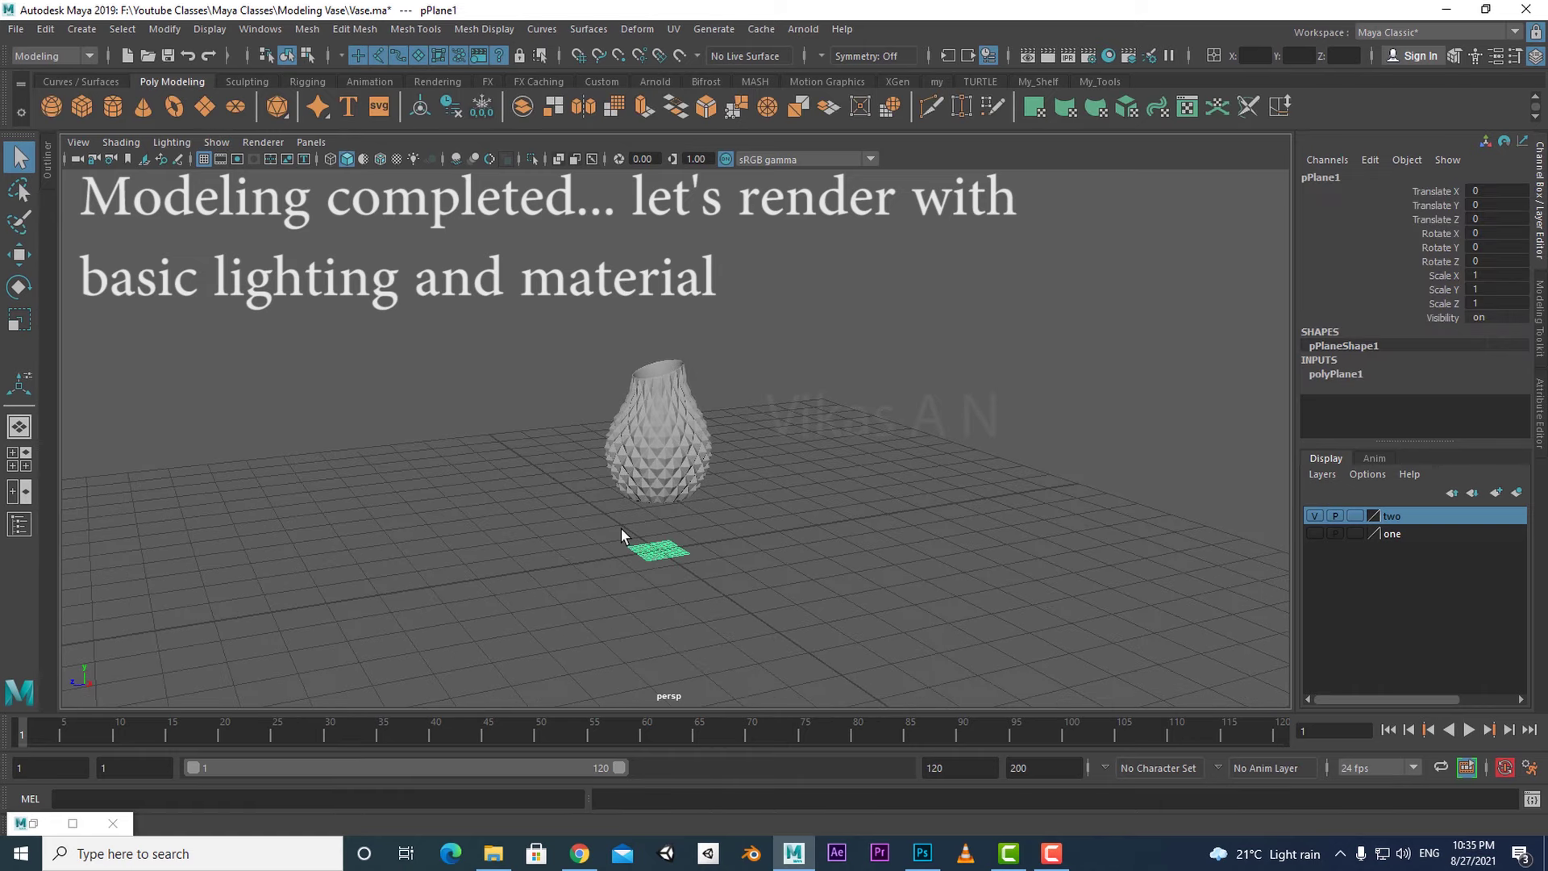
{"action": "key", "text": "r"}
{"action": "left_click_drag", "start_coordinate": [658, 554], "coordinate": [1010, 642]}
{"action": "left_click_drag", "start_coordinate": [596, 619], "coordinate": [1008, 510]}
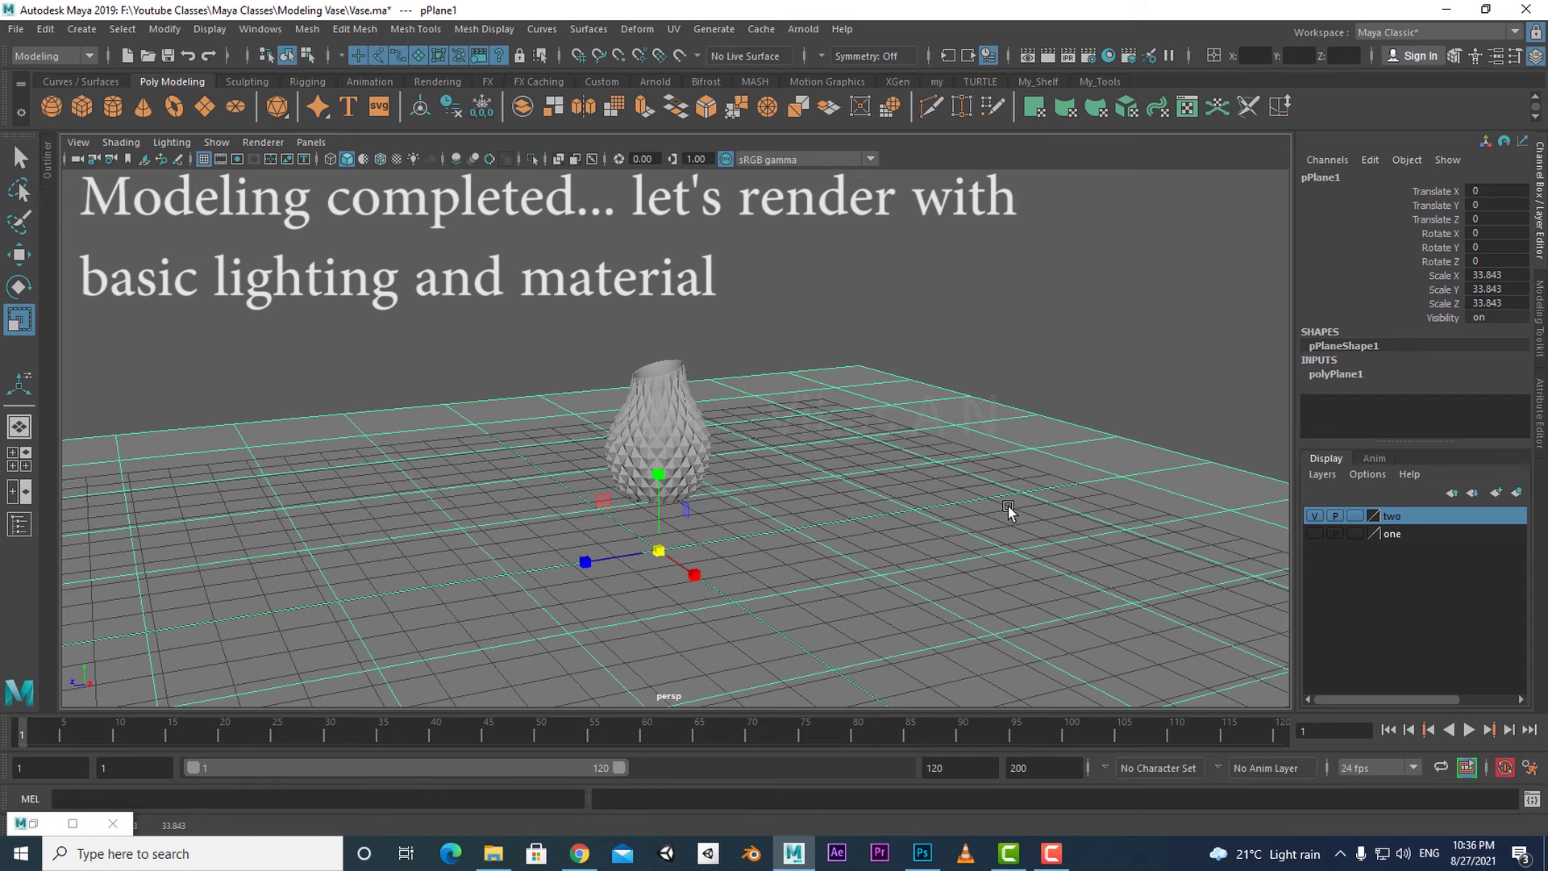
- Reduce the floor plane's width and height subdivisions to a single segment
{"action": "left_click", "coordinate": [1332, 376]}
{"action": "scroll", "coordinate": [1450, 392], "scroll_direction": "down", "scroll_amount": 1}
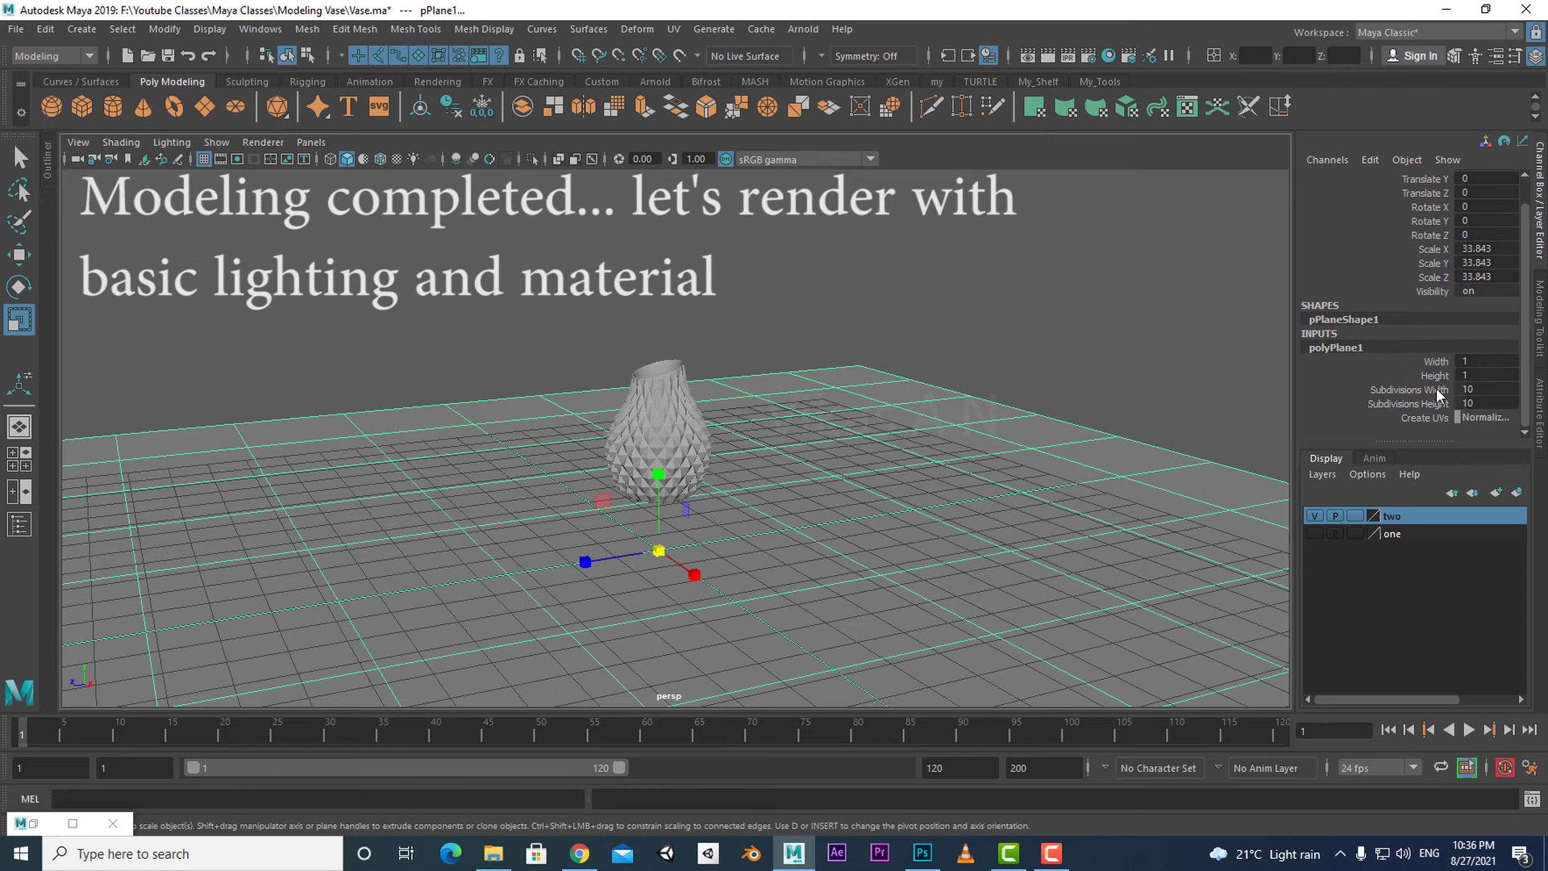
{"action": "left_click_drag", "start_coordinate": [1437, 390], "coordinate": [1437, 404]}
{"action": "middle_click_drag", "start_coordinate": [1103, 511], "coordinate": [887, 513]}
{"action": "scroll", "coordinate": [681, 516], "scroll_direction": "down", "scroll_amount": 5}
- Move the vase down to about 1.312 in Translate Y so it rests on the floor plane
{"action": "left_click", "coordinate": [677, 438]}
{"action": "key", "text": "w"}
{"action": "scroll", "coordinate": [750, 487], "scroll_direction": "up", "scroll_amount": 8}
{"action": "left_click_drag", "start_coordinate": [749, 487], "coordinate": [752, 464], "text": "alt"}
{"action": "left_click_drag", "start_coordinate": [679, 363], "coordinate": [678, 433]}
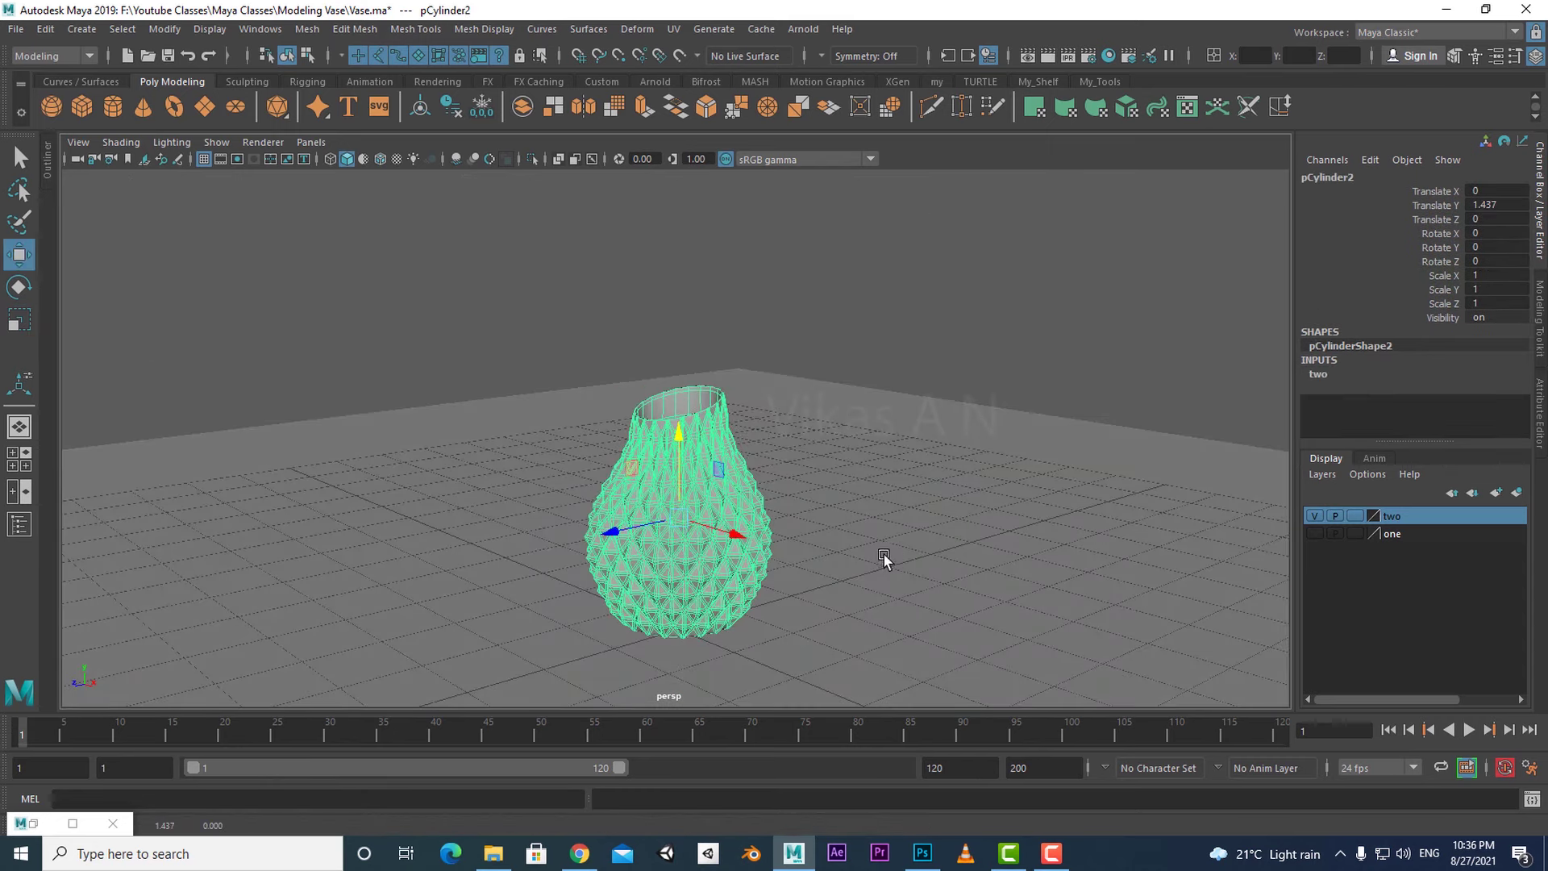
{"action": "right_click_drag", "start_coordinate": [884, 556], "coordinate": [945, 557], "text": "alt"}
{"action": "middle_click_drag", "start_coordinate": [945, 556], "coordinate": [943, 512], "text": "alt"}
{"action": "middle_click_drag", "start_coordinate": [944, 512], "coordinate": [942, 529]}
{"action": "middle_click_drag", "start_coordinate": [942, 529], "coordinate": [951, 486], "text": "alt"}
{"action": "right_click_drag", "start_coordinate": [952, 485], "coordinate": [443, 538], "text": "alt"}
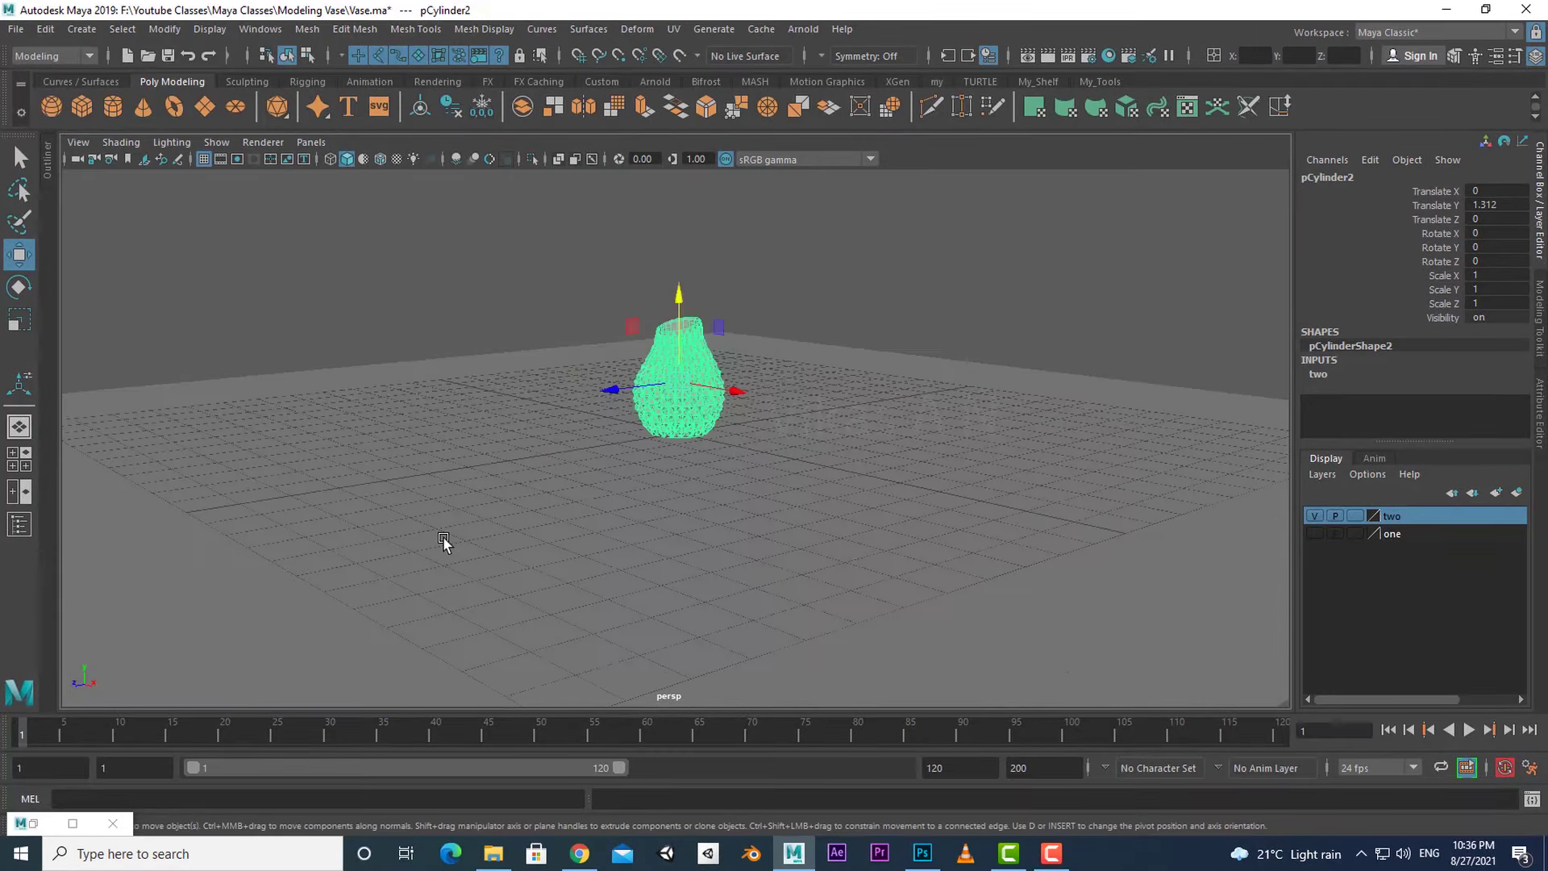
- Extrude the floor plane's back edge upward to form a backdrop wall behind the vase
{"action": "left_click", "coordinate": [443, 539]}
{"action": "left_click_drag", "start_coordinate": [442, 538], "coordinate": [516, 581], "text": "alt"}
{"action": "right_click_drag", "start_coordinate": [580, 516], "coordinate": [513, 451], "text": "alt"}
{"action": "left_click", "coordinate": [549, 405]}
{"action": "left_click_drag", "start_coordinate": [511, 334], "coordinate": [511, 216], "text": "shift"}
{"action": "middle_click_drag", "start_coordinate": [601, 407], "coordinate": [602, 479], "text": "alt"}
{"action": "middle_click_drag", "start_coordinate": [600, 593], "coordinate": [599, 420]}
{"action": "right_click_drag", "start_coordinate": [599, 420], "coordinate": [608, 553], "text": "alt"}
- Bevel the edge between floor and backdrop wall with a 0.4 fraction and several segments, and return to object mode
{"action": "key", "text": "q"}
{"action": "left_click", "coordinate": [561, 458]}
{"action": "right_click_drag", "start_coordinate": [563, 506], "coordinate": [647, 505], "text": "shift"}
{"action": "left_click_drag", "start_coordinate": [1037, 405], "coordinate": [1025, 406]}
{"action": "left_click_drag", "start_coordinate": [1025, 419], "coordinate": [1058, 419]}
{"action": "key", "text": "q"}
{"action": "right_click_drag", "start_coordinate": [875, 508], "coordinate": [927, 467]}
{"action": "left_click_drag", "start_coordinate": [830, 516], "coordinate": [699, 542], "text": "alt"}
- Widen the backdrop along Z to a scale of about 65 and frame the vase against it
{"action": "key", "text": "r"}
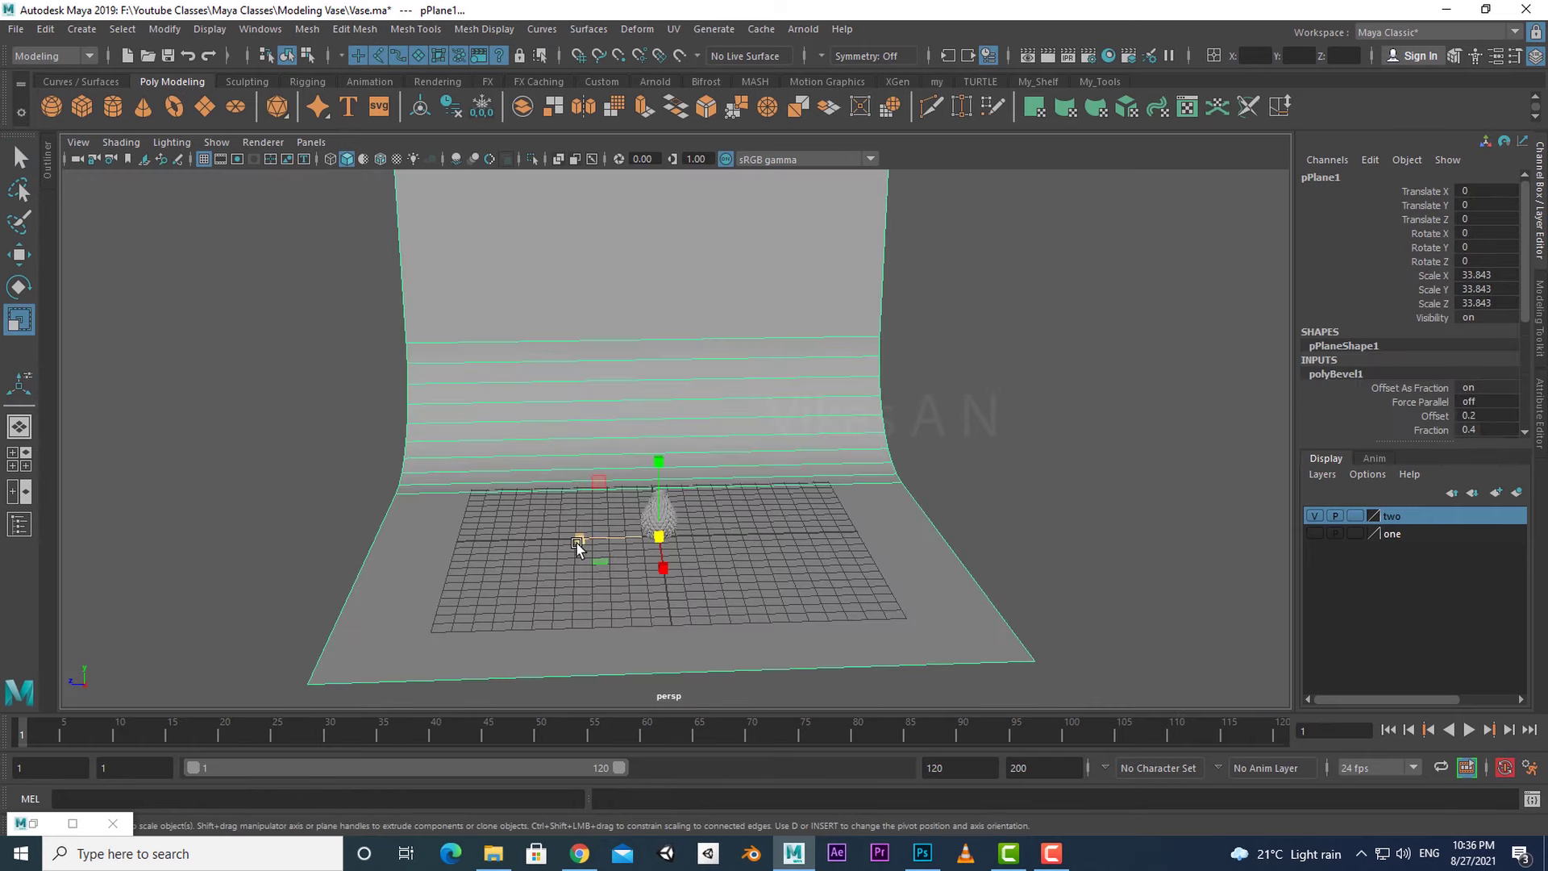
{"action": "left_click_drag", "start_coordinate": [578, 543], "coordinate": [504, 545]}
{"action": "left_click_drag", "start_coordinate": [613, 596], "coordinate": [678, 556], "text": "alt"}
{"action": "right_click_drag", "start_coordinate": [677, 556], "coordinate": [839, 637], "text": "alt"}
{"action": "middle_click_drag", "start_coordinate": [795, 637], "coordinate": [750, 516], "text": "alt"}
{"action": "right_click_drag", "start_coordinate": [750, 516], "coordinate": [794, 594], "text": "alt"}
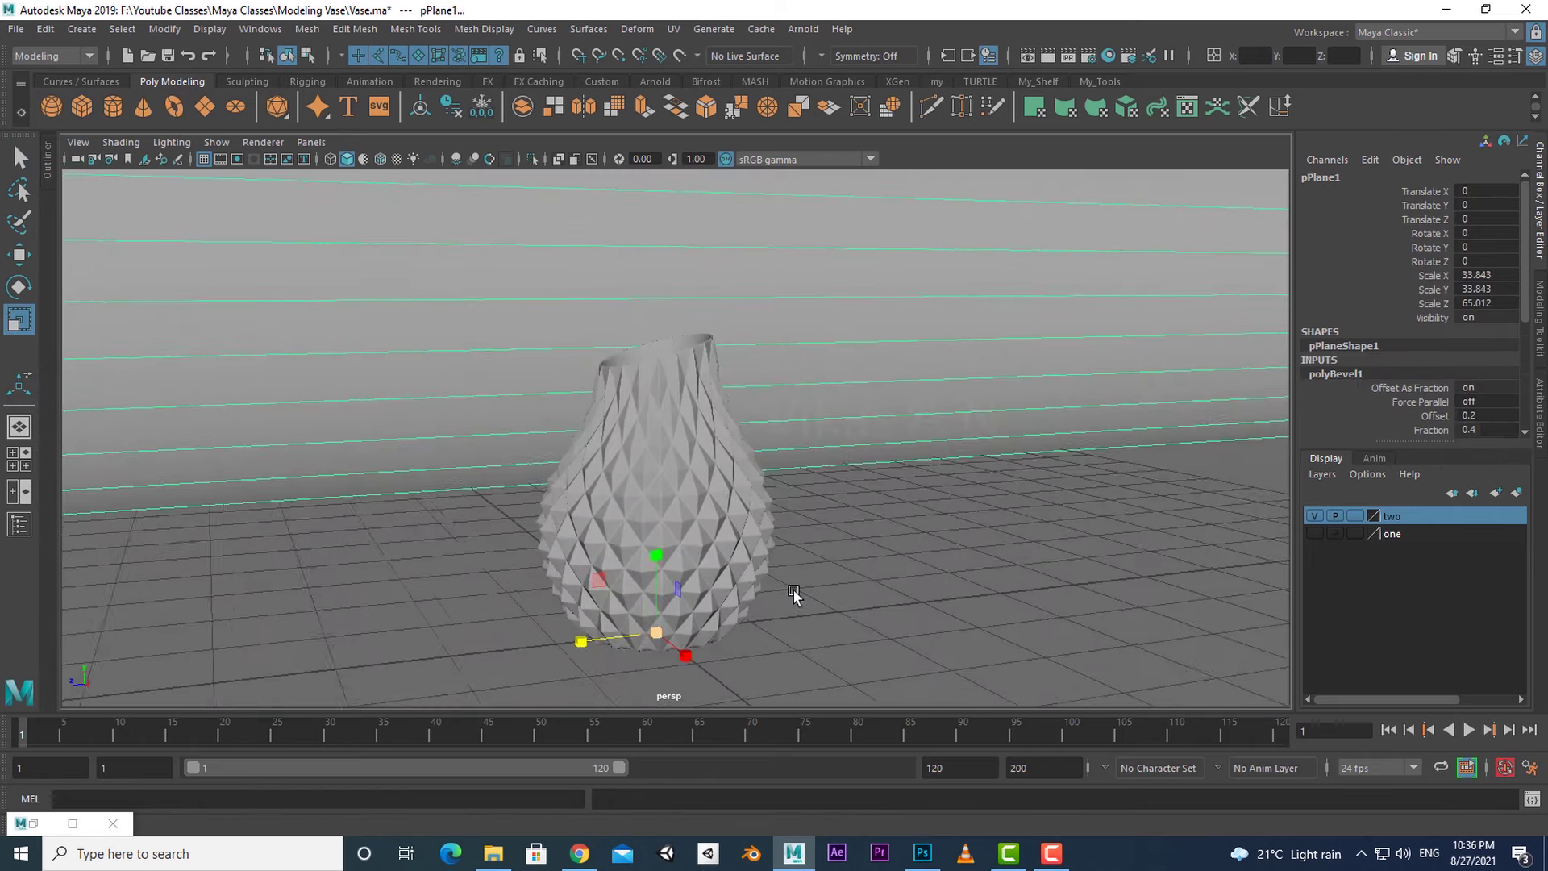
- Assign a new Arnold aiStandardSurface material to the vase
{"action": "left_click", "coordinate": [726, 483]}
{"action": "right_click_drag", "start_coordinate": [714, 367], "coordinate": [710, 832]}
{"action": "left_click", "coordinate": [817, 291]}
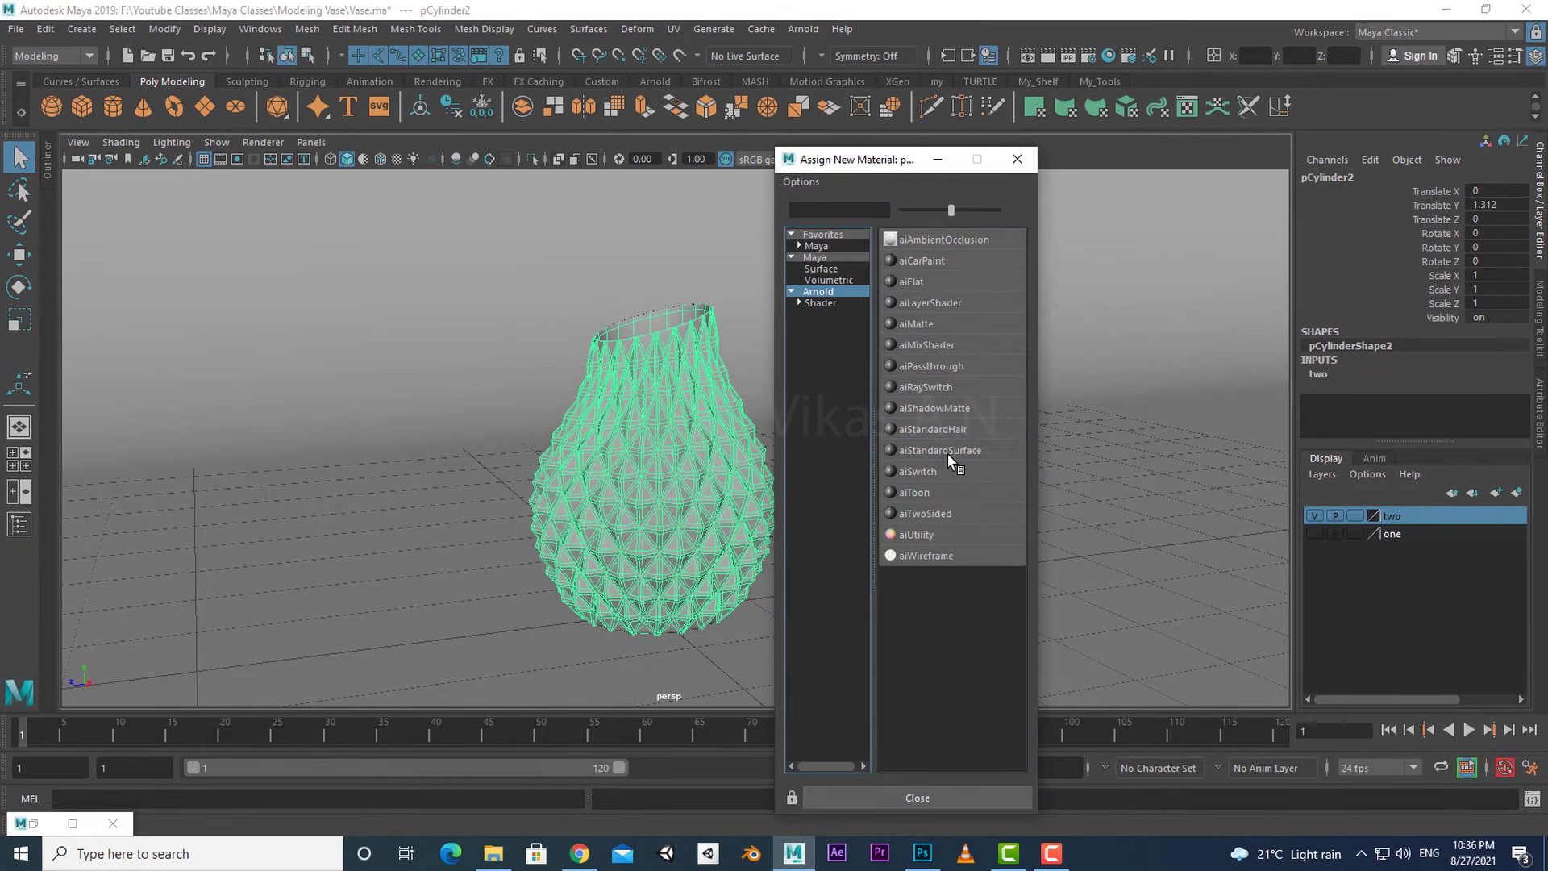
{"action": "left_click", "coordinate": [946, 454]}
- Try the Diamond preset on the vase's material, replacing its settings
{"action": "left_click", "coordinate": [1467, 215]}
{"action": "mouse_move", "coordinate": [1367, 478]}
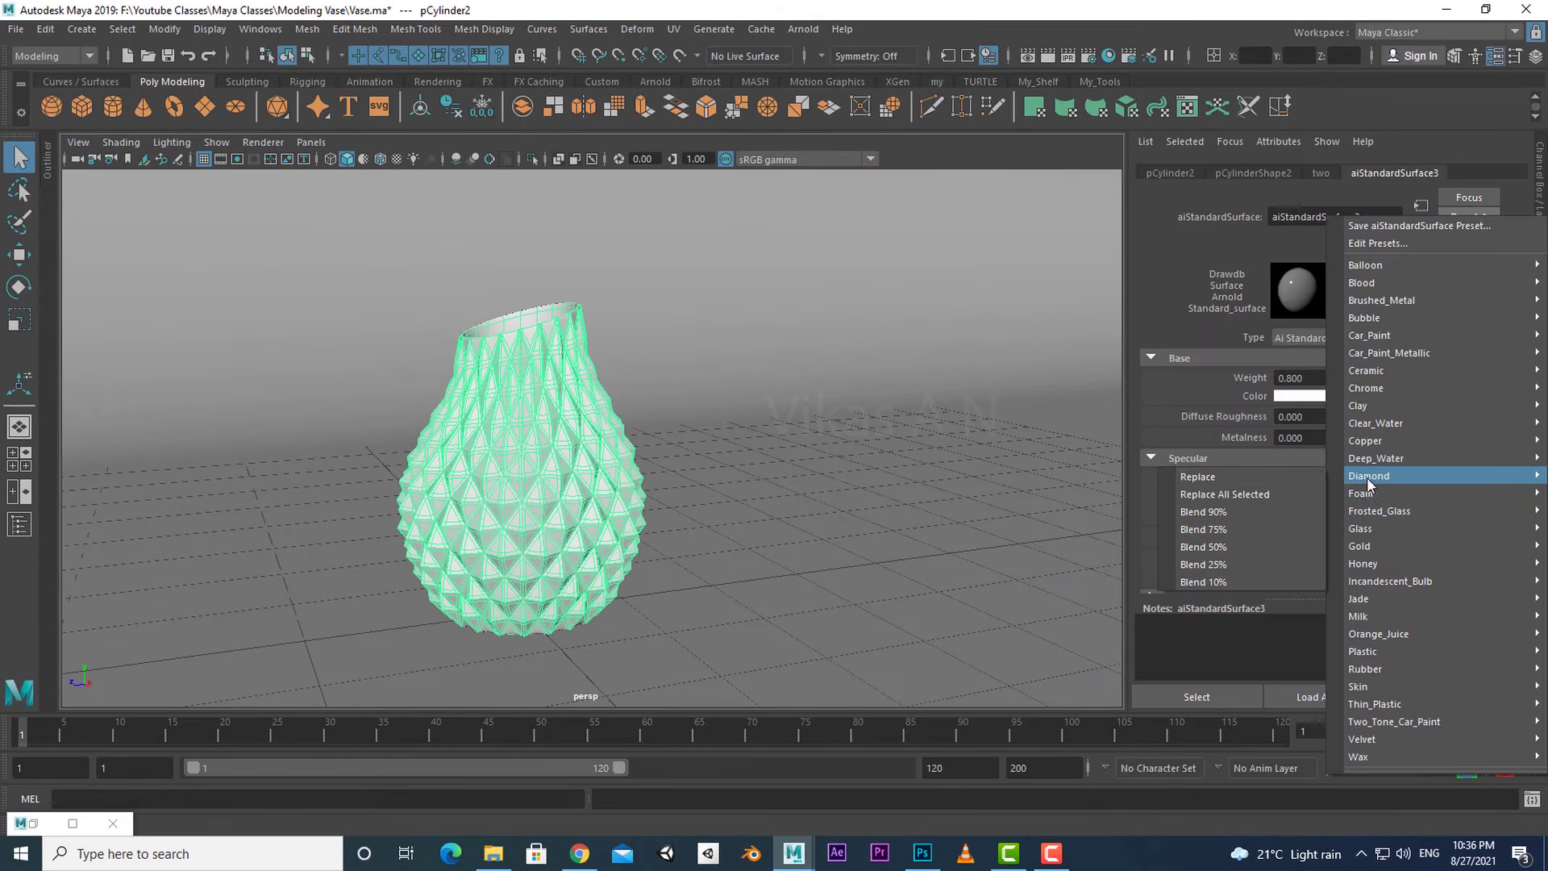
{"action": "left_click", "coordinate": [1197, 476]}
- Replace the vase material's settings with the Car_Paint_Metallic preset and review its base colour
{"action": "left_click", "coordinate": [1469, 214]}
{"action": "mouse_move", "coordinate": [1400, 544]}
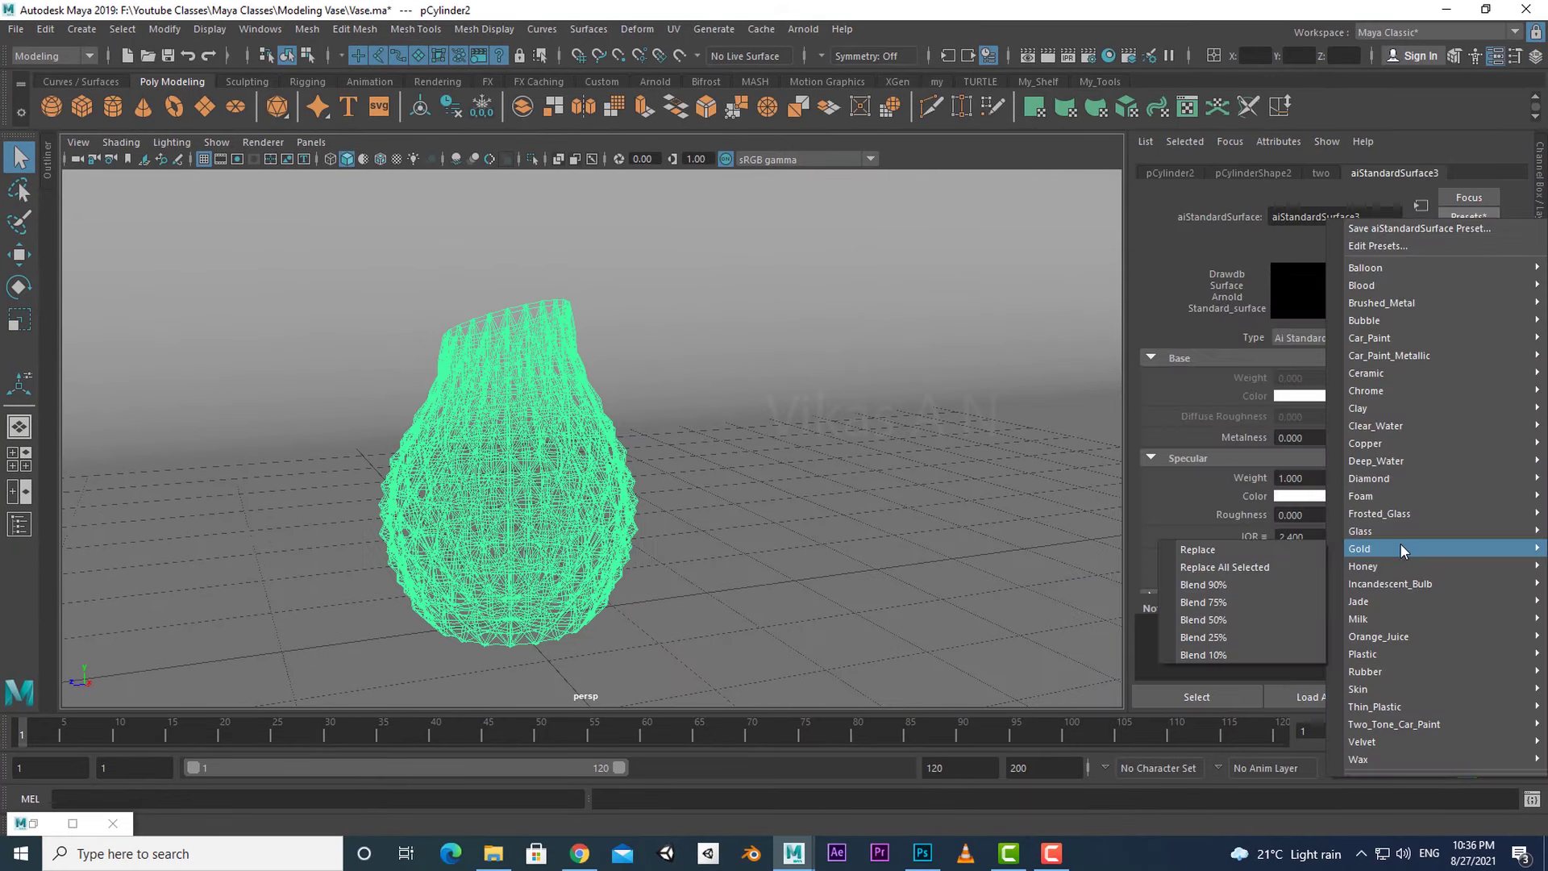
{"action": "mouse_move", "coordinate": [1376, 361]}
{"action": "left_click", "coordinate": [1198, 355]}
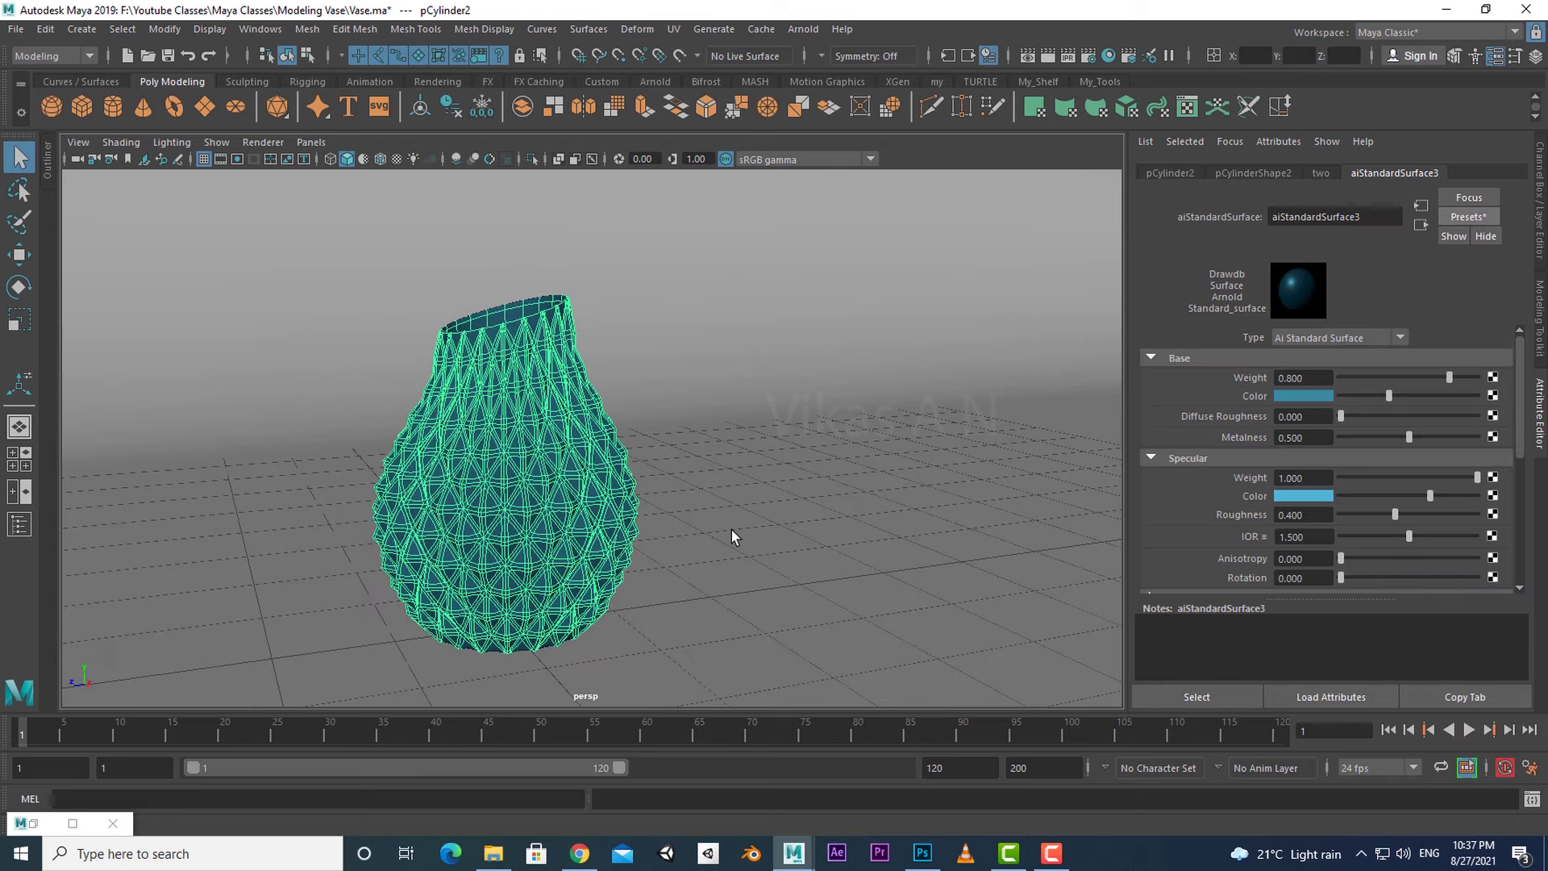
{"action": "left_click", "coordinate": [1323, 396]}
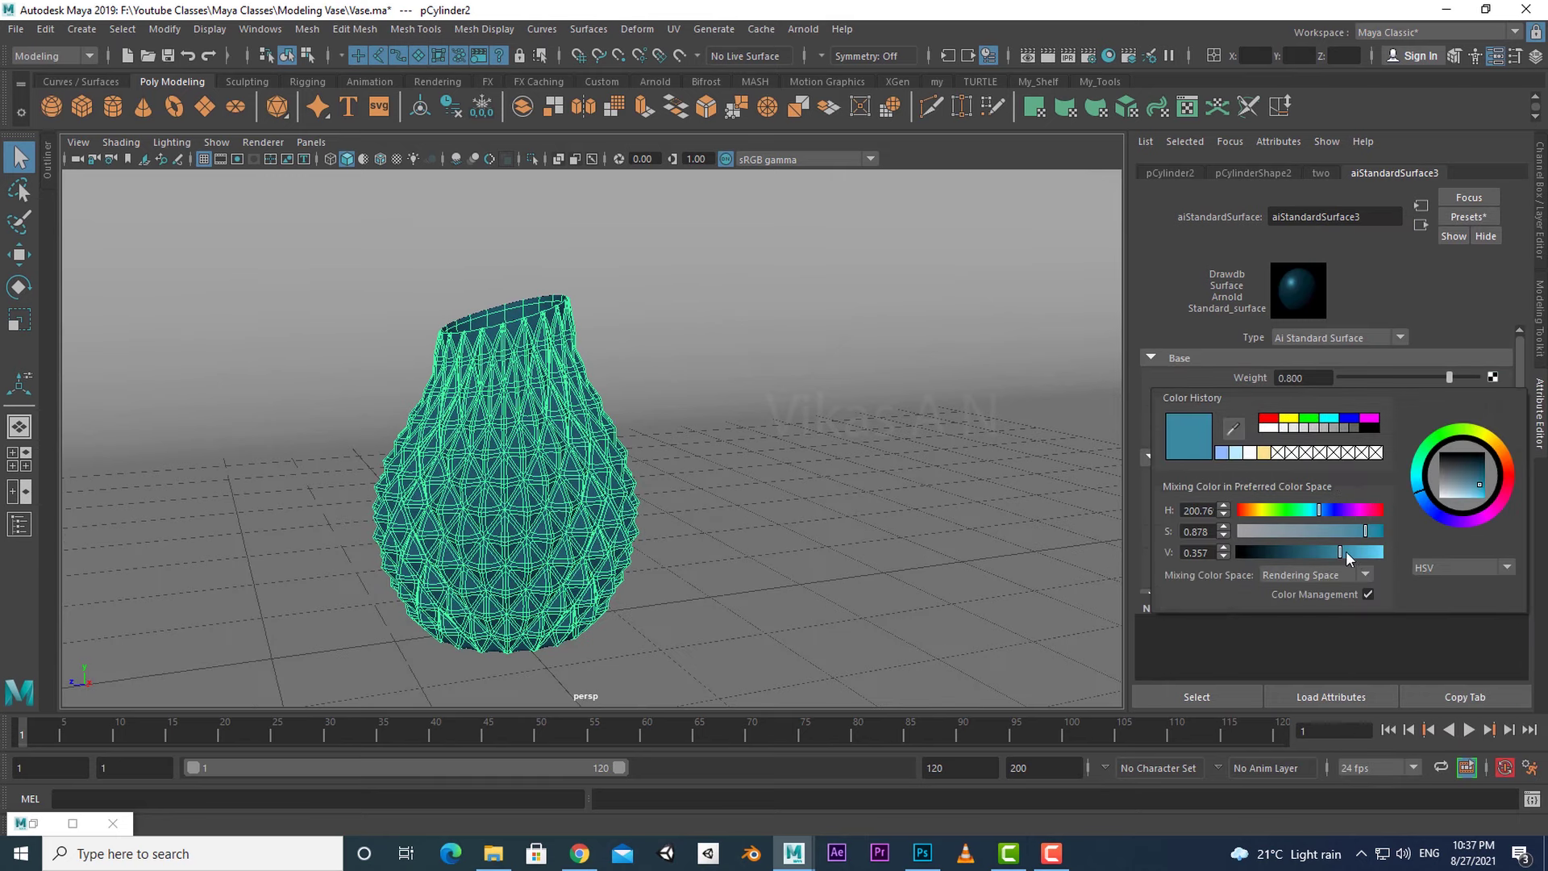
{"action": "left_click", "coordinate": [824, 540]}
- Add an Arnold SkyDome light to the scene and set its intensity to 0.5
{"action": "left_click", "coordinate": [655, 81]}
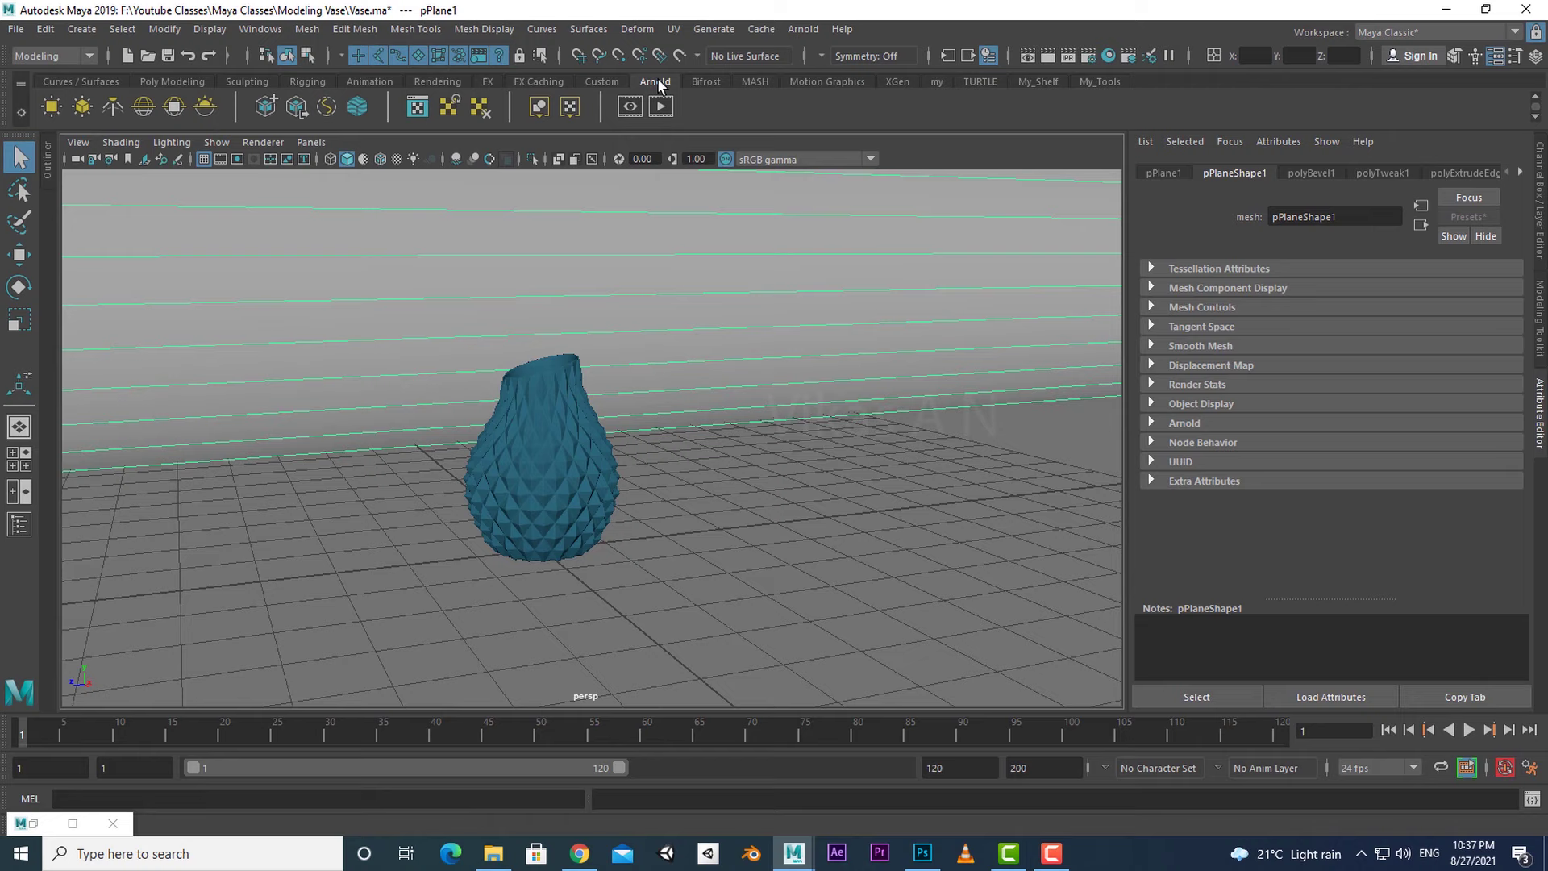
{"action": "left_click", "coordinate": [145, 108]}
{"action": "scroll", "coordinate": [712, 530], "scroll_direction": "down", "scroll_amount": 10}
{"action": "left_click_drag", "start_coordinate": [1318, 375], "coordinate": [1229, 379]}
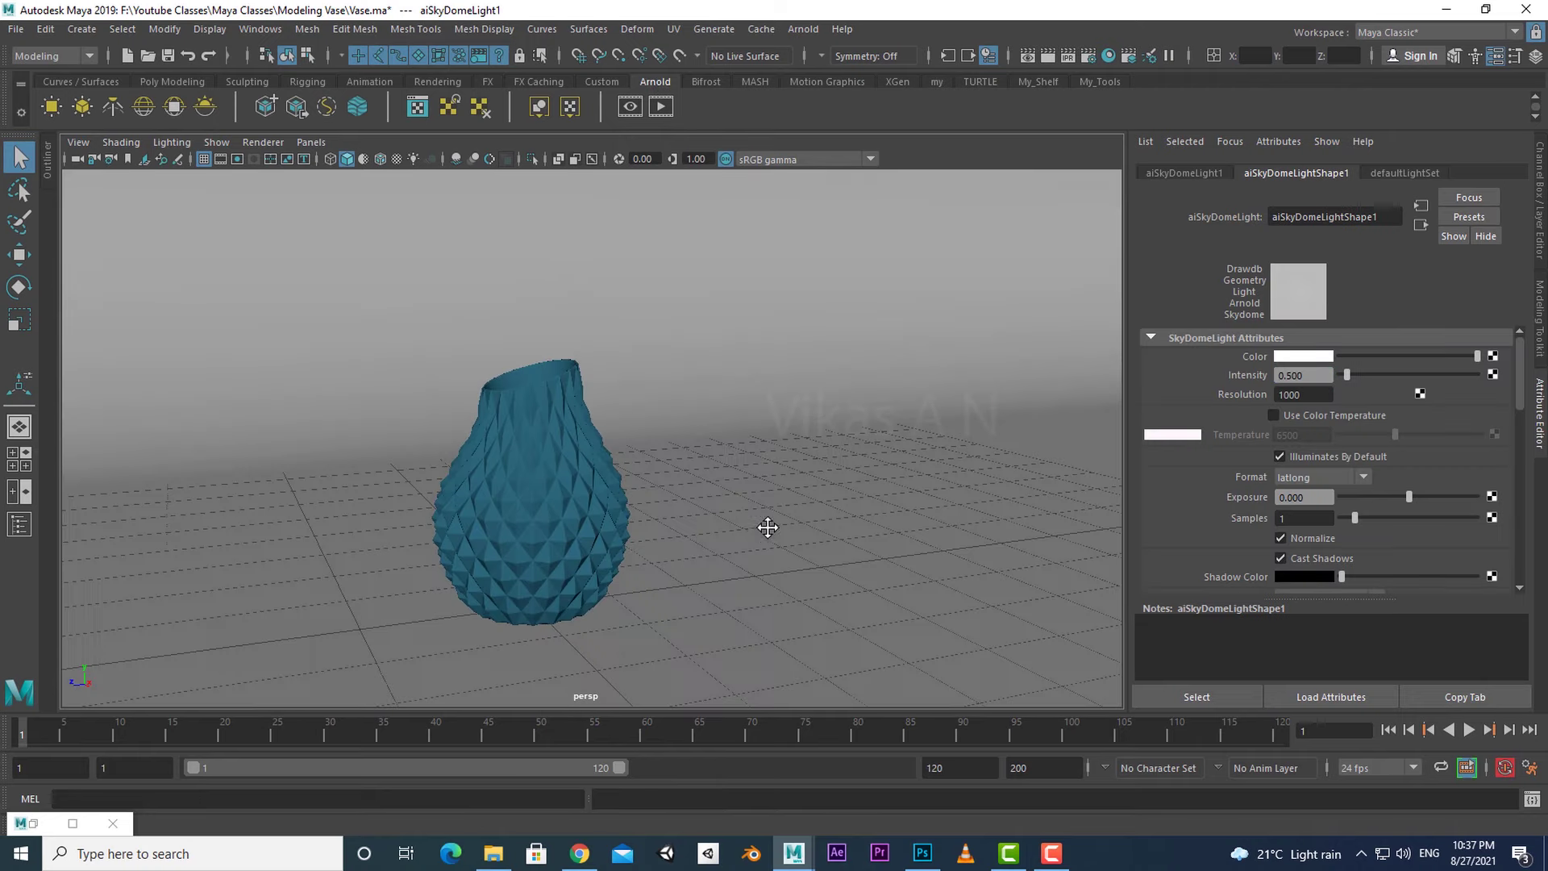
- Render a preview of the vase in the Arnold RenderView and close it
{"action": "key", "text": "ctrl+a"}
{"action": "left_click", "coordinate": [660, 107]}
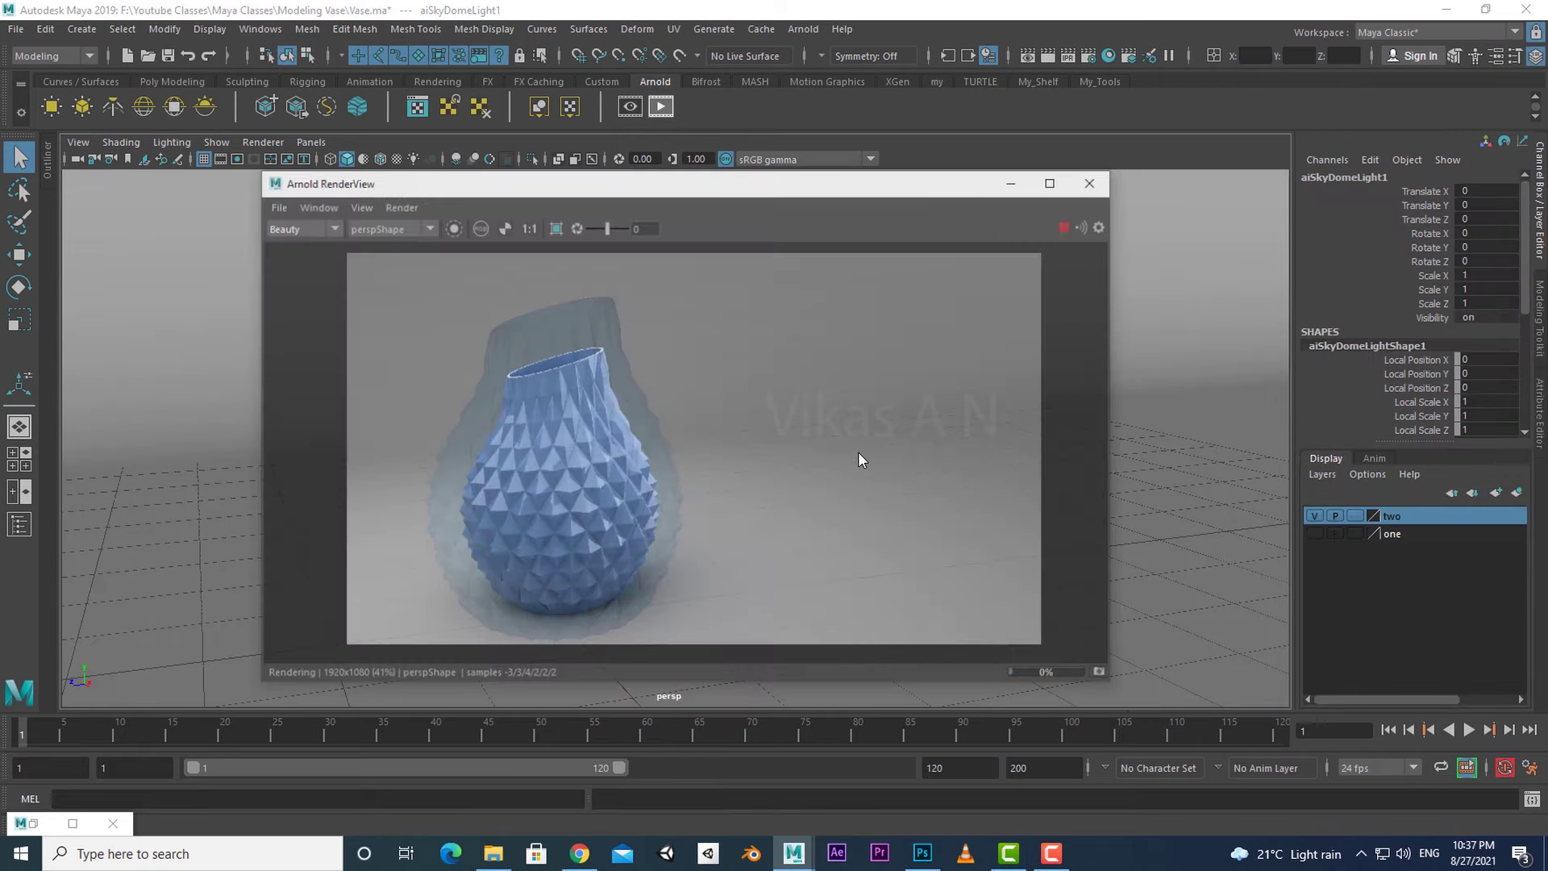
{"action": "left_click", "coordinate": [1089, 183]}
- Set the Arnold diffuse and specular samples to 2, review the HD_1080 image size, and preview the vase render
{"action": "left_click", "coordinate": [1089, 55]}
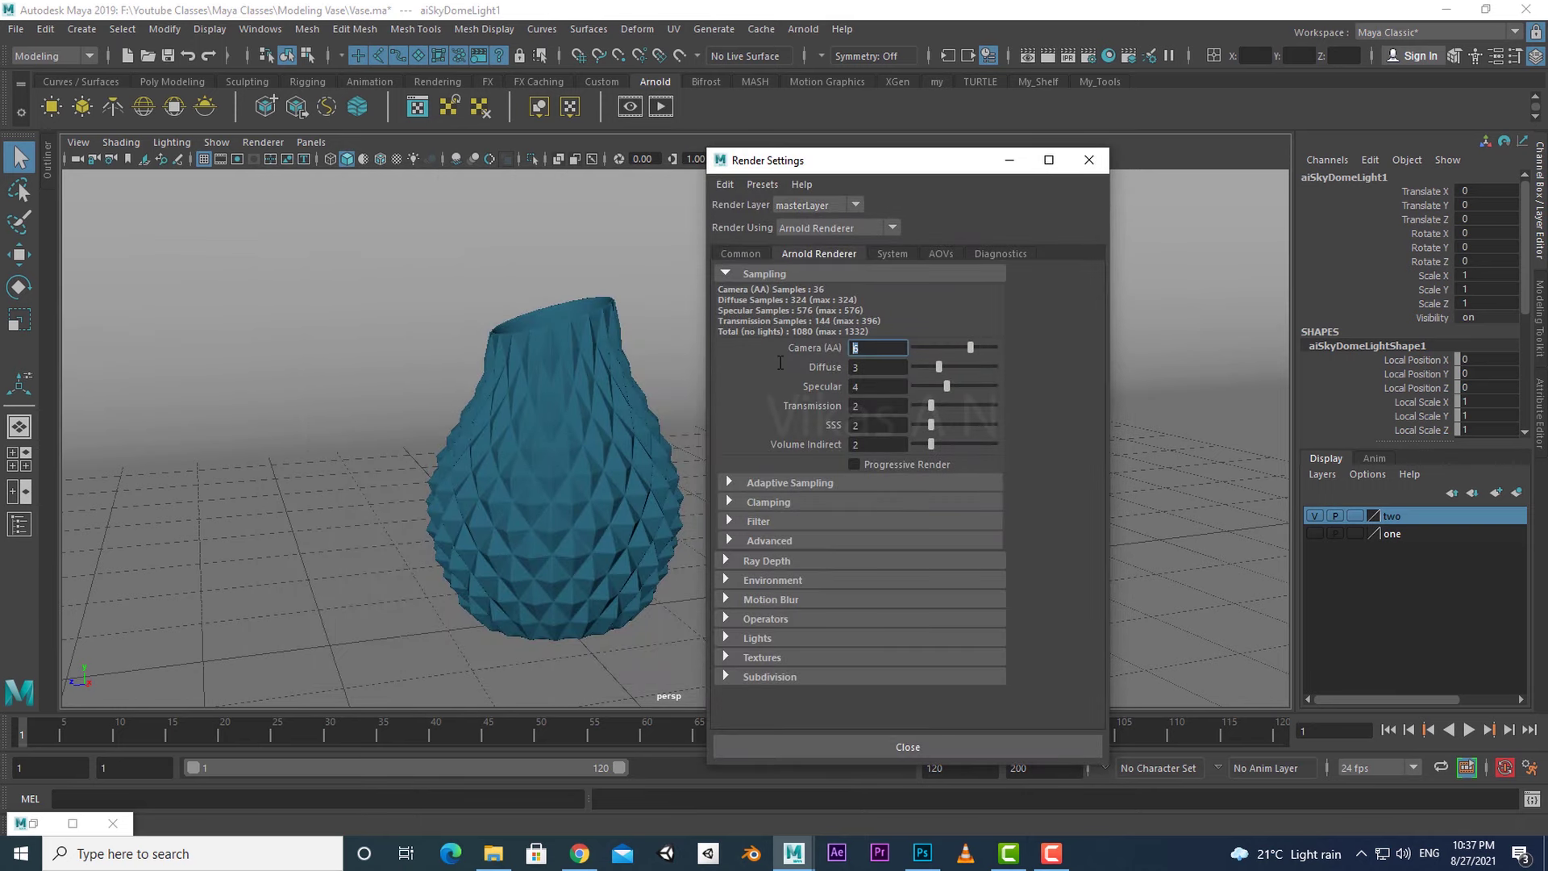
{"action": "left_click", "coordinate": [743, 255]}
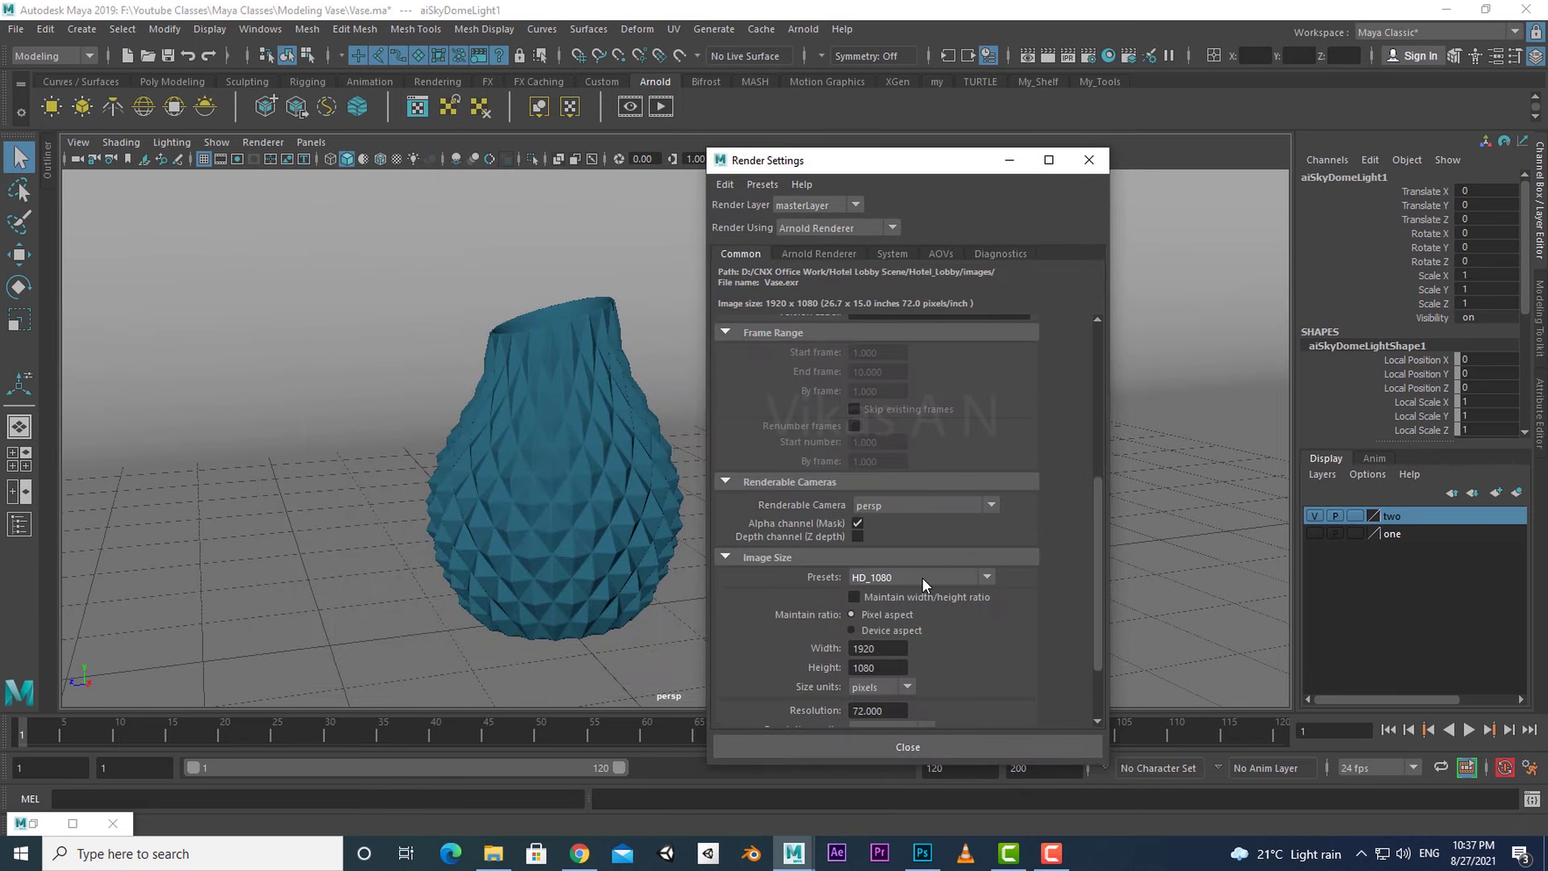
{"action": "left_click", "coordinate": [917, 740]}
{"action": "middle_click_drag", "start_coordinate": [757, 587], "coordinate": [714, 582], "text": "alt"}
{"action": "scroll", "coordinate": [714, 579], "scroll_direction": "up", "scroll_amount": 1}
{"action": "left_click", "coordinate": [663, 106]}
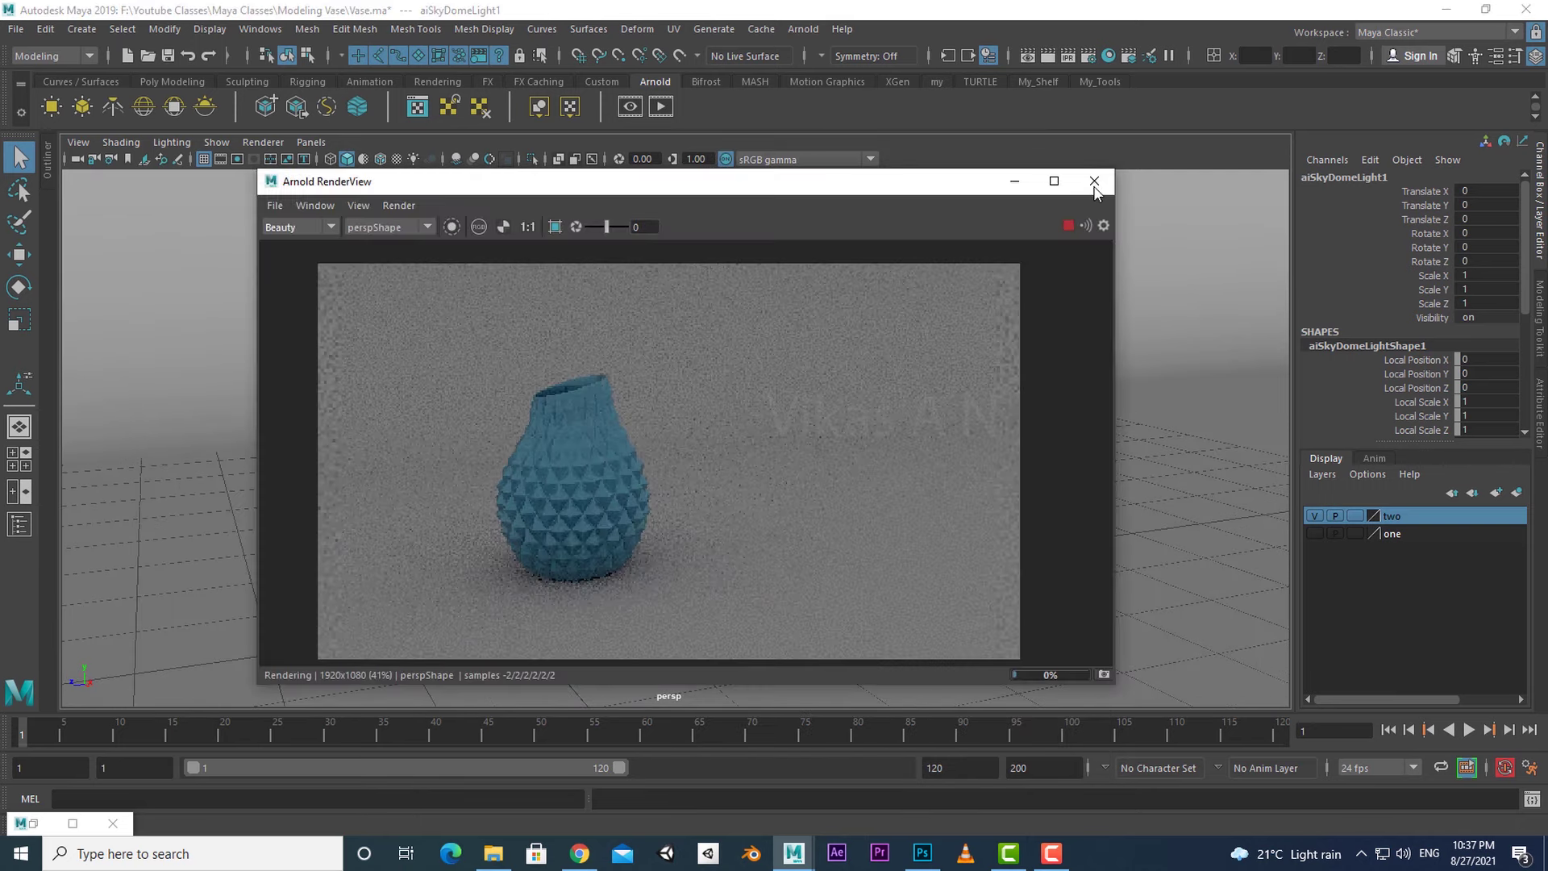
{"action": "left_click", "coordinate": [1095, 181]}
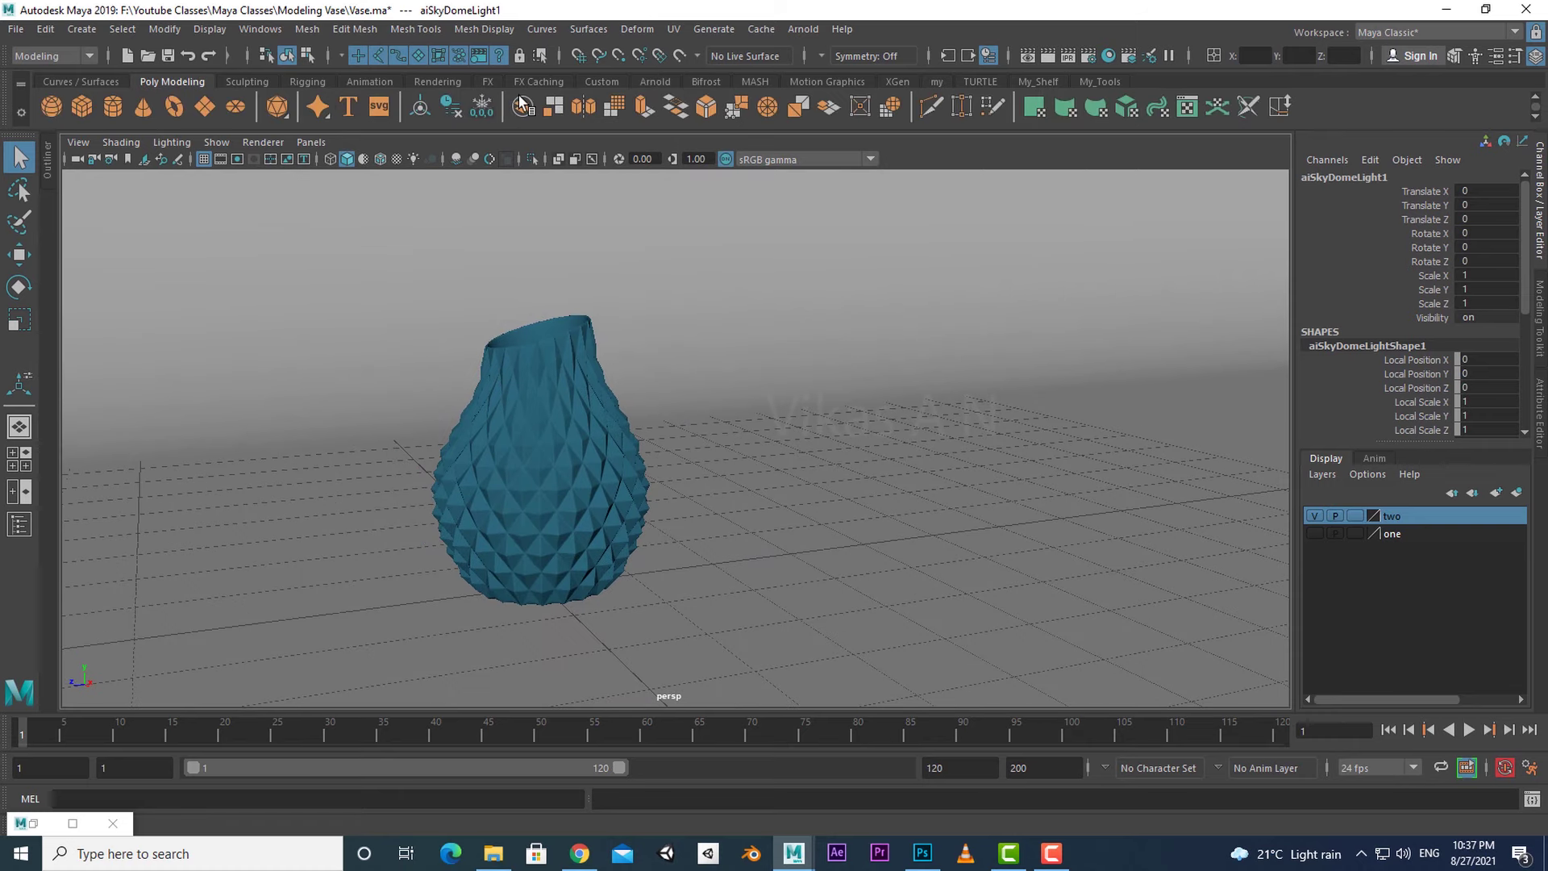
- Add an Arnold area light above the vase at about Y 5.25, Z 1.24, rotated about -86° in X and scaled to about 3.75
{"action": "left_click", "coordinate": [51, 107]}
{"action": "key", "text": "w"}
{"action": "left_click_drag", "start_coordinate": [581, 456], "coordinate": [580, 242]}
{"action": "middle_click_drag", "start_coordinate": [557, 331], "coordinate": [563, 397], "text": "alt"}
{"action": "left_click_drag", "start_coordinate": [504, 396], "coordinate": [399, 406]}
{"action": "key", "text": "e"}
{"action": "left_click_drag", "start_coordinate": [403, 407], "coordinate": [637, 295], "text": "alt"}
{"action": "key", "text": "w"}
{"action": "key", "text": "r"}
{"action": "key", "text": "w"}
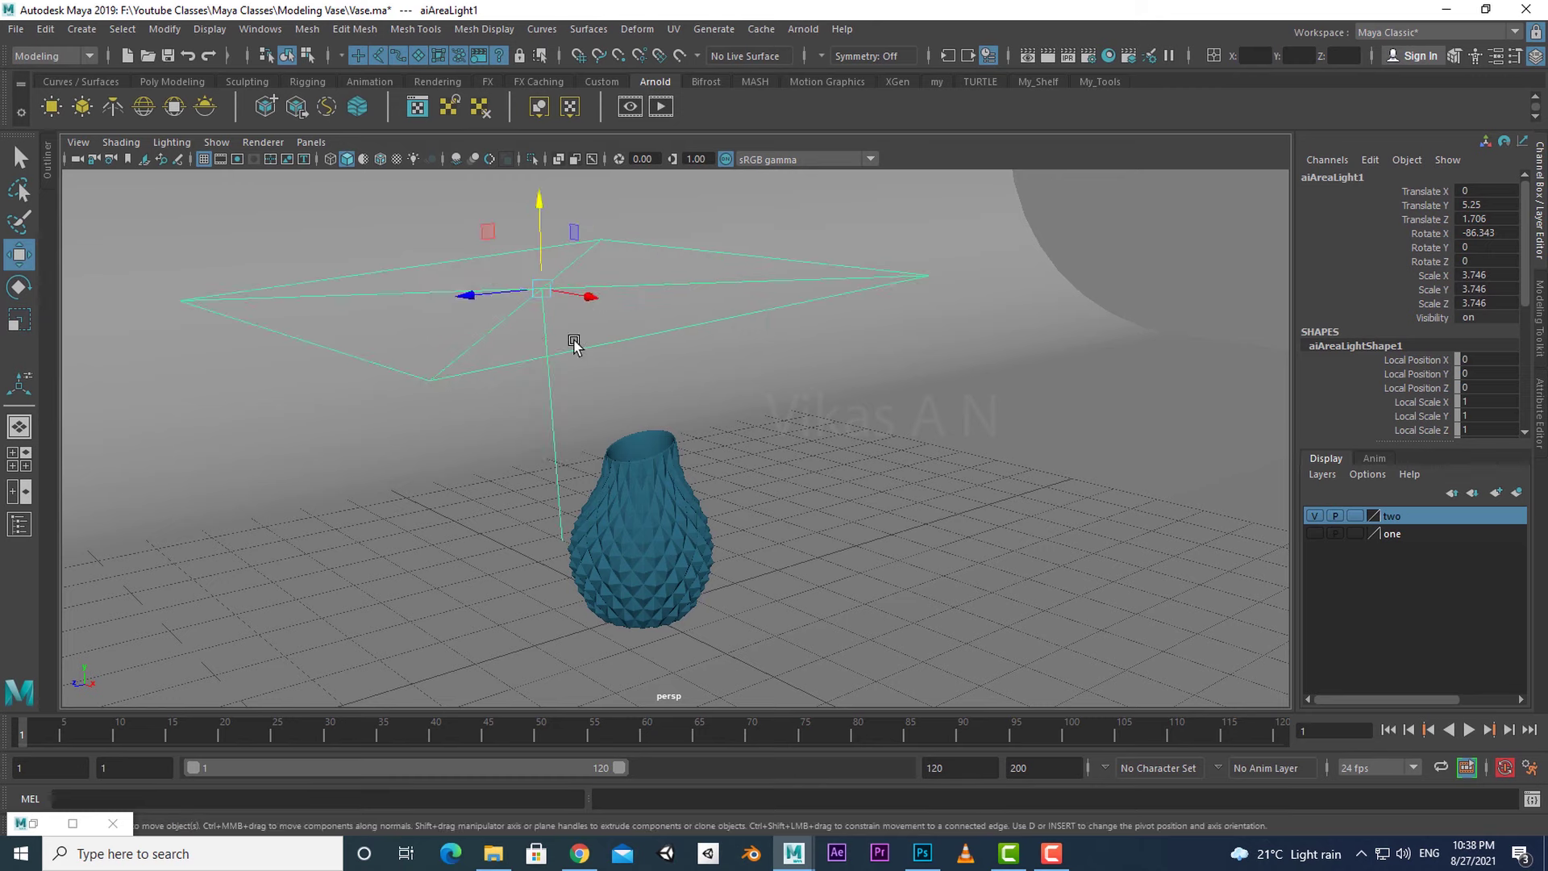
{"action": "left_click_drag", "start_coordinate": [471, 294], "coordinate": [493, 294]}
{"action": "left_click_drag", "start_coordinate": [548, 387], "coordinate": [533, 427], "text": "alt"}
- Frame the vase in the perspective view and preview the render with the overhead area light
{"action": "left_click", "coordinate": [1540, 413]}
{"action": "left_click_drag", "start_coordinate": [794, 528], "coordinate": [726, 549], "text": "alt"}
{"action": "right_click_drag", "start_coordinate": [725, 548], "coordinate": [786, 595], "text": "alt"}
{"action": "key", "text": "ctrl+a"}
{"action": "middle_click_drag", "start_coordinate": [786, 595], "coordinate": [713, 558], "text": "alt"}
{"action": "left_click", "coordinate": [661, 106]}
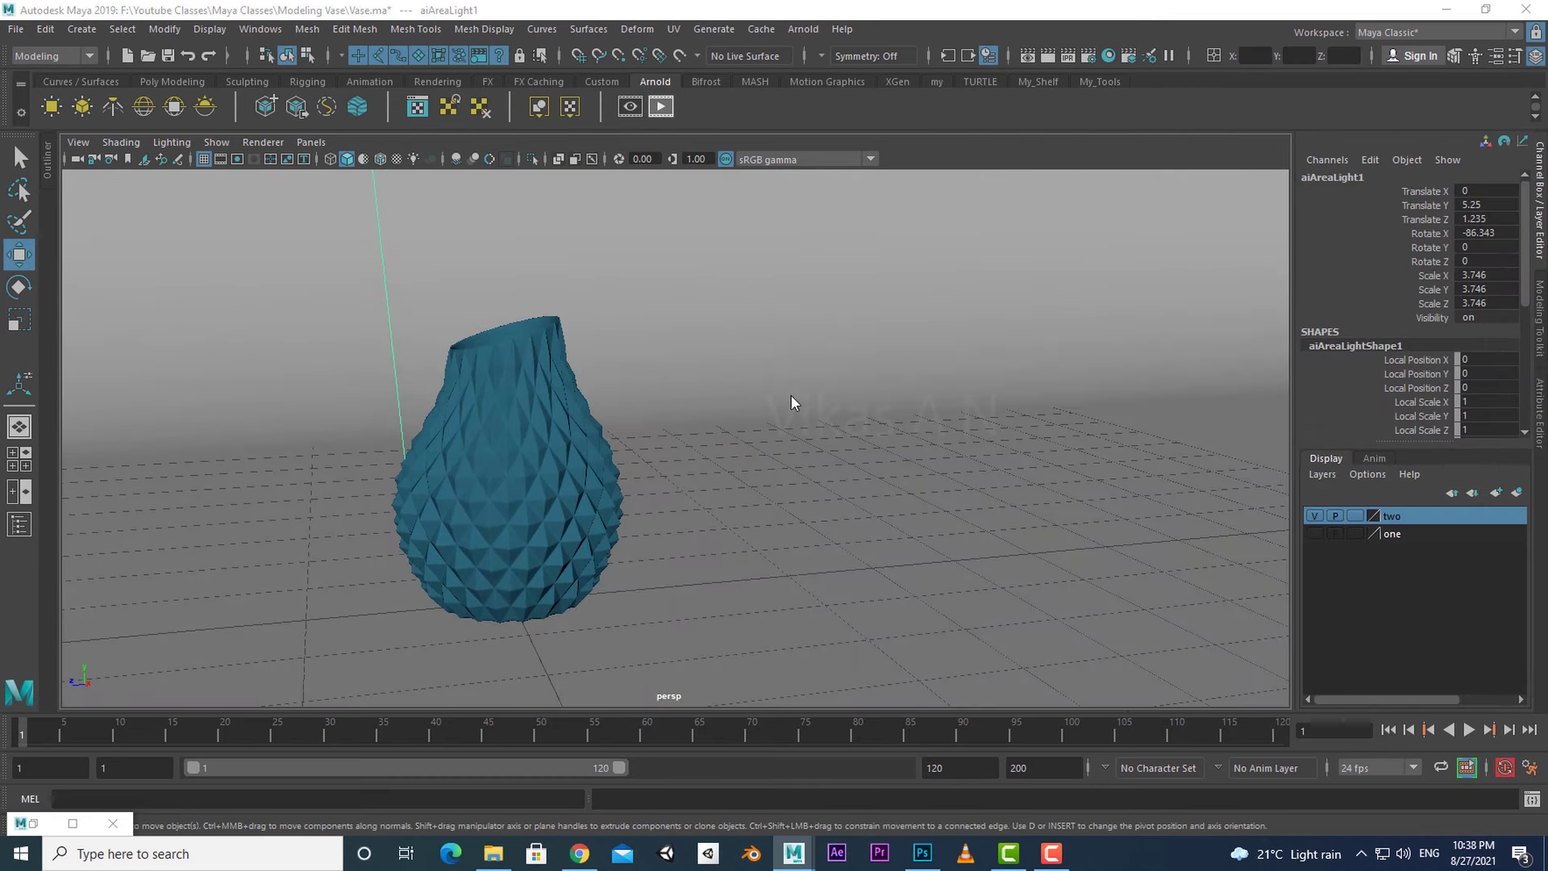
{"action": "left_click", "coordinate": [1094, 181]}
- Set the overhead area light's exposure to 3 with the Arnold render preview running
{"action": "key", "text": "ctrl+a"}
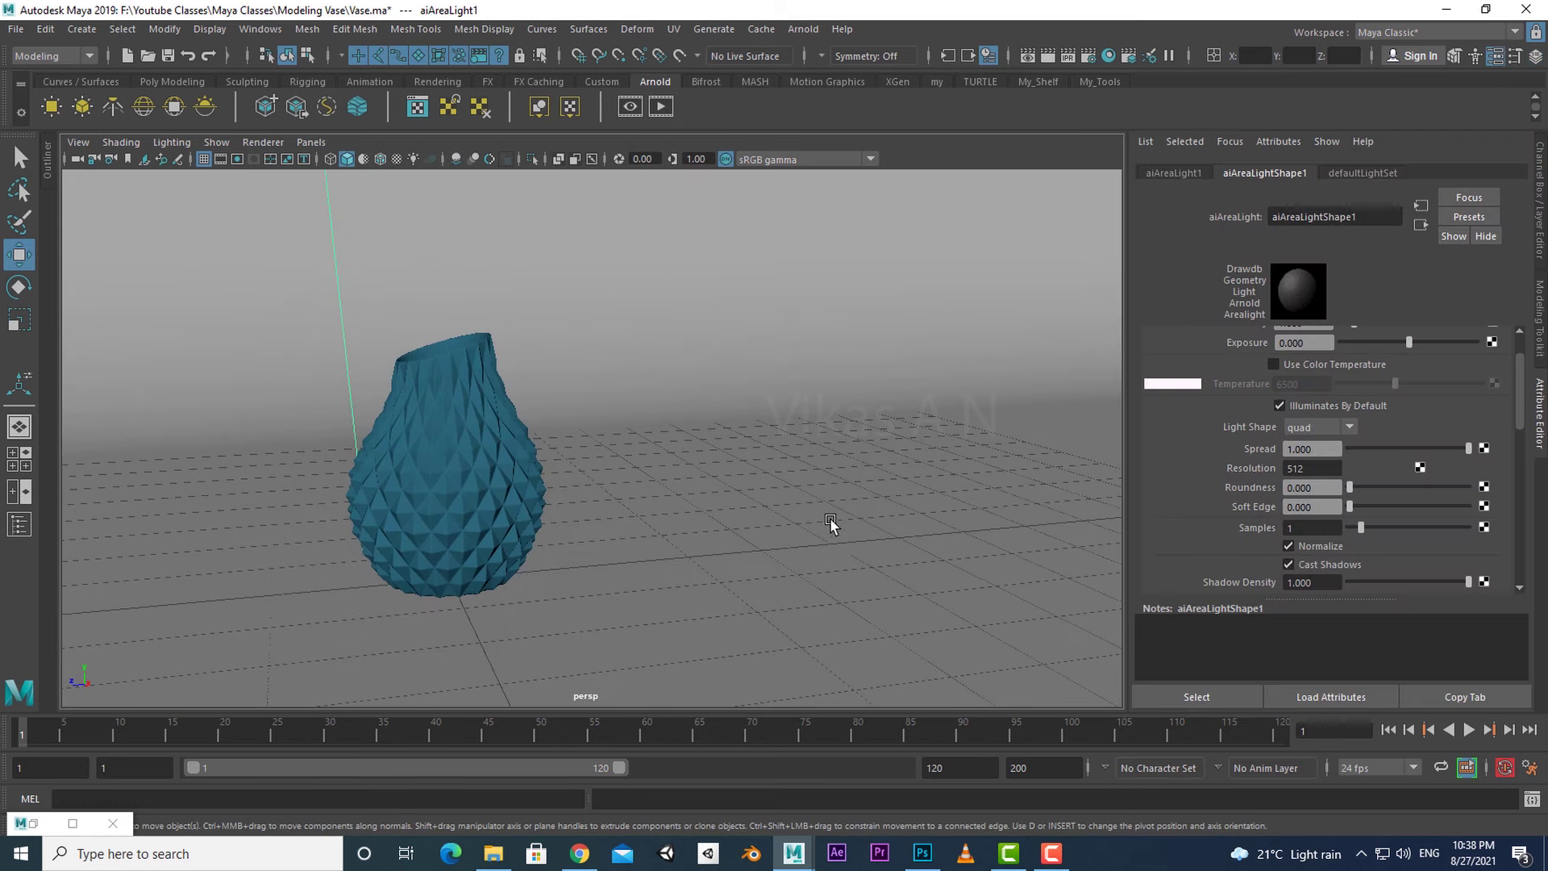
{"action": "scroll", "coordinate": [1329, 556], "scroll_direction": "up", "scroll_amount": 1}
{"action": "scroll", "coordinate": [1314, 484], "scroll_direction": "down", "scroll_amount": 2}
{"action": "scroll", "coordinate": [1332, 513], "scroll_direction": "up", "scroll_amount": 2}
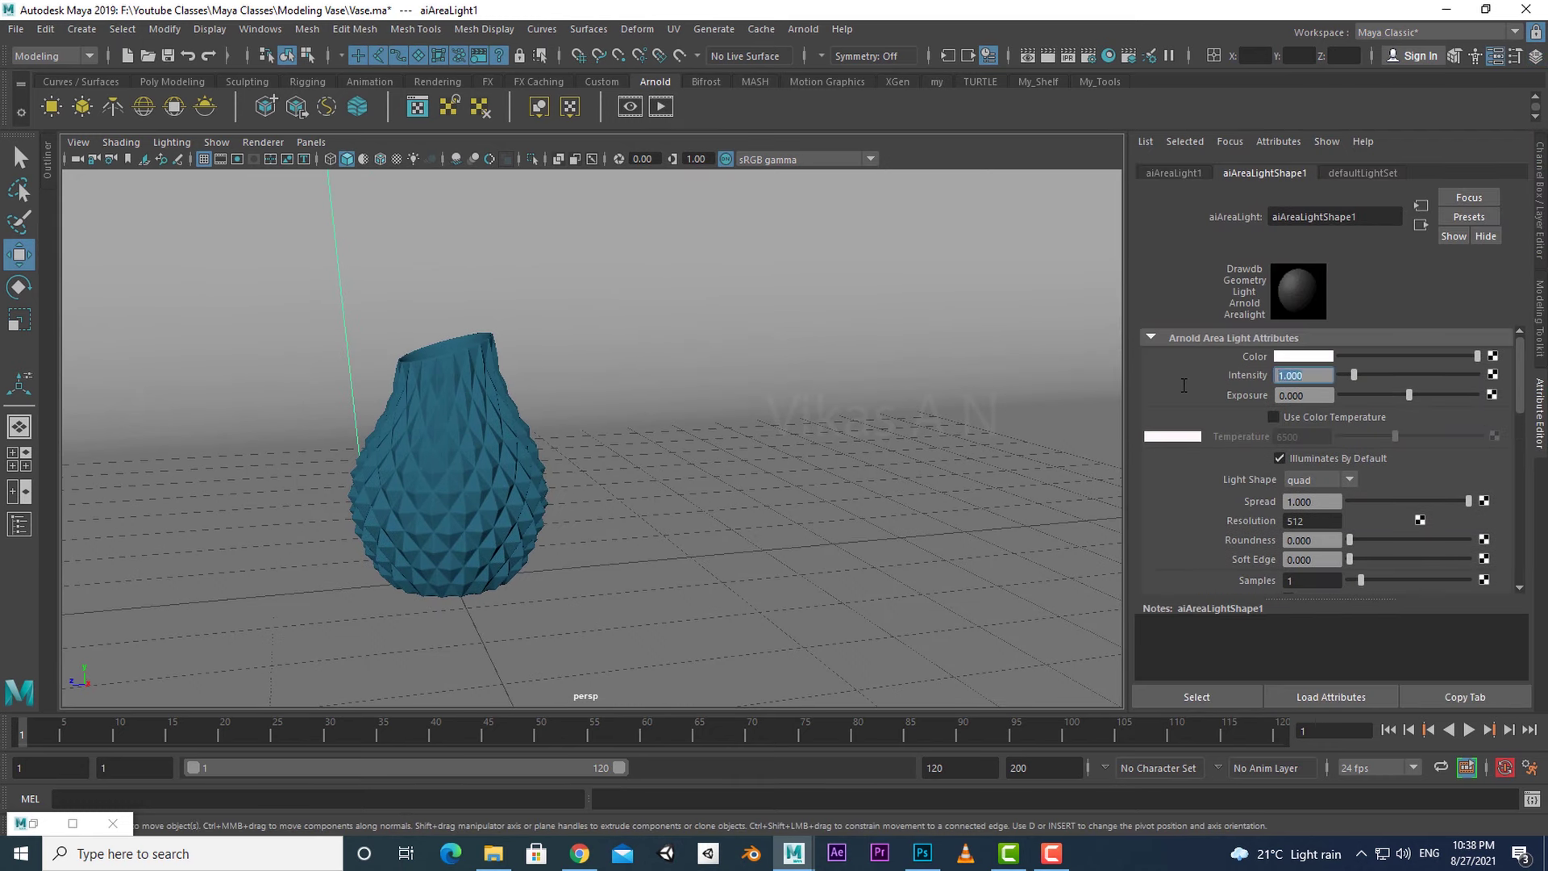
{"action": "left_click", "coordinate": [661, 106]}
{"action": "double_click", "coordinate": [1306, 395]}
{"action": "type", "text": "3"}
{"action": "key", "text": "Return"}
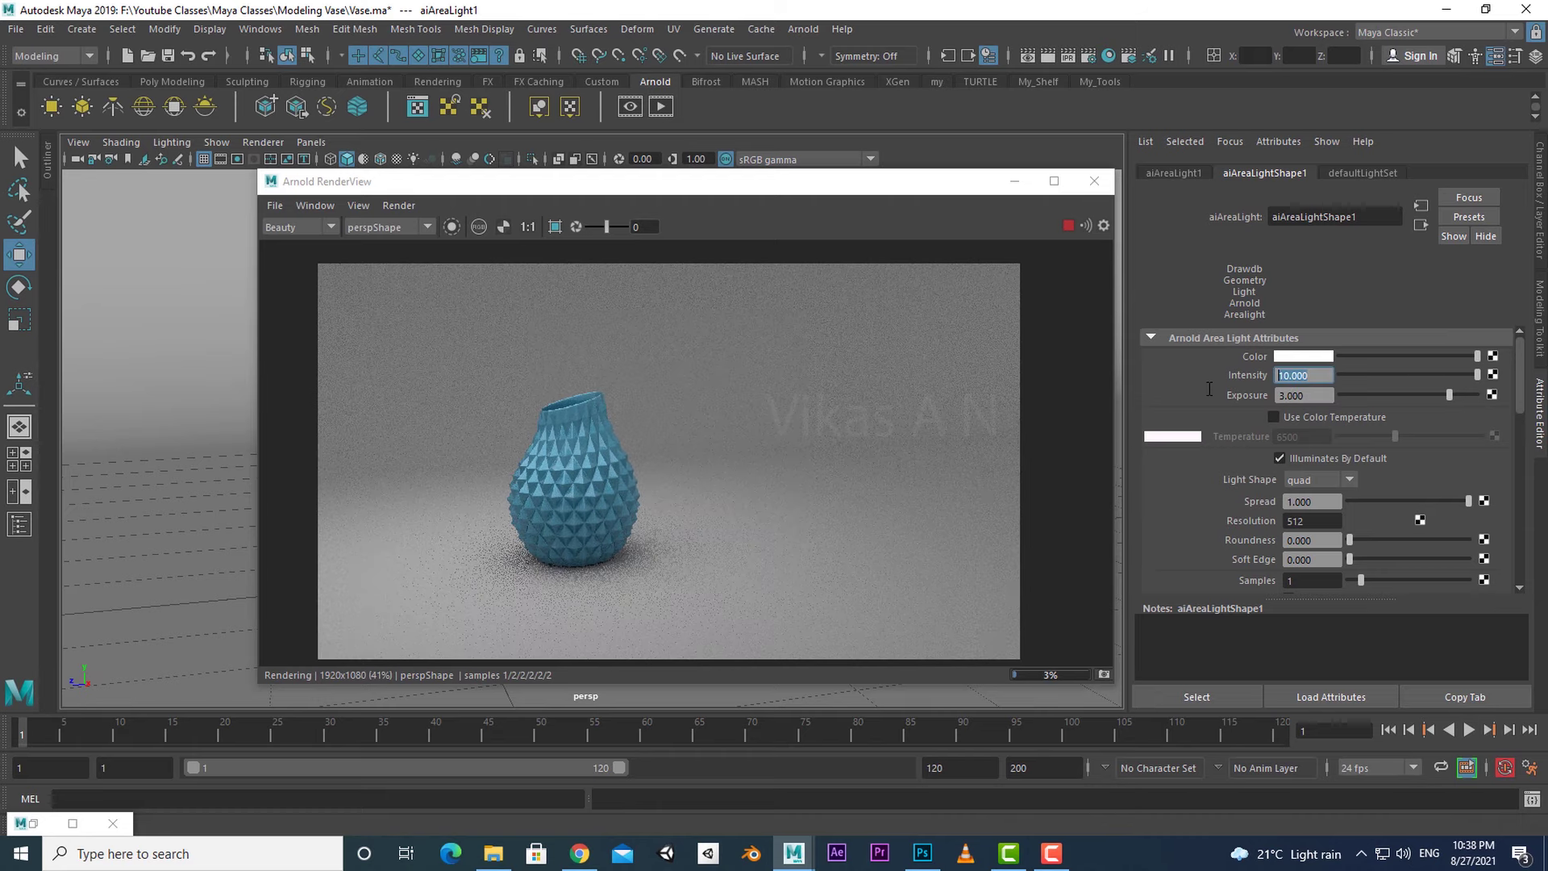
- Set the overhead area light's intensity to 12 after trying 14, and close the render preview
{"action": "type", "text": "14"}
{"action": "key", "text": "Return"}
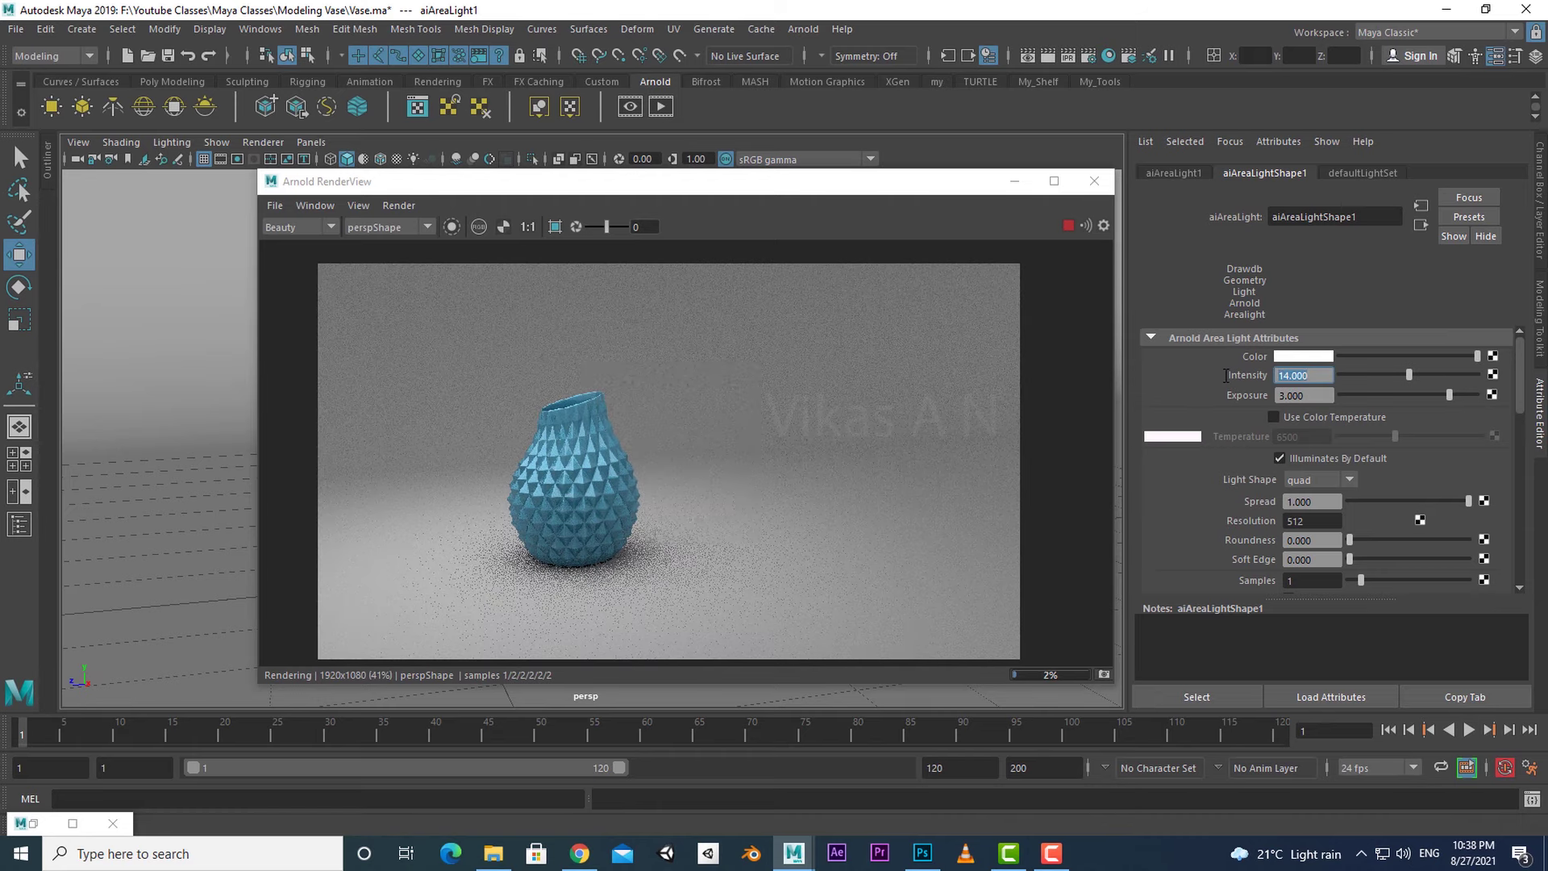
{"action": "type", "text": "12"}
{"action": "key", "text": "Return"}
{"action": "left_click", "coordinate": [1094, 181]}
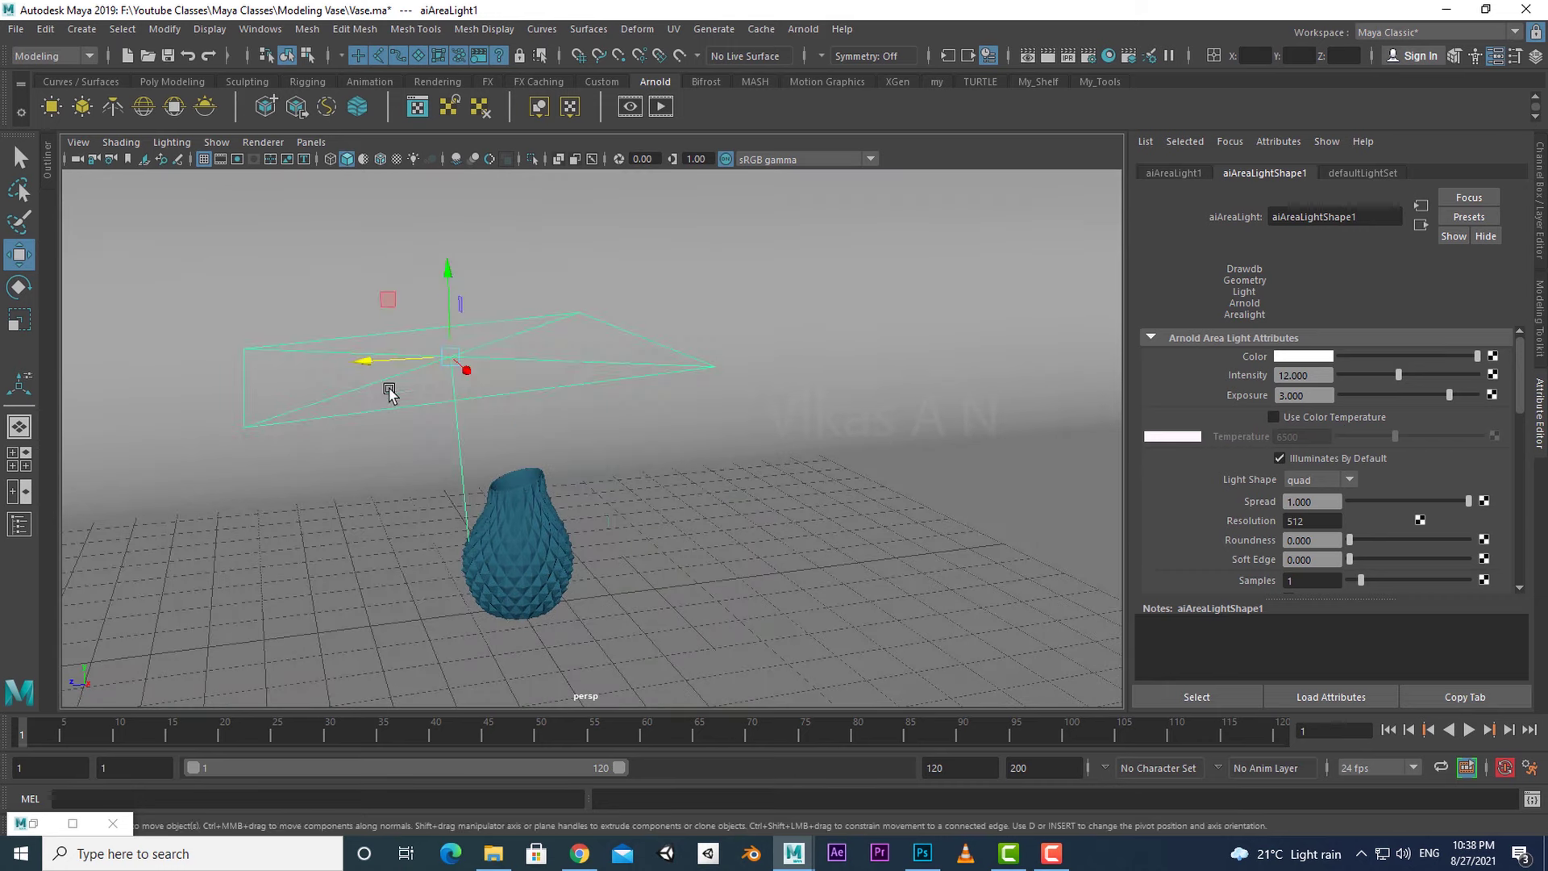
- Duplicate the area light, rotate and lower it to face the vase from the right side, and preview the render
{"action": "key", "text": "ctrl+d"}
{"action": "key", "text": "e"}
{"action": "left_click_drag", "start_coordinate": [535, 370], "coordinate": [787, 329]}
{"action": "key", "text": "w"}
{"action": "left_click_drag", "start_coordinate": [818, 274], "coordinate": [809, 367]}
{"action": "right_click_drag", "start_coordinate": [794, 484], "coordinate": [897, 613], "text": "alt"}
{"action": "middle_click_drag", "start_coordinate": [897, 613], "coordinate": [860, 516], "text": "alt"}
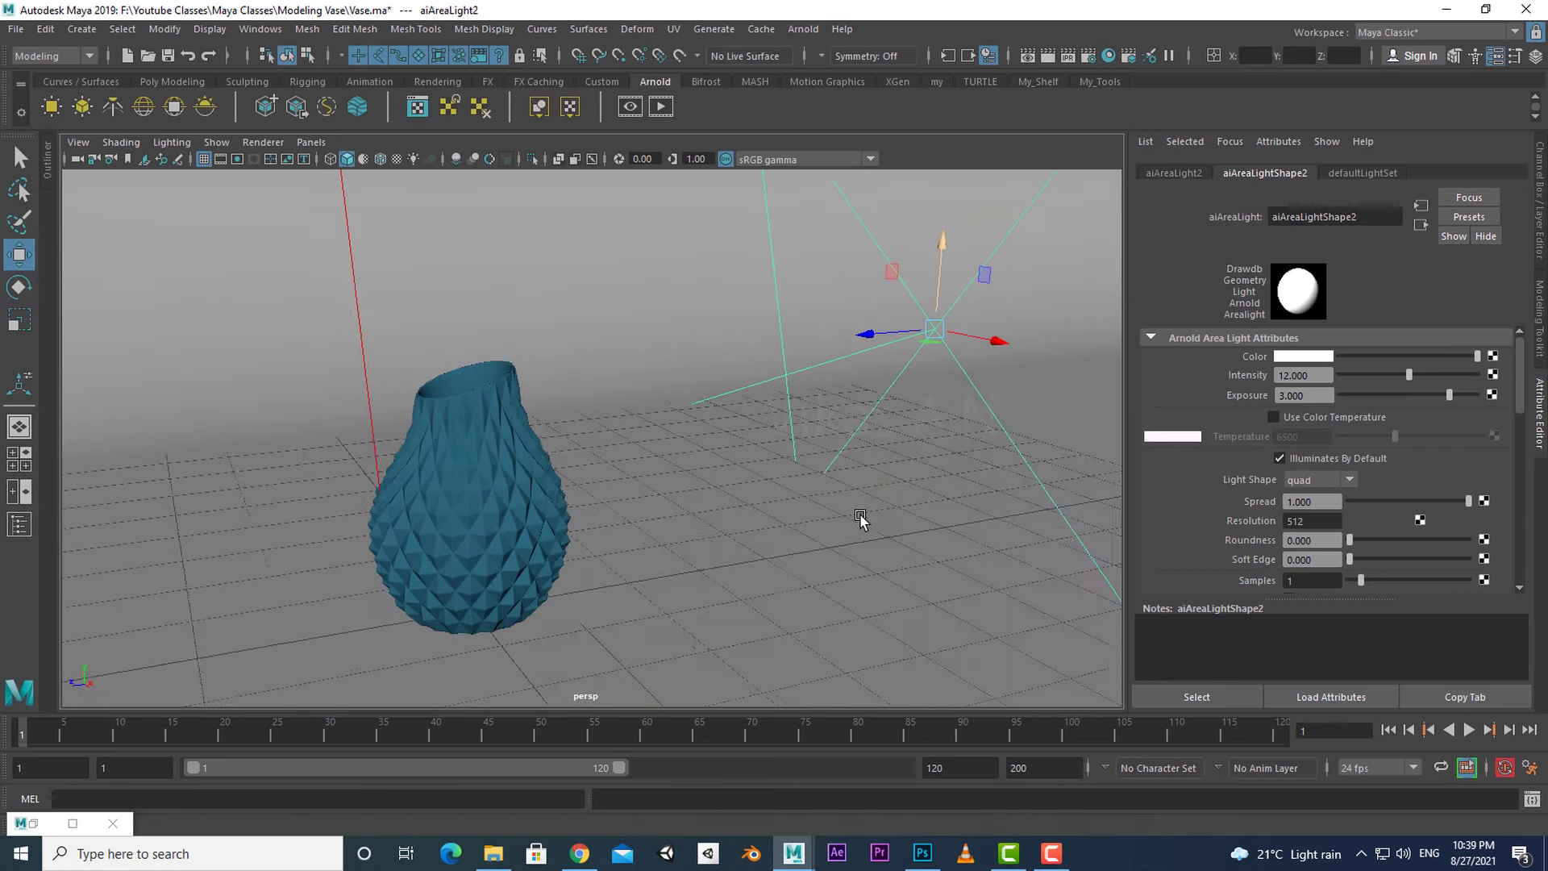
{"action": "right_click_drag", "start_coordinate": [860, 516], "coordinate": [837, 482], "text": "alt"}
{"action": "left_click", "coordinate": [661, 107]}
{"action": "left_click", "coordinate": [1096, 183]}
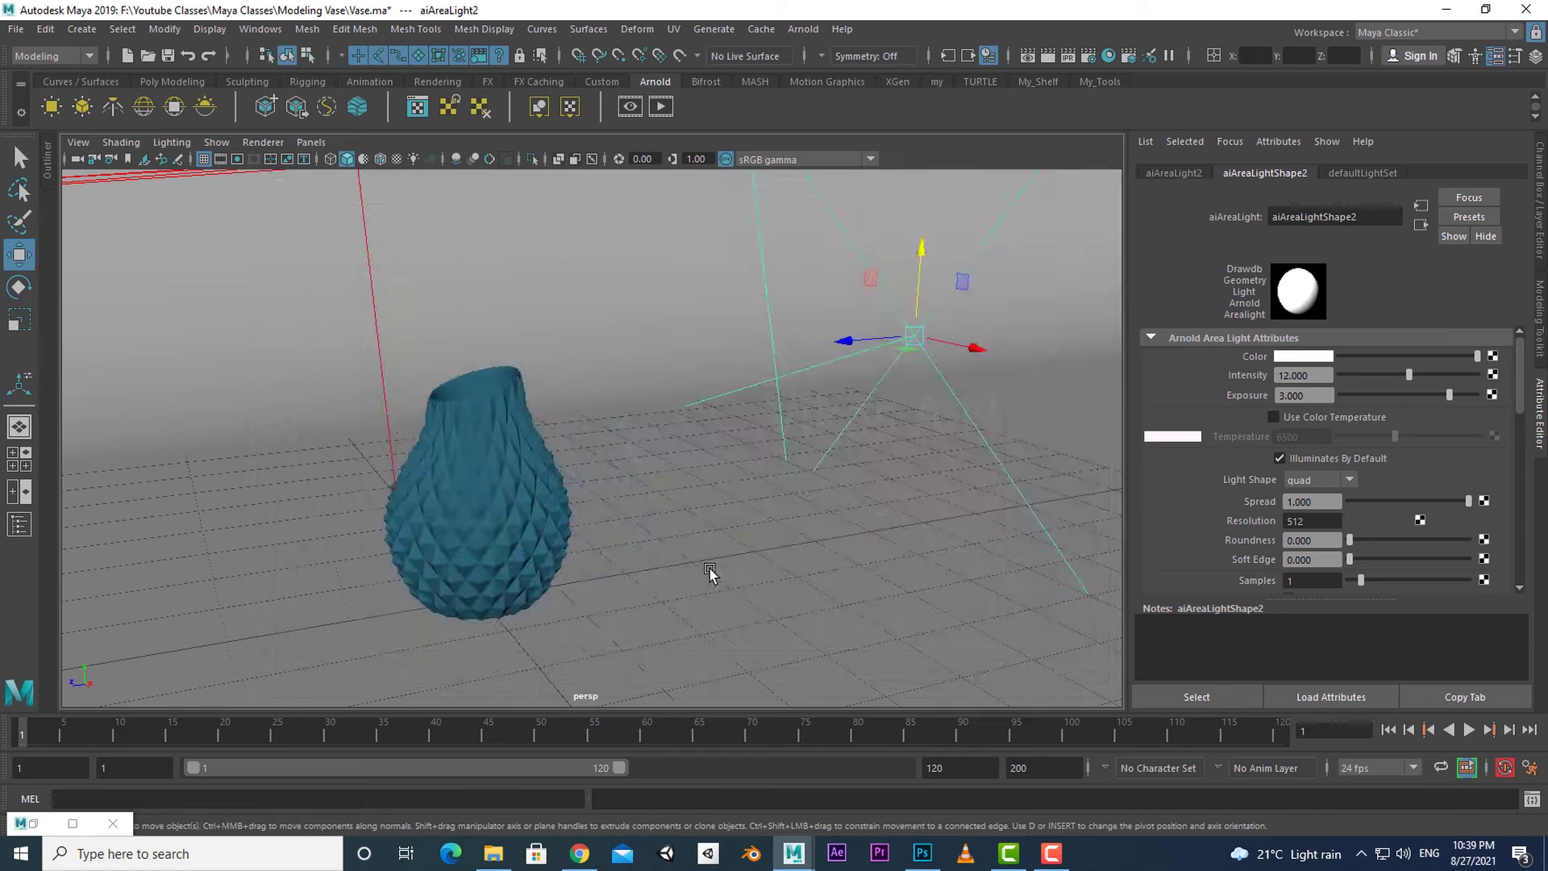
- Duplicate the right area light, move the copy to the vase's left side and rotate it to face the vase
{"action": "right_click_drag", "start_coordinate": [710, 571], "coordinate": [645, 492], "text": "alt"}
{"action": "key", "text": "ctrl+d"}
{"action": "left_click_drag", "start_coordinate": [785, 400], "coordinate": [529, 387]}
{"action": "key", "text": "e"}
{"action": "key", "text": "w"}
{"action": "left_click_drag", "start_coordinate": [407, 367], "coordinate": [359, 373]}
{"action": "key", "text": "e"}
{"action": "left_click_drag", "start_coordinate": [396, 387], "coordinate": [435, 463]}
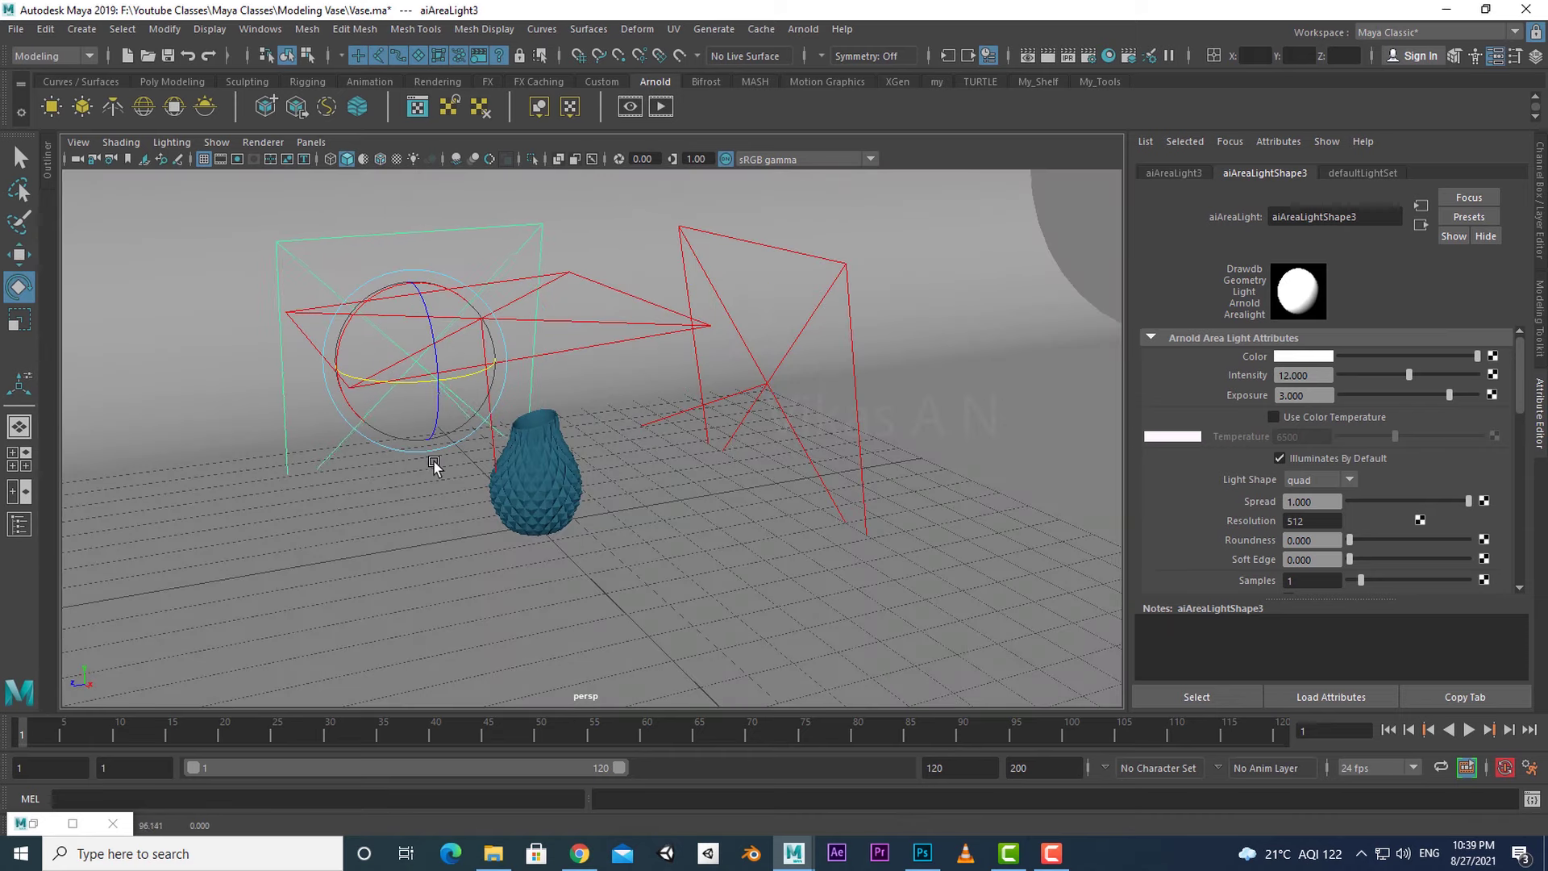
{"action": "key", "text": "w"}
{"action": "left_click_drag", "start_coordinate": [343, 377], "coordinate": [291, 415]}
- Preview the vase render with all three area lights
{"action": "right_click_drag", "start_coordinate": [516, 484], "coordinate": [617, 574], "text": "alt"}
{"action": "left_click", "coordinate": [661, 107]}
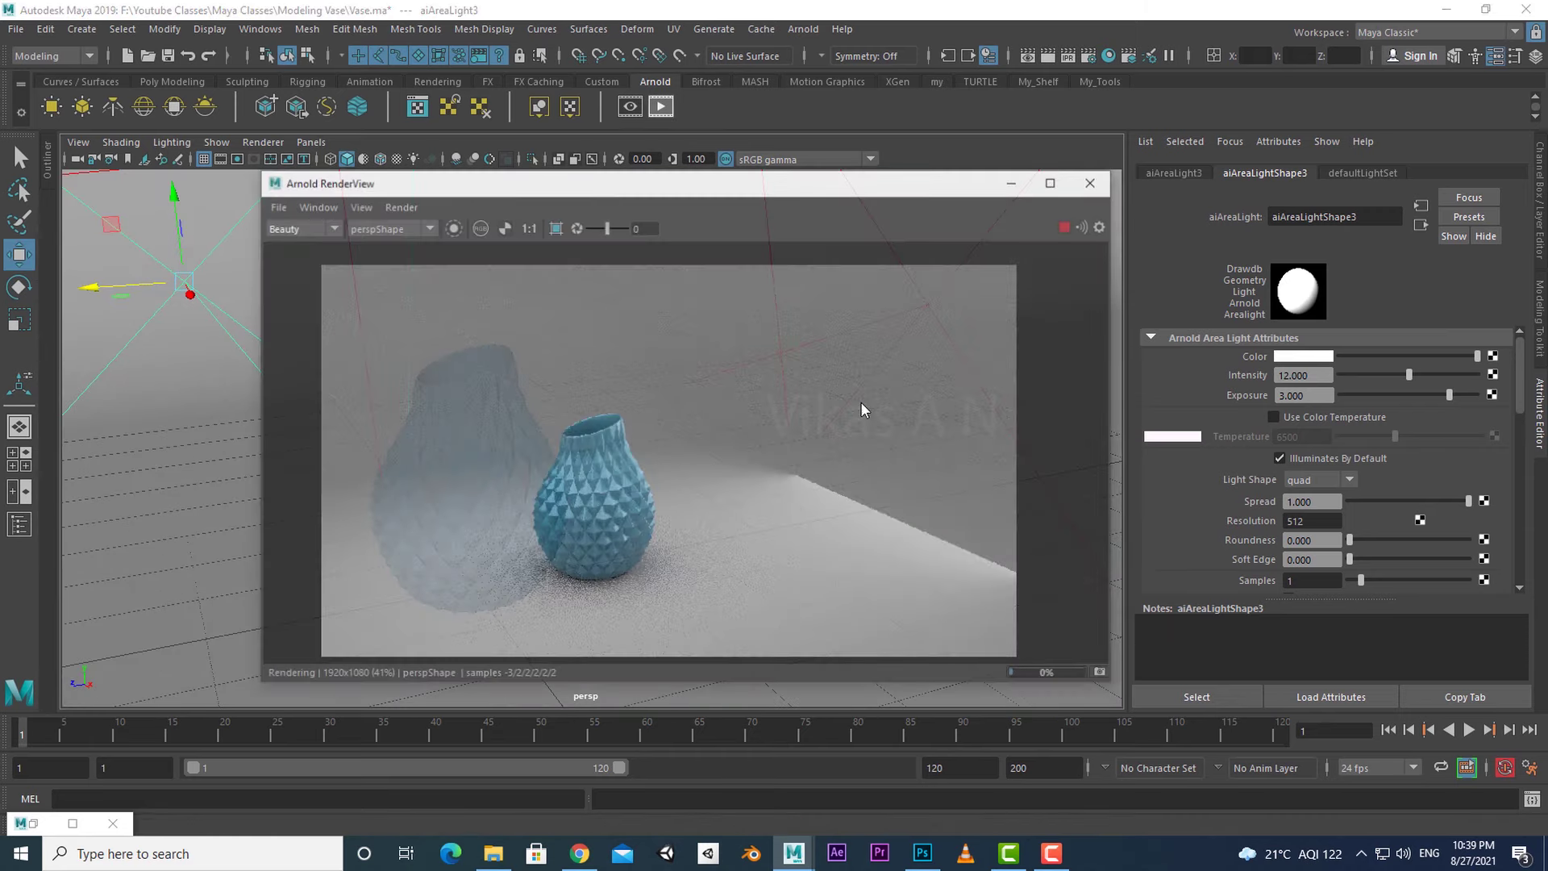
{"action": "left_click", "coordinate": [1098, 183]}
- Set the left area light's intensity to 6 and the right one's intensity to 8 and exposure to 2.5, previewing the render
{"action": "right_click_drag", "start_coordinate": [639, 474], "coordinate": [629, 463], "text": "alt"}
{"action": "left_click_drag", "start_coordinate": [1319, 375], "coordinate": [1223, 387]}
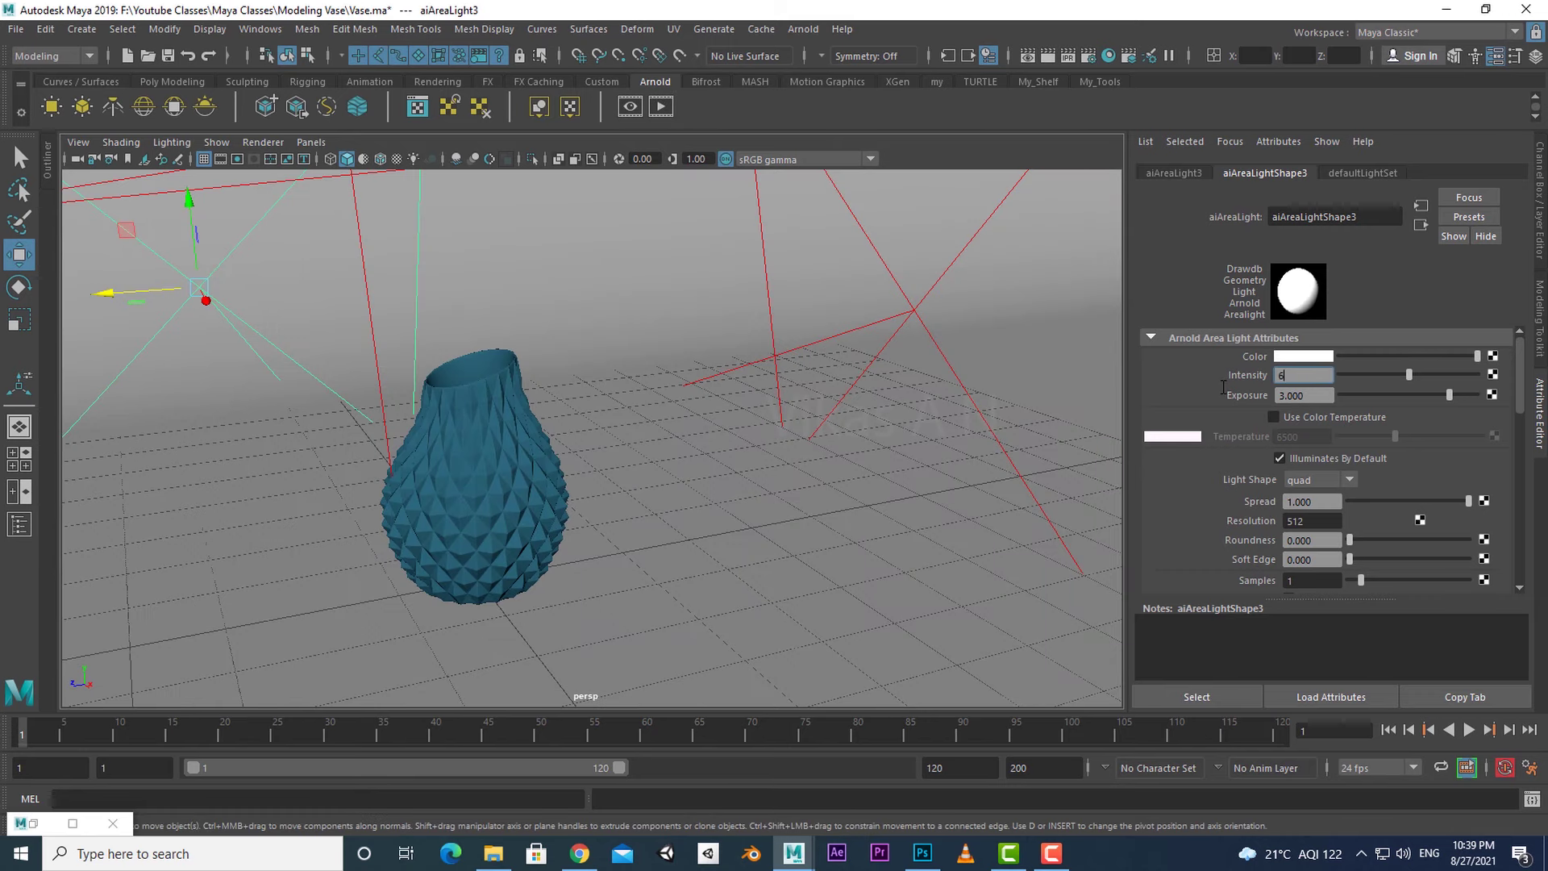
{"action": "left_click", "coordinate": [892, 366]}
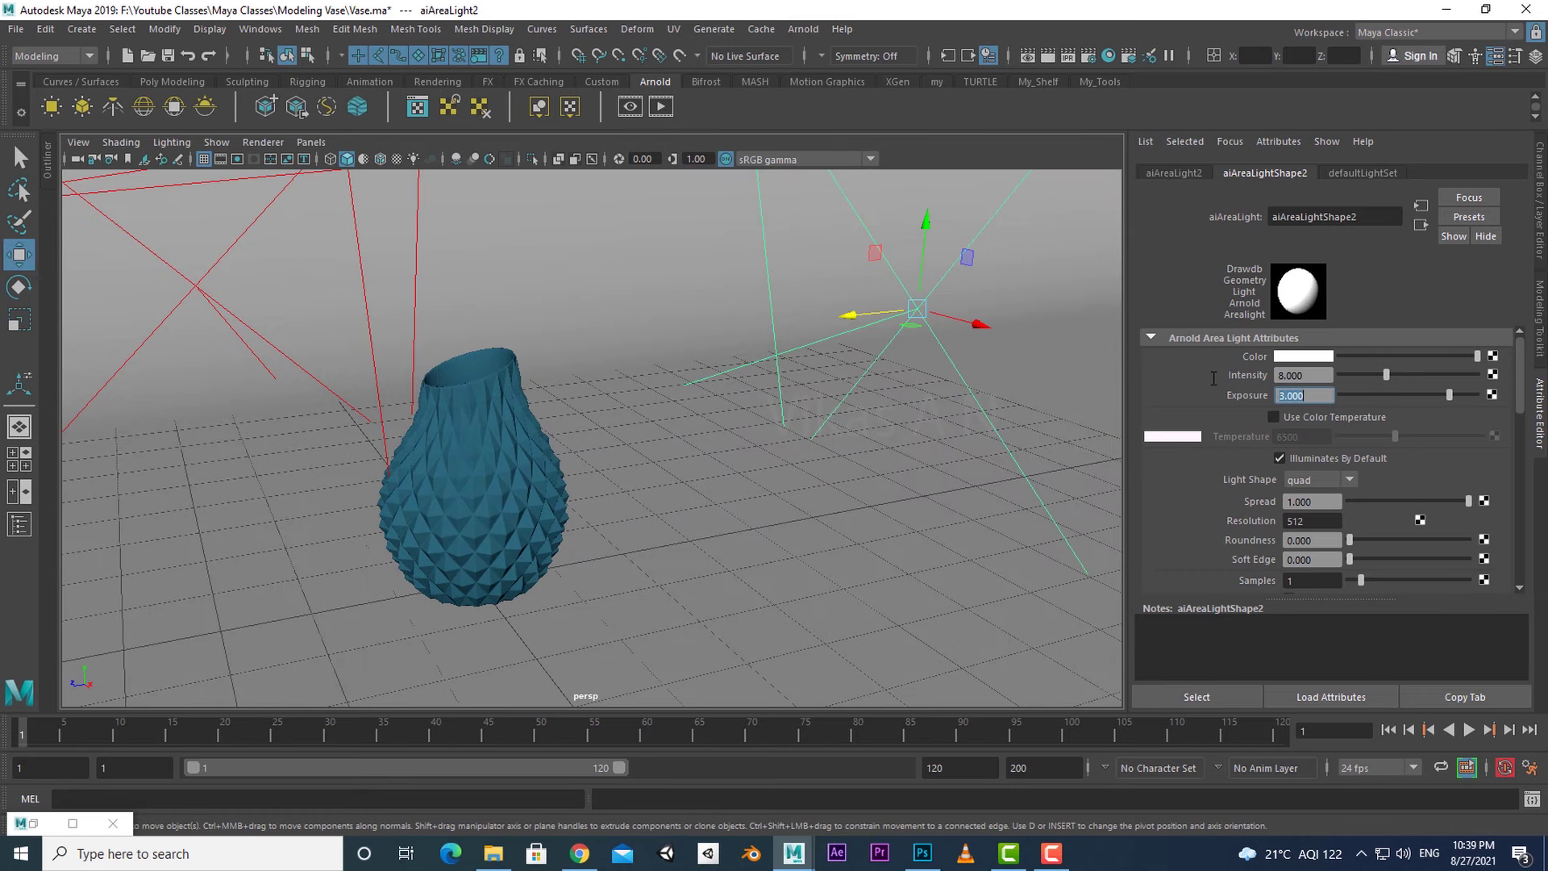
{"action": "left_click", "coordinate": [661, 107]}
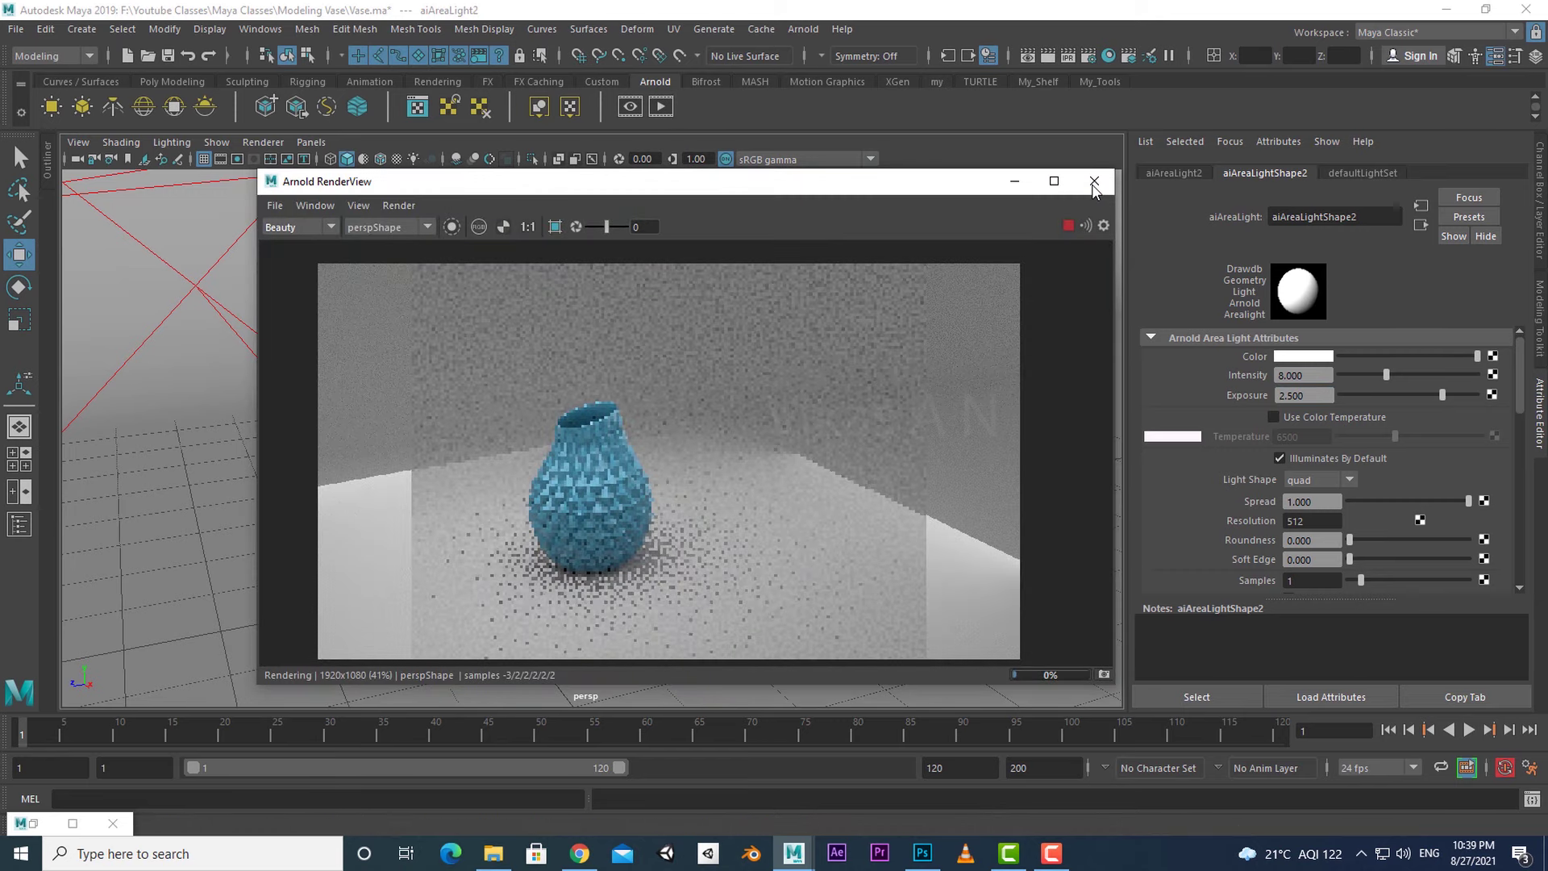
{"action": "left_click", "coordinate": [1094, 184]}
- Open object-centric light linking for the backdrop plane and list the lights that illuminate it
{"action": "left_click", "coordinate": [784, 515]}
{"action": "right_click_drag", "start_coordinate": [785, 515], "coordinate": [685, 484], "text": "alt"}
{"action": "left_click", "coordinate": [260, 30]}
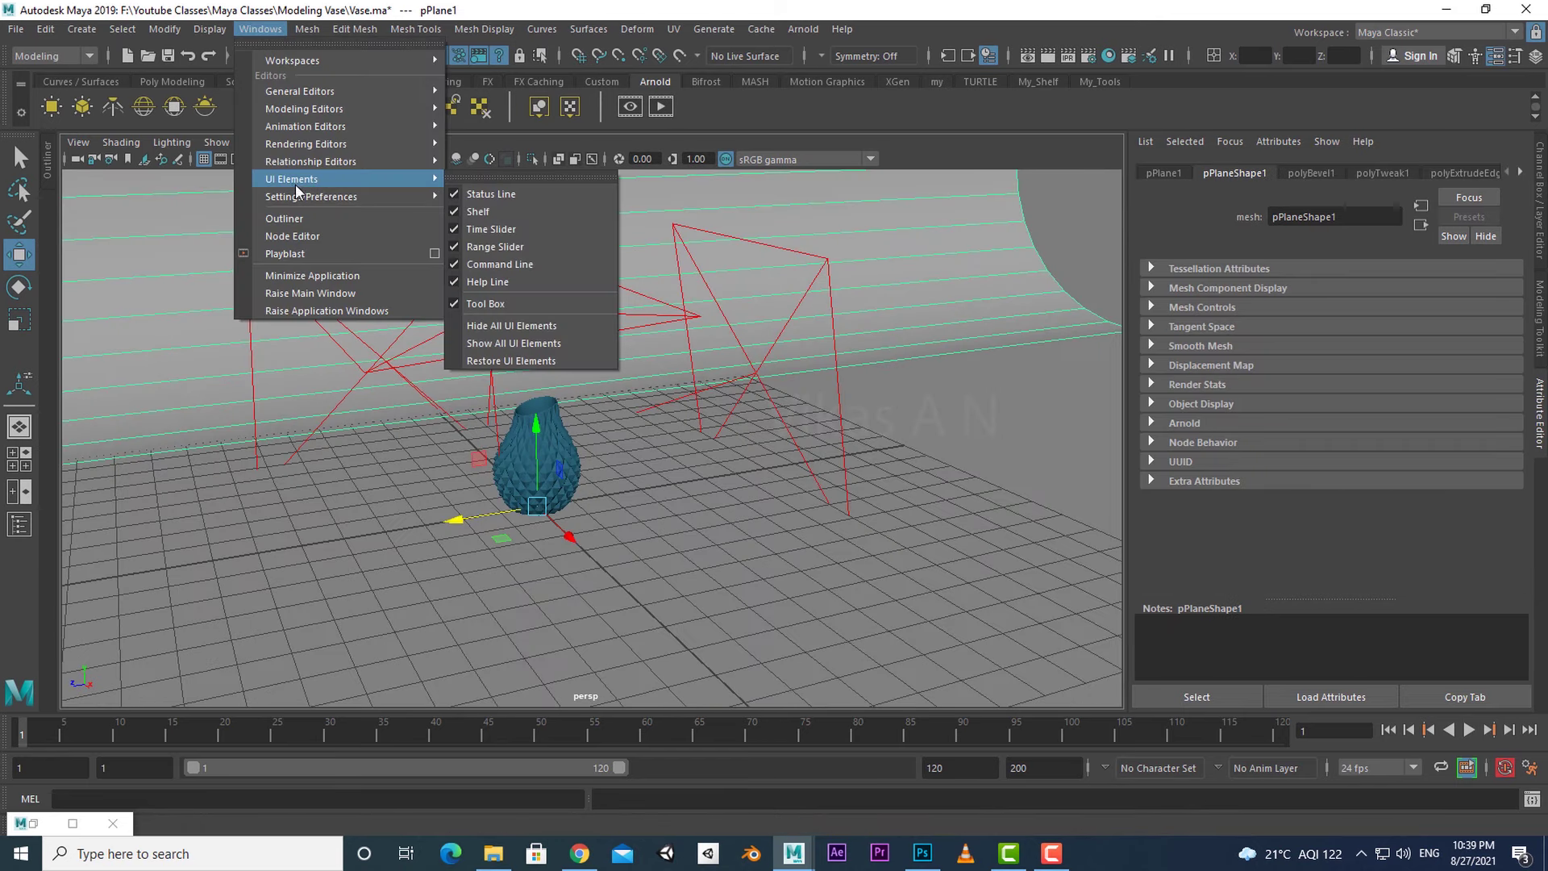
{"action": "mouse_move", "coordinate": [347, 162]}
{"action": "mouse_move", "coordinate": [508, 288]}
{"action": "left_click", "coordinate": [678, 314]}
{"action": "left_click", "coordinate": [319, 445]}
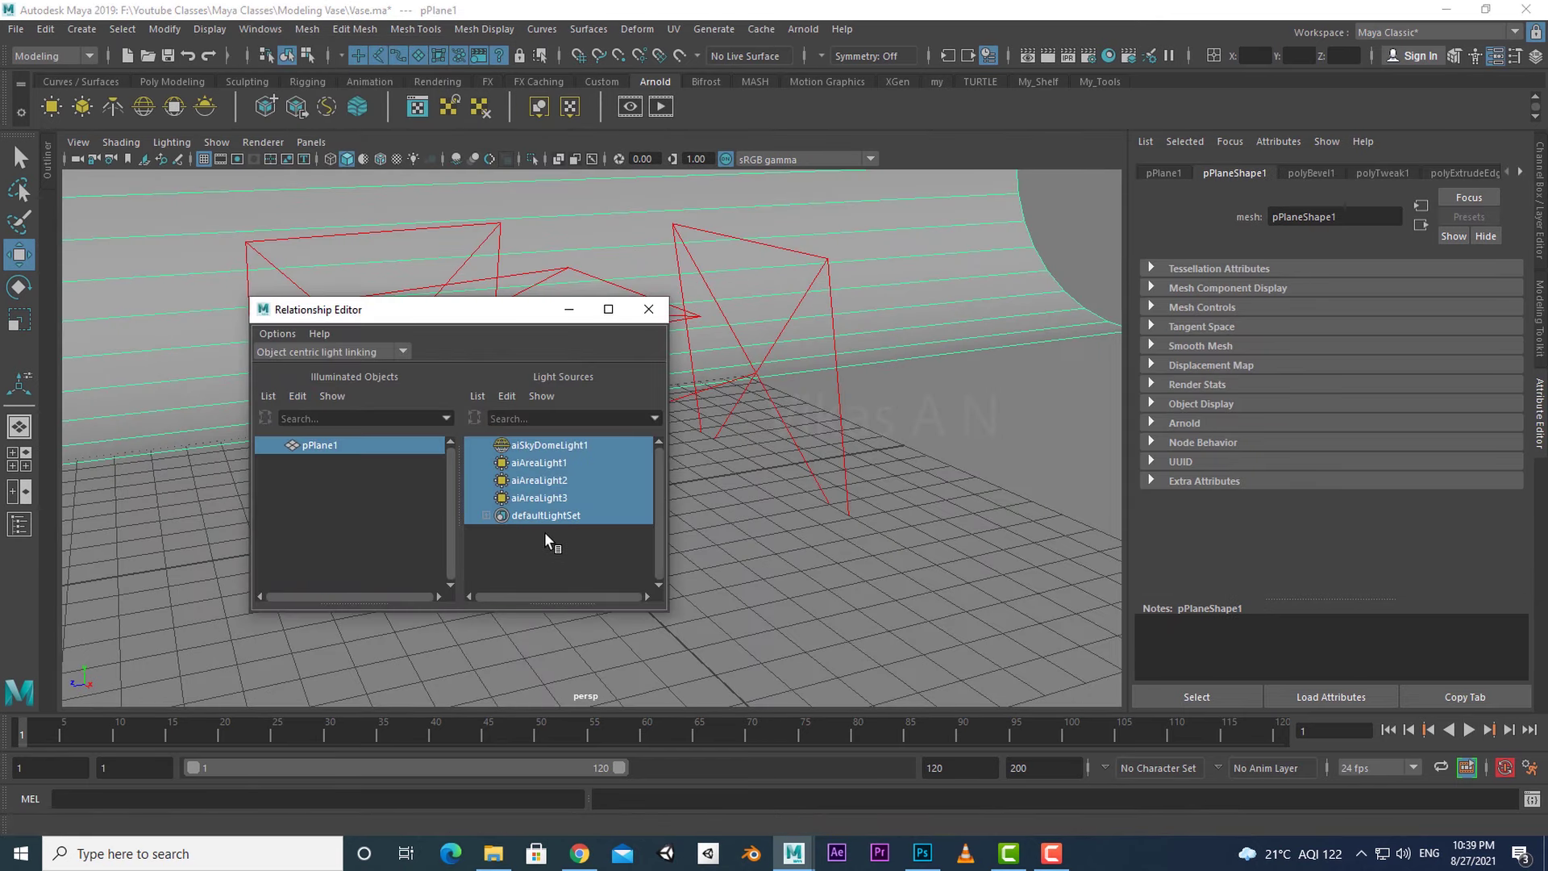
- Unlink aiAreaLight1, aiAreaLight2 and aiAreaLight3 from the backdrop plane and preview the render
{"action": "left_click", "coordinate": [548, 500]}
{"action": "left_click", "coordinate": [552, 481]}
{"action": "left_click", "coordinate": [553, 464]}
{"action": "left_click", "coordinate": [570, 309]}
{"action": "right_click_drag", "start_coordinate": [766, 500], "coordinate": [855, 520], "text": "alt"}
{"action": "left_click", "coordinate": [661, 107]}
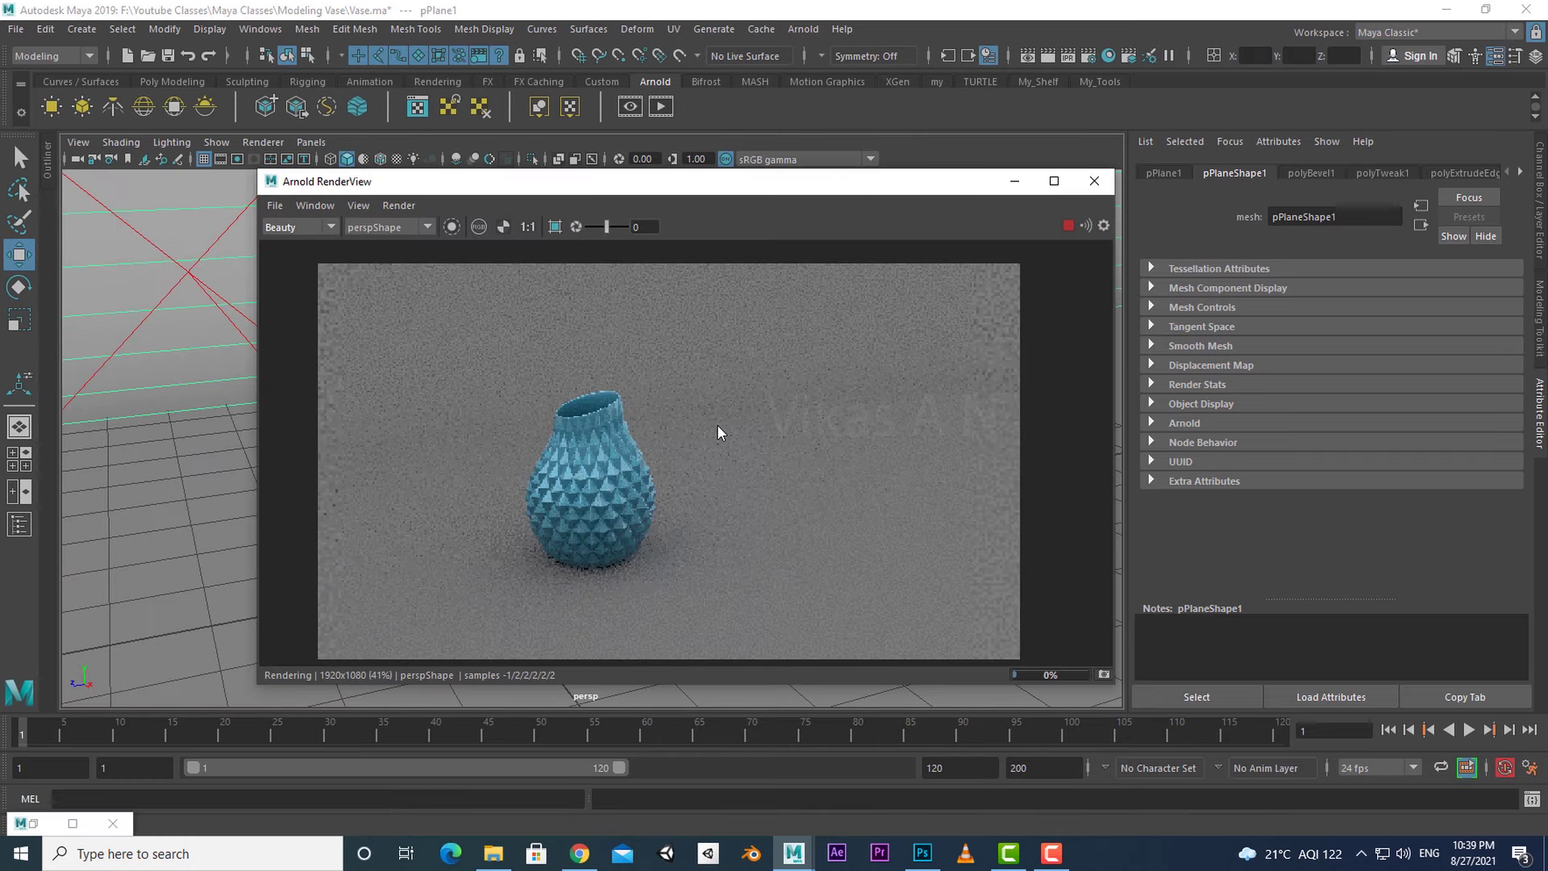
{"action": "left_click", "coordinate": [1094, 185]}
- Try linking aiAreaLight3 back to the backdrop plane and preview the render
{"action": "left_click", "coordinate": [34, 824]}
{"action": "left_click", "coordinate": [552, 498]}
{"action": "left_click", "coordinate": [569, 310]}
{"action": "left_click", "coordinate": [661, 107]}
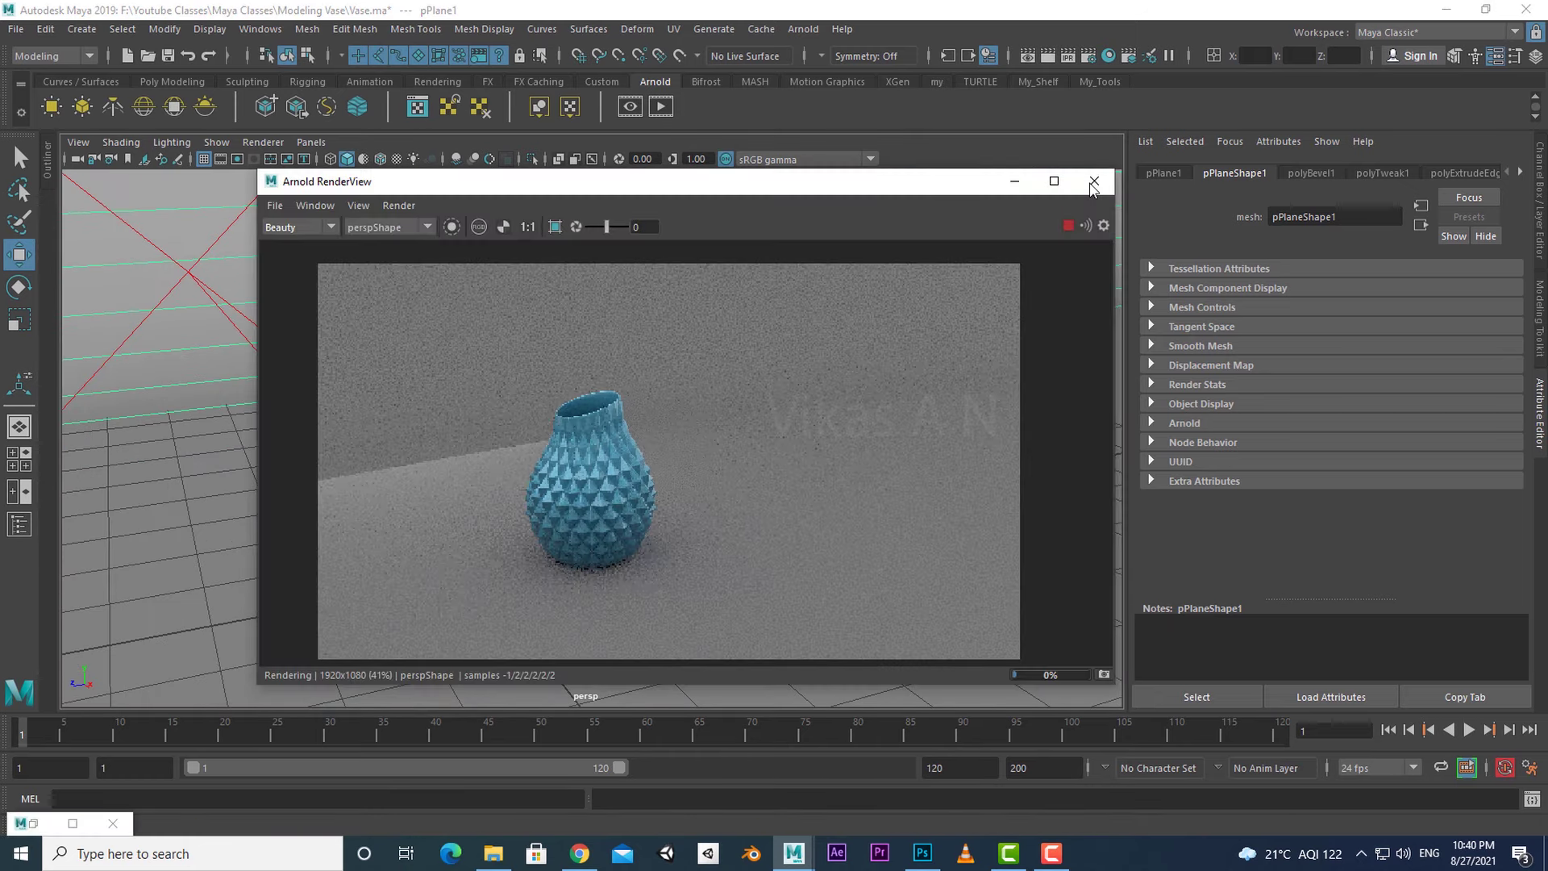
{"action": "left_click", "coordinate": [1094, 185]}
- Unlink aiAreaLight3 from the backdrop plane, link aiAreaLight1 to it, and preview the render
{"action": "left_click", "coordinate": [34, 824]}
{"action": "left_click", "coordinate": [551, 499]}
{"action": "left_click", "coordinate": [557, 463]}
{"action": "left_click", "coordinate": [569, 310]}
{"action": "left_click", "coordinate": [662, 106]}
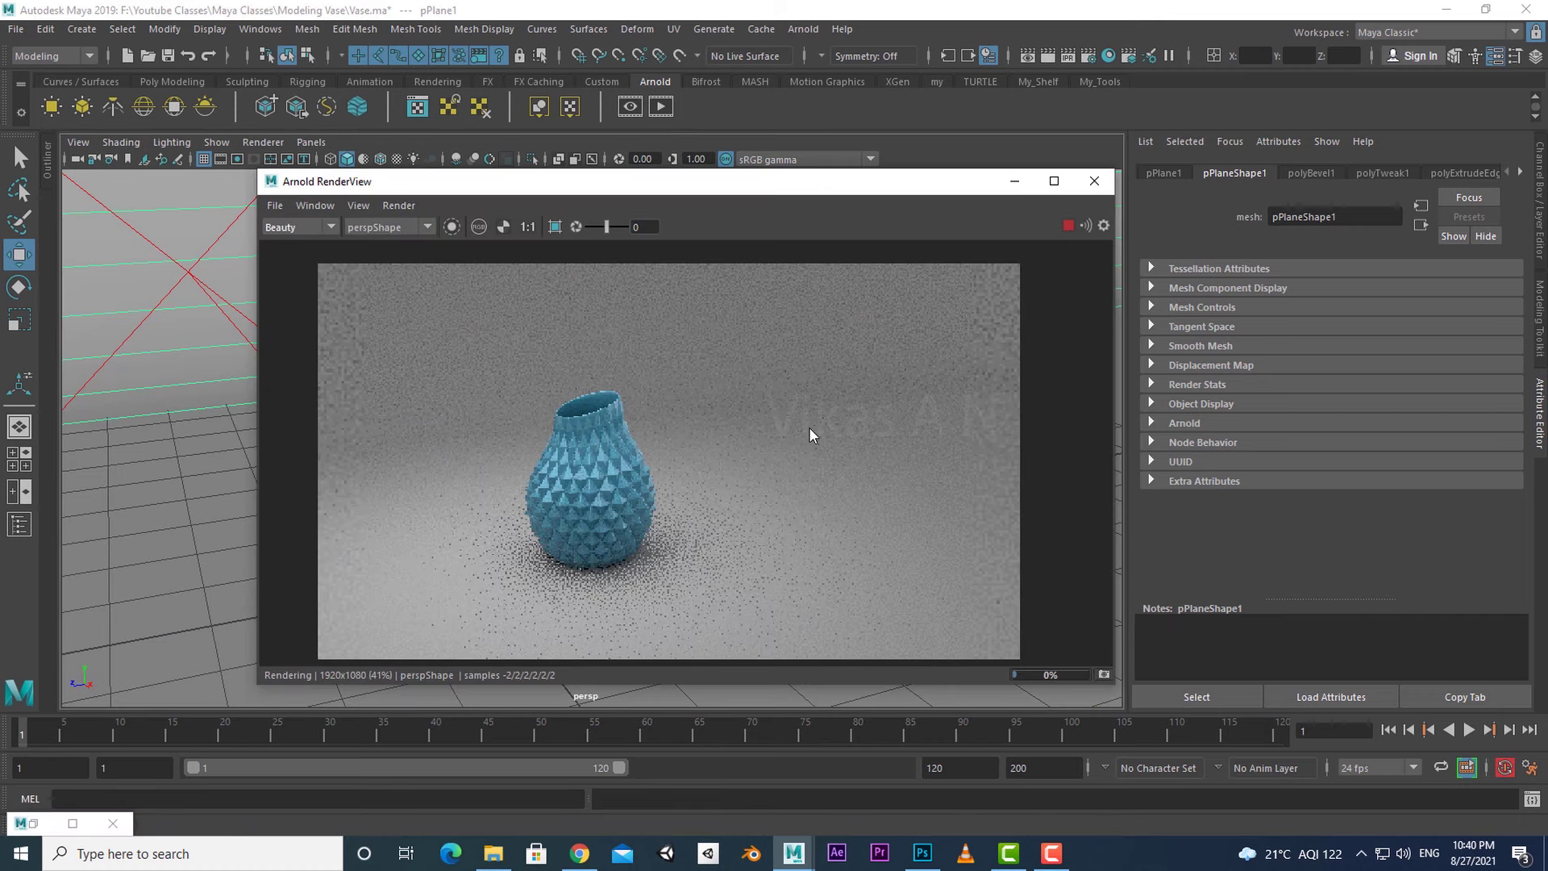
{"action": "left_click", "coordinate": [1094, 185]}
- Enlarge the overhead area light, raise it higher above the vase, and preview the render
{"action": "scroll", "coordinate": [634, 428], "scroll_direction": "down", "scroll_amount": 5}
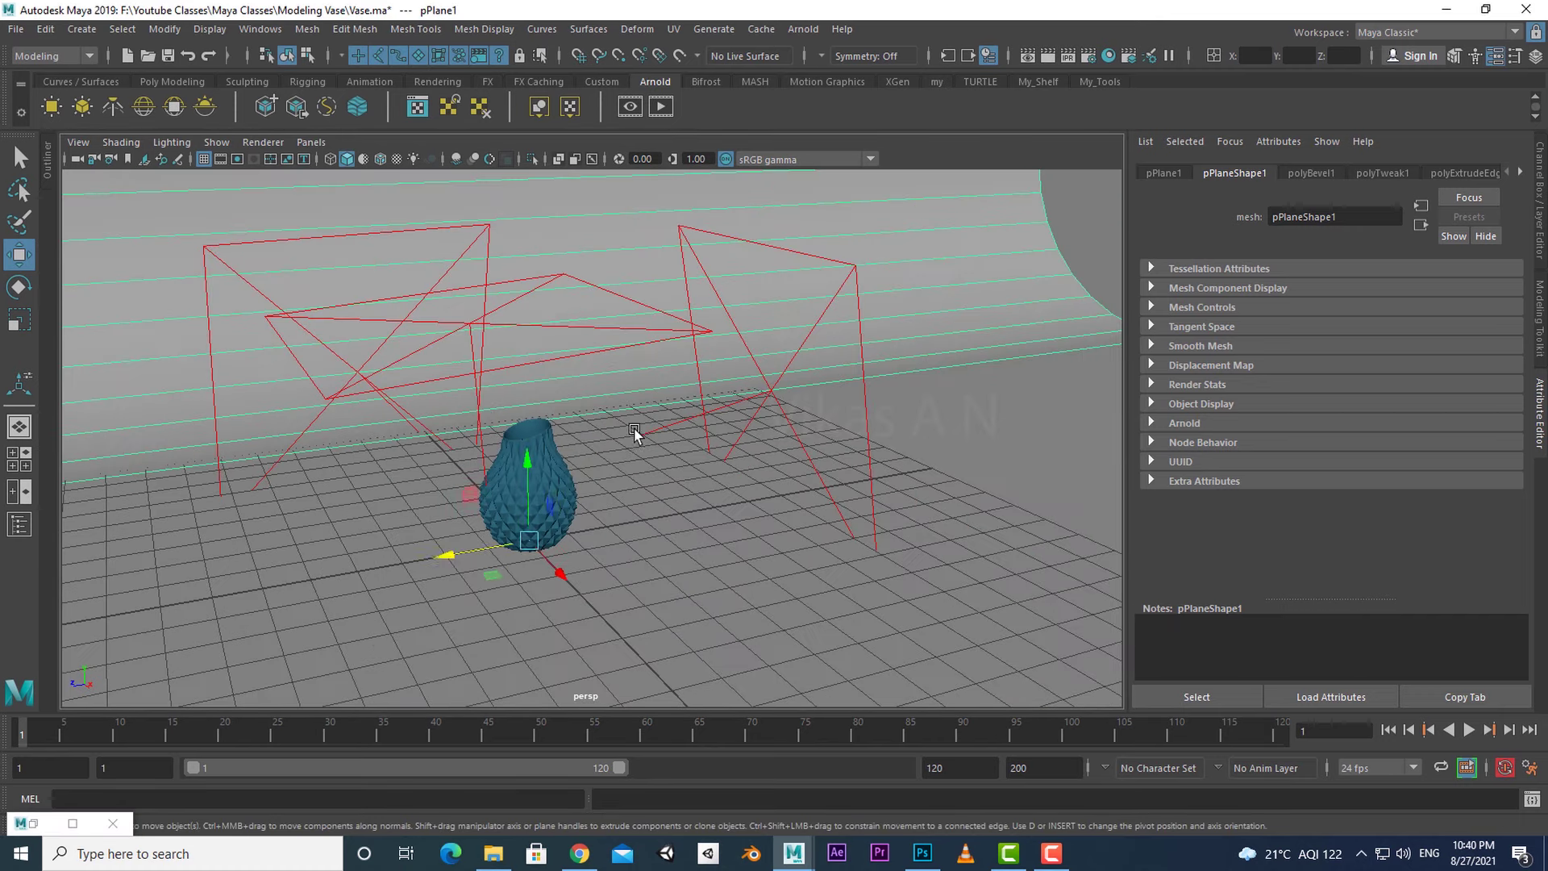
{"action": "left_click", "coordinate": [484, 487]}
{"action": "key", "text": "r"}
{"action": "left_click_drag", "start_coordinate": [435, 323], "coordinate": [375, 326]}
{"action": "key", "text": "w"}
{"action": "left_click_drag", "start_coordinate": [468, 266], "coordinate": [468, 174]}
{"action": "scroll", "coordinate": [333, 454], "scroll_direction": "up", "scroll_amount": 3}
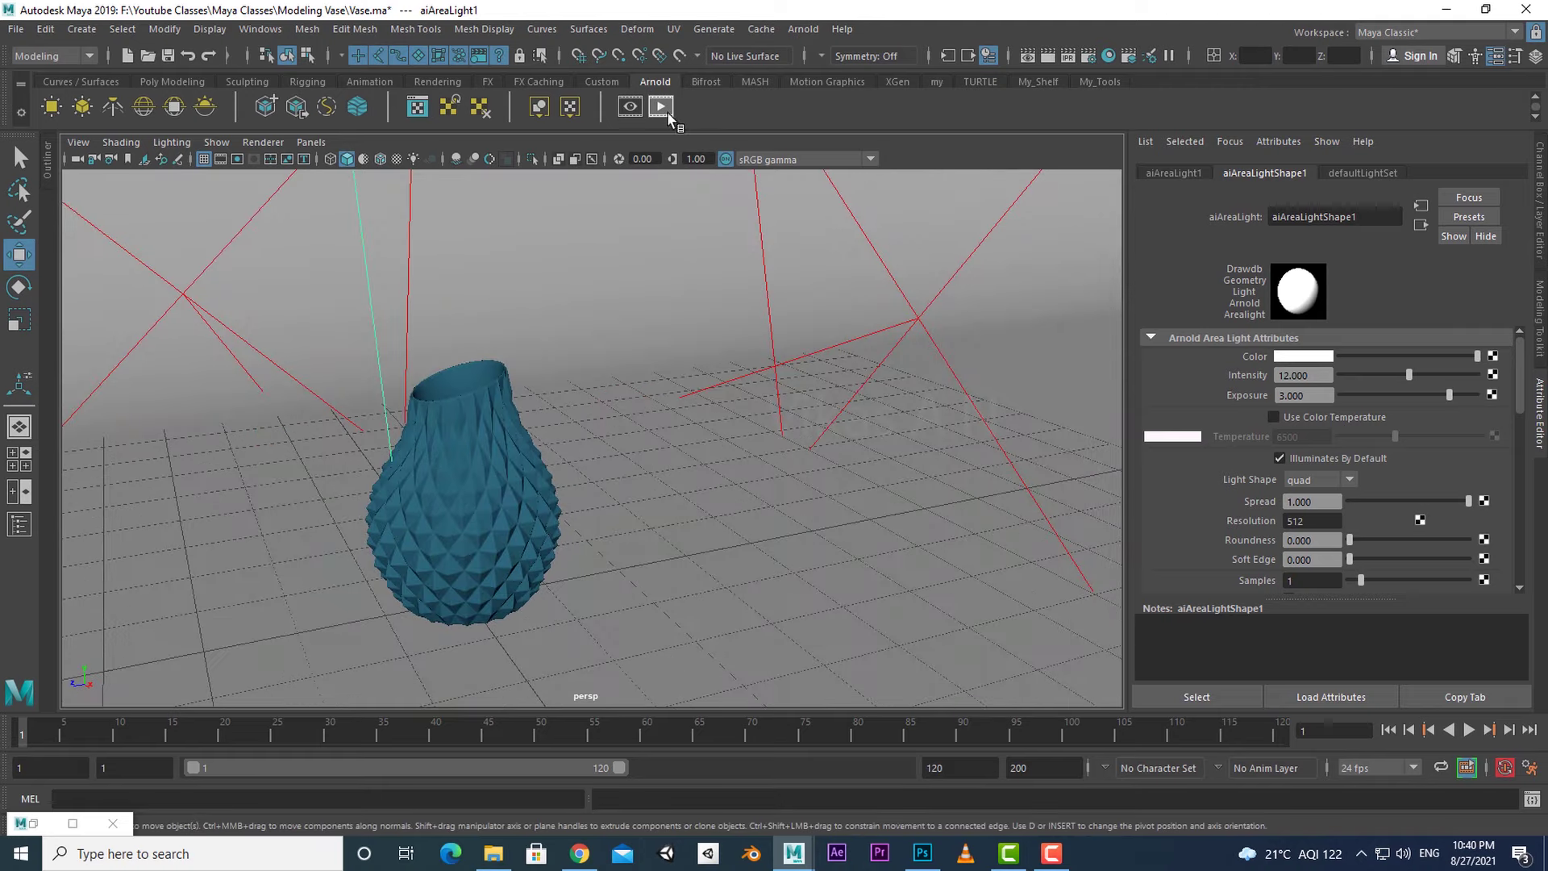
{"action": "left_click", "coordinate": [662, 106]}
{"action": "left_click", "coordinate": [1091, 187]}
- Adjust the overhead area light's scale to about 4.7, lower it to about Y 5.97, and preview the render
{"action": "scroll", "coordinate": [415, 535], "scroll_direction": "down", "scroll_amount": 4}
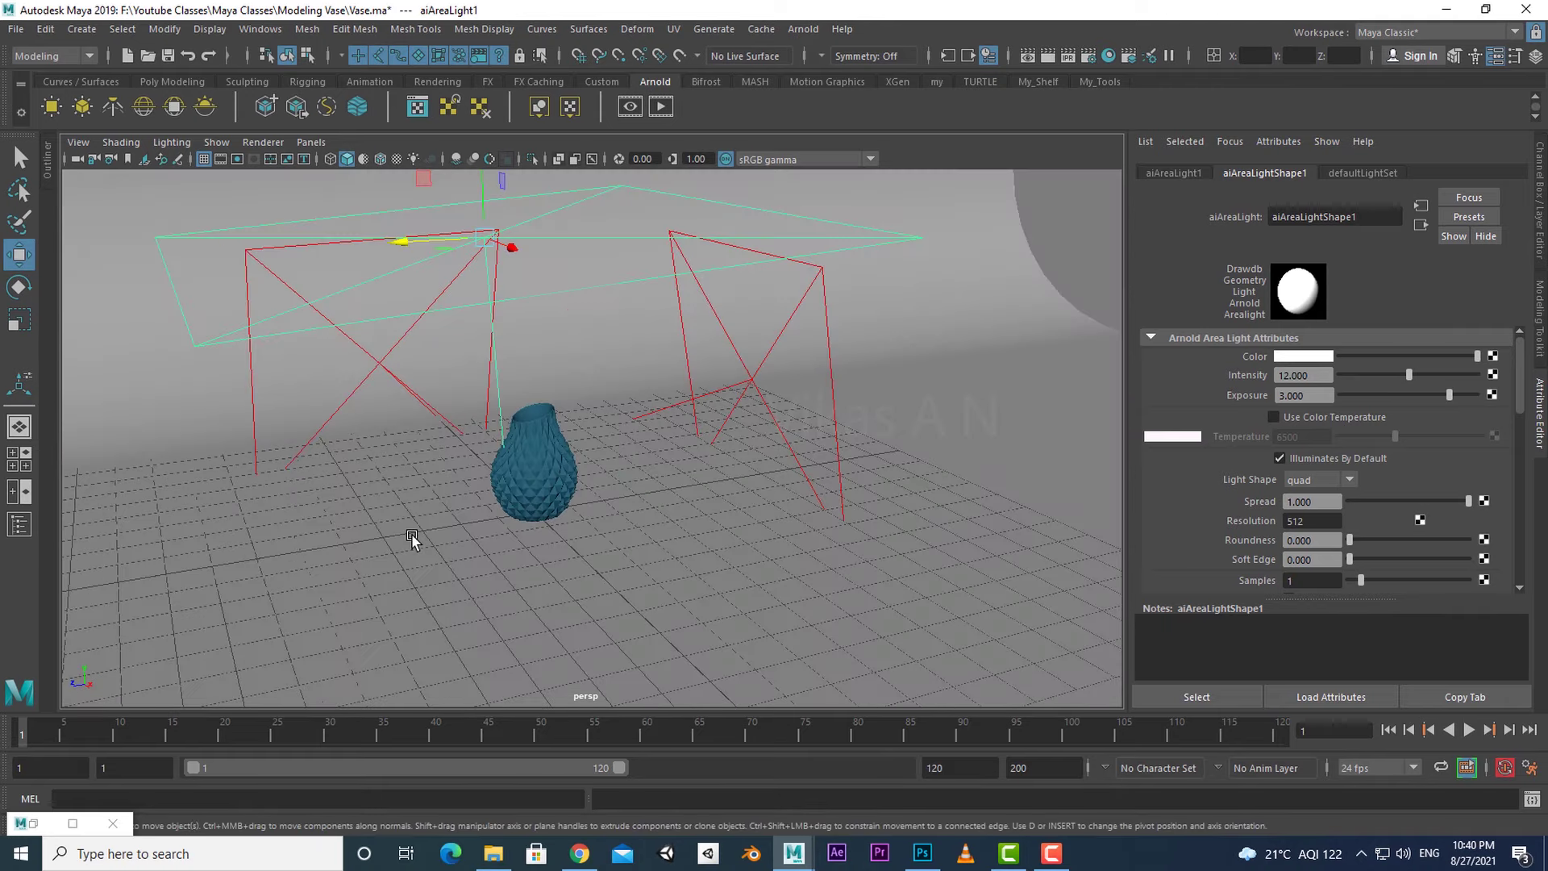
{"action": "key", "text": "r"}
{"action": "left_click_drag", "start_coordinate": [471, 234], "coordinate": [444, 236]}
{"action": "left_click_drag", "start_coordinate": [487, 499], "coordinate": [516, 503], "text": "alt"}
{"action": "key", "text": "w"}
{"action": "left_click_drag", "start_coordinate": [513, 218], "coordinate": [513, 272]}
{"action": "scroll", "coordinate": [685, 553], "scroll_direction": "up", "scroll_amount": 3}
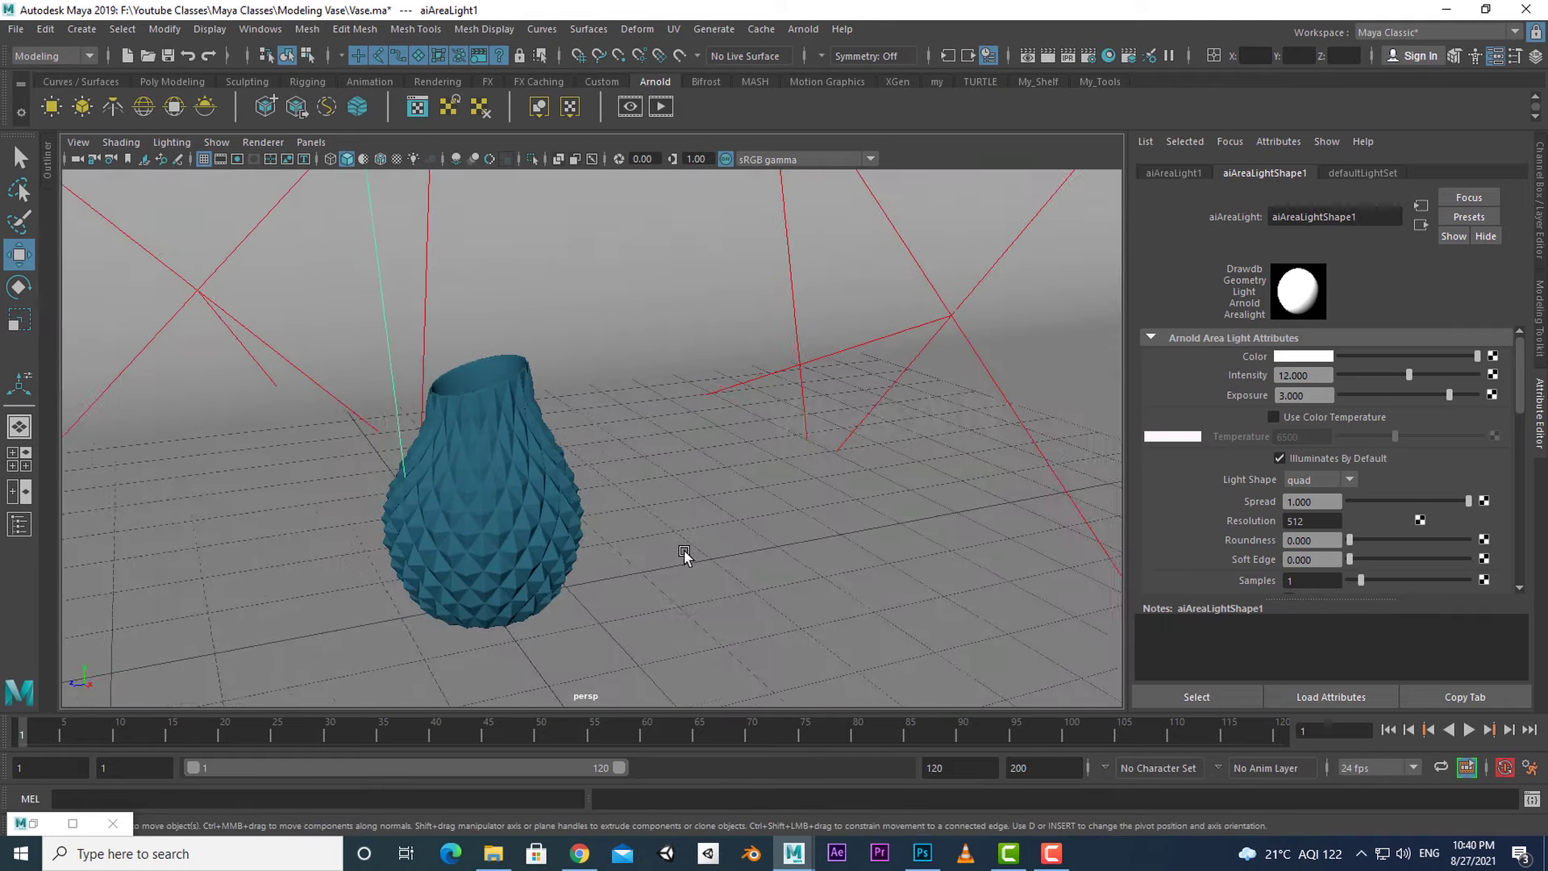
{"action": "left_click", "coordinate": [661, 107]}
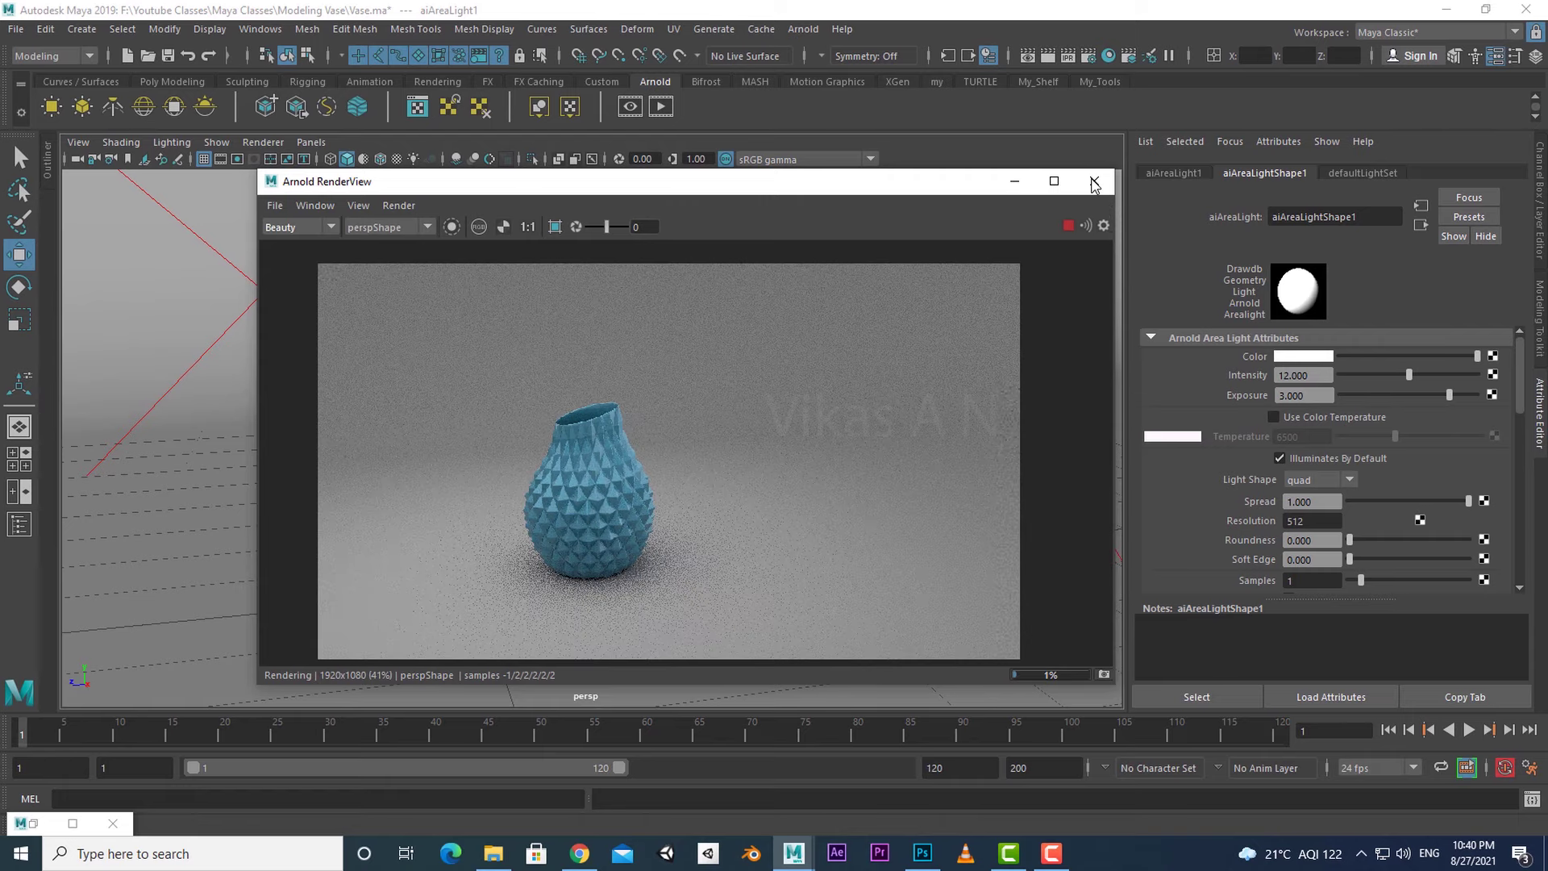
{"action": "left_click", "coordinate": [1094, 184]}
- Set the Arnold render sampling to 3 for diffuse and 4 for specular
{"action": "left_click", "coordinate": [1088, 56]}
{"action": "left_click", "coordinate": [880, 486]}
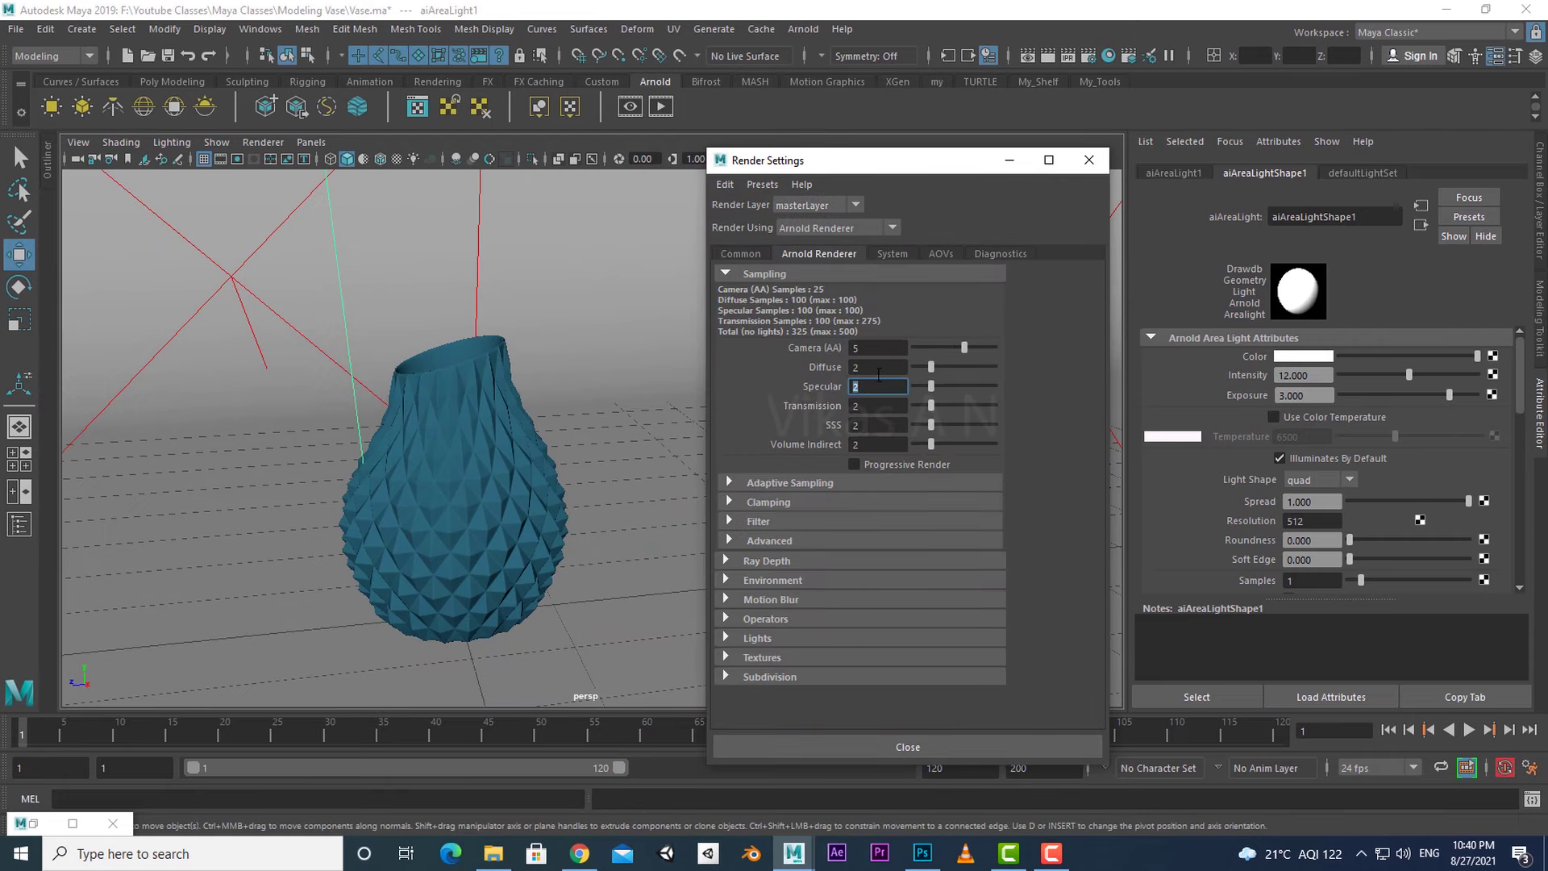
{"action": "left_click_drag", "start_coordinate": [879, 369], "coordinate": [784, 369]}
{"action": "type", "text": "3"}
{"action": "key", "text": "Tab"}
{"action": "key", "text": "Tab"}
{"action": "left_click", "coordinate": [856, 368]}
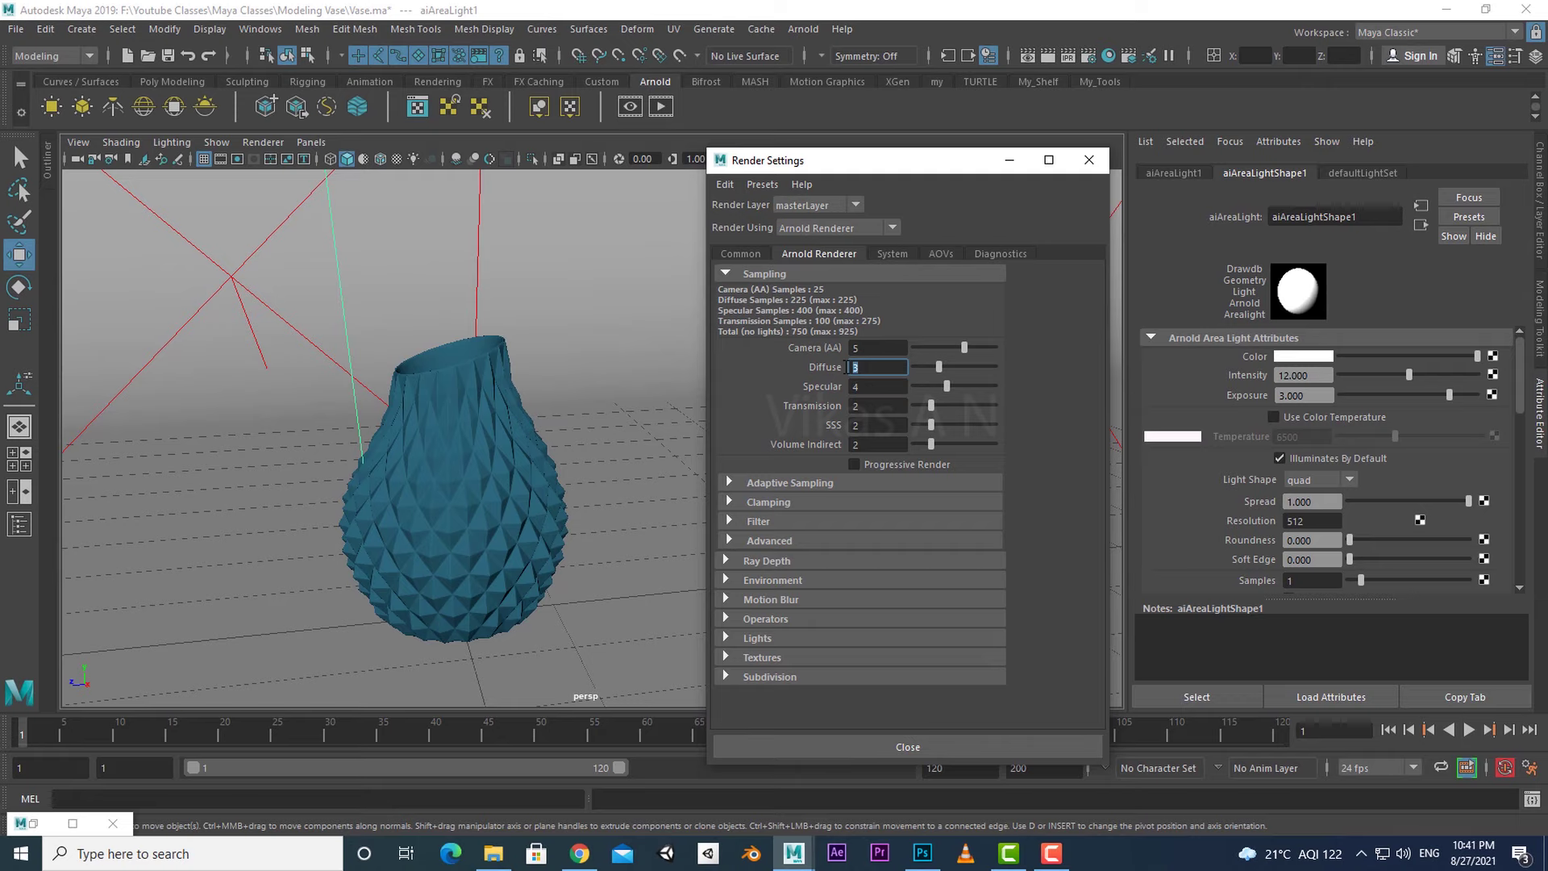
{"action": "left_click", "coordinate": [867, 348]}
{"action": "left_click", "coordinate": [1089, 160]}
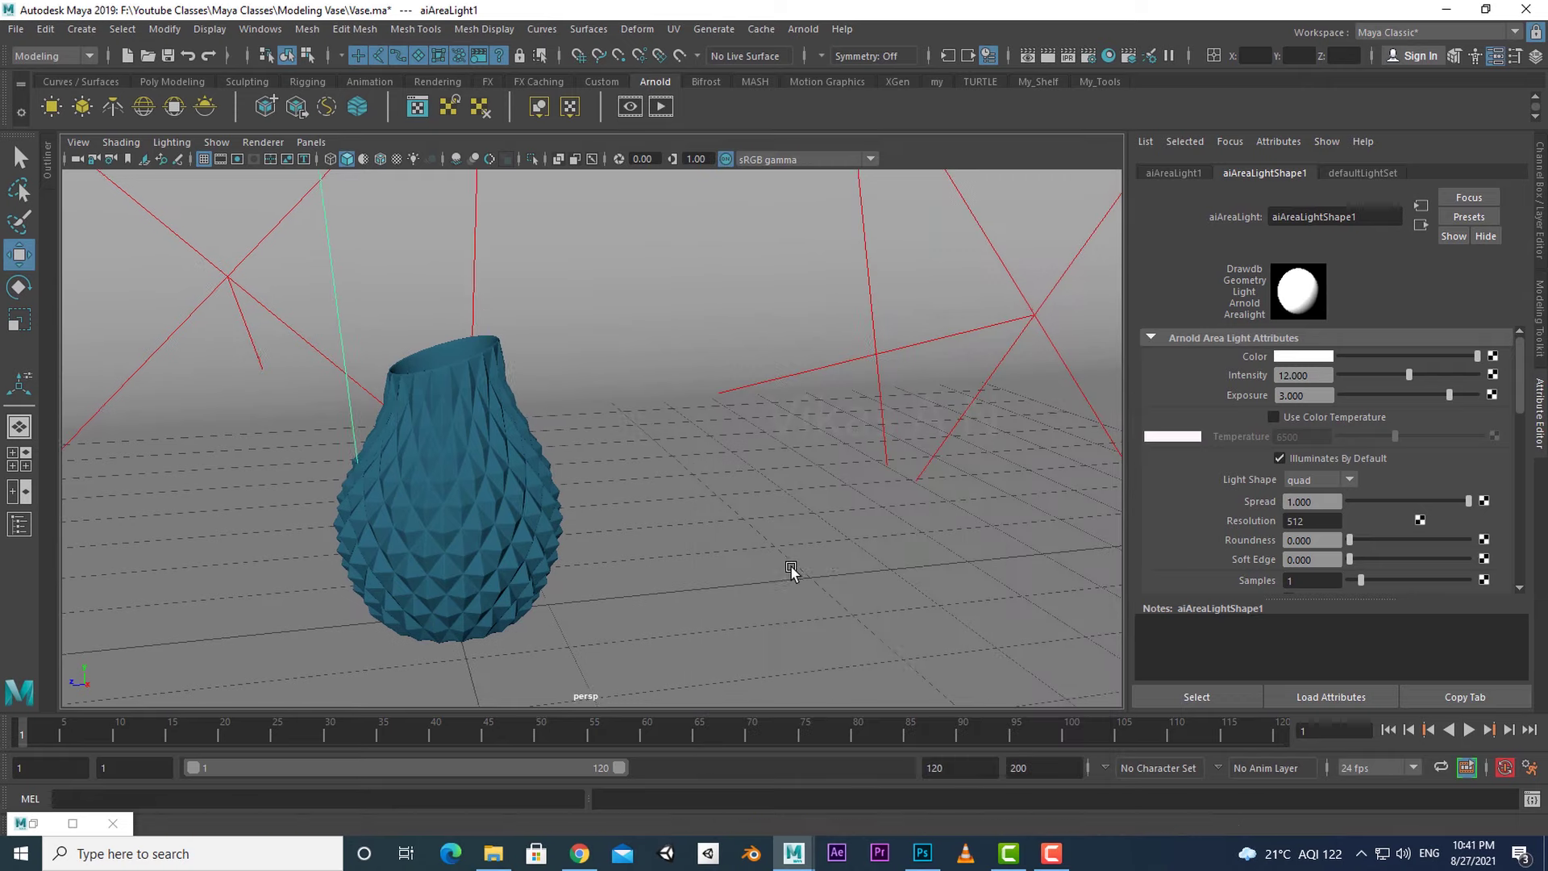
- Show the 1920 x 1080 resolution gate with its mask, frame the vase left of centre, and render it in Arnold
{"action": "left_click", "coordinate": [237, 159]}
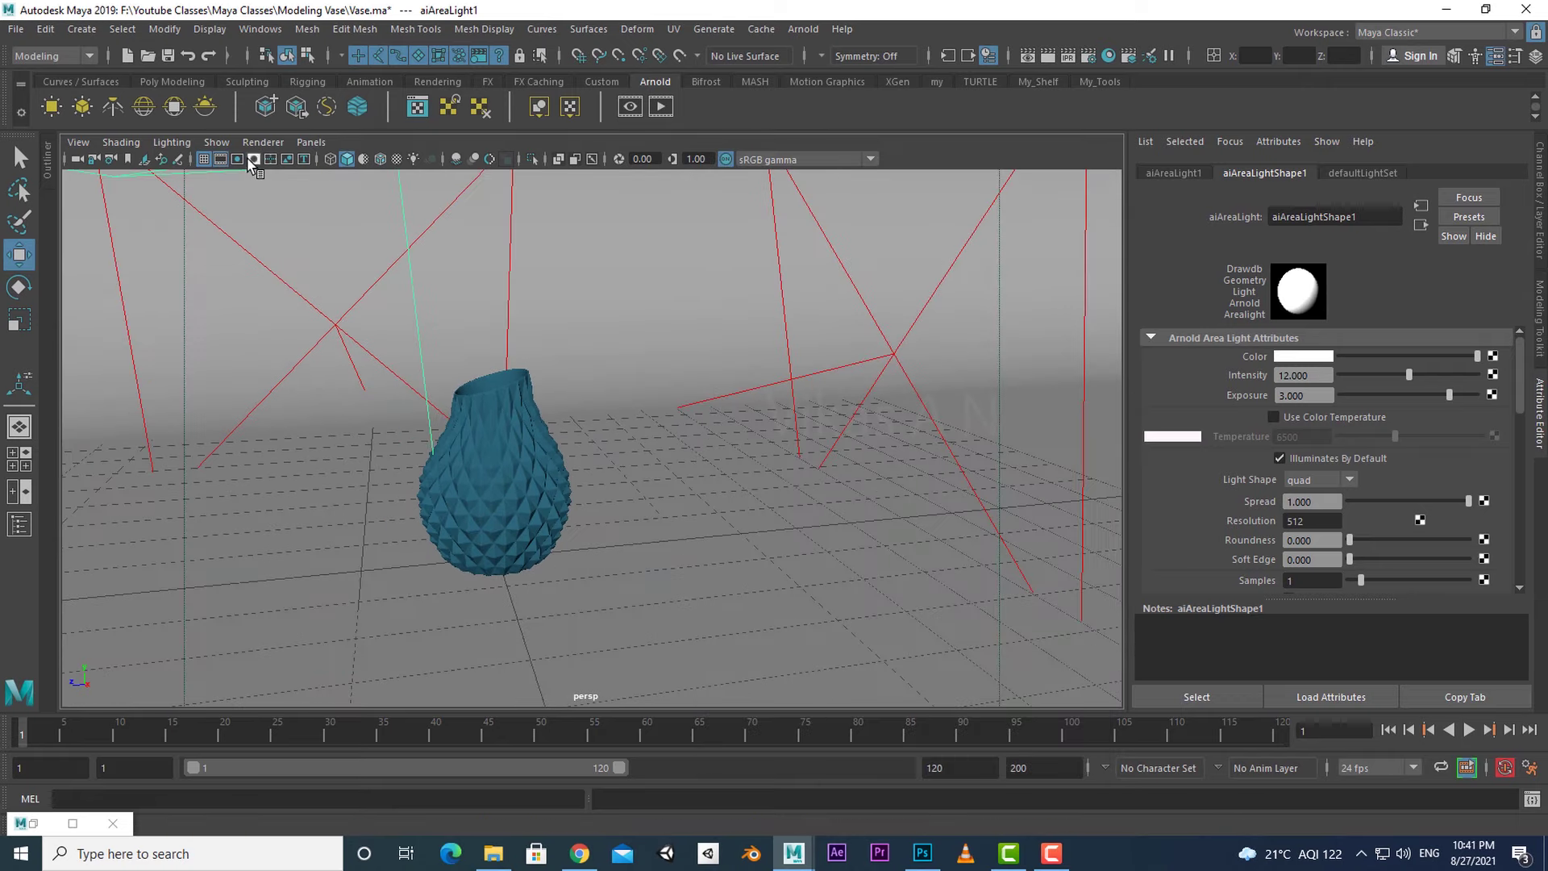
{"action": "left_click", "coordinate": [253, 159]}
{"action": "scroll", "coordinate": [612, 532], "scroll_direction": "up", "scroll_amount": 2}
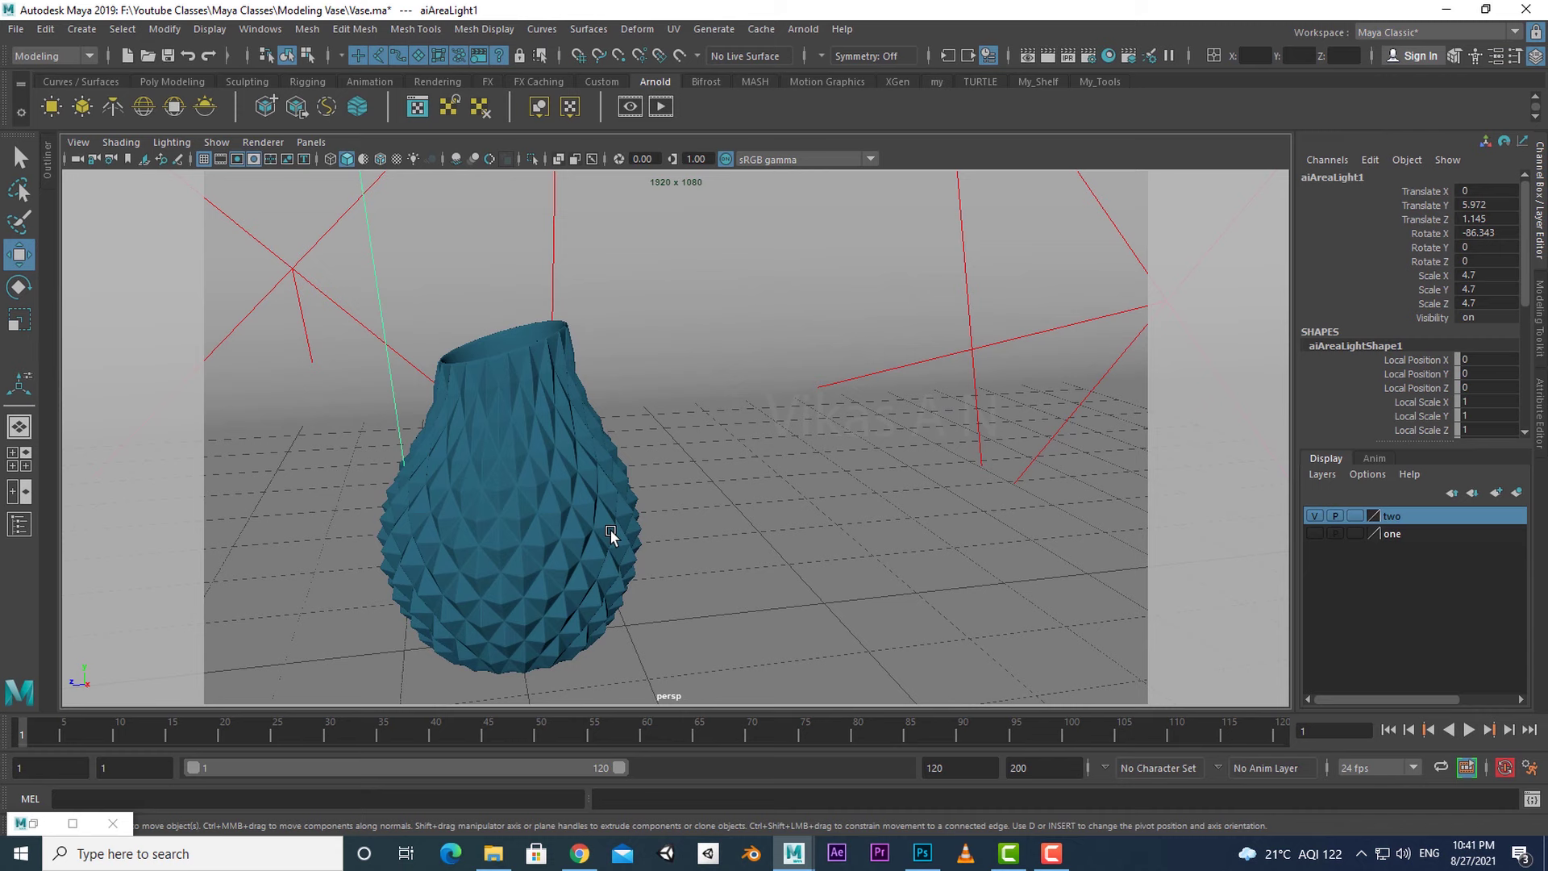
{"action": "scroll", "coordinate": [592, 556], "scroll_direction": "down", "scroll_amount": 3}
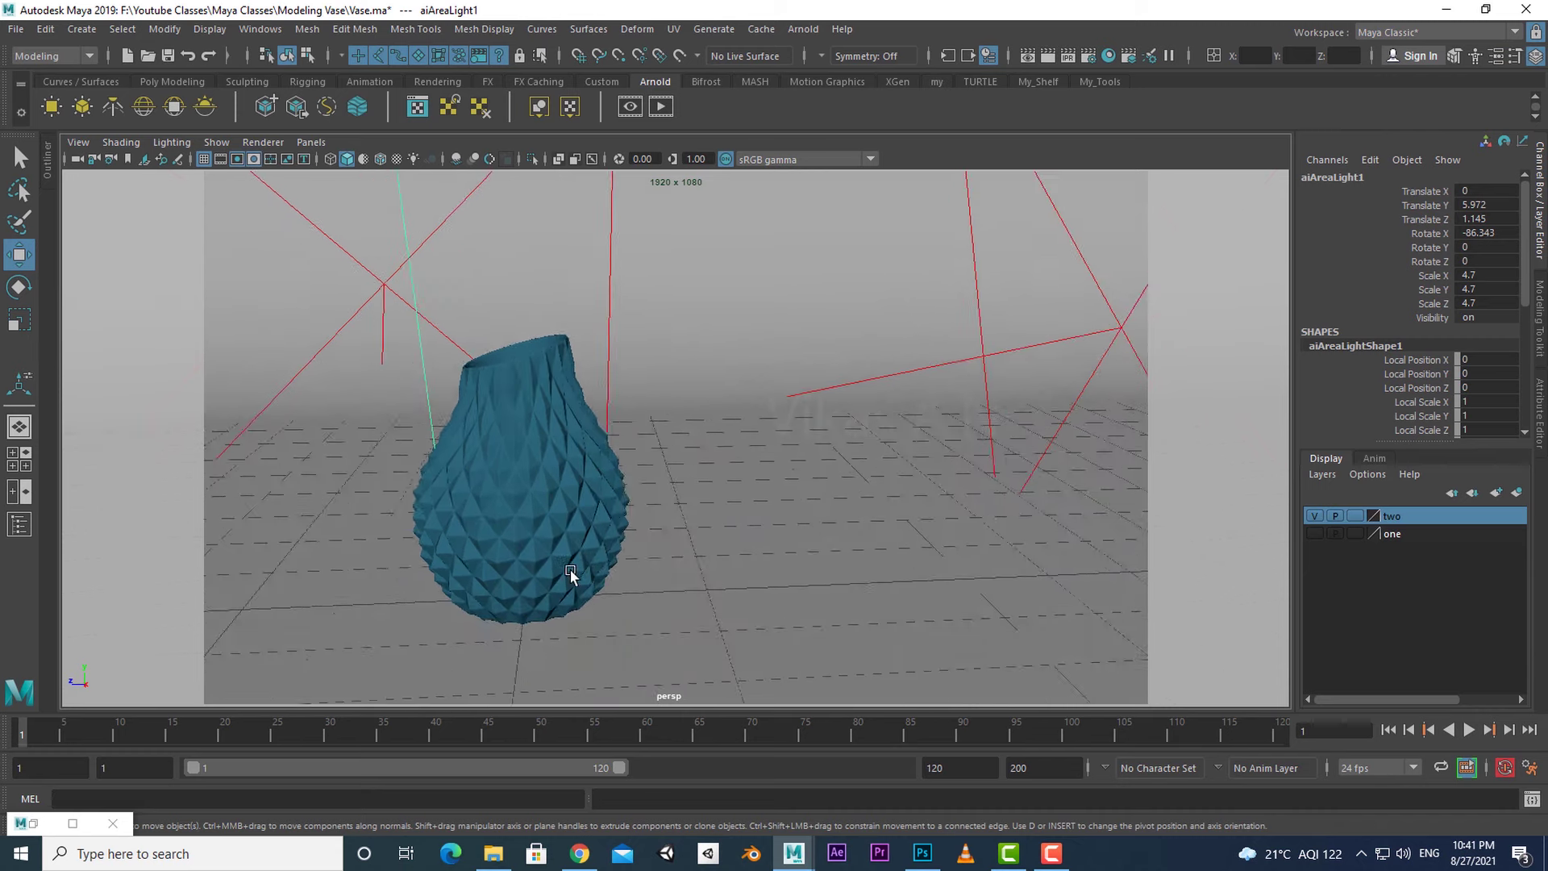
{"action": "scroll", "coordinate": [617, 576], "scroll_direction": "up", "scroll_amount": 3}
{"action": "scroll", "coordinate": [677, 575], "scroll_direction": "down", "scroll_amount": 1}
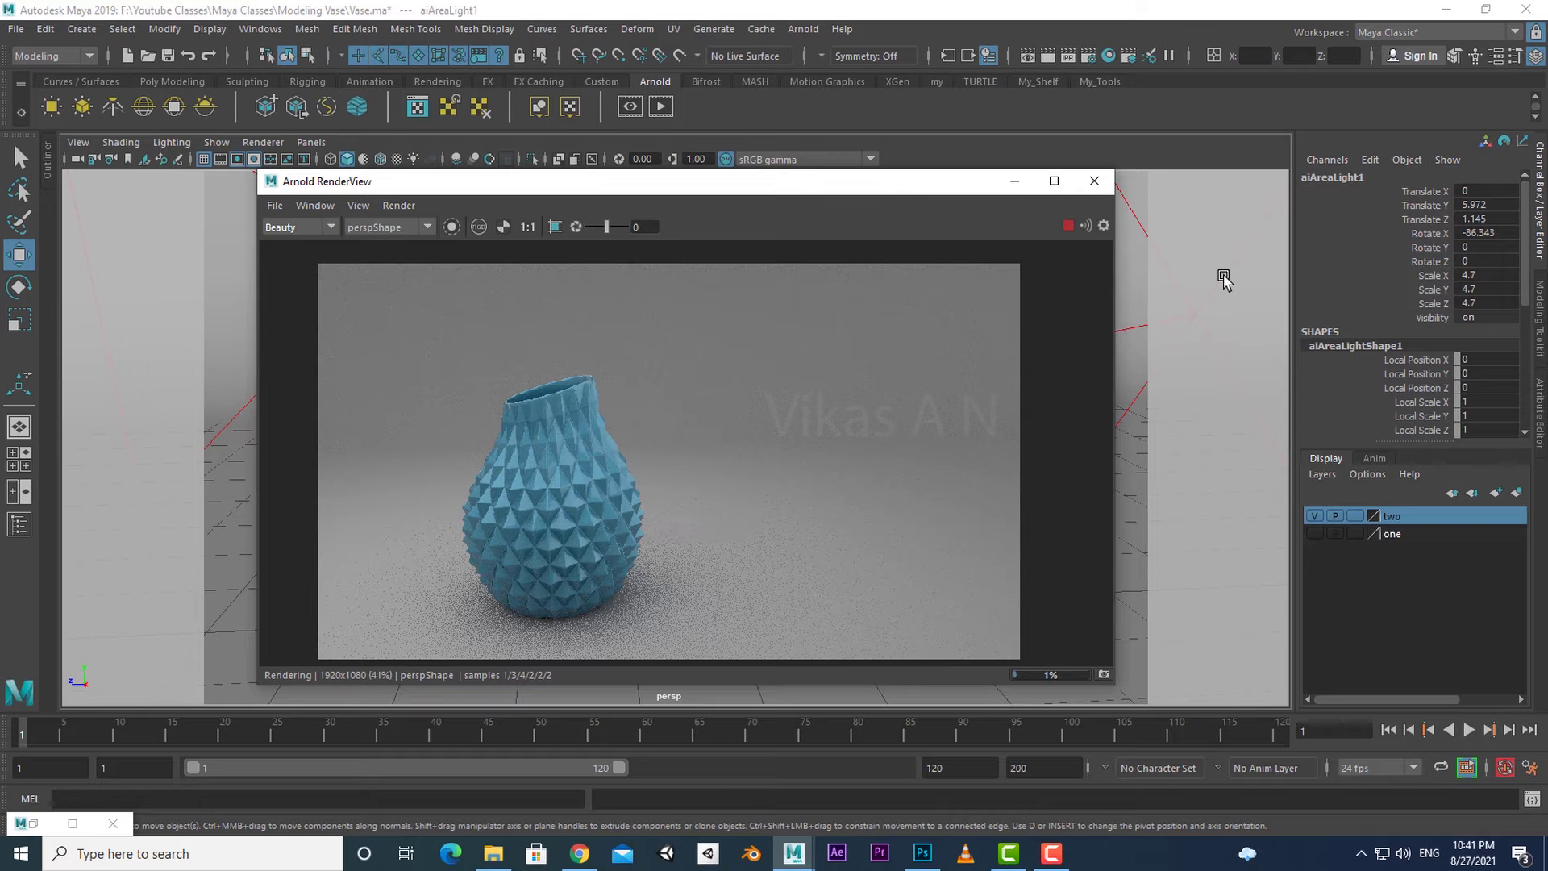
{"action": "left_click", "coordinate": [1094, 182]}
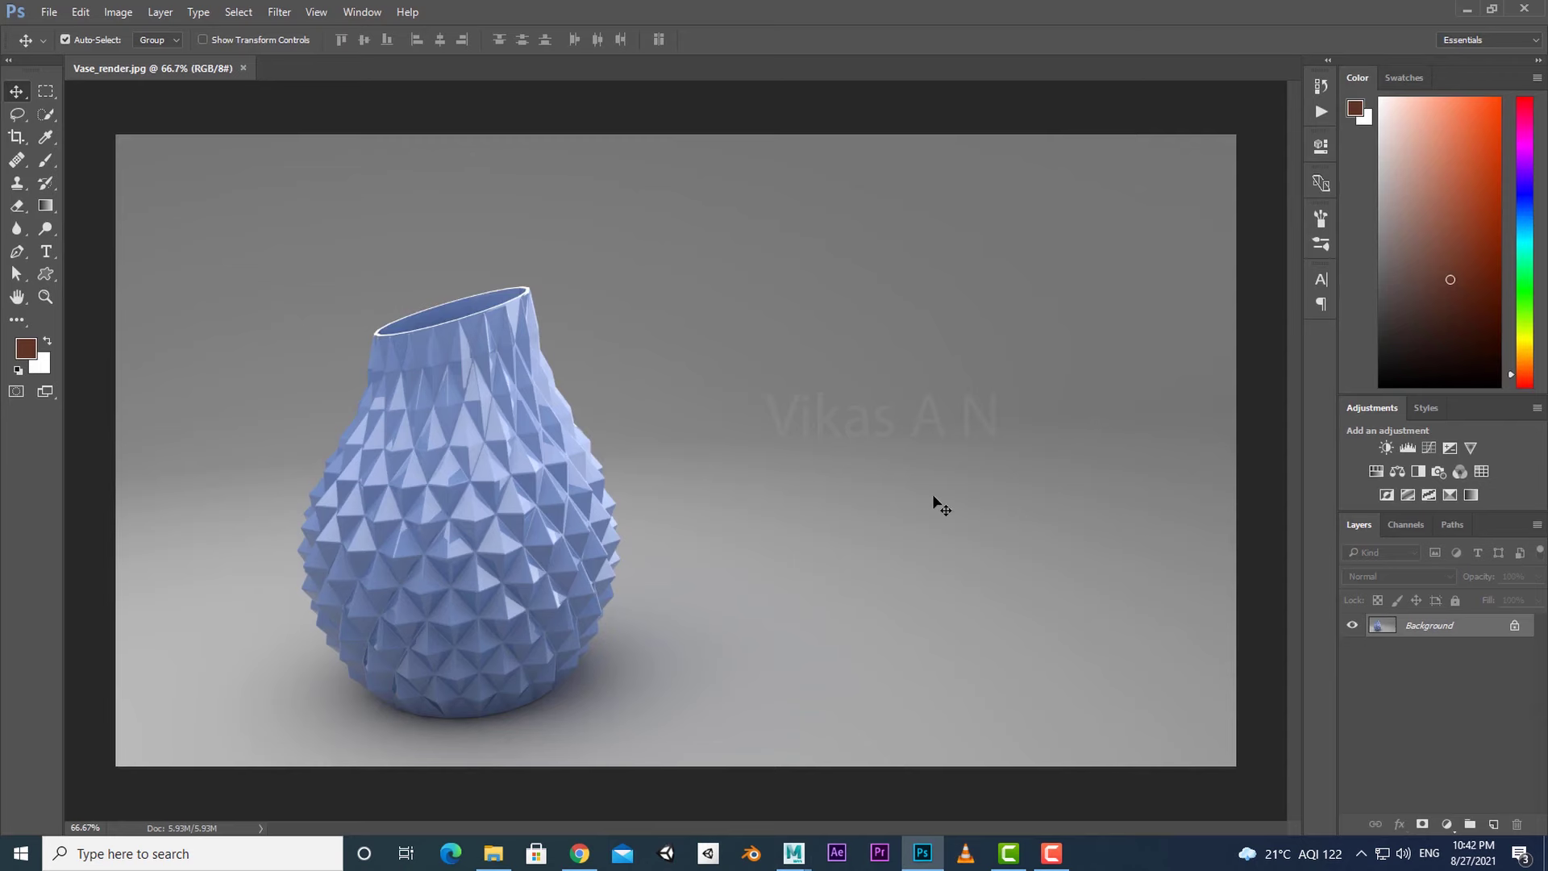
- In Photoshop, shape a contrast S-curve with Curves on Vase_render.jpg, raising the highlights and setting the shadow point to input 19, output 5
{"action": "left_click", "coordinate": [119, 12]}
{"action": "mouse_move", "coordinate": [170, 59]}
{"action": "left_click", "coordinate": [355, 88]}
{"action": "left_click_drag", "start_coordinate": [1040, 157], "coordinate": [832, 117]}
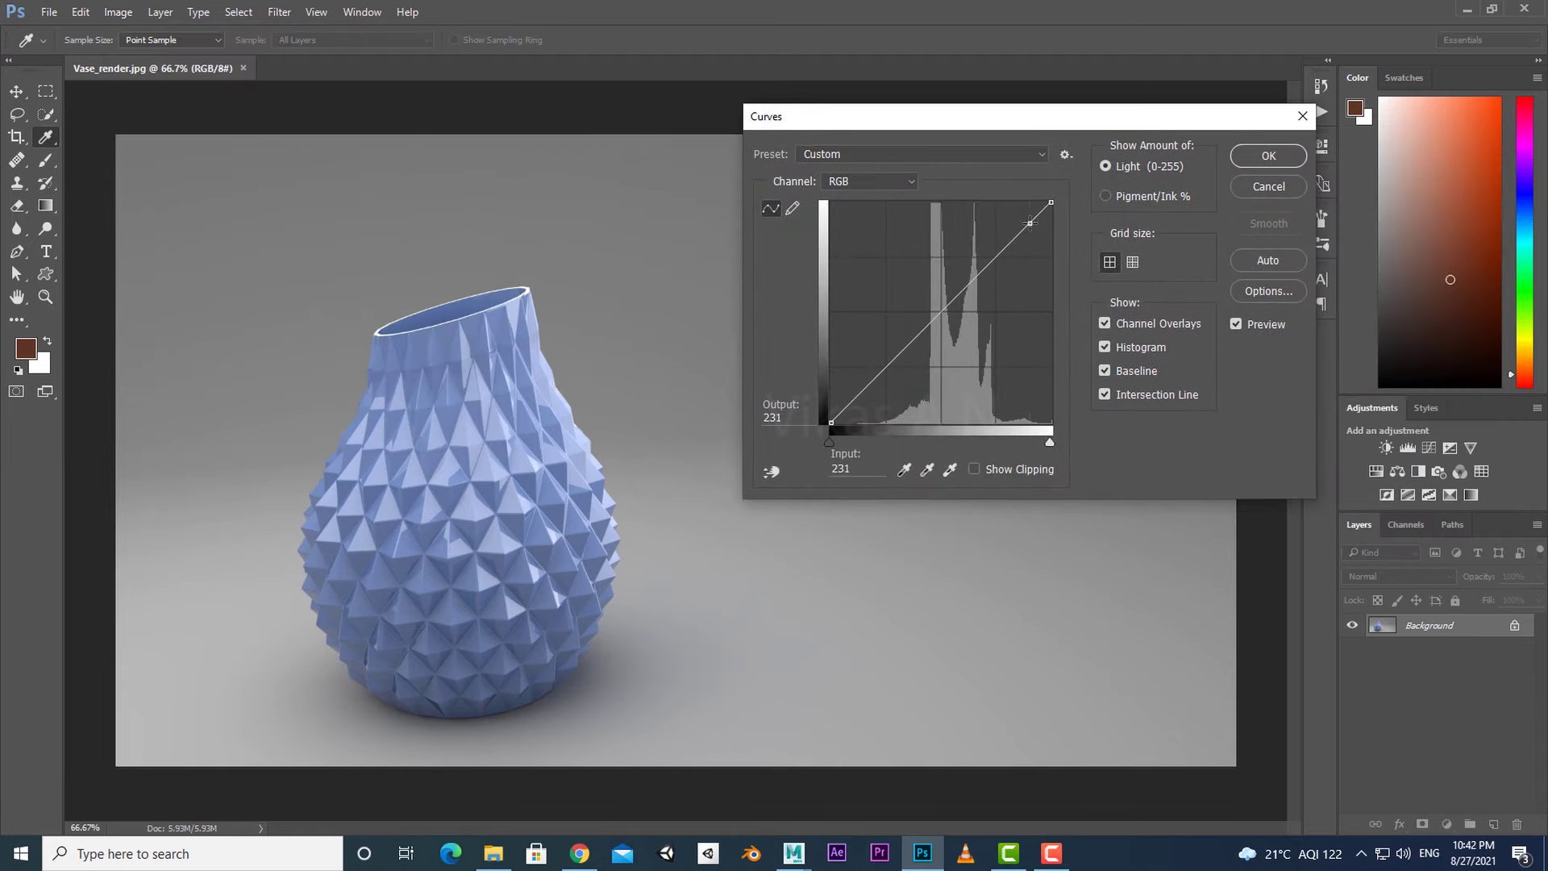
{"action": "left_click_drag", "start_coordinate": [1030, 223], "coordinate": [1029, 213]}
{"action": "left_click_drag", "start_coordinate": [851, 400], "coordinate": [847, 416]}
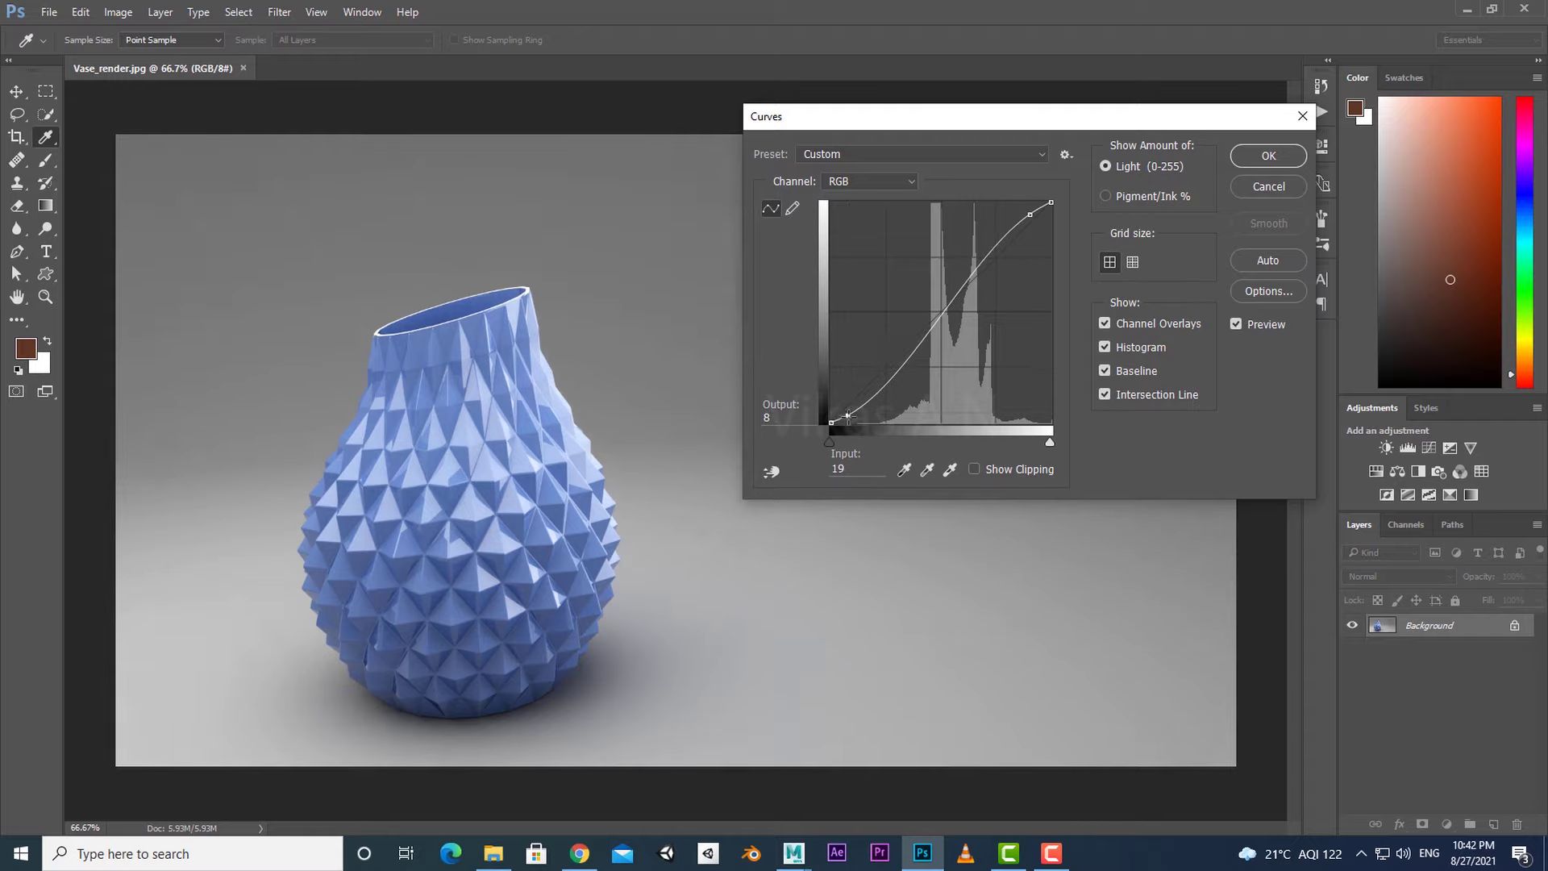
{"action": "left_click_drag", "start_coordinate": [1030, 212], "coordinate": [1033, 208]}
{"action": "left_click_drag", "start_coordinate": [847, 415], "coordinate": [847, 418]}
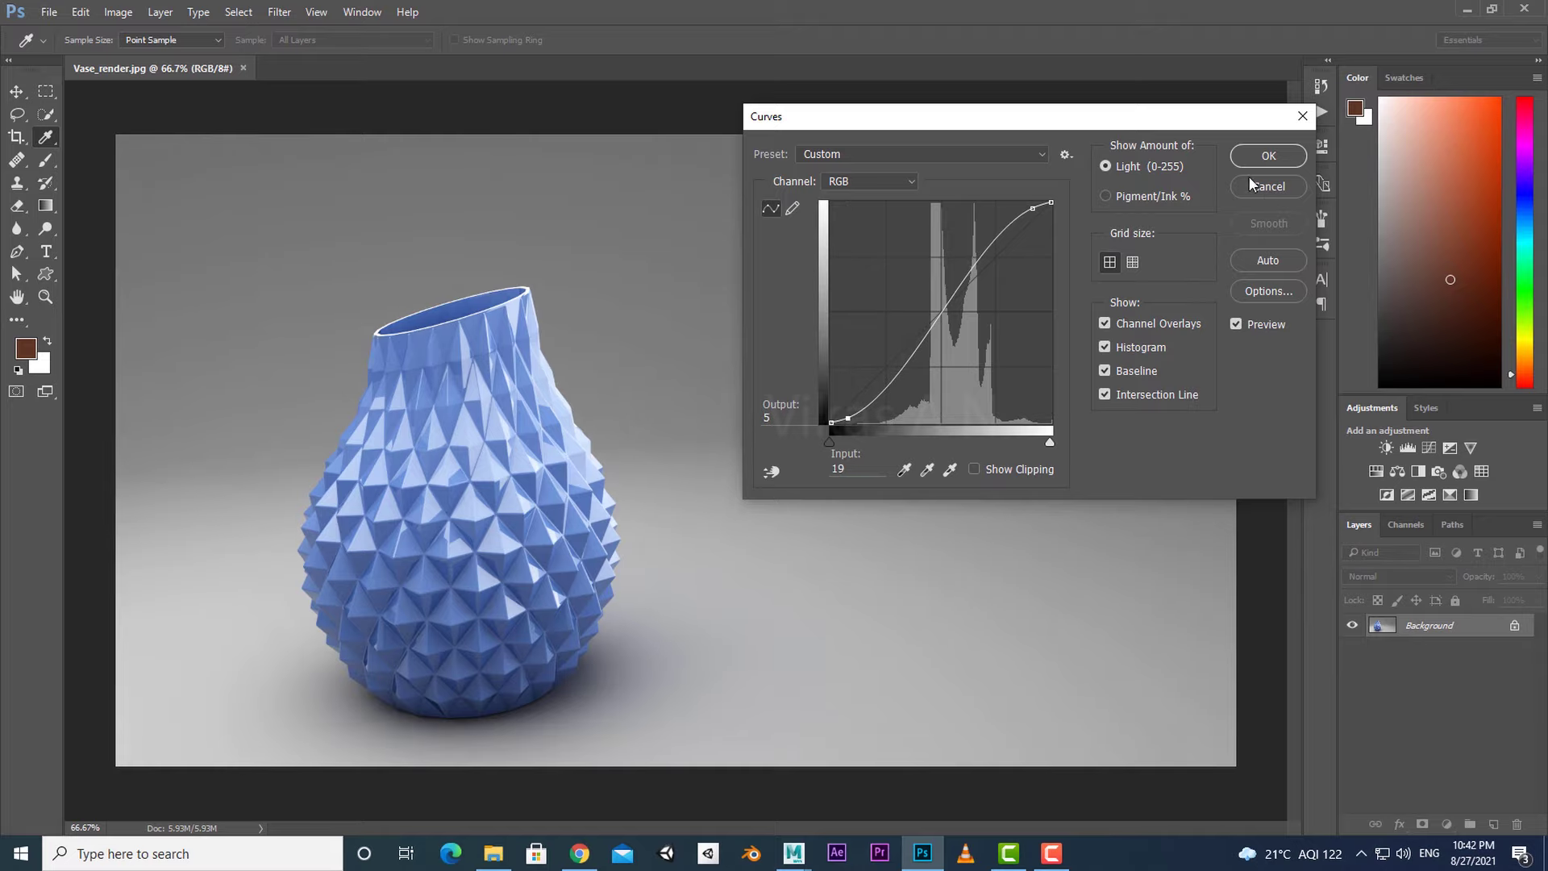